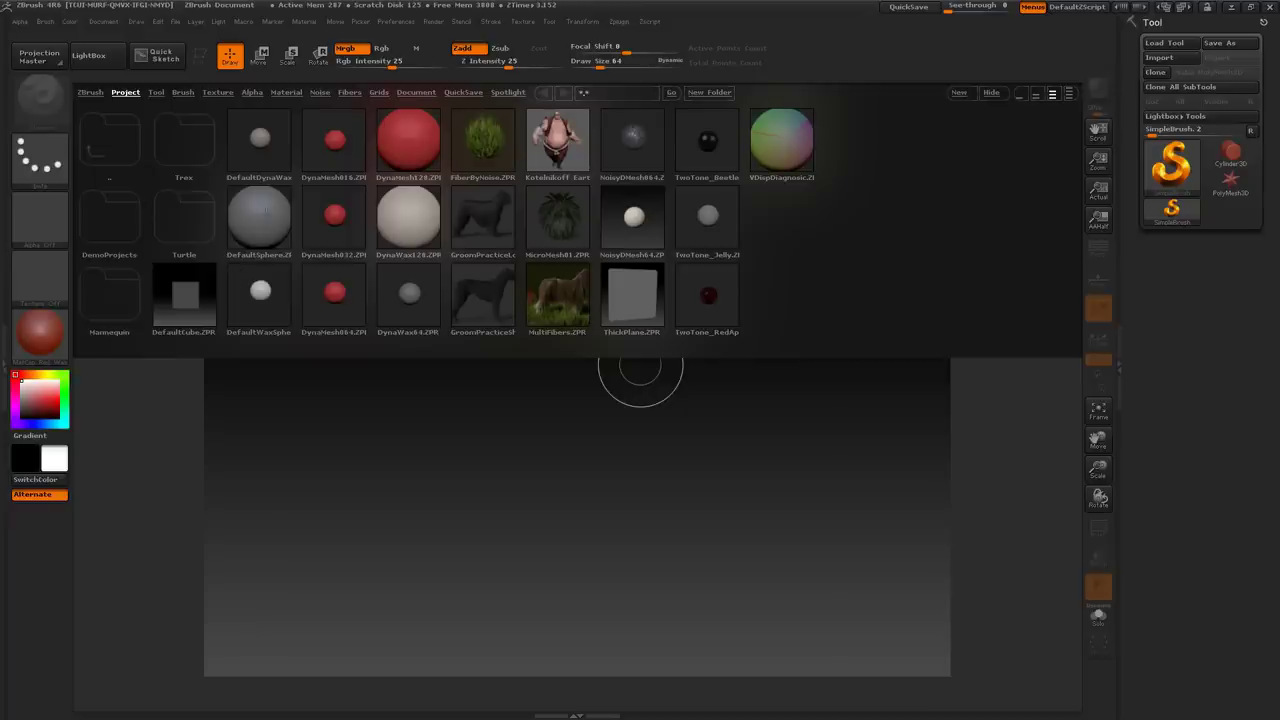
Open the DefaultSphere.ZPR project without saving the current one, and frame the sphere closer in the view
double_click(268, 218)
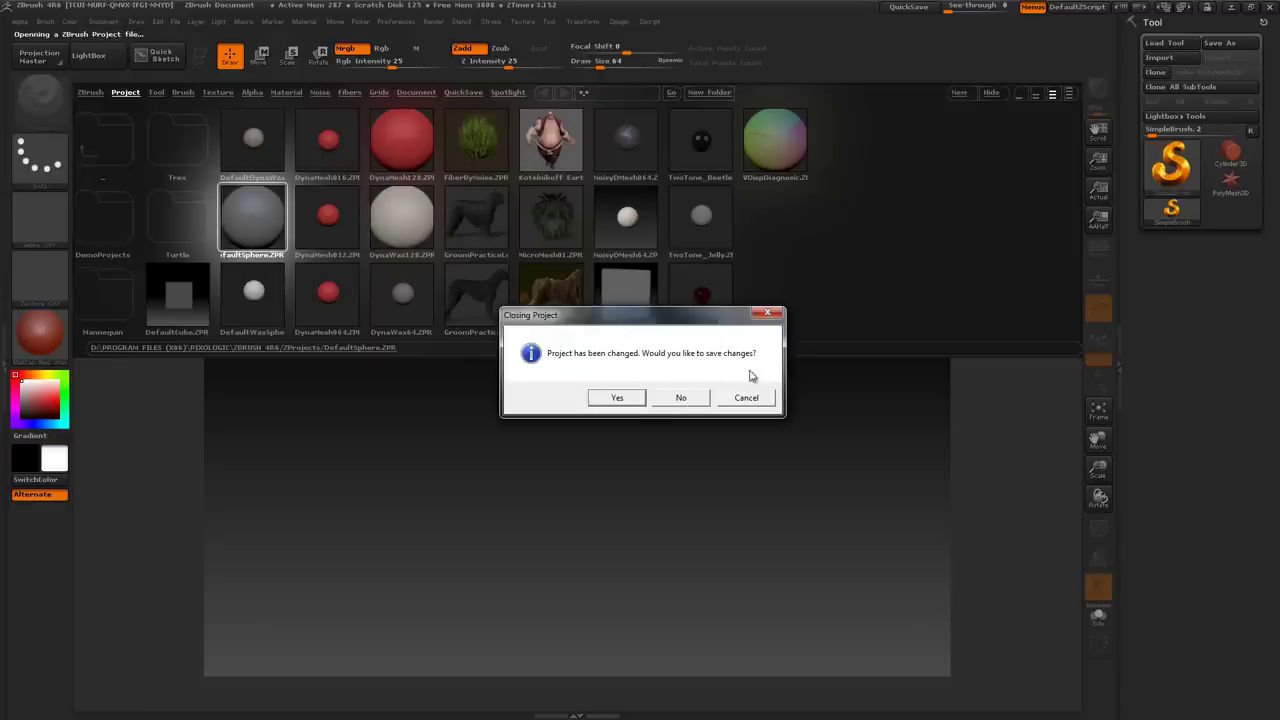
left_click(680, 399)
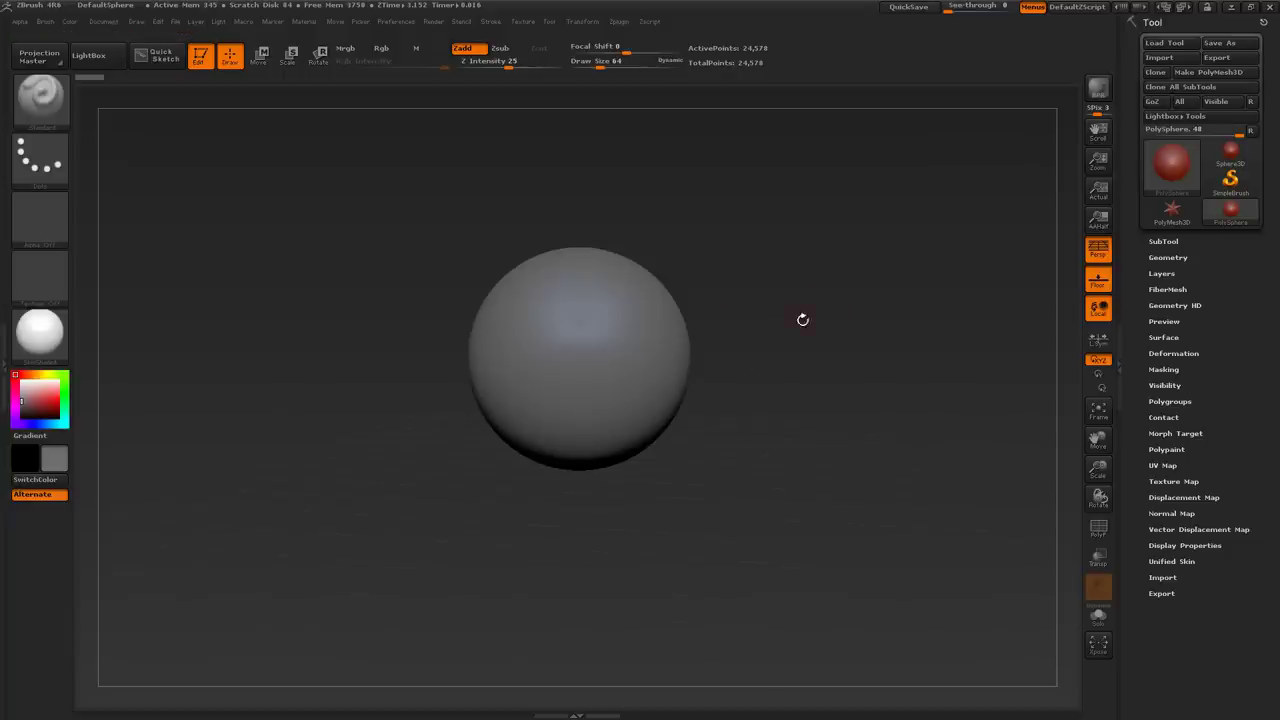
mouse_move(797, 333)
left_mouse_down()
mouse_move(754, 323)
mouse_move(774, 317)
mouse_move(779, 330)
mouse_move(767, 336)
mouse_move(778, 235)
mouse_move(766, 360)
mouse_move(759, 321)
mouse_move(779, 317)
left_mouse_up()
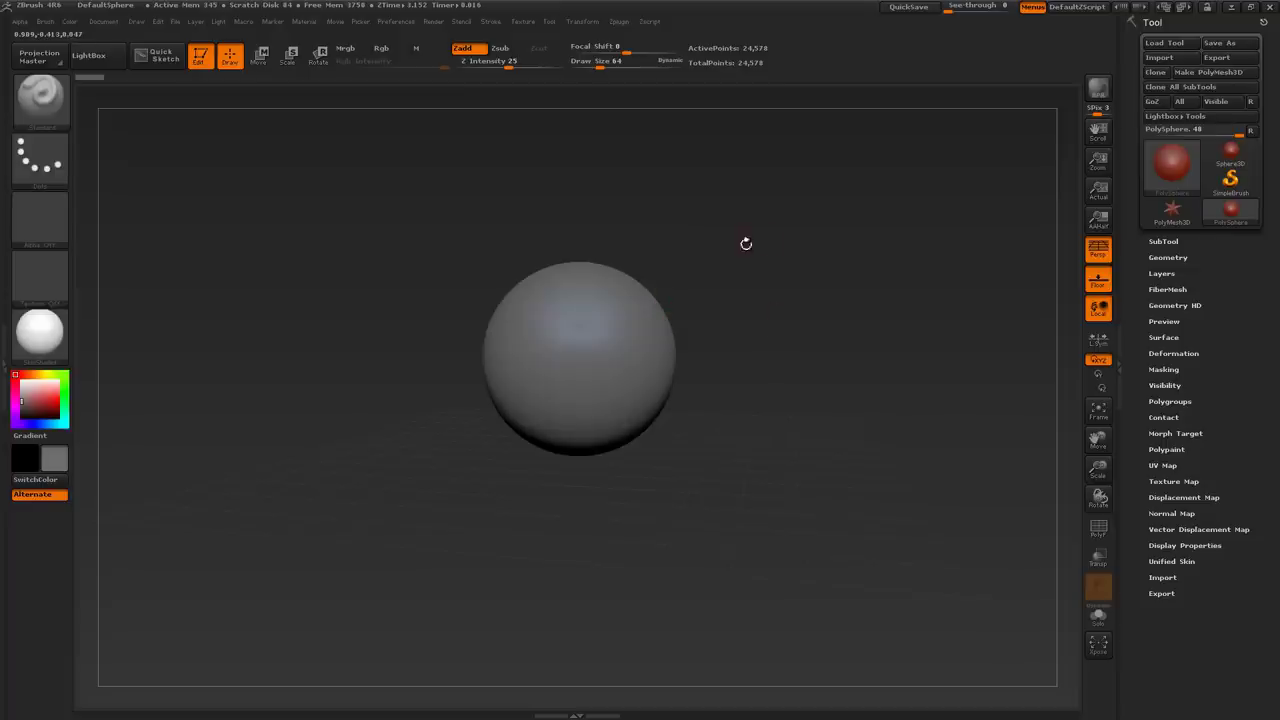
left_click_drag(755, 314, 763, 336, "alt")
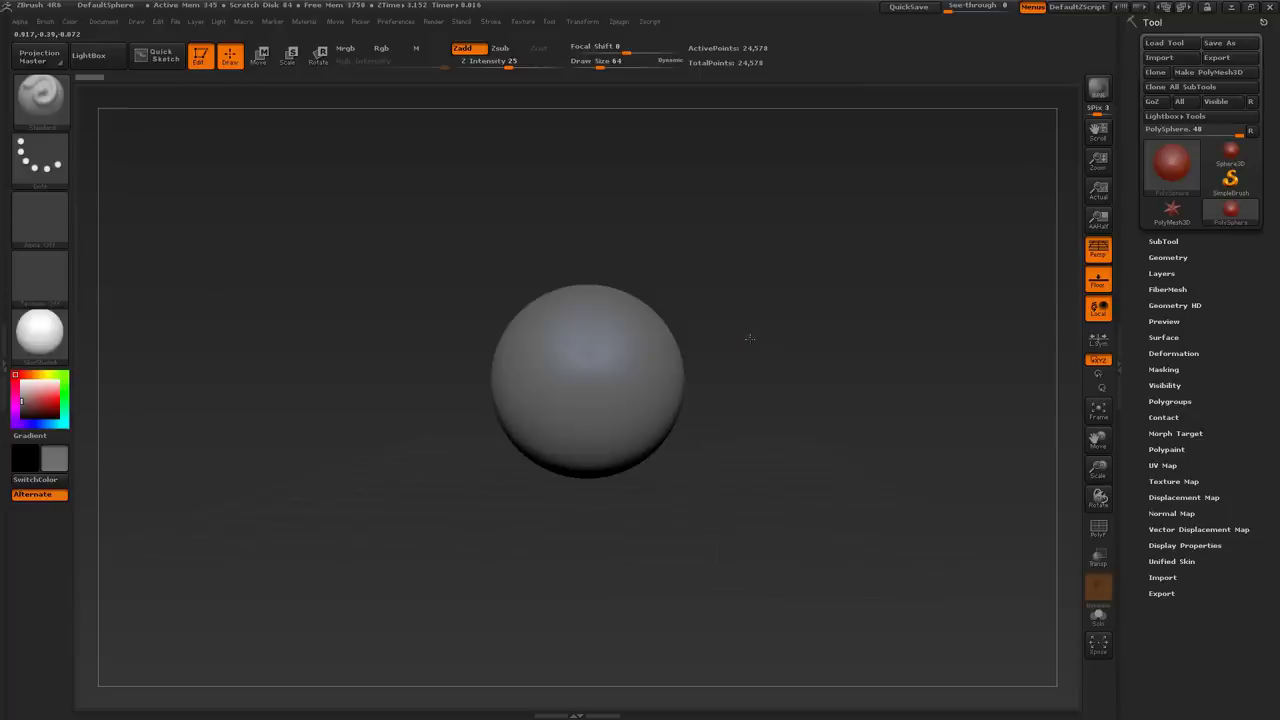
key("shift")
left_click_drag(754, 334, 752, 395, "alt")
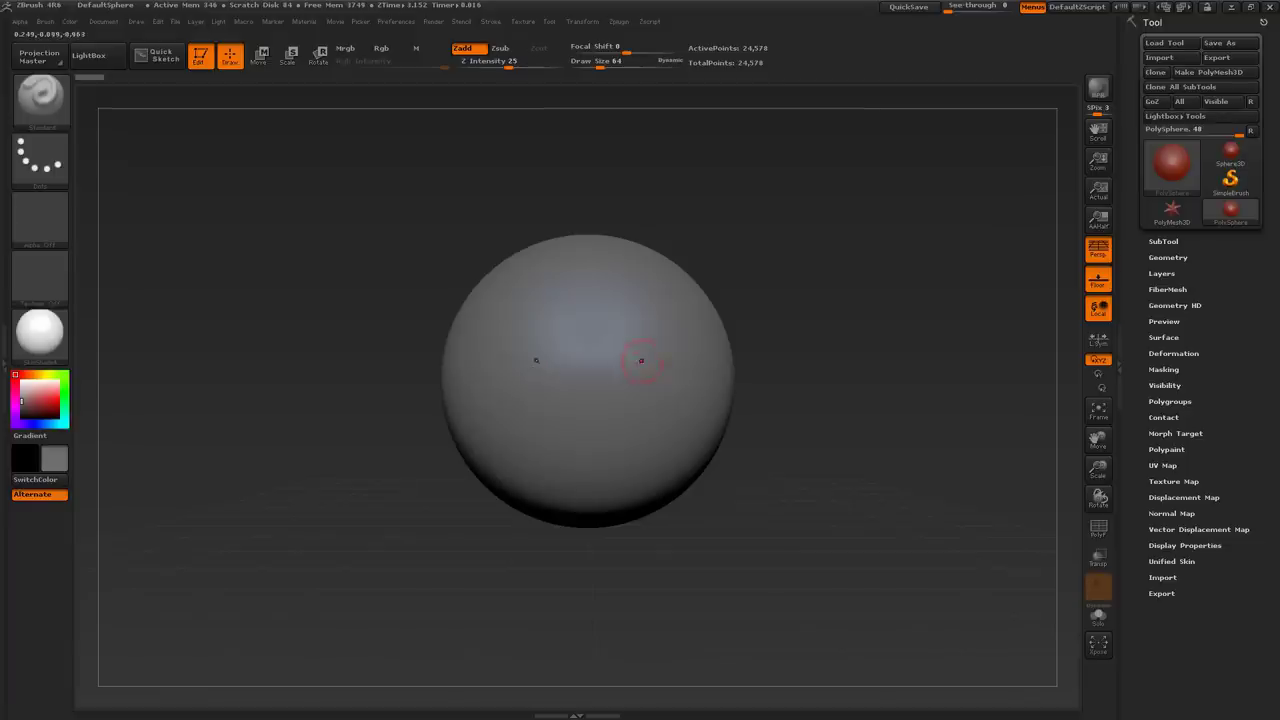
Try a Standard brush stroke on the front of the sphere and undo it
mouse_move(675, 333)
left_mouse_down()
mouse_move(595, 465)
mouse_move(700, 410)
mouse_move(660, 420)
left_mouse_up()
key("ctrl")
key("ctrl+z")
Apply the MatCap Gray material to the sphere
left_click(47, 337)
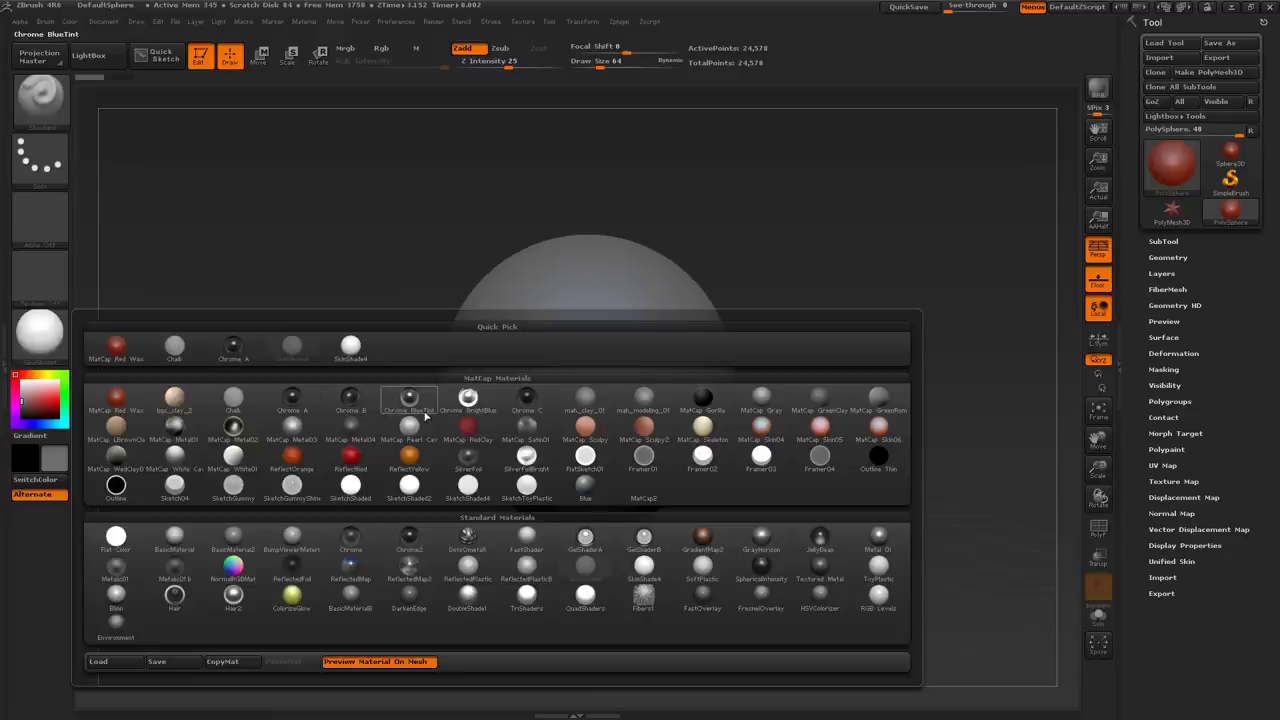
mouse_move(469, 430)
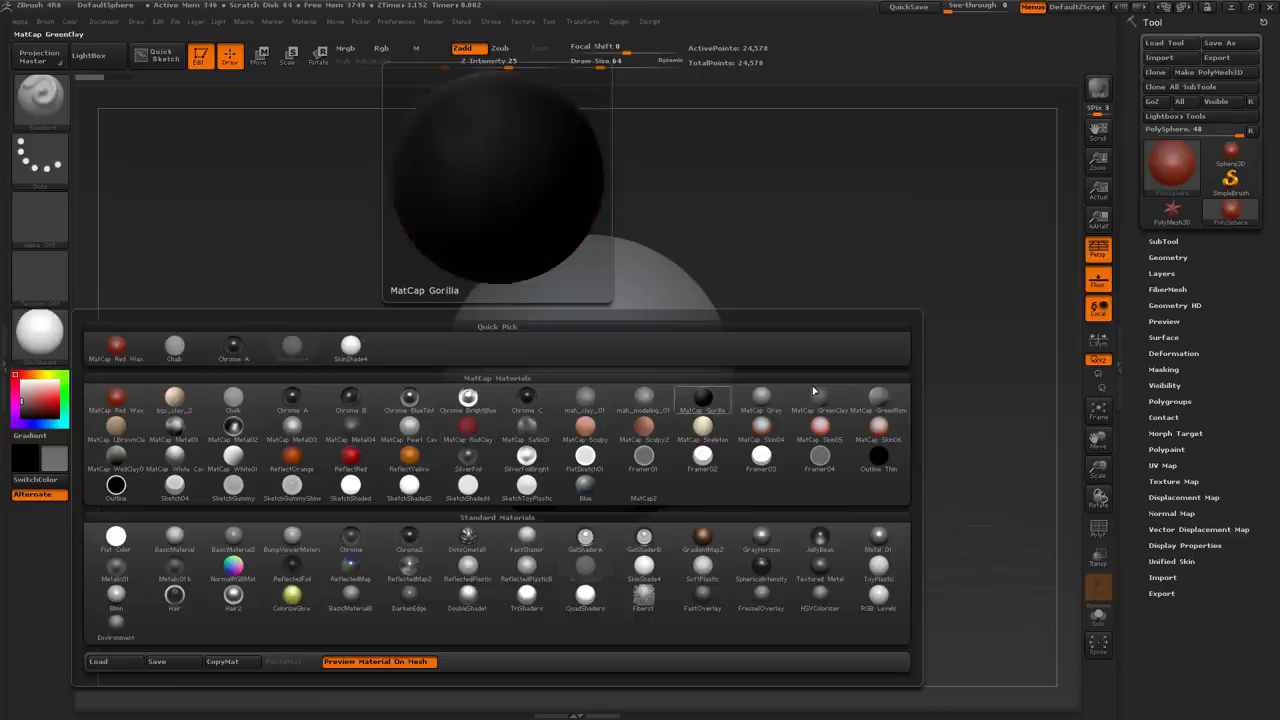
left_click(763, 402)
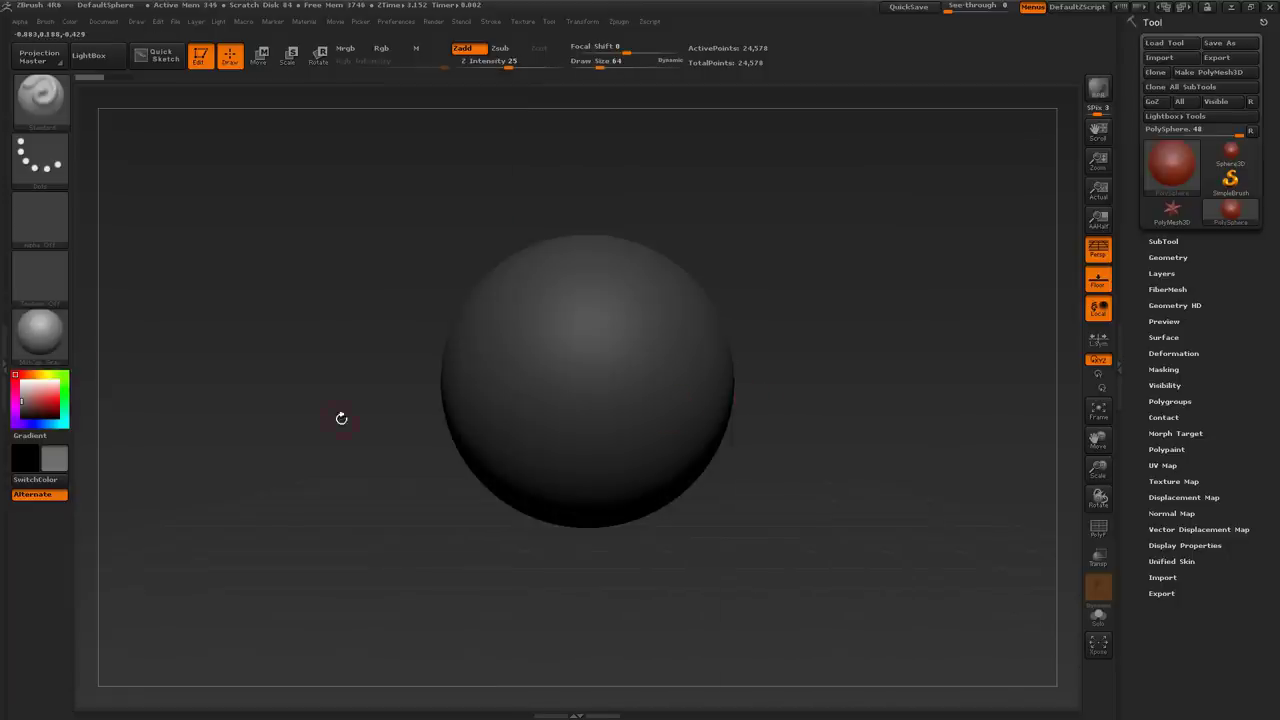
Try green, orange, purple and red as the sphere's colour
left_click(39, 398)
left_click(57, 375)
left_click(32, 390)
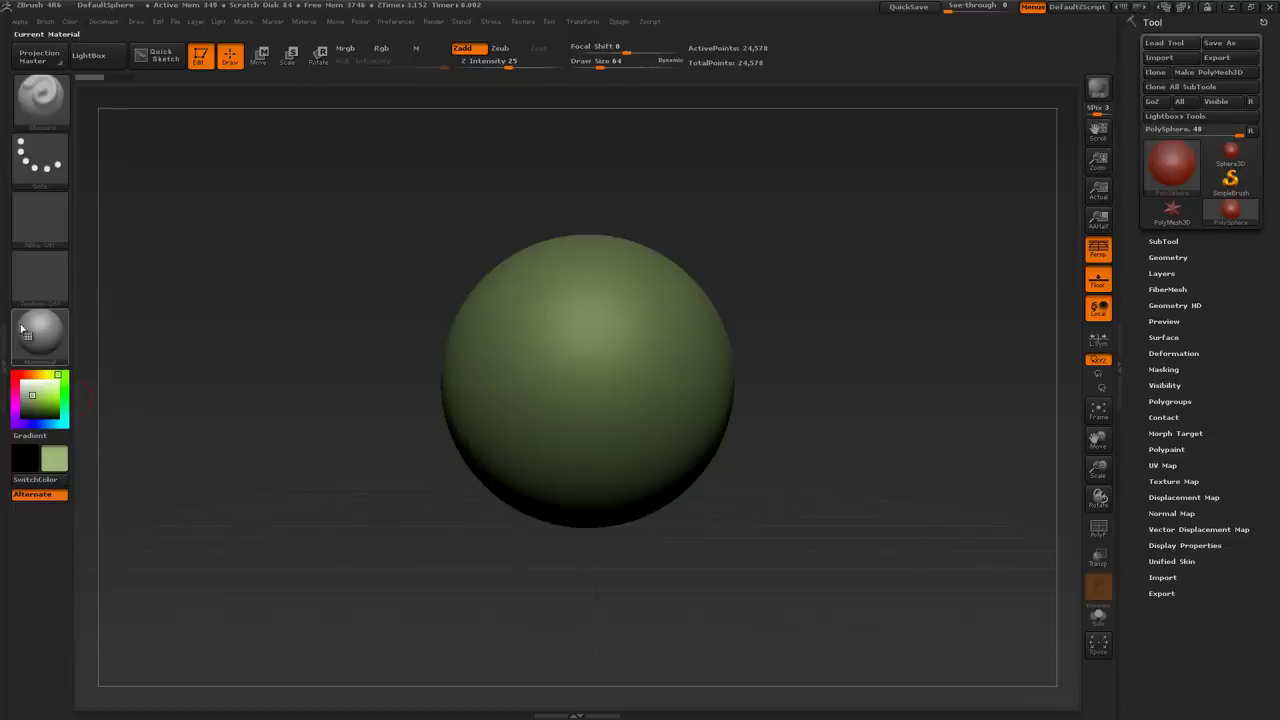
left_click(44, 385)
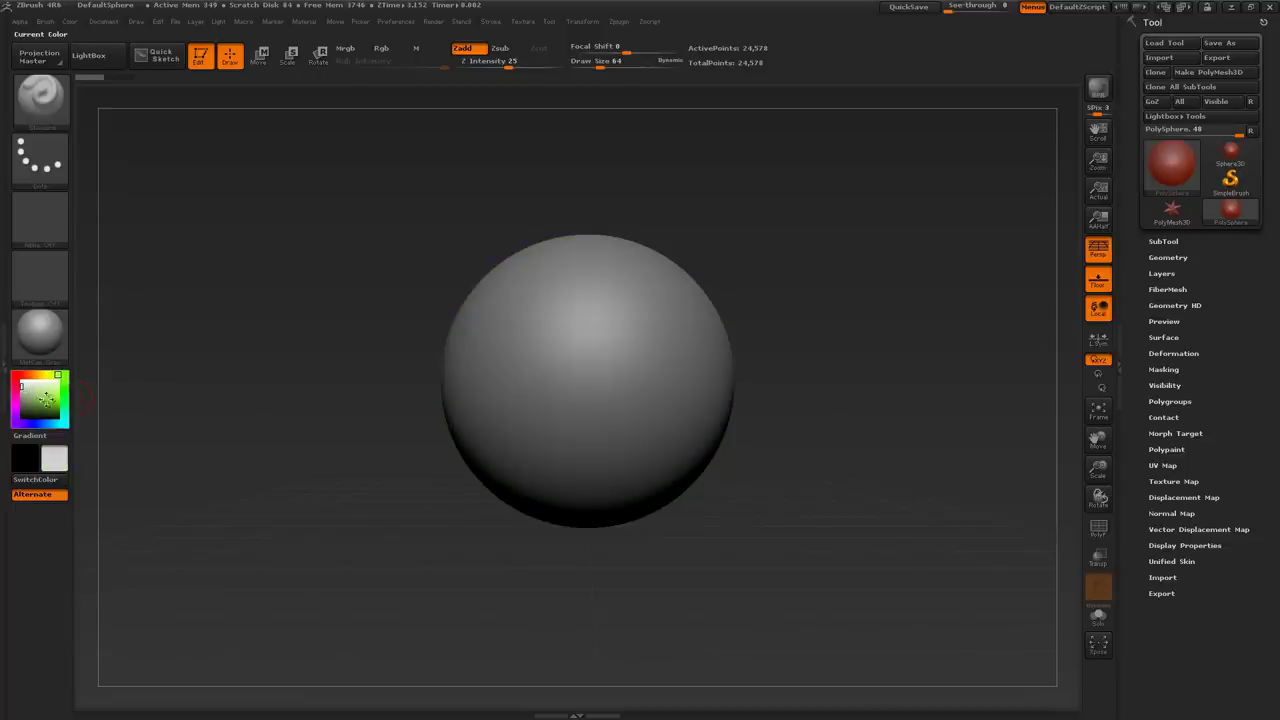
left_click(32, 376)
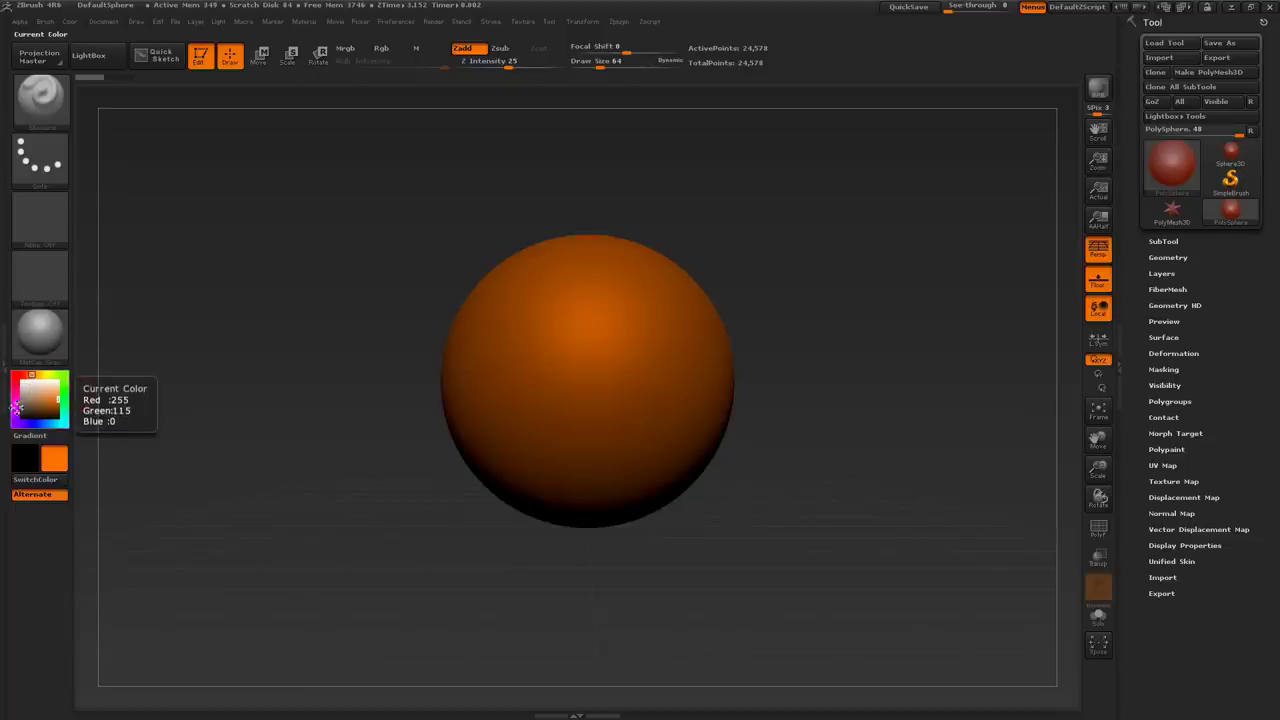
left_click(15, 402)
left_click(36, 392)
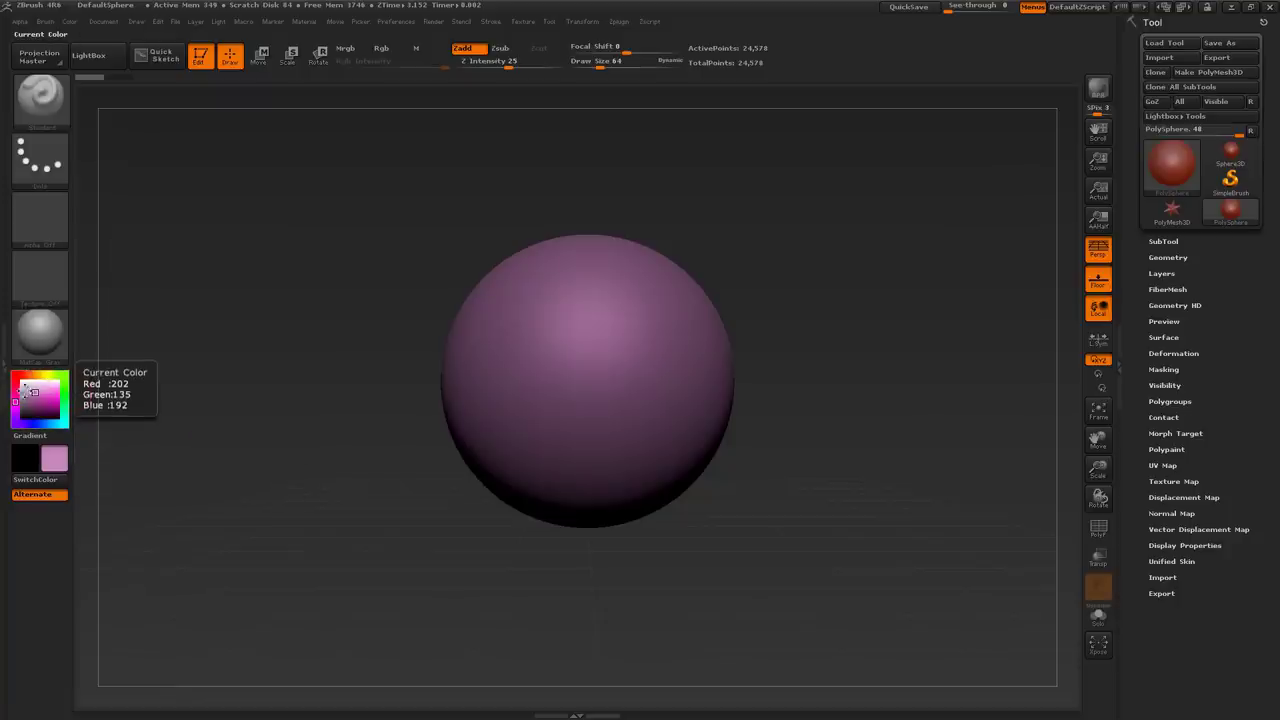
left_click(28, 383)
left_click(21, 376)
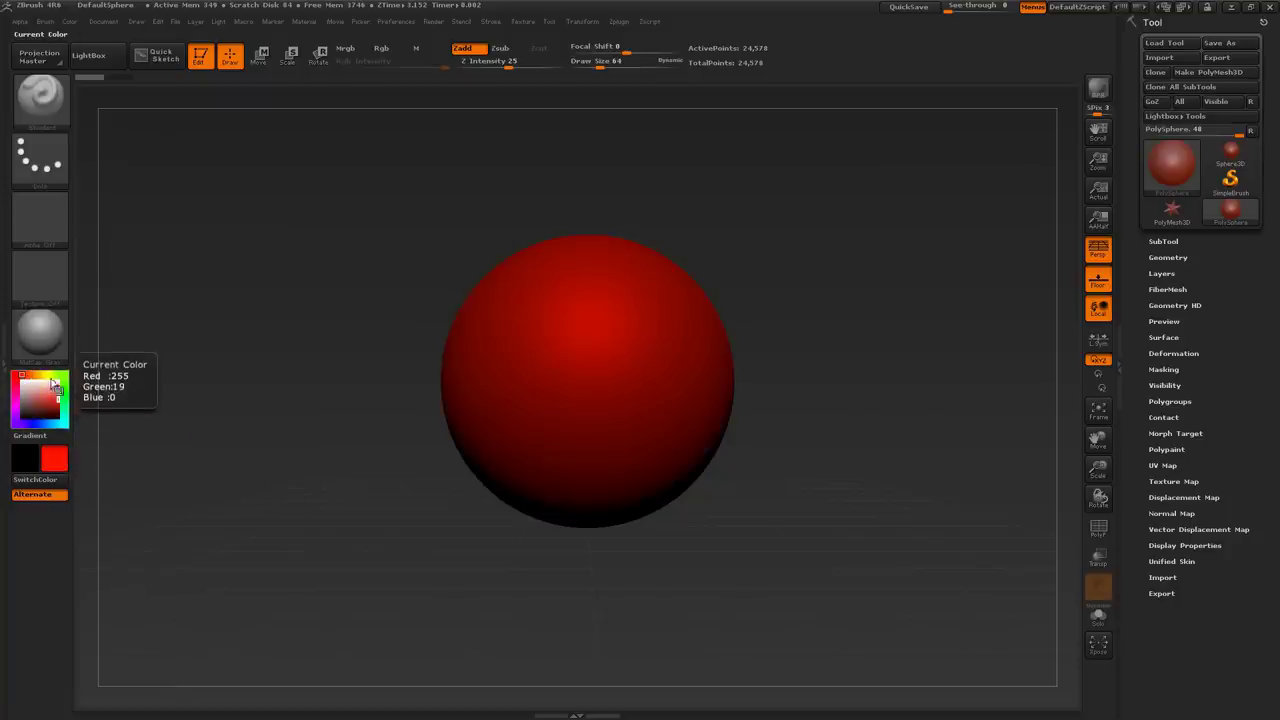
Set the sphere's colour to light grey, RGB 203, 203, 203
left_click(28, 375)
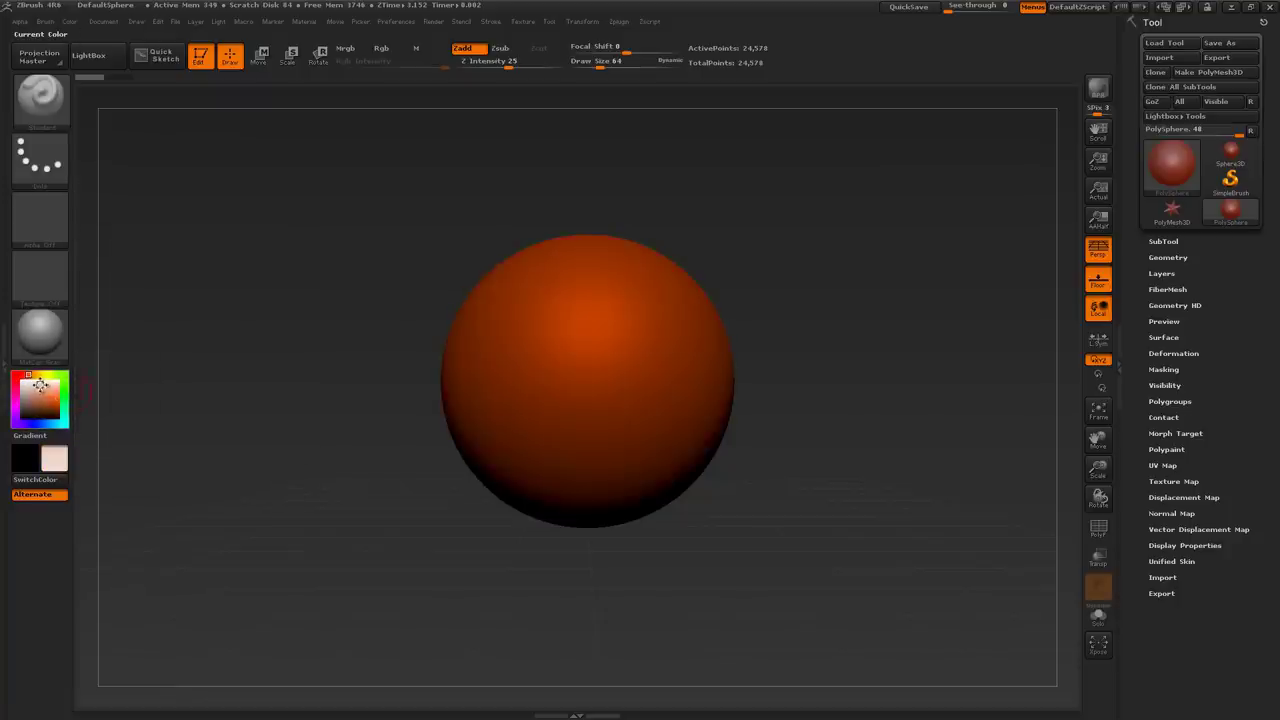
left_click(25, 381)
left_click(41, 389)
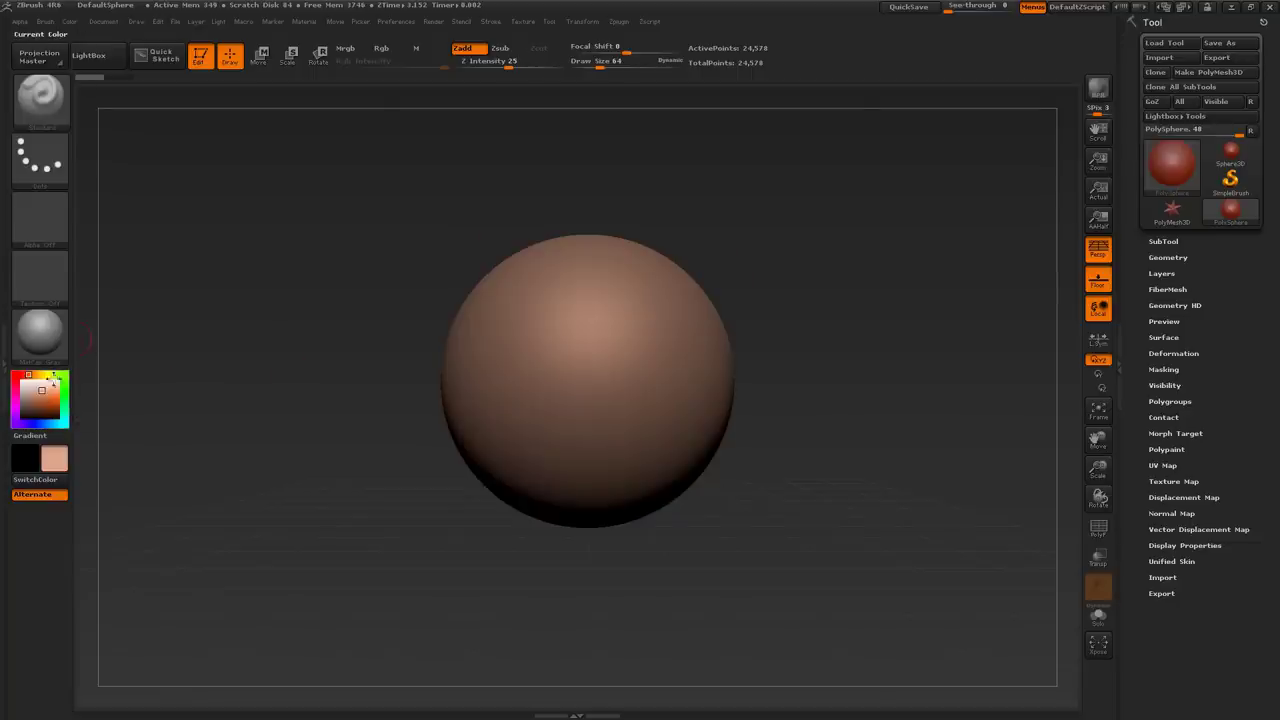
left_click(21, 388)
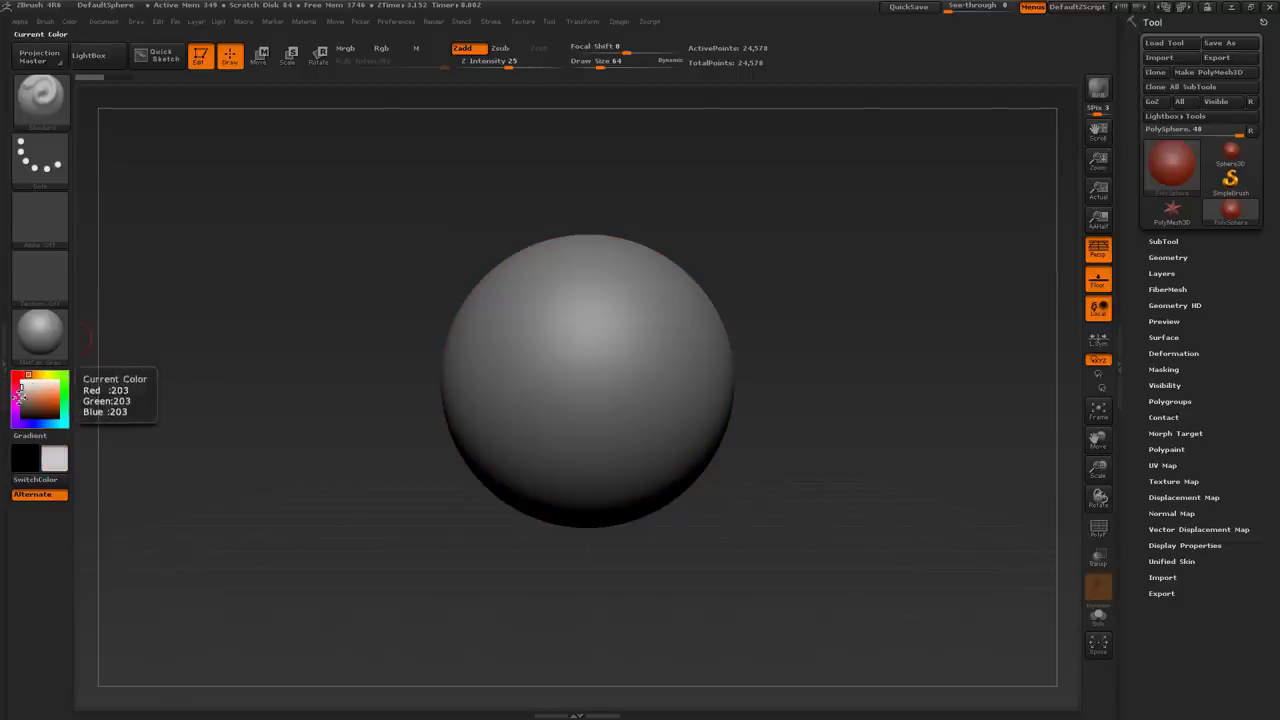
left_click(700, 238)
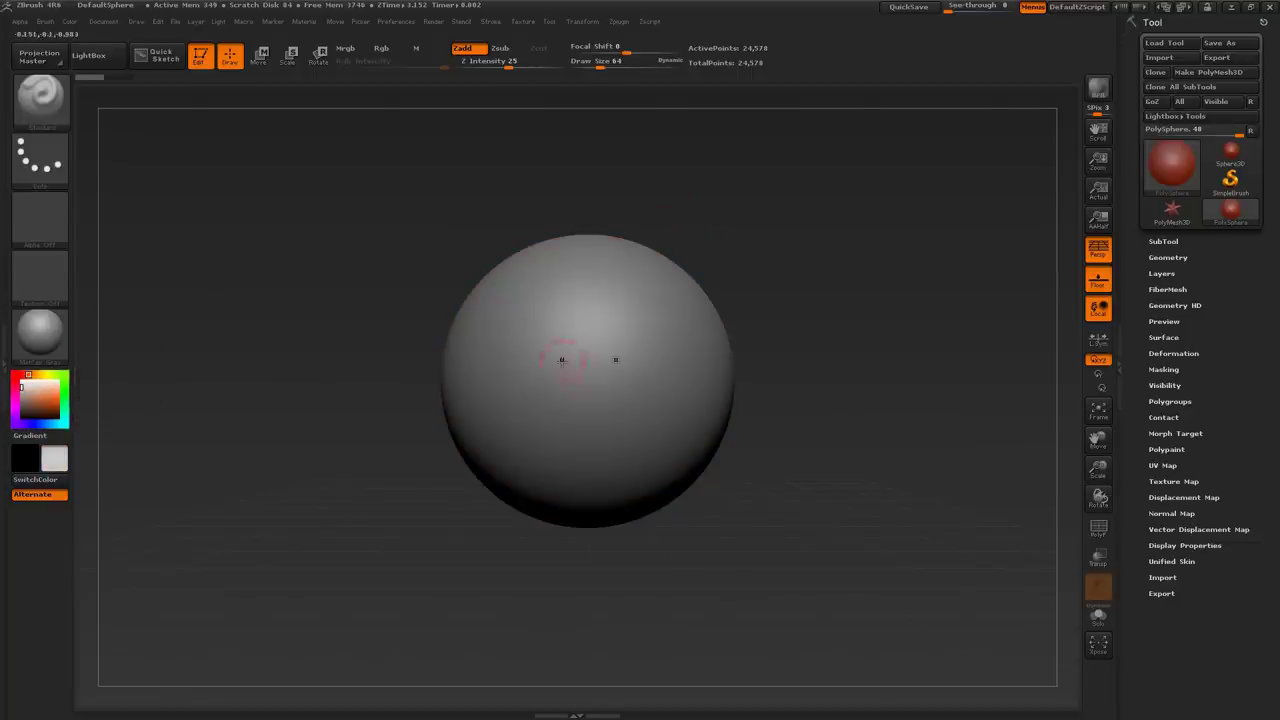
Sculpt Standard brush test strokes over the front of the sphere at draw size 93 and undo them all
key("s")
left_click_drag(621, 348, 627, 348)
mouse_move(658, 318)
left_mouse_down()
mouse_move(592, 404)
mouse_move(653, 350)
mouse_move(634, 455)
mouse_move(652, 283)
left_mouse_up()
key("ctrl+z")
key("ctrl+z")
key("ctrl+z")
key("ctrl+z")
key("ctrl+z")
key("ctrl+z")
key("ctrl+z")
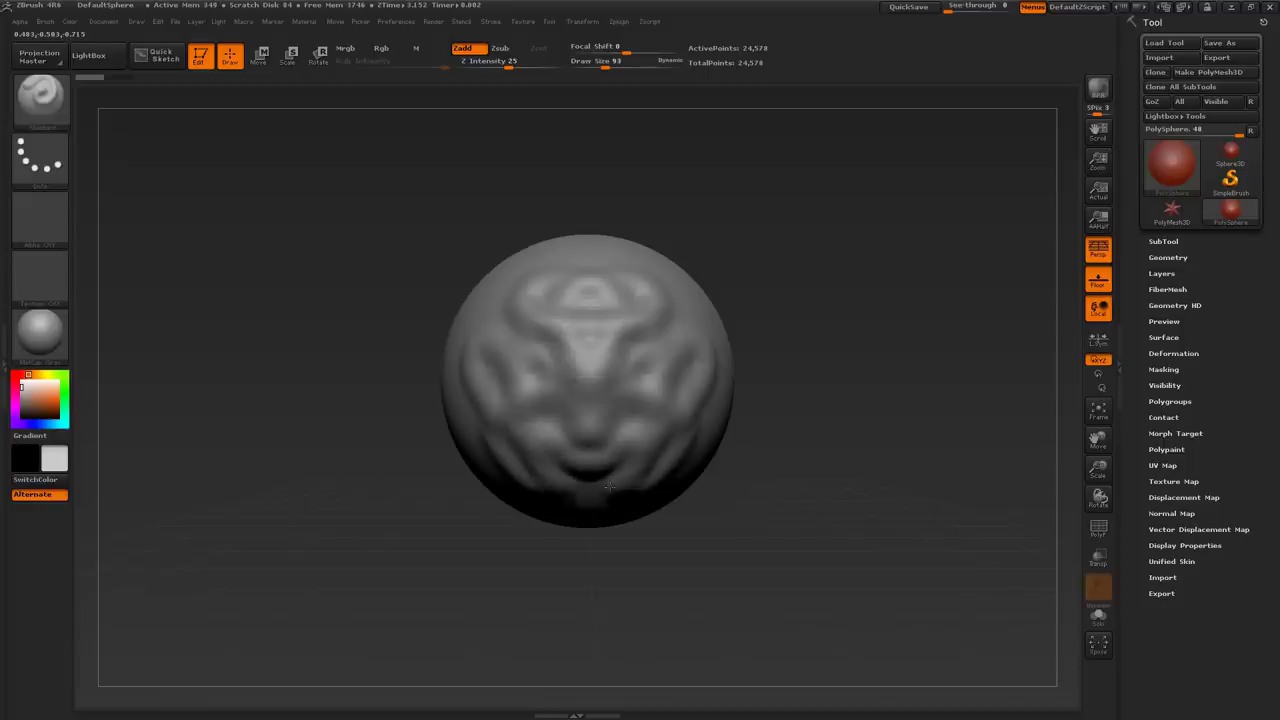
key("ctrl+z")
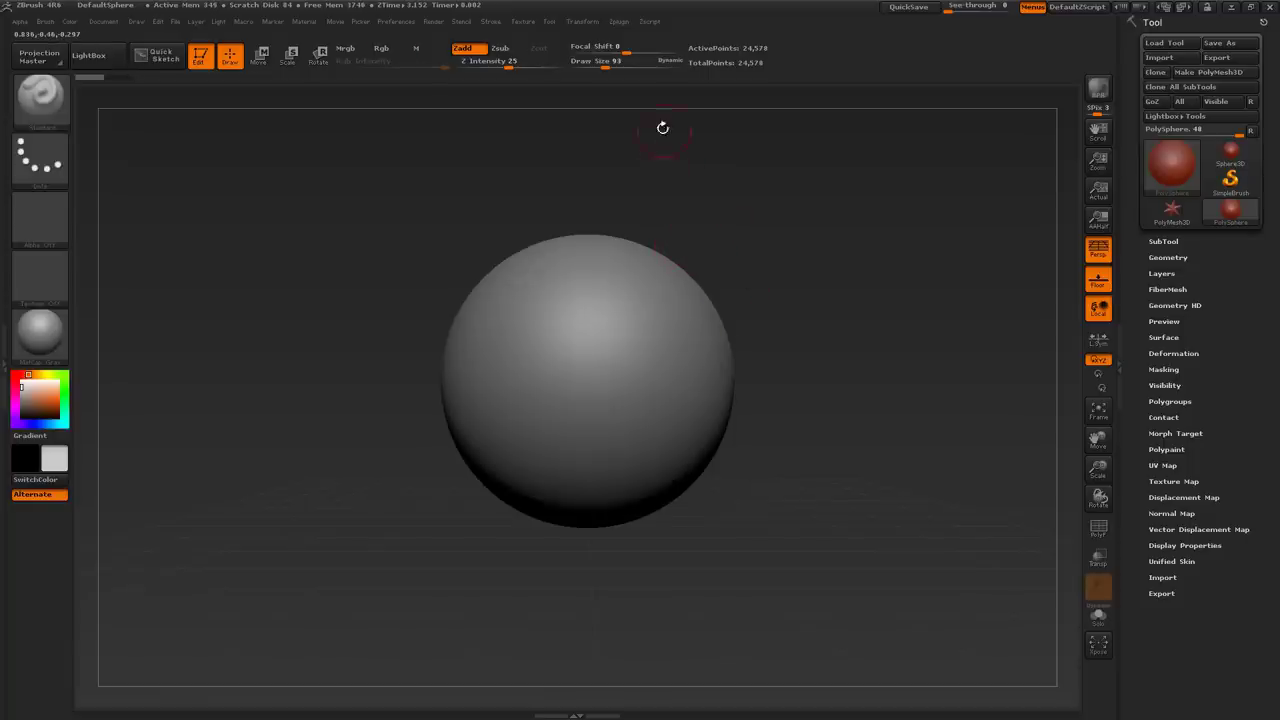
Choose the ClayBuildup brush for sculpting
key("b")
key("c")
key("b")
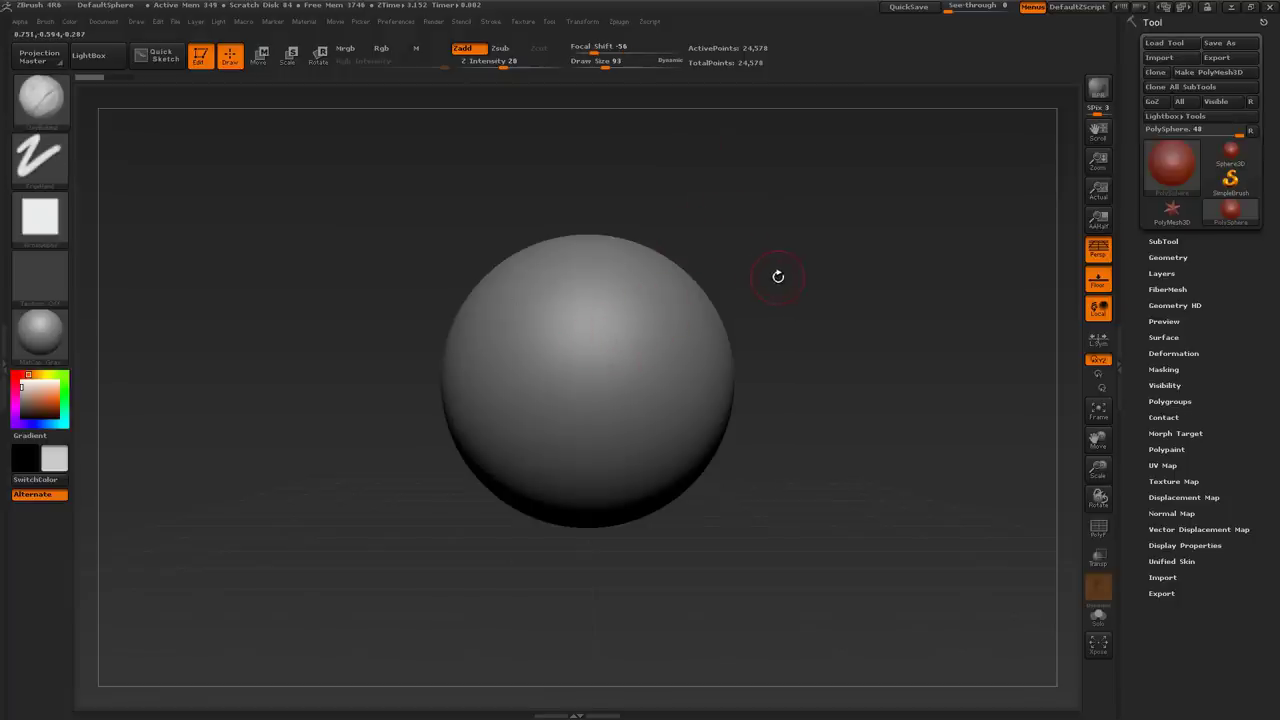
key("b")
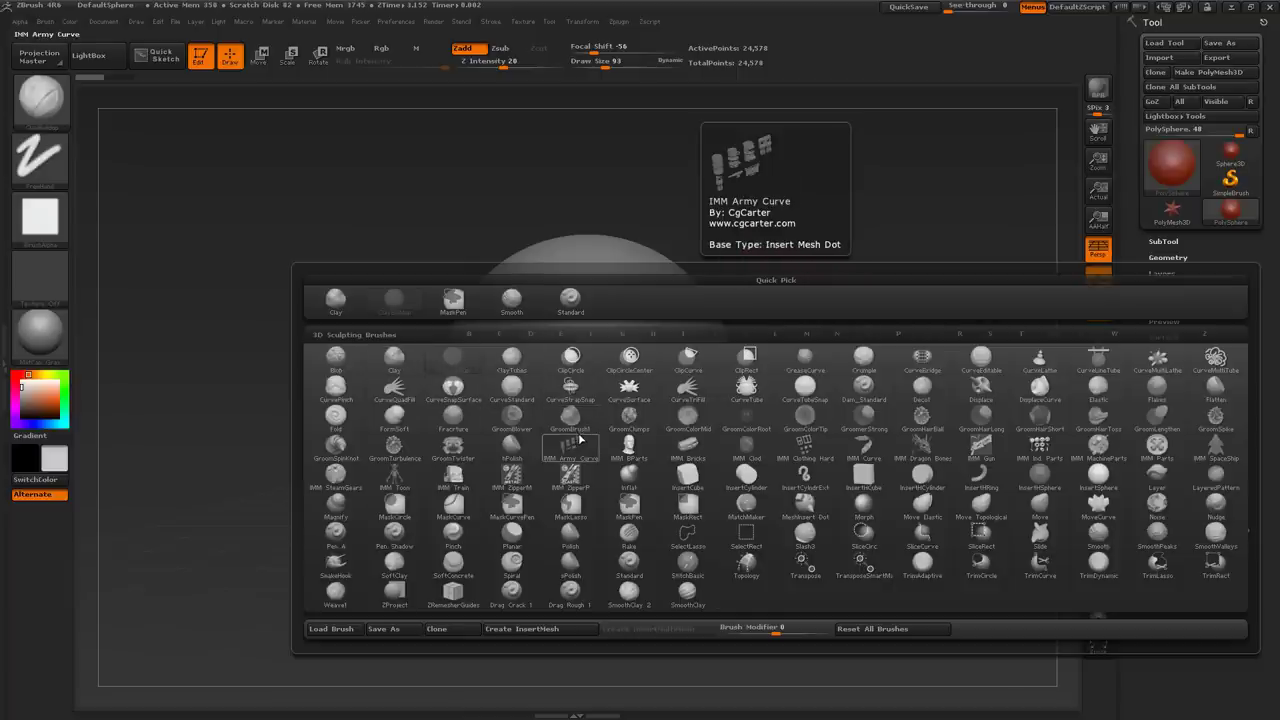
key("c")
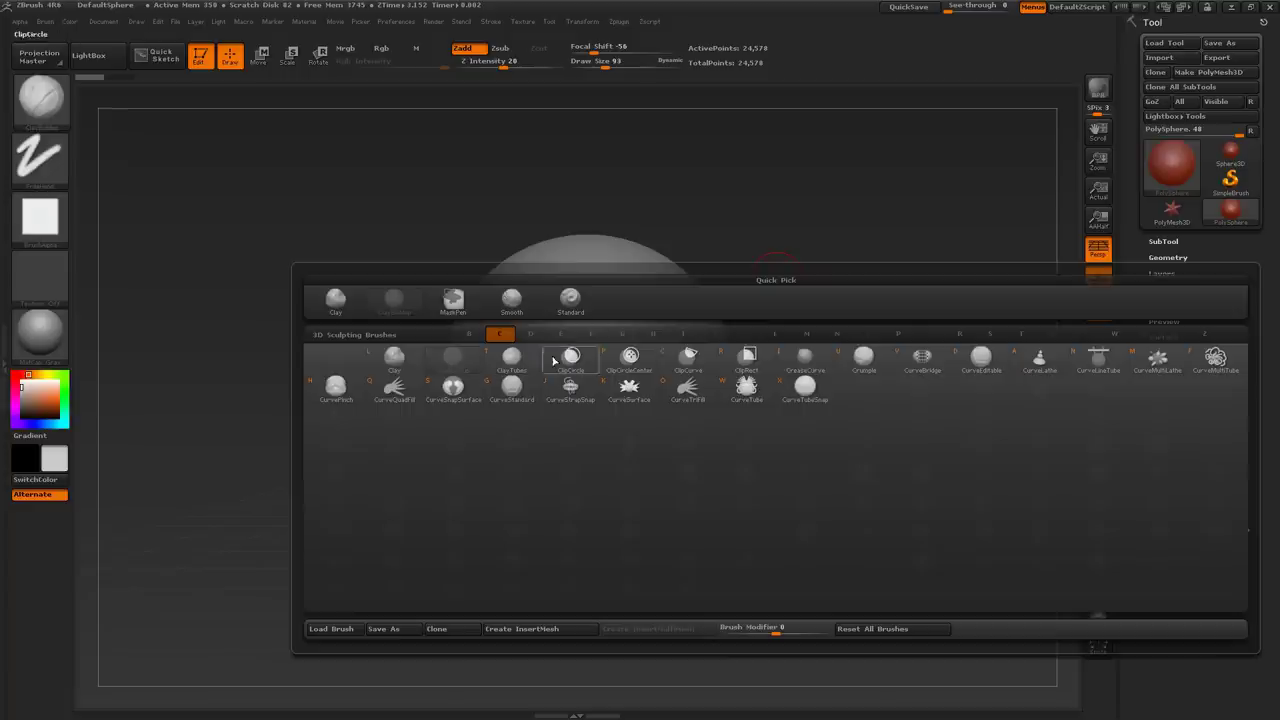
left_click(458, 361)
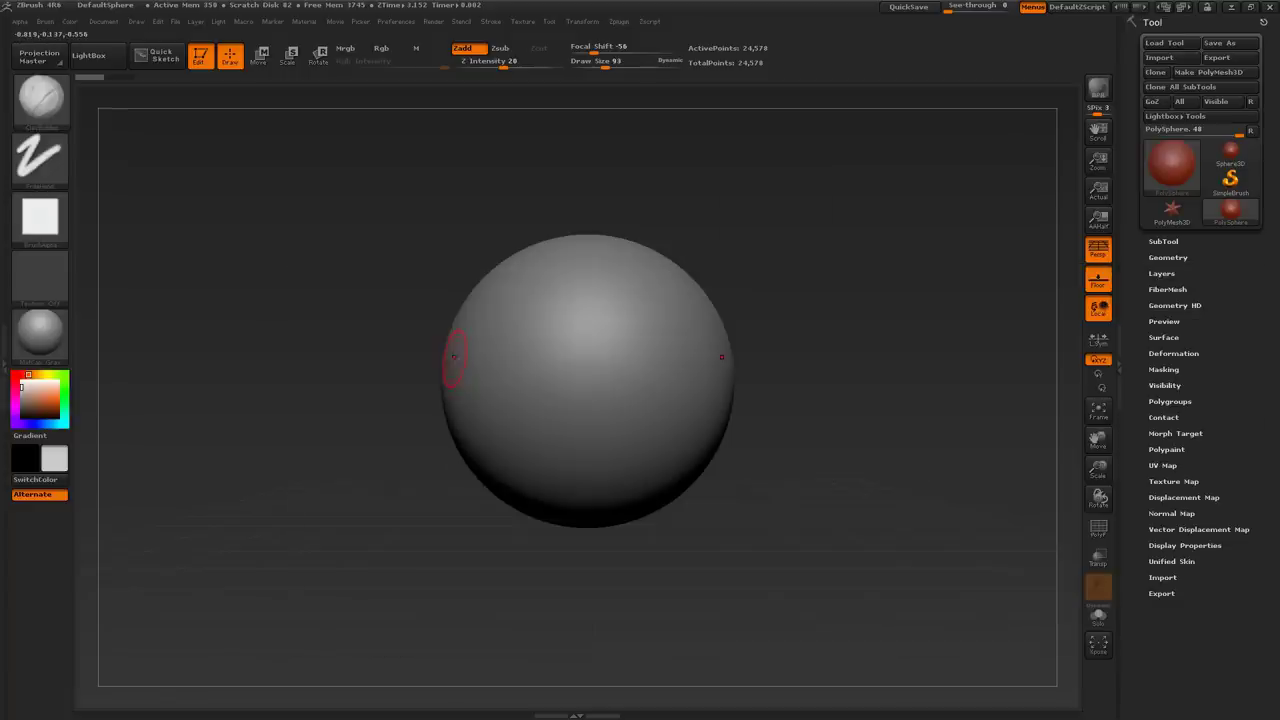
Try a ClayBuildup stroke on the sphere, undo it, and look over the available brush alphas
mouse_move(636, 284)
left_mouse_down()
mouse_move(566, 342)
mouse_move(656, 328)
mouse_move(612, 420)
mouse_move(662, 454)
left_mouse_up()
key("ctrl")
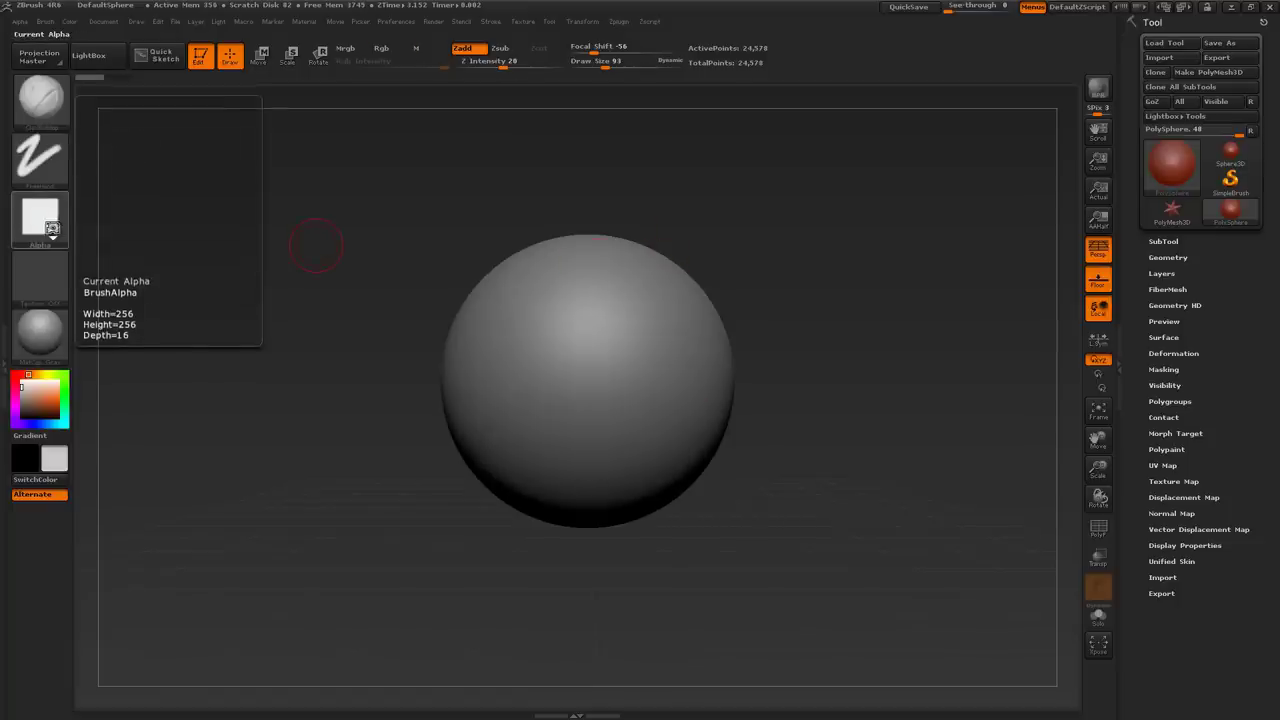
left_click(54, 224)
mouse_move(333, 316)
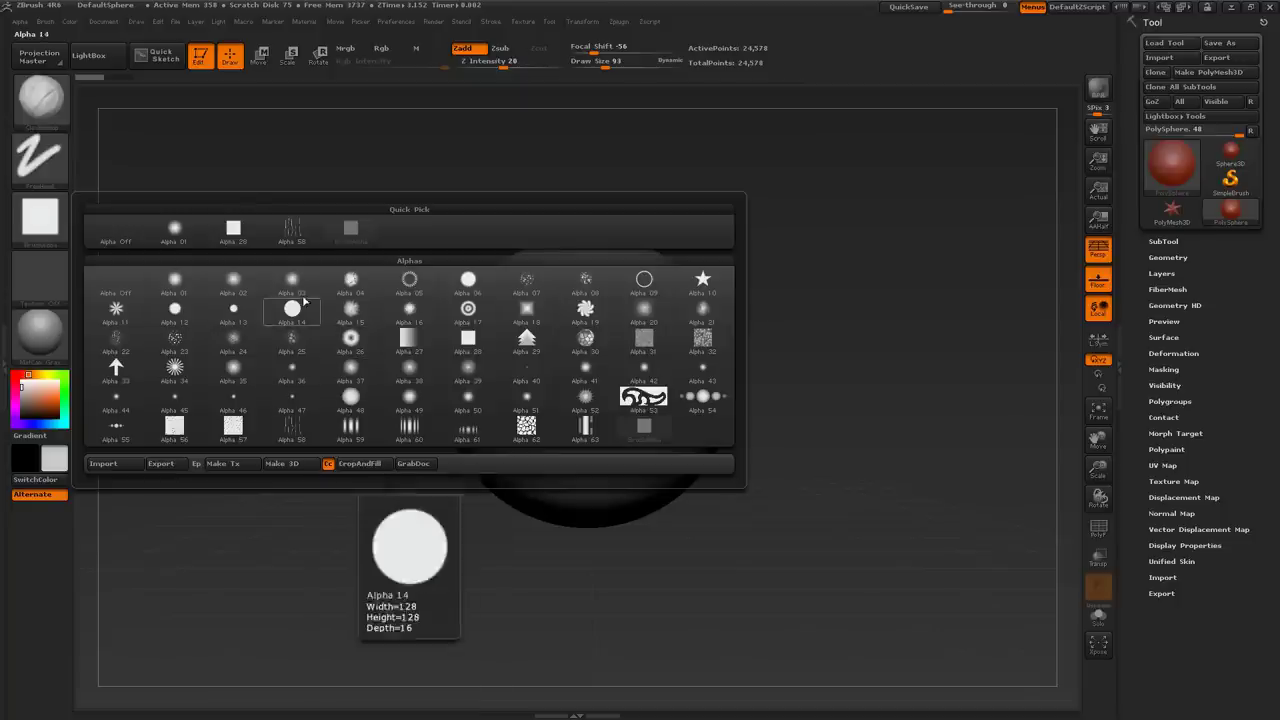
mouse_move(333, 340)
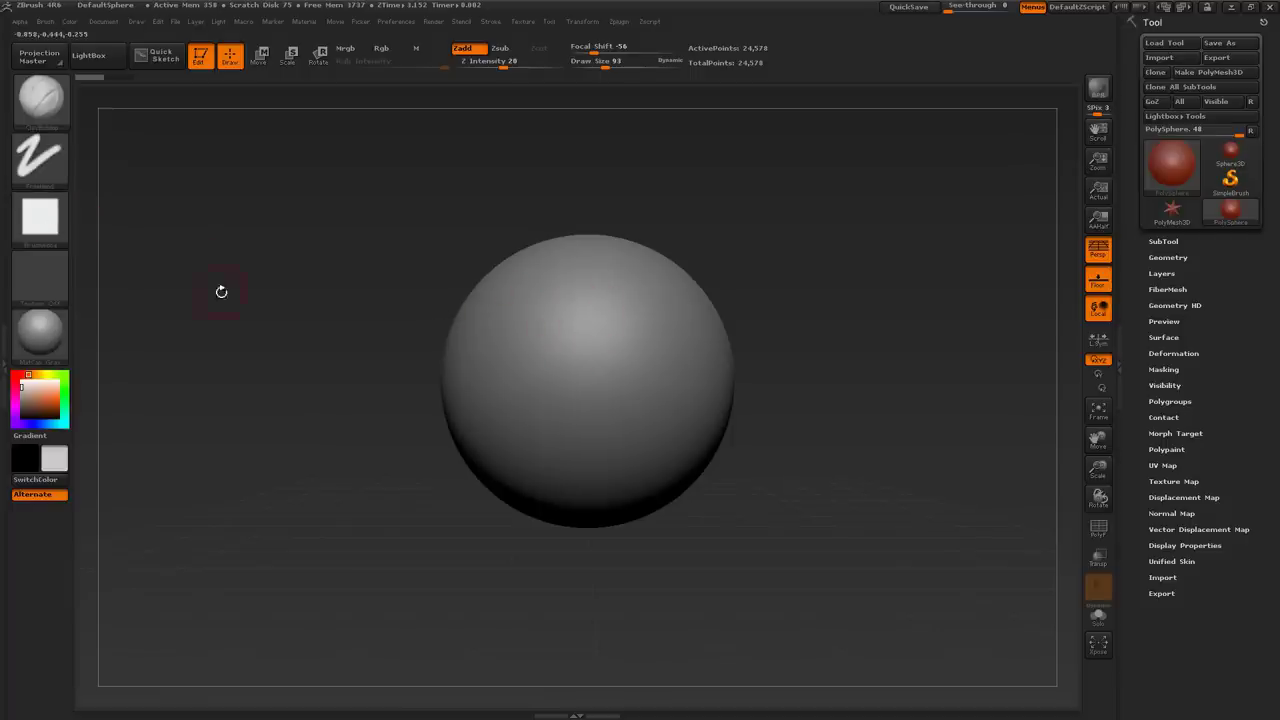
Sculpt ClayBuildup test strokes with the square alpha and a larger draw size, and undo them all
mouse_move(589, 294)
left_mouse_down()
mouse_move(592, 385)
mouse_move(658, 432)
mouse_move(630, 395)
mouse_move(606, 310)
mouse_move(617, 337)
mouse_move(660, 286)
mouse_move(643, 371)
mouse_move(657, 357)
mouse_move(666, 395)
mouse_move(643, 432)
mouse_move(628, 345)
left_mouse_up()
key("ctrl+z")
key("ctrl+z")
key("s")
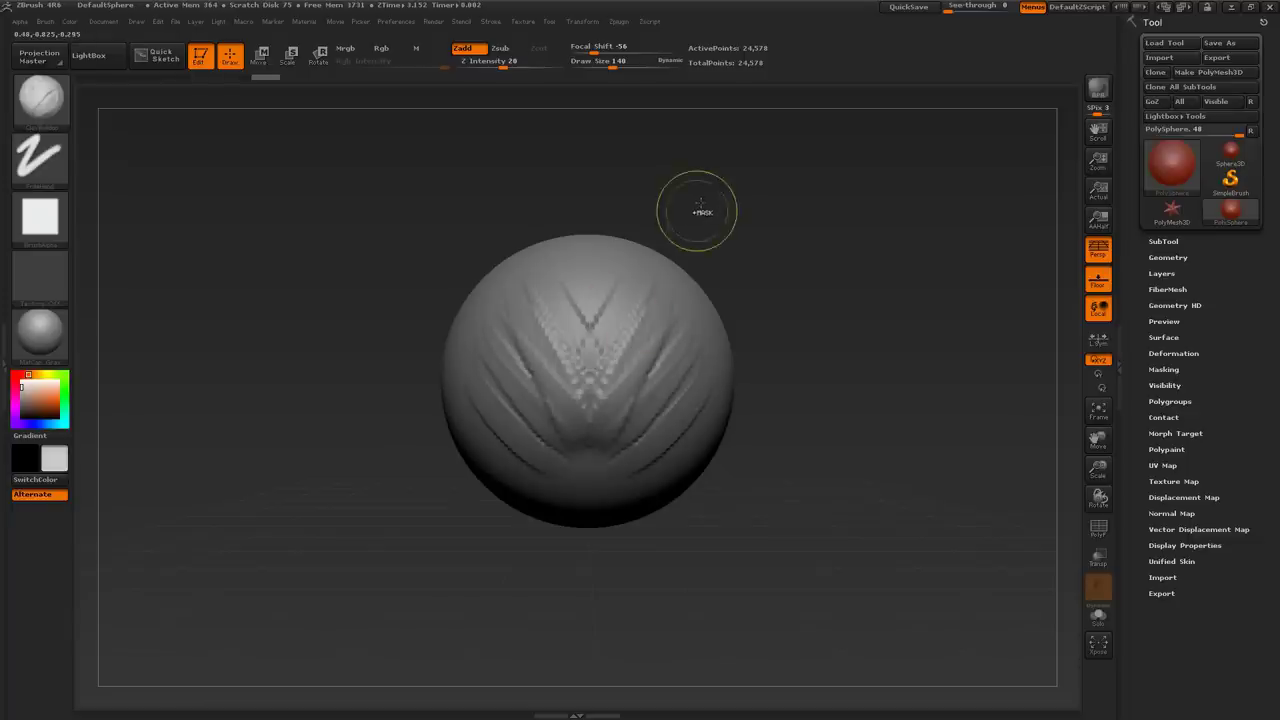
key("ctrl+z")
key("ctrl+z")
key("ctrl+z")
key("ctrl+z")
key("ctrl+z")
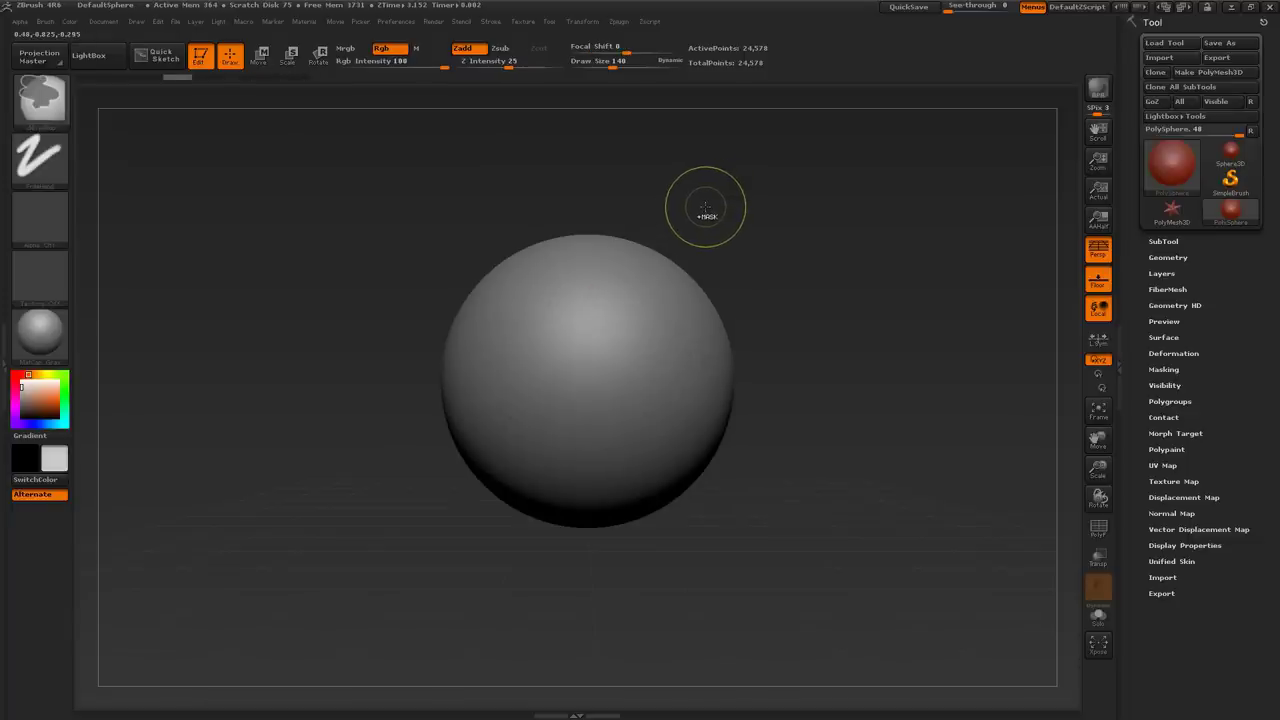
Set the brush alpha to Alpha Off and test strokes on the sphere, reducing the draw size to about 118
left_click(40, 216)
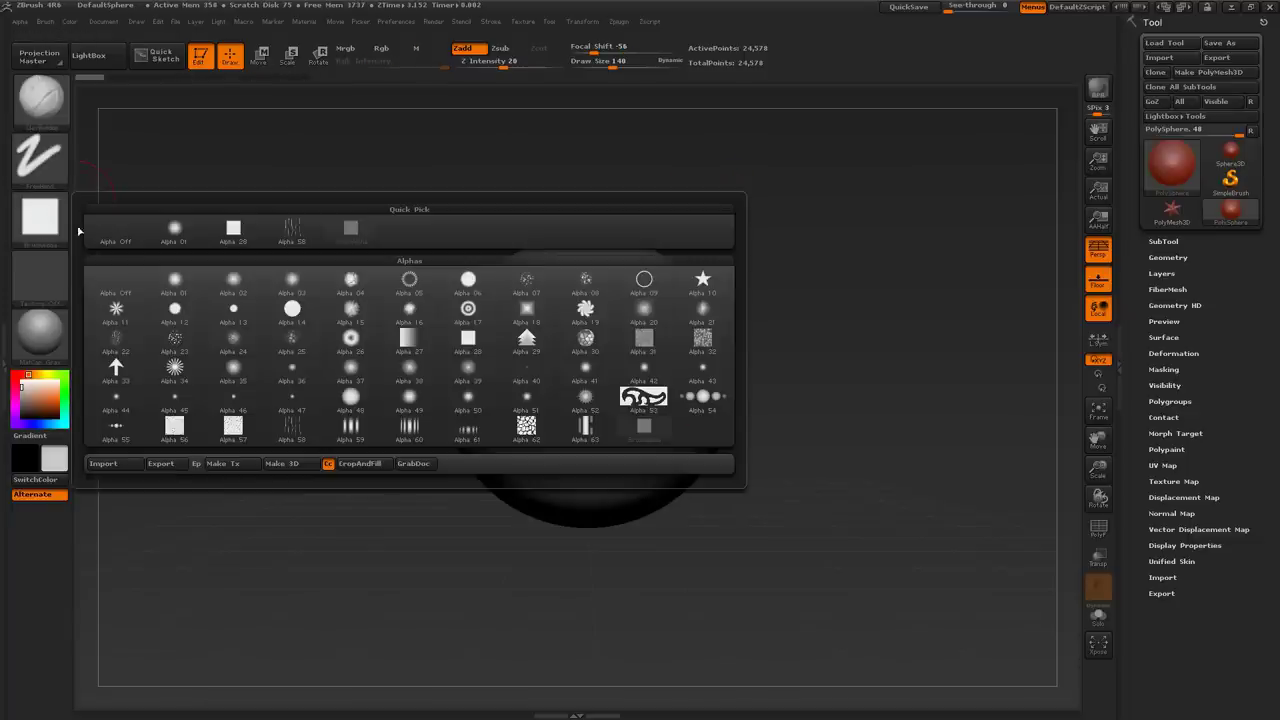
left_click(122, 284)
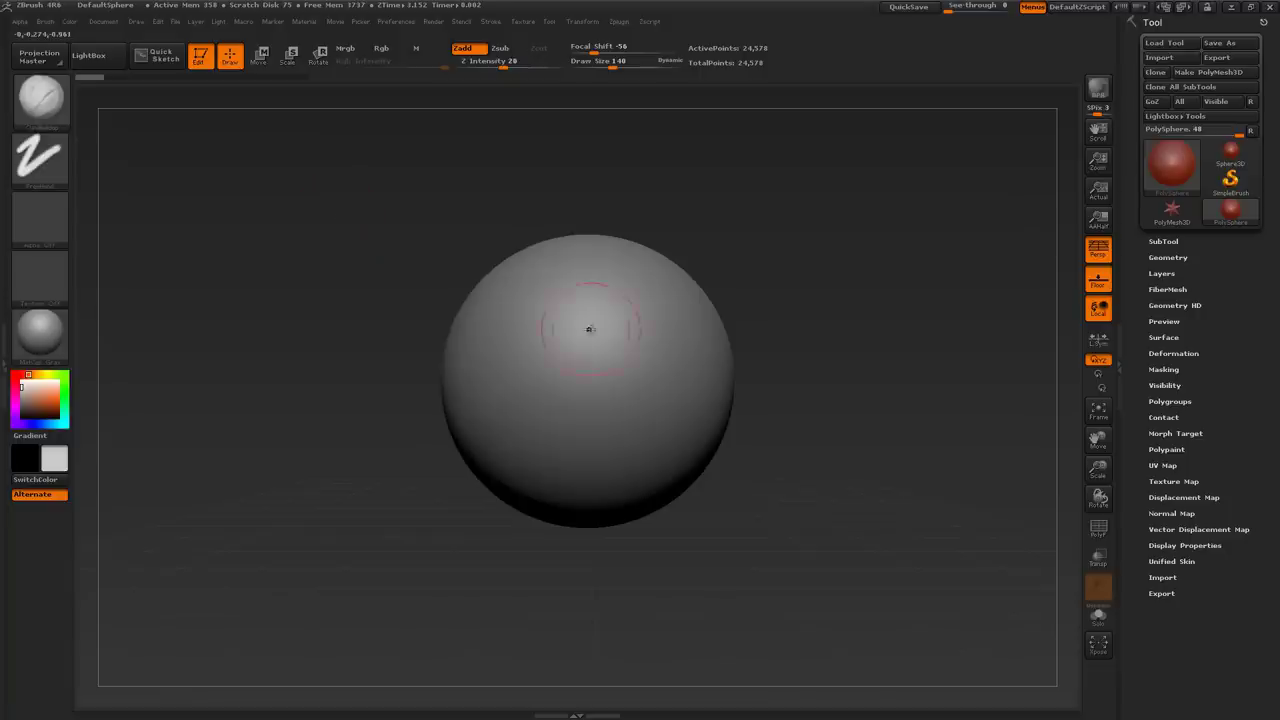
left_click_drag(588, 331, 590, 420)
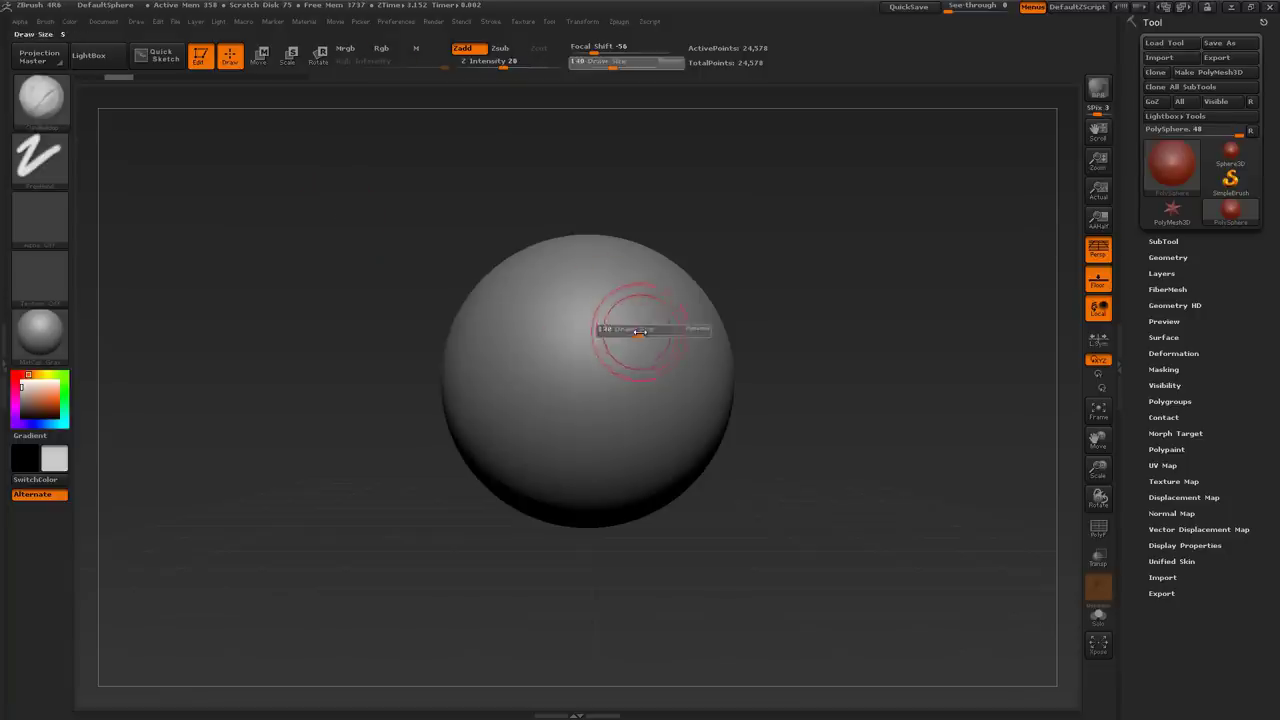
mouse_move(634, 314)
left_mouse_down()
mouse_move(600, 440)
mouse_move(655, 410)
left_mouse_up()
mouse_move(672, 330)
left_mouse_down()
mouse_move(690, 405)
mouse_move(635, 410)
mouse_move(622, 330)
left_mouse_up()
mouse_move(617, 273)
left_mouse_down()
mouse_move(625, 330)
mouse_move(640, 274)
left_mouse_up()
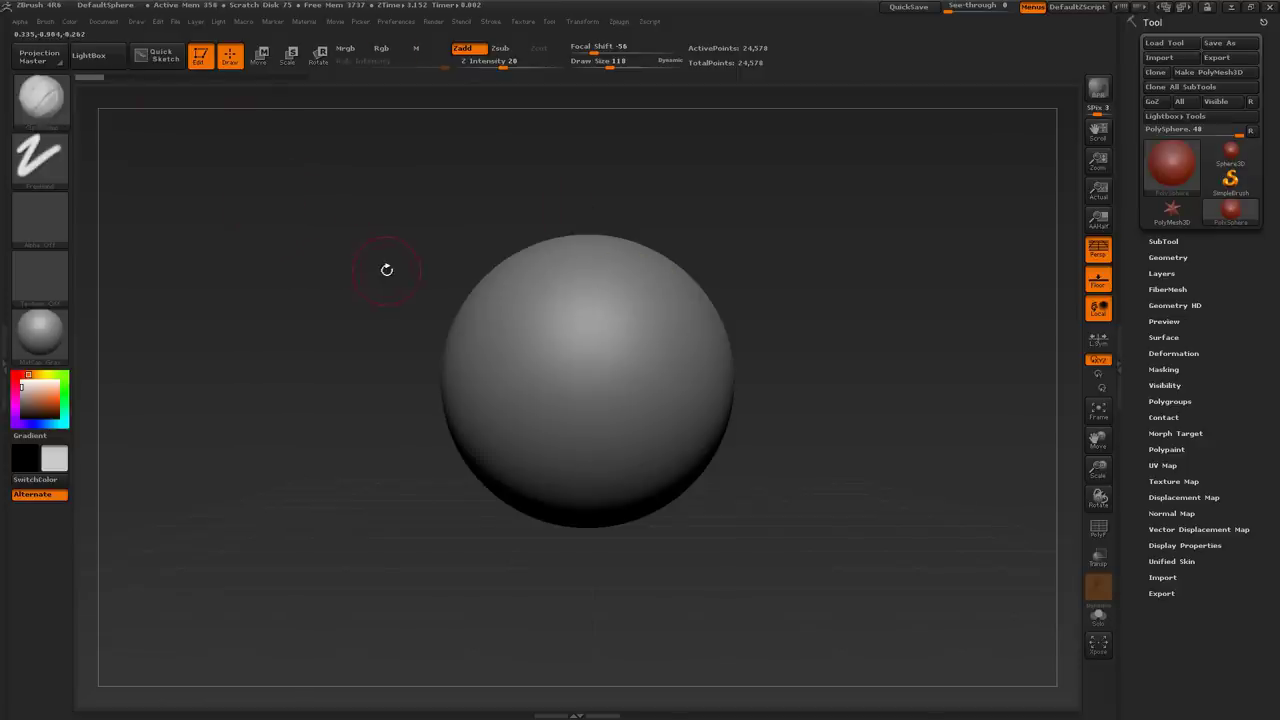
Switch the sculpting brush to Move
key("b")
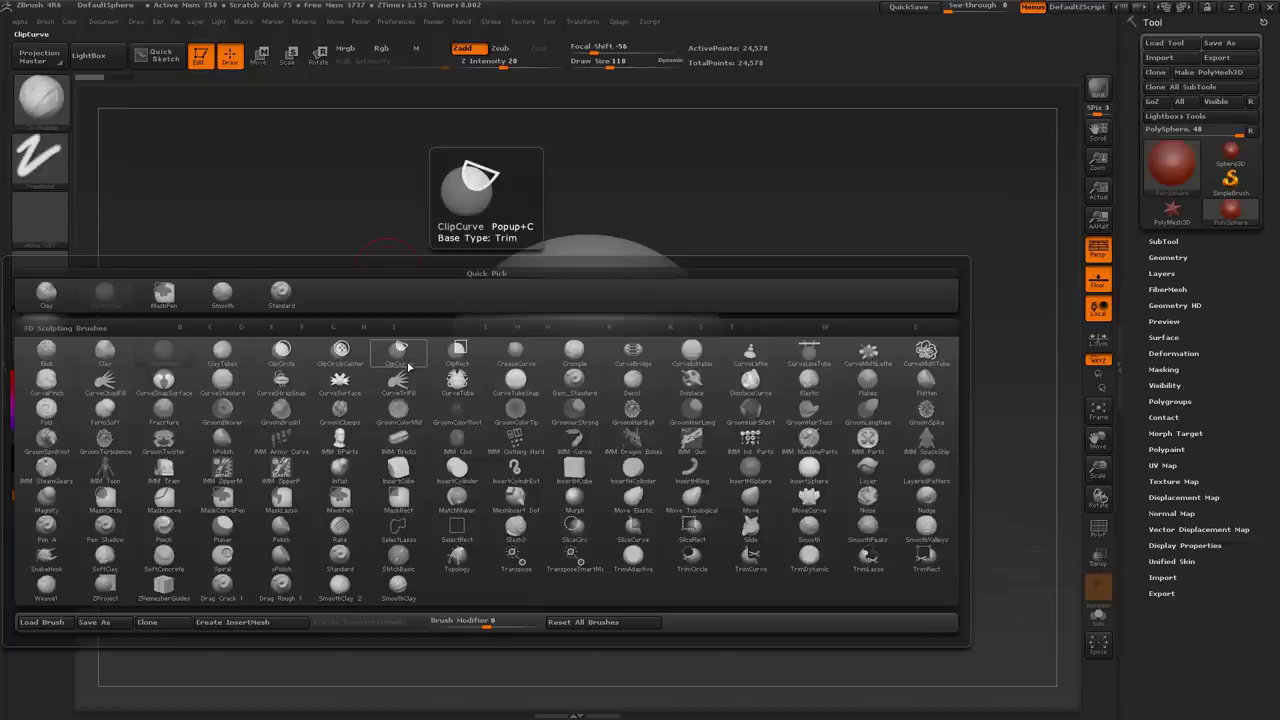
key("m")
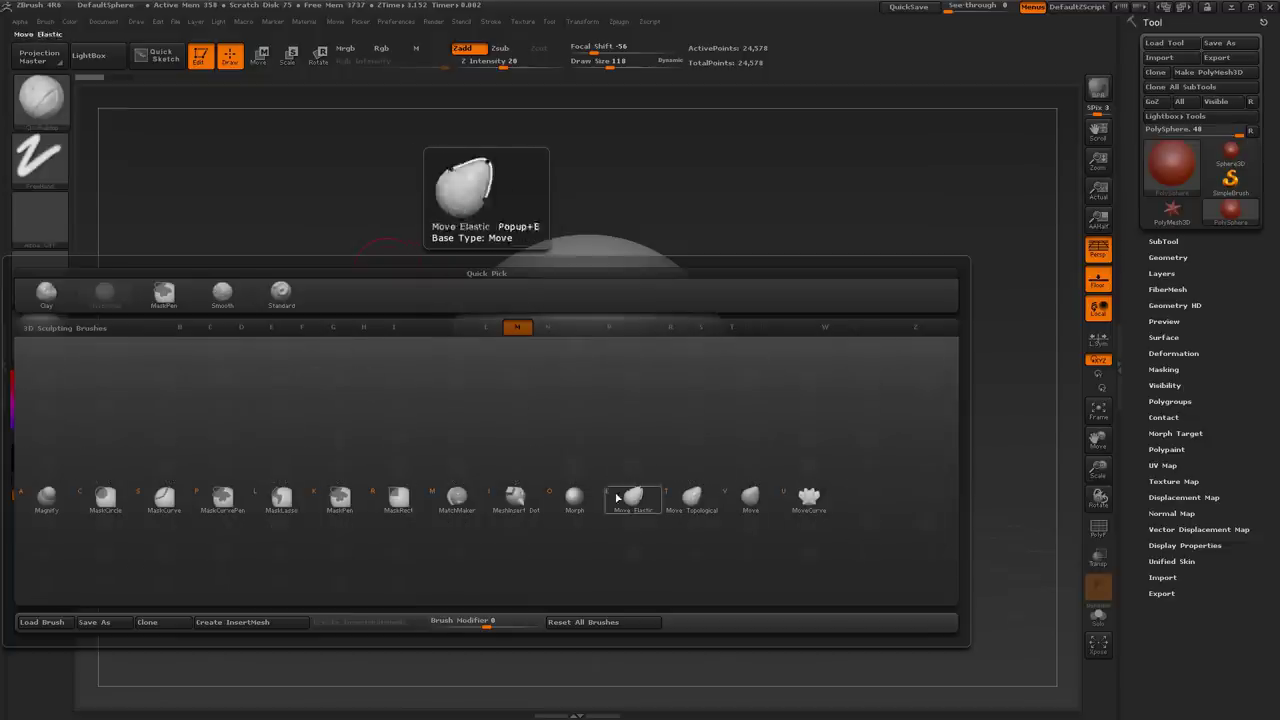
left_click(747, 500)
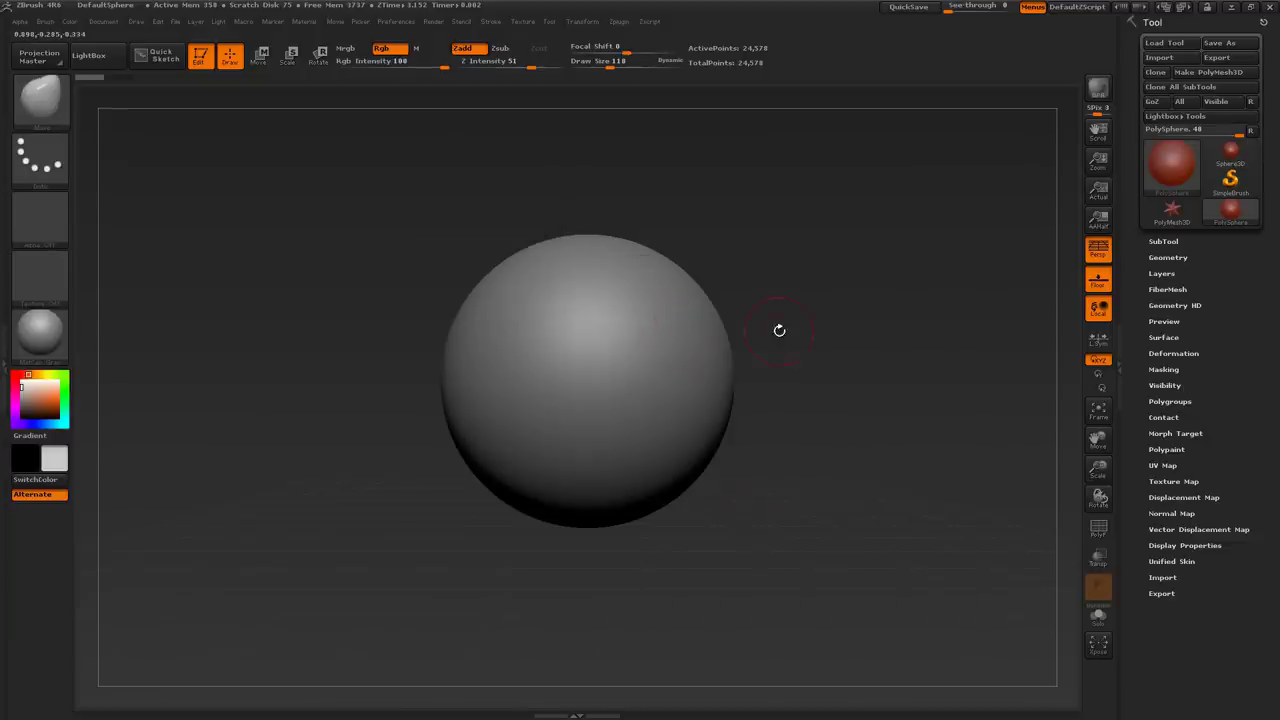
Pull the sphere's sides outward with the Move brush at draw size 378 to form two upper wings and lower lobes
mouse_move(779, 330)
left_mouse_down("alt")
mouse_move(774, 289)
mouse_move(757, 347)
left_mouse_up("alt")
key("s")
mouse_move(630, 379)
left_mouse_down()
mouse_move(650, 381)
mouse_move(687, 324)
mouse_move(749, 293)
left_mouse_up()
key("s")
left_click_drag(724, 349, 790, 350)
mouse_move(668, 424)
left_mouse_down()
mouse_move(717, 500)
mouse_move(682, 510)
mouse_move(714, 537)
left_mouse_up()
left_click_drag(716, 480, 754, 490)
left_click_drag(760, 394, 824, 427)
left_click_drag(776, 362, 832, 374)
mouse_move(774, 332)
left_mouse_down()
mouse_move(822, 292)
mouse_move(786, 262)
left_mouse_up()
left_click_drag(676, 306, 688, 277)
left_click_drag(920, 293, 878, 104)
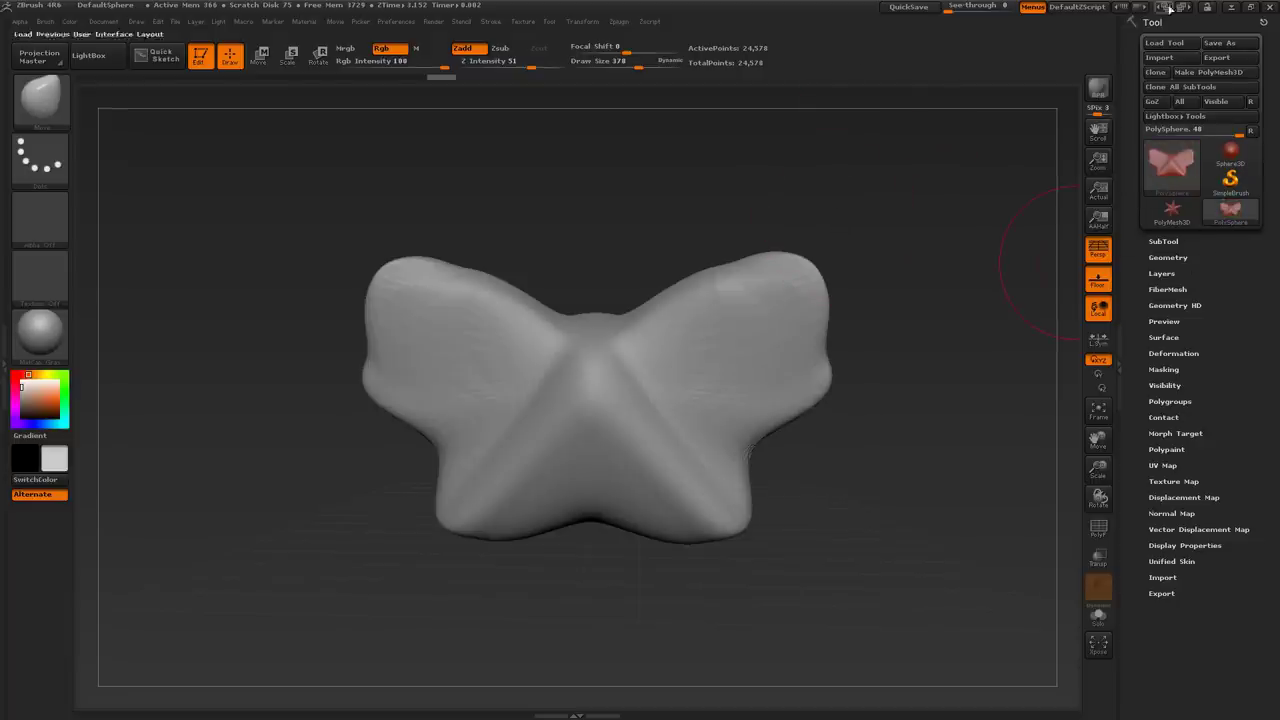
Open the DynaMesh geometry settings and set the resolution to 32
mouse_move(1214, 286)
left_mouse_down()
mouse_move(1214, 263)
mouse_move(1201, 300)
left_mouse_up()
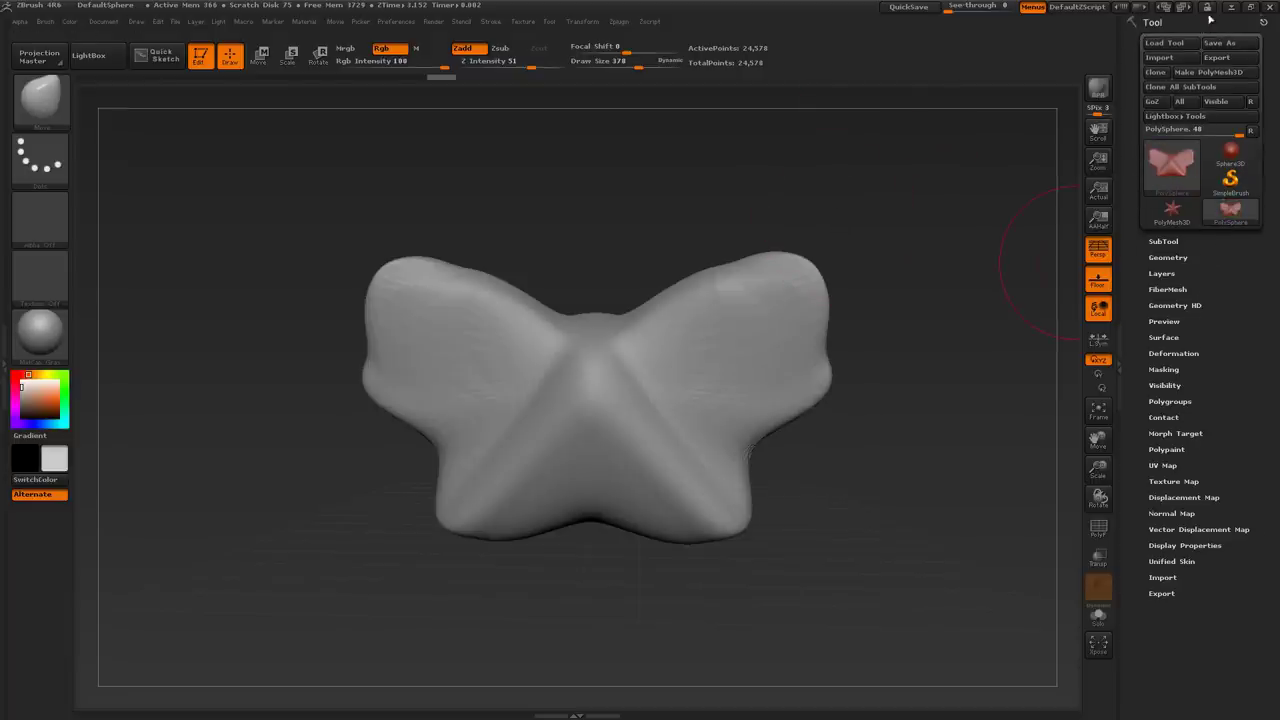
left_click(1165, 258)
scroll(1124, 240, "down", 3)
scroll(1124, 240, "down", 1)
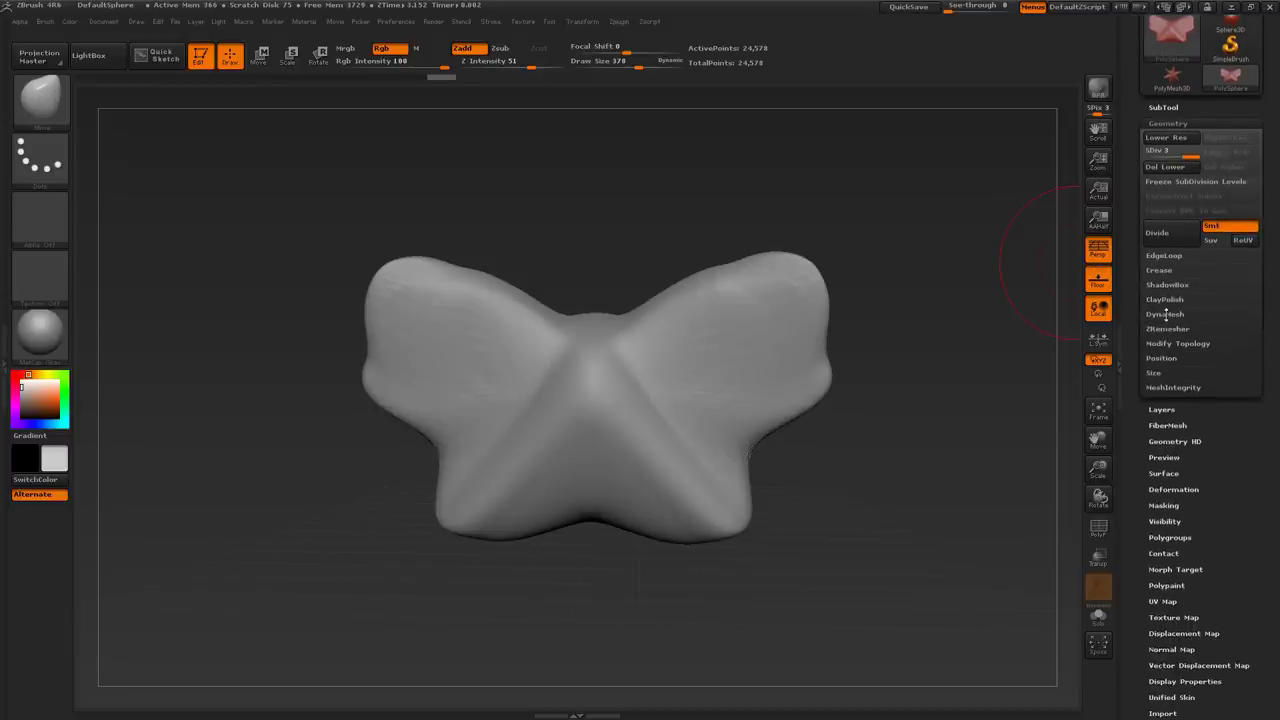
left_click(1165, 315)
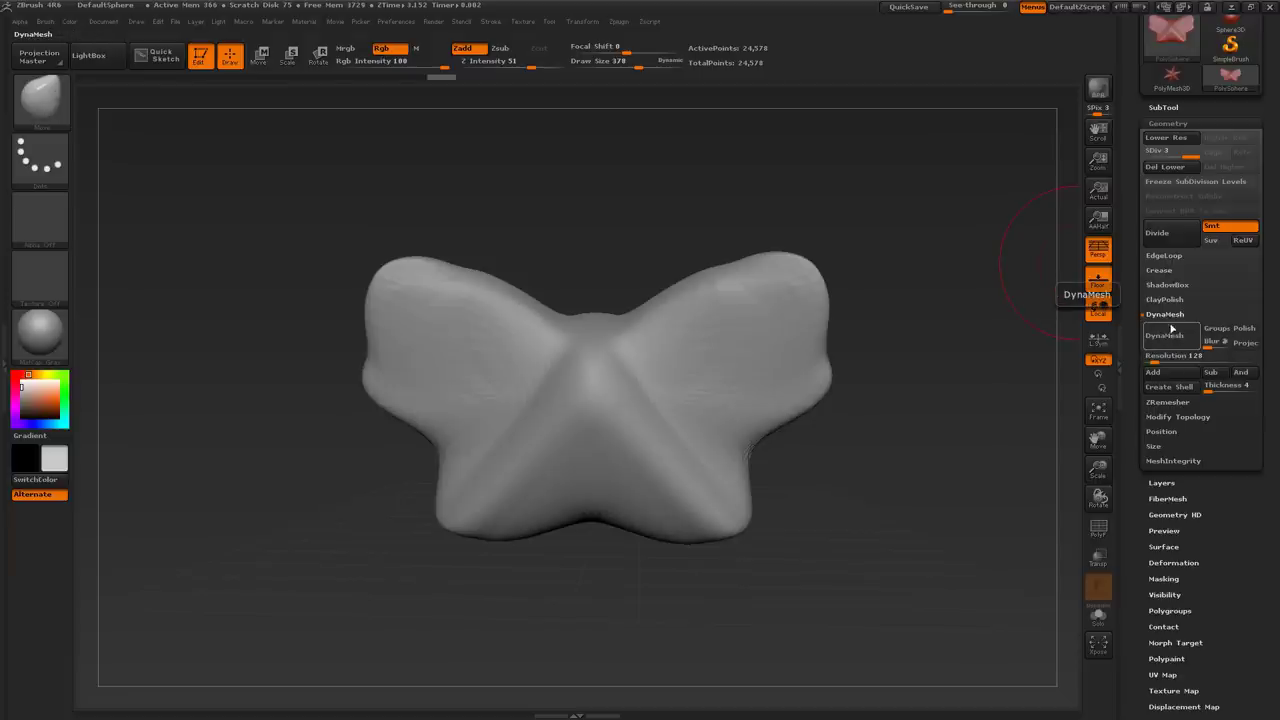
left_click(1175, 356)
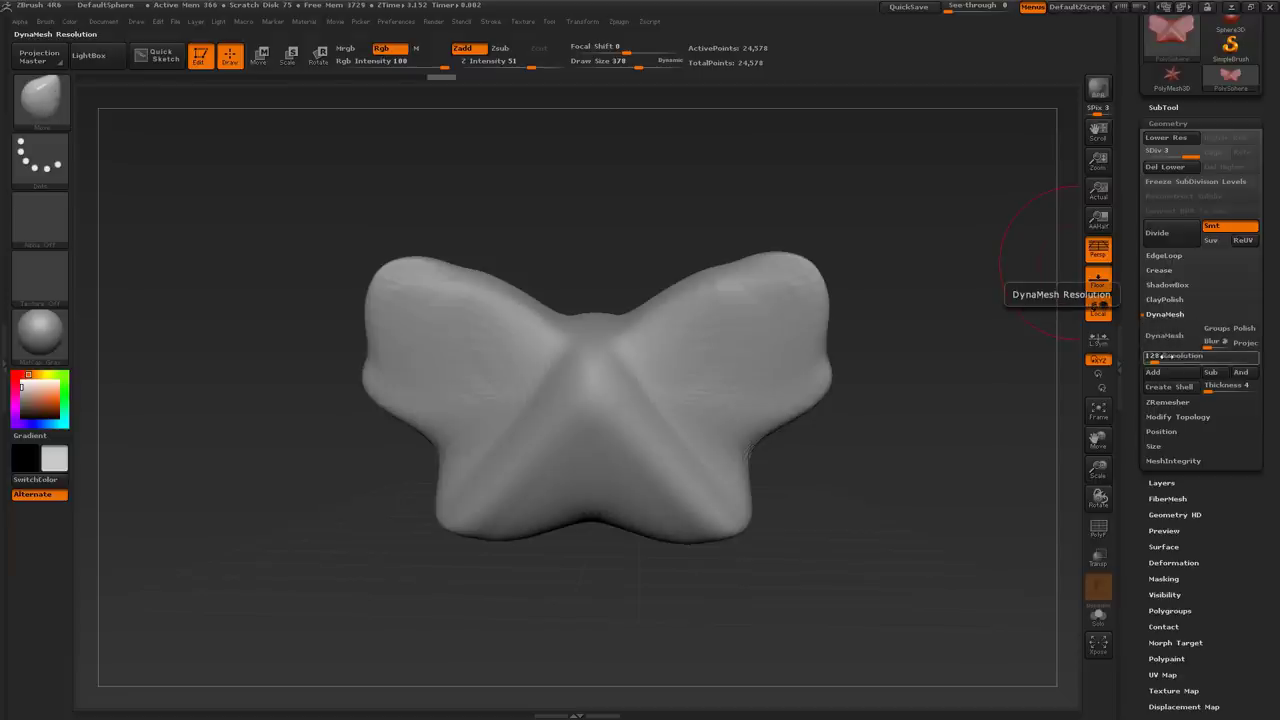
key("Return")
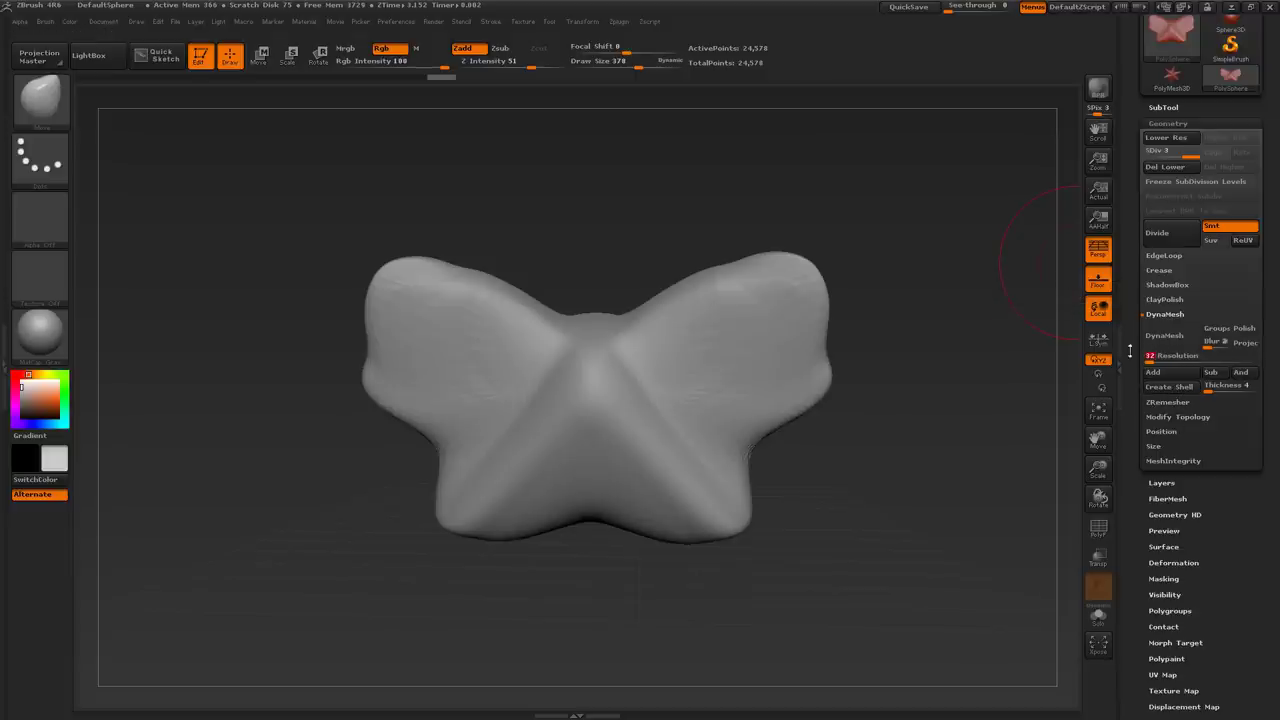
Enable DynaMesh on the model without freezing its subdivision levels
left_click(1163, 335)
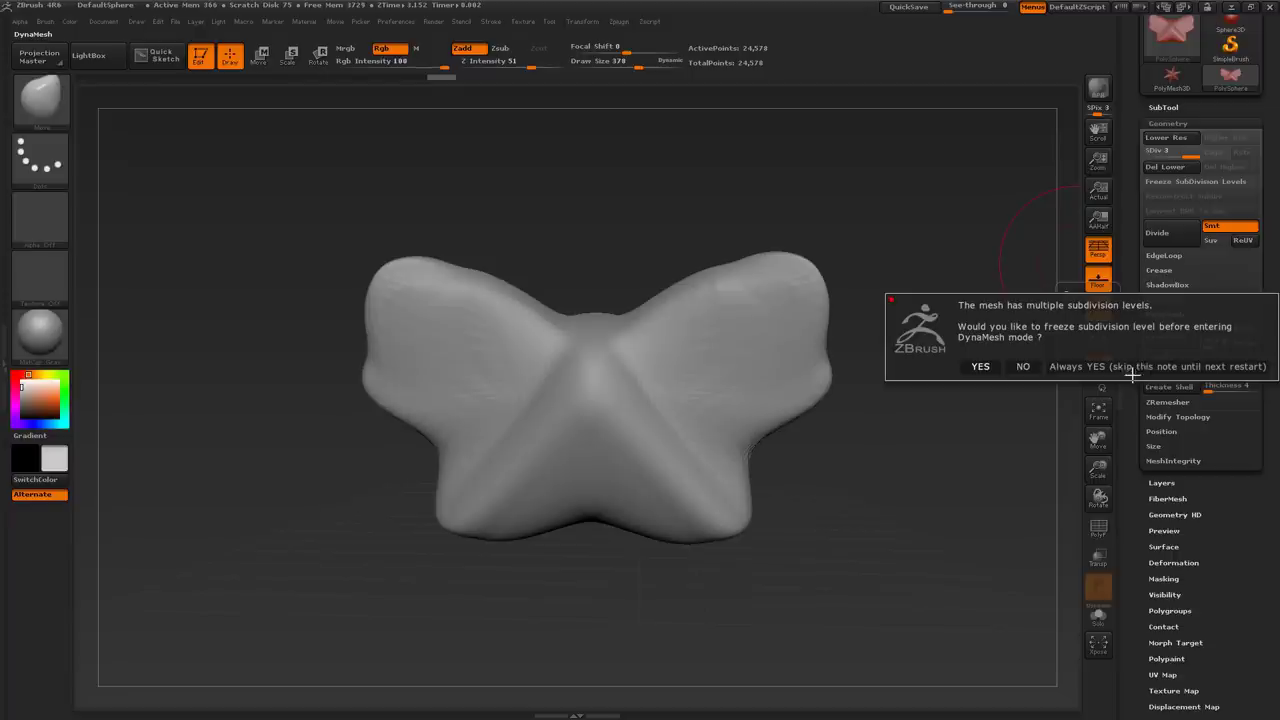
left_click(1012, 368)
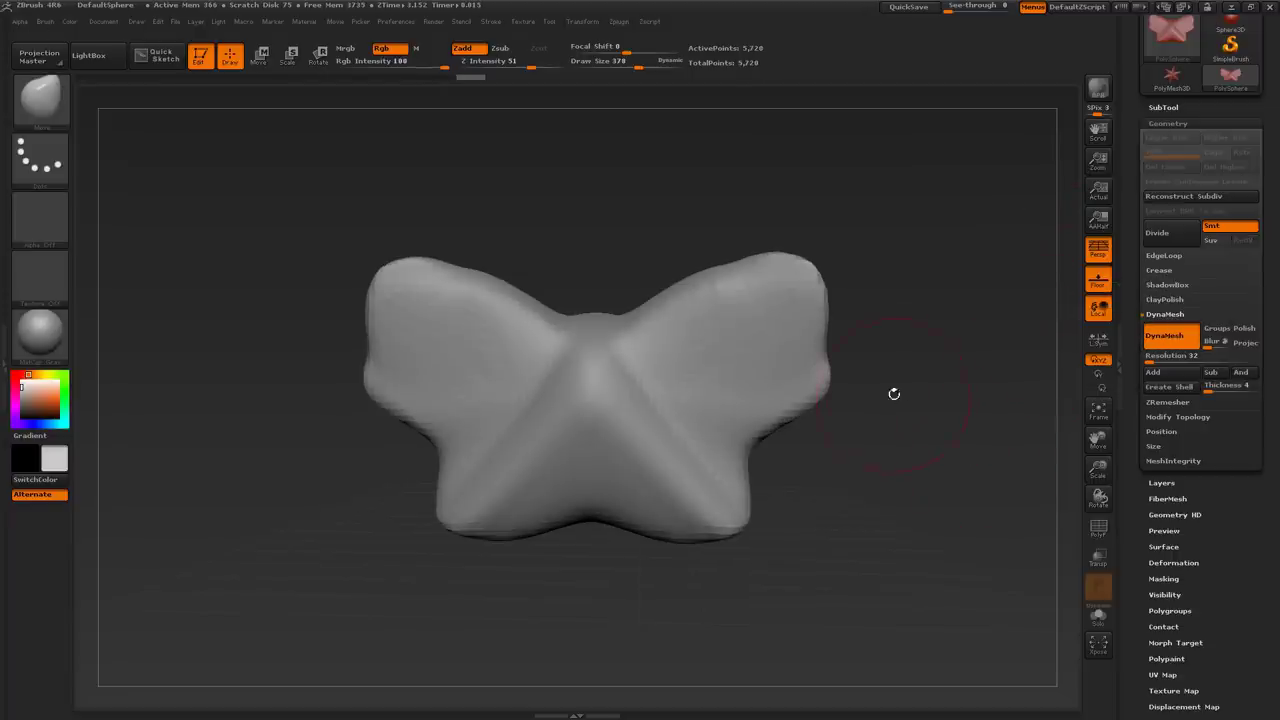
left_click_drag(906, 386, 933, 366, "ctrl")
Pull the two upper wings outward into long horns using the Move Topological brush at draw size 494
left_click_drag(814, 215, 820, 260, "alt")
left_click_drag(819, 318, 797, 285, "alt")
key("b")
key("m")
key("t")
key("s")
mouse_move(703, 353)
left_mouse_down()
mouse_move(714, 354)
mouse_move(690, 290)
mouse_move(757, 294)
mouse_move(800, 262)
left_mouse_up()
left_click_drag(893, 316, 838, 321, "alt")
mouse_move(737, 280)
left_mouse_down()
mouse_move(768, 269)
mouse_move(766, 295)
left_mouse_up()
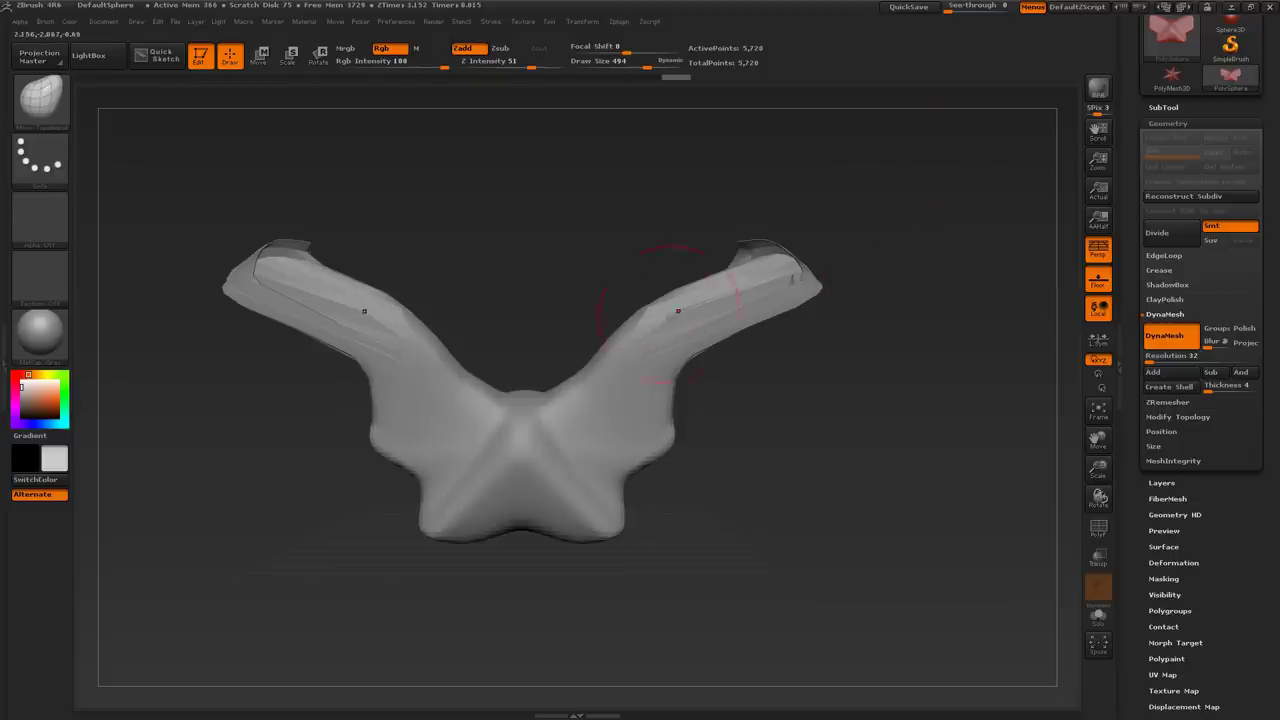
Remesh the stretched horns with DynaMesh, comparing the polygon wireframe before and after
key("shift+f")
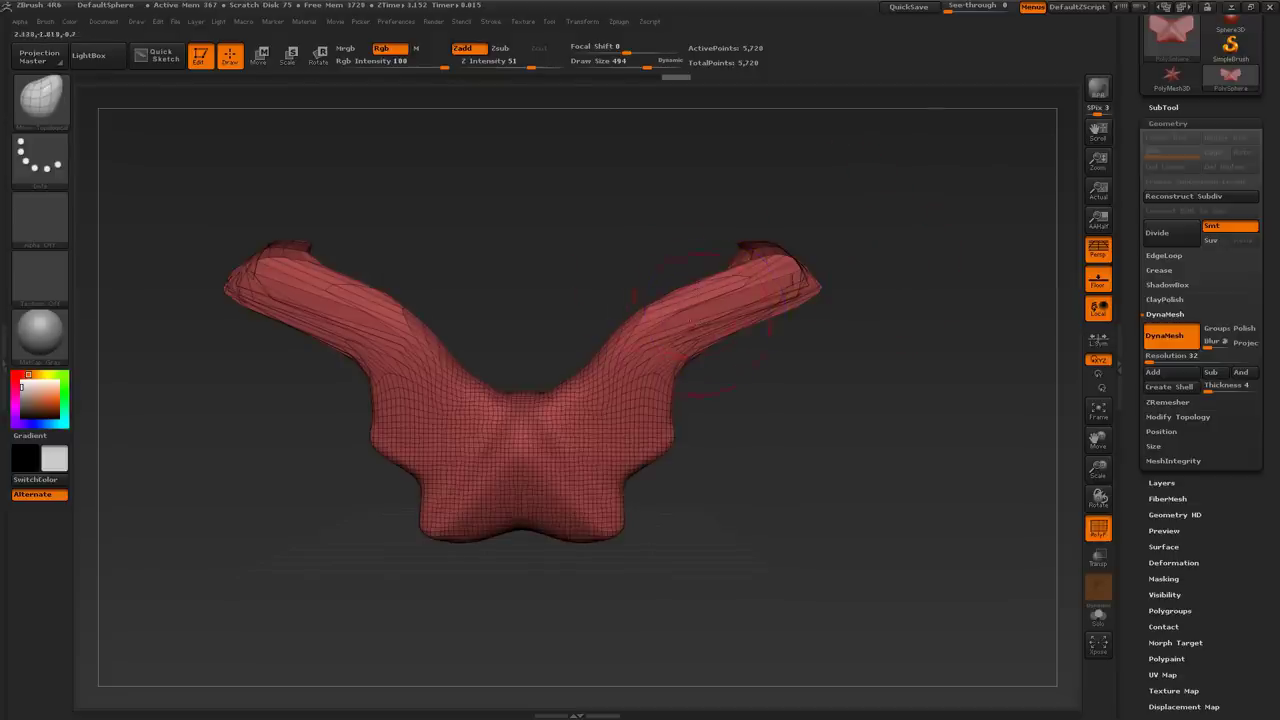
key("shift+f")
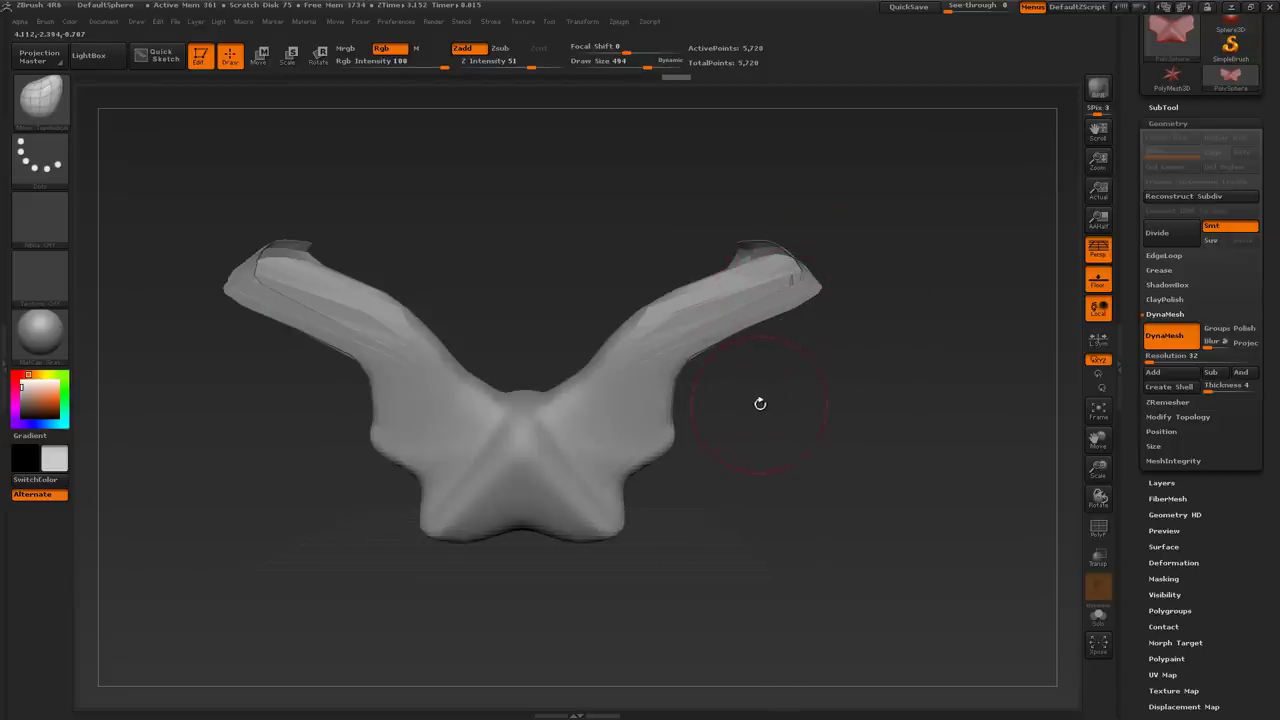
mouse_move(750, 394)
left_mouse_down("ctrl")
mouse_move(850, 455)
mouse_move(966, 577)
mouse_move(951, 580)
left_mouse_up("ctrl")
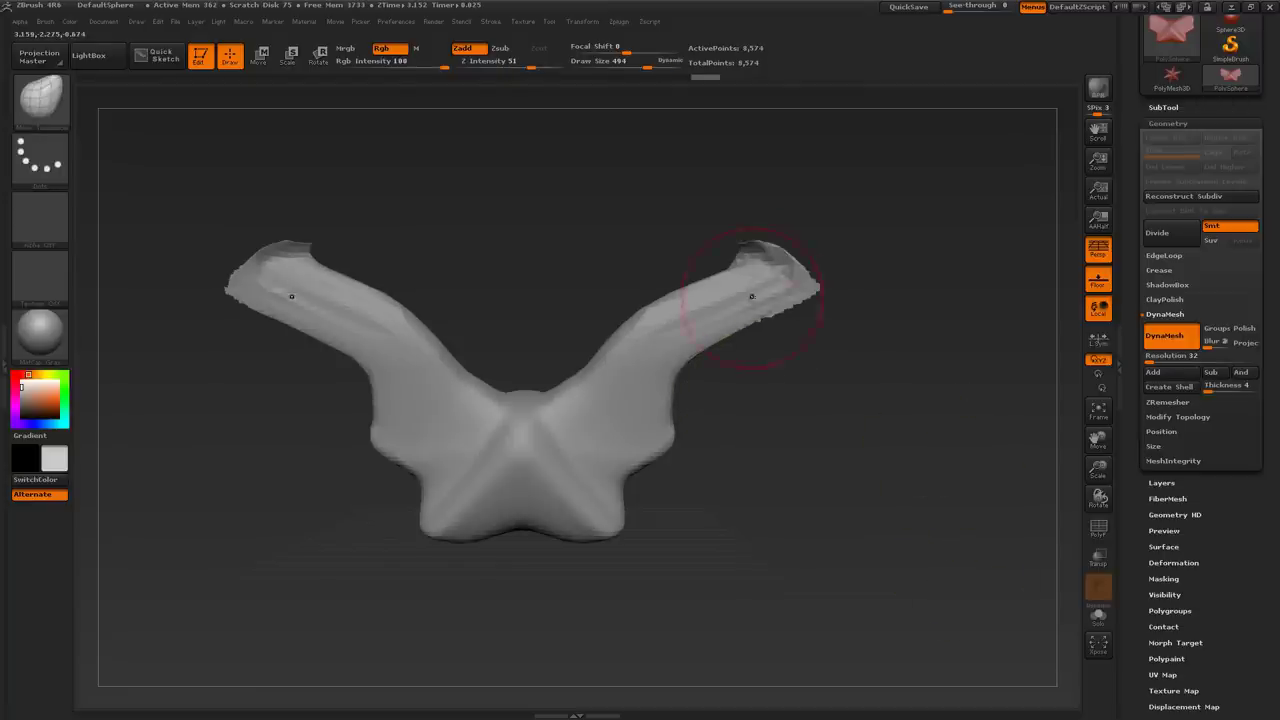
key("shift+f")
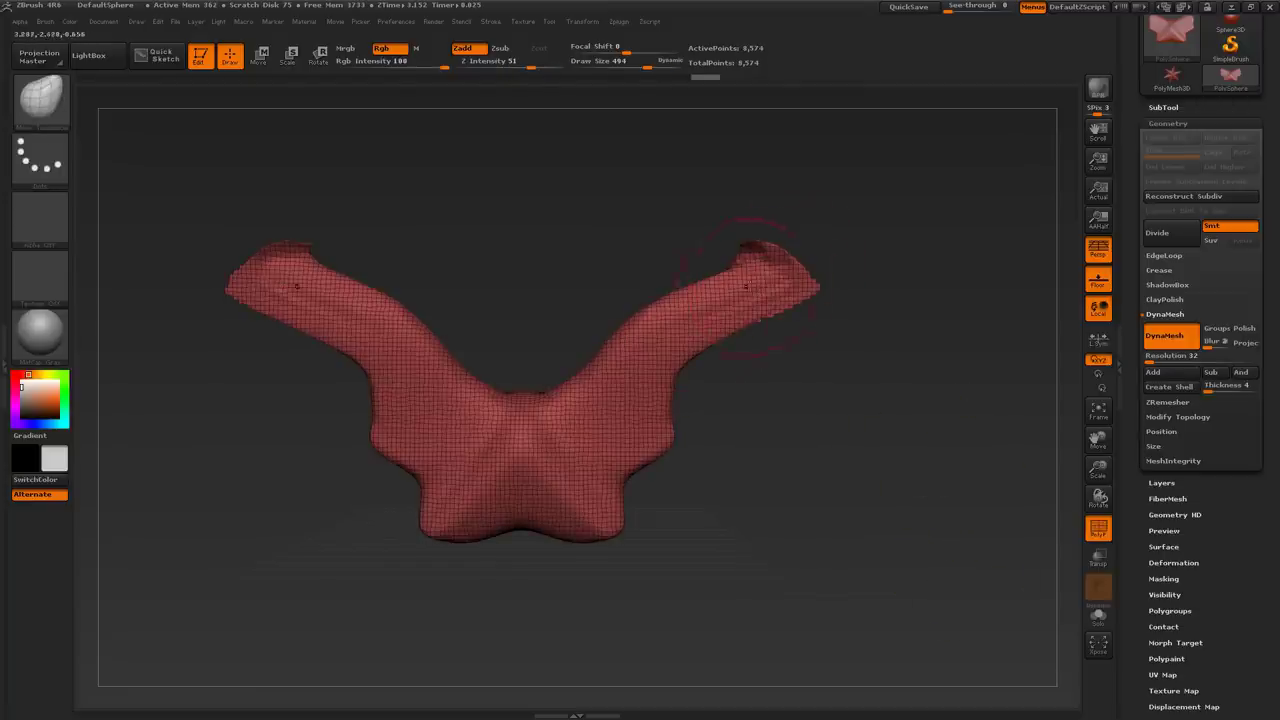
left_click_drag(900, 292, 821, 498, "alt")
left_click_drag(668, 570, 778, 401, "alt")
left_click_drag(837, 366, 546, 456)
left_click_drag(801, 409, 881, 365, "alt")
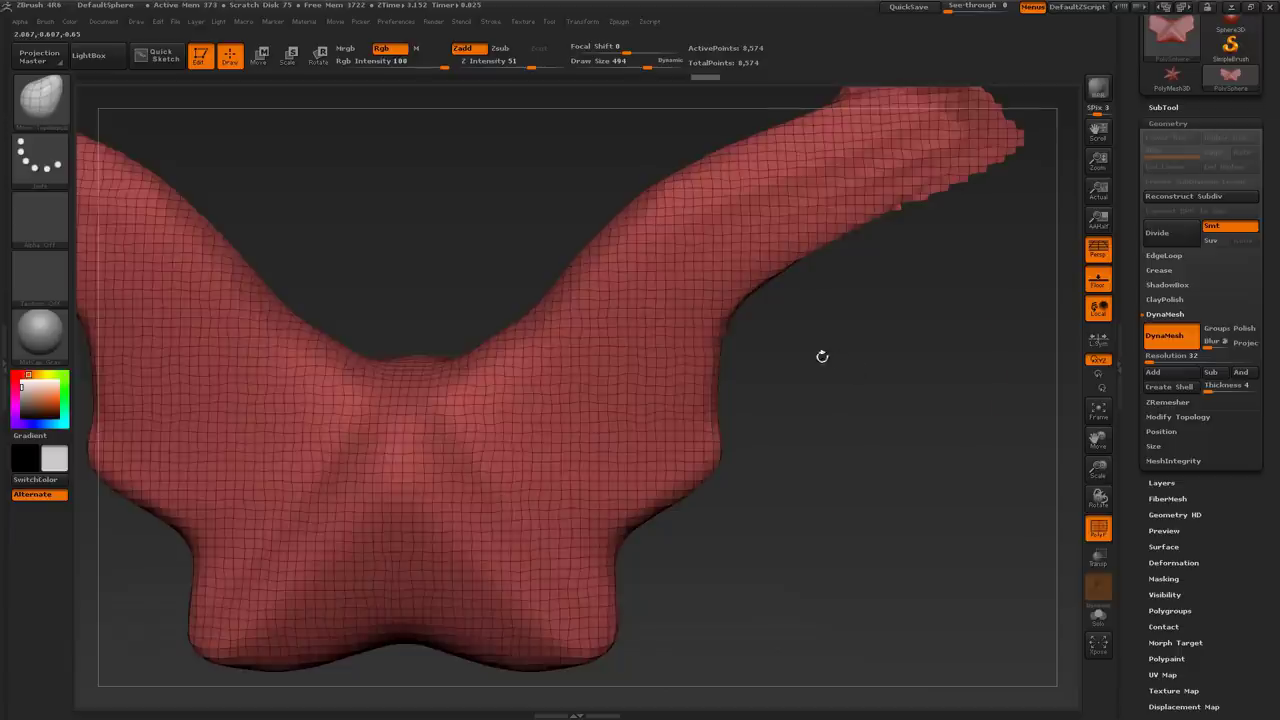
key("shift+f")
Try a ClayBuildup stroke on the body, undo it, and switch back to the Move Topological brush
key("b")
key("c")
key("b")
key("s")
mouse_move(634, 405)
left_mouse_down()
mouse_move(530, 431)
mouse_move(671, 400)
left_mouse_up()
key("ctrl+z")
key("b")
key("m")
key("t")
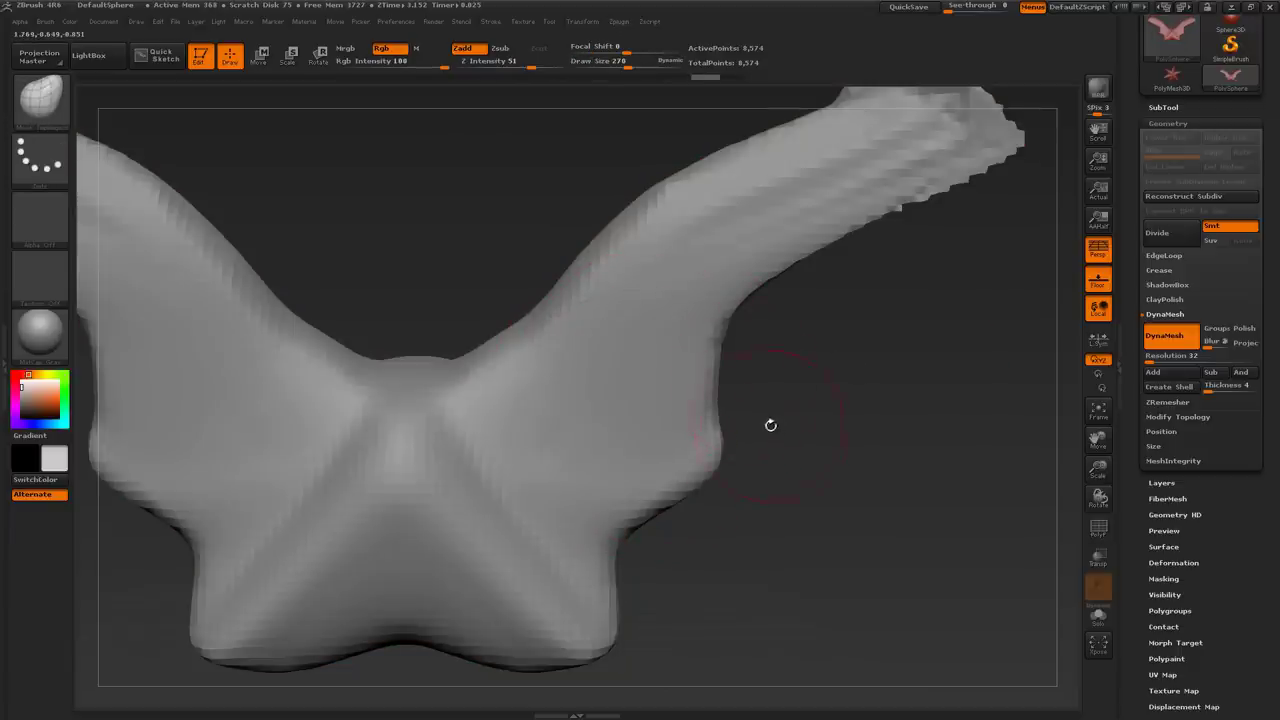
Pull the side lobes below the horns outward and down into long tapered arms at draw size 428
mouse_move(776, 429)
left_mouse_down("alt")
mouse_move(749, 349)
mouse_move(736, 377)
left_mouse_up("alt")
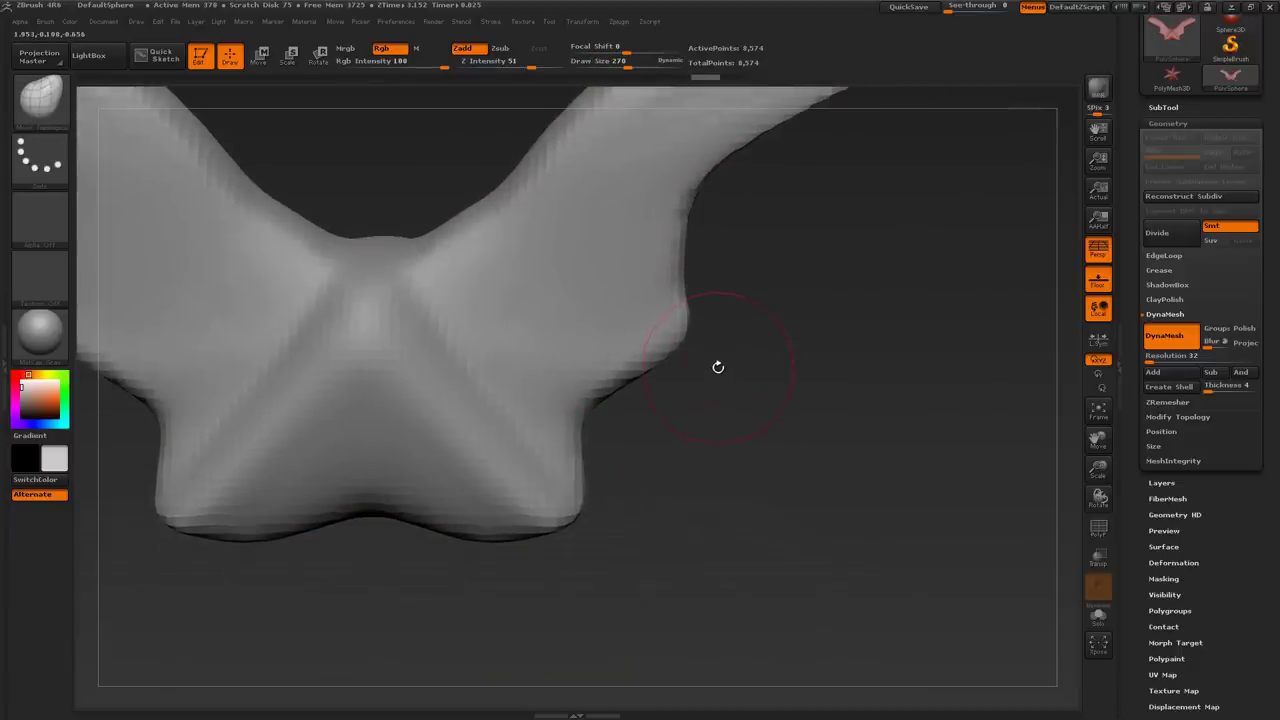
key("s")
mouse_move(670, 342)
left_mouse_down()
mouse_move(714, 334)
mouse_move(690, 290)
mouse_move(706, 332)
left_mouse_up()
mouse_move(779, 360)
left_mouse_down()
mouse_move(968, 483)
mouse_move(861, 383)
mouse_move(850, 400)
left_mouse_up()
left_click_drag(818, 494, 846, 520)
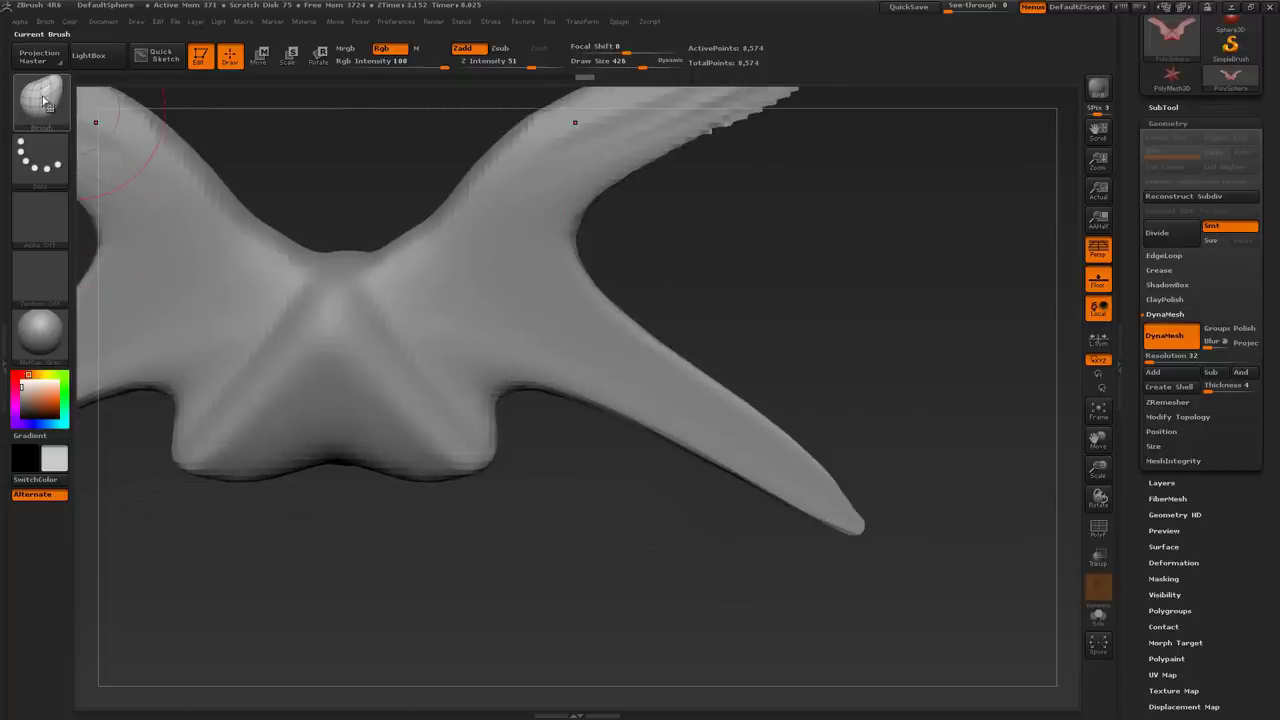
left_click_drag(692, 245, 831, 248)
left_click_drag(895, 273, 830, 278)
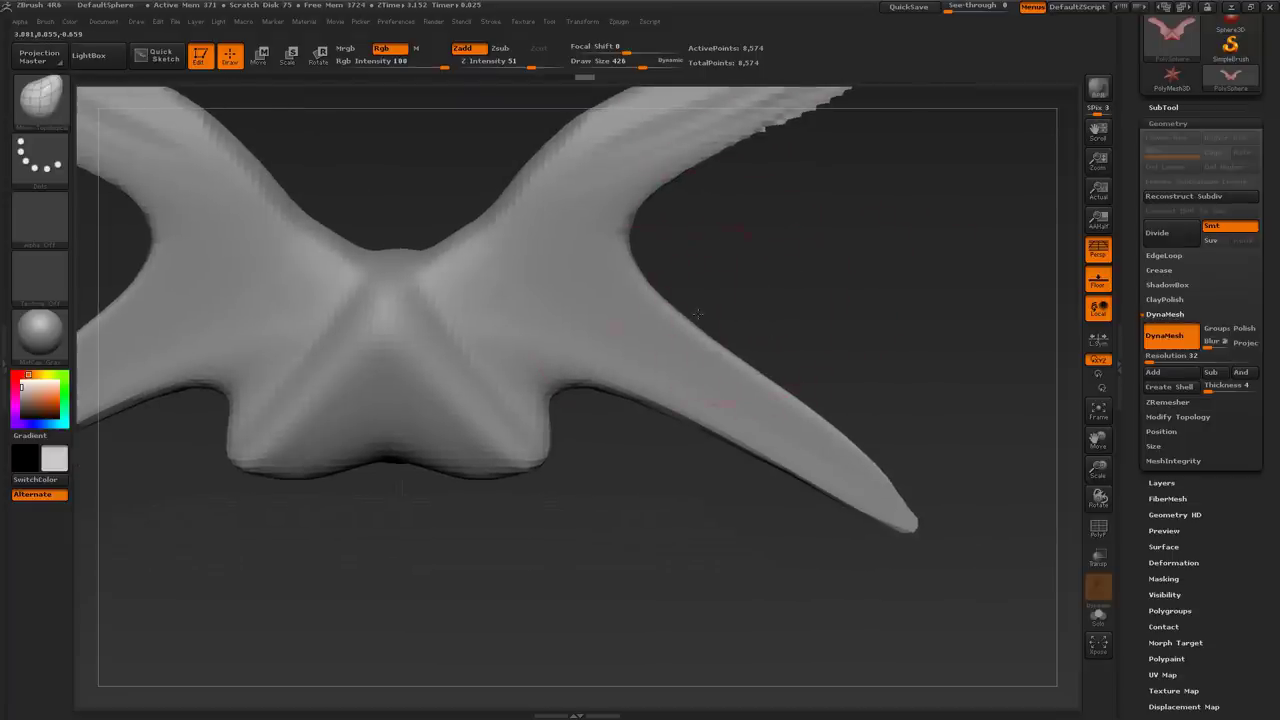
left_click_drag(828, 244, 707, 295)
left_click_drag(731, 411, 798, 477)
Inspect the arm's stretched polygons in wireframe and switch to the ClayBuildup brush
mouse_move(756, 278)
left_mouse_down("alt")
mouse_move(850, 351)
mouse_move(786, 323)
left_mouse_up("alt")
mouse_move(742, 277)
left_mouse_down()
mouse_move(754, 306)
mouse_move(737, 311)
mouse_move(751, 309)
mouse_move(722, 368)
left_mouse_up()
key("shift+f")
left_click_drag(743, 274, 803, 306)
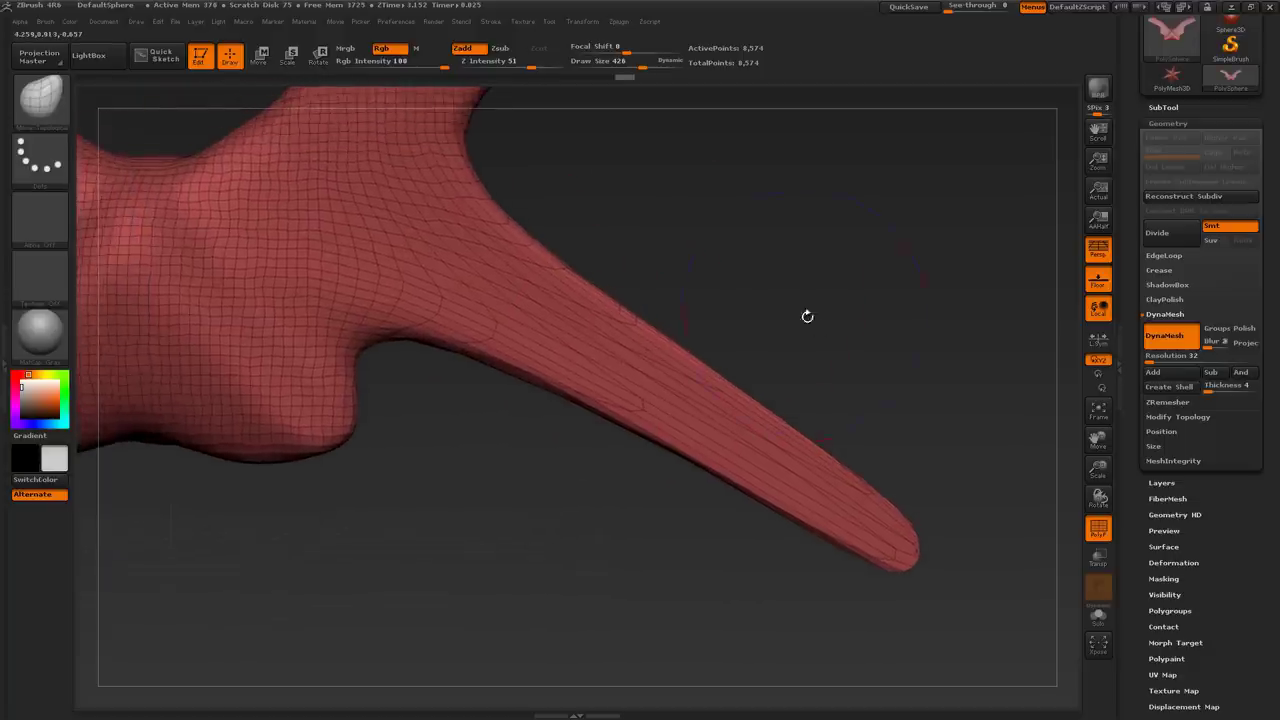
key("shift+f")
key("b")
key("c")
key("b")
Try ClayBuildup strokes on the stretched arm and undo them
mouse_move(709, 405)
left_mouse_down()
mouse_move(600, 326)
mouse_move(520, 318)
mouse_move(678, 397)
left_mouse_up()
key("ctrl+z")
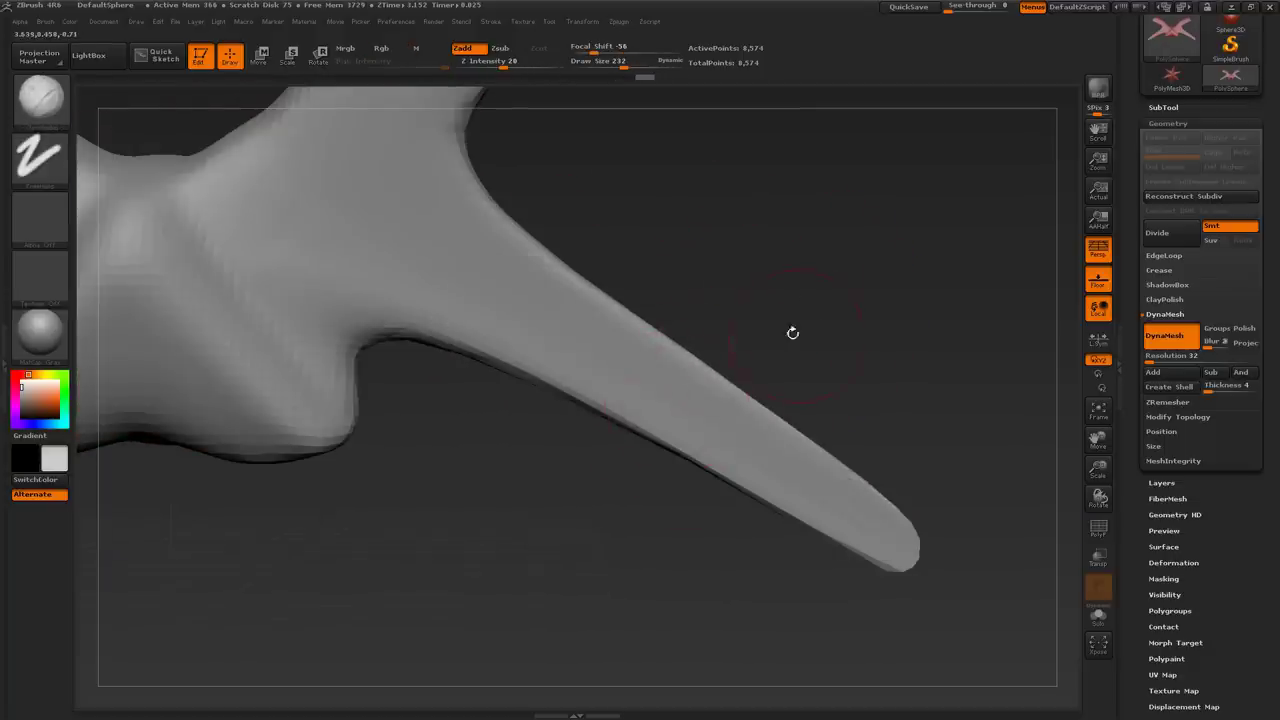
left_click_drag(797, 337, 774, 265)
mouse_move(766, 436)
left_mouse_down()
mouse_move(645, 362)
mouse_move(746, 397)
left_mouse_up()
key("ctrl+z")
Remesh the model with DynaMesh and check the arm's new polygons in wireframe
left_click_drag(793, 300, 763, 286)
left_click_drag(743, 240, 751, 260, "alt")
left_click_drag(671, 229, 788, 294, "ctrl")
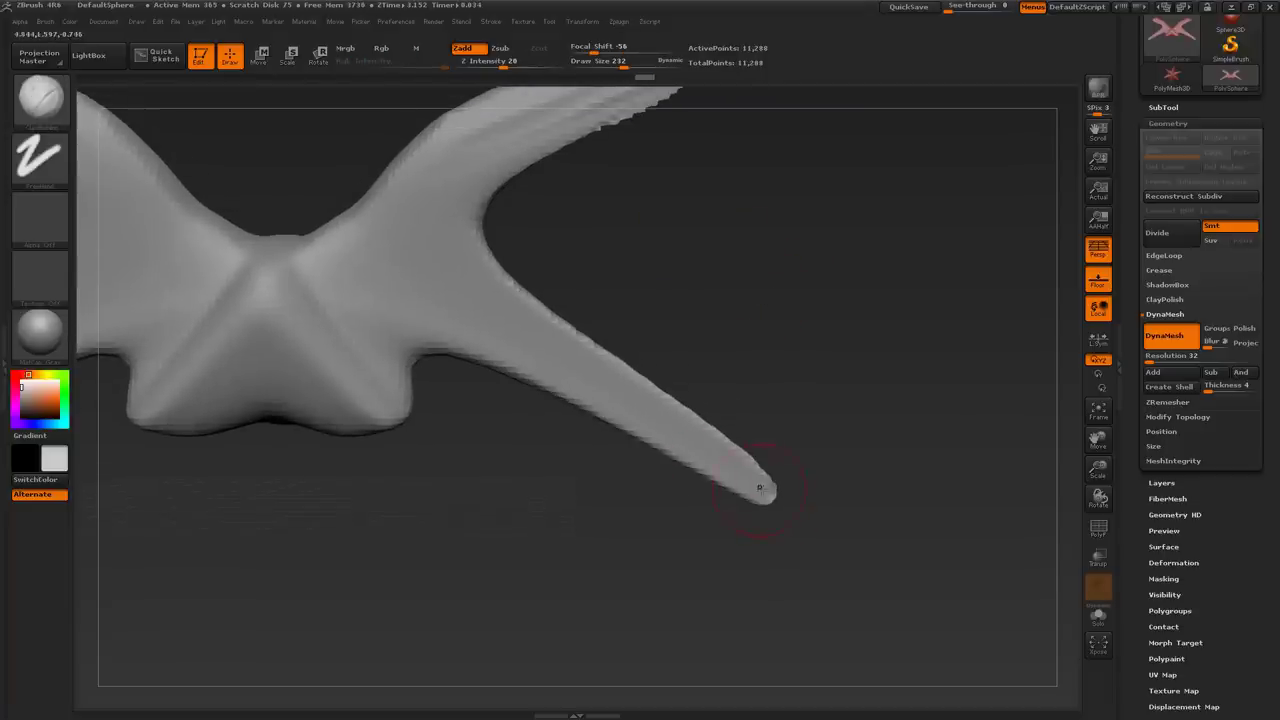
key("shift+f")
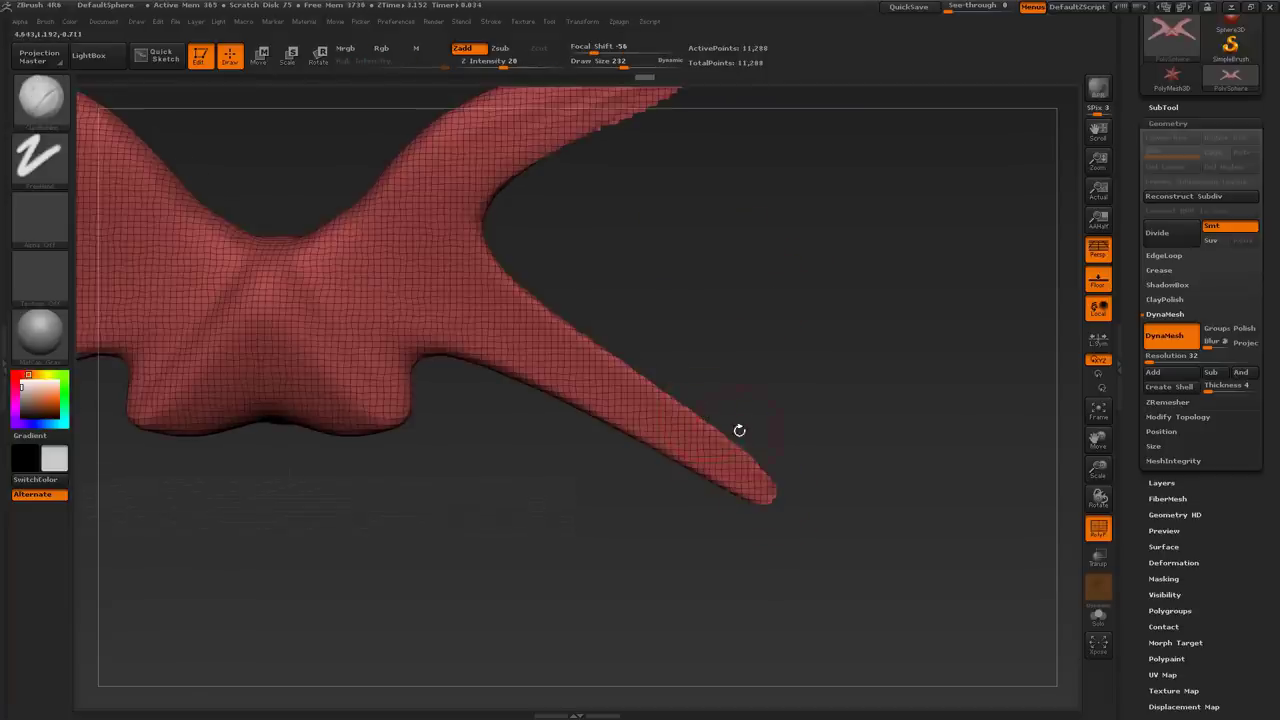
left_click_drag(745, 389, 722, 479, "alt")
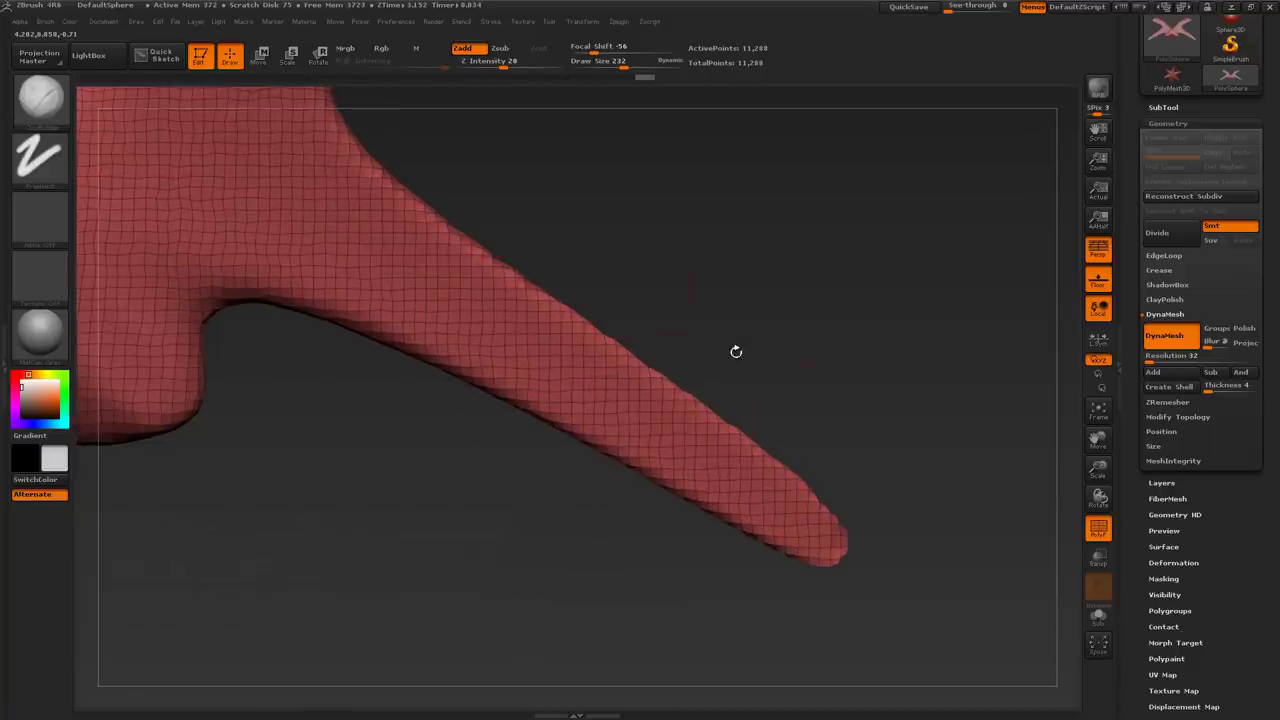
left_click_drag(766, 301, 831, 303, "alt")
key("shift+f")
Try a ClayBuildup stroke along the remeshed arm and undo it
key("s")
left_click_drag(551, 316, 544, 316)
left_click_drag(544, 316, 756, 460)
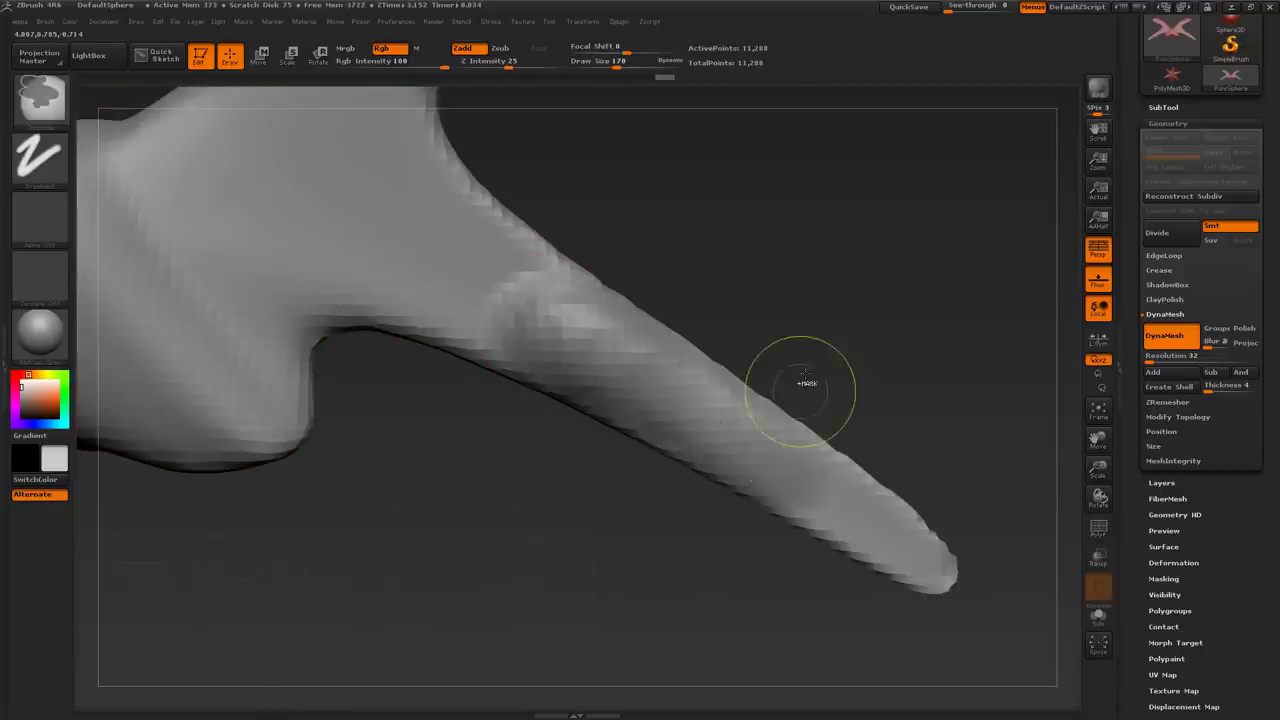
key("ctrl+z")
left_click_drag(837, 314, 797, 191, "alt")
mouse_move(801, 299)
left_mouse_down("alt")
mouse_move(877, 369)
mouse_move(851, 363)
mouse_move(846, 346)
mouse_move(871, 341)
mouse_move(830, 385)
left_mouse_up("alt")
key("s")
left_click_drag(602, 371, 613, 371)
Mask two round eye areas on the face and build up clay around them to form the sockets
left_click_drag(856, 295, 926, 297, "alt")
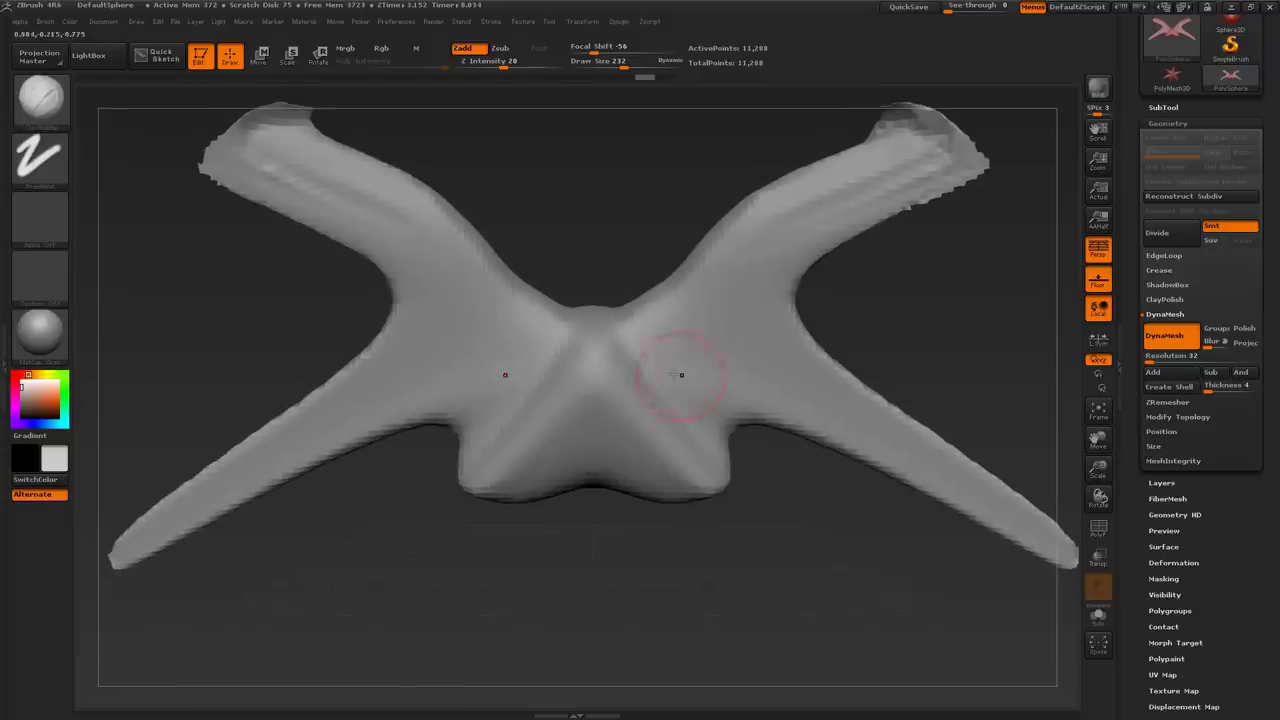
mouse_move(801, 340)
left_mouse_down()
mouse_move(890, 318)
mouse_move(874, 316)
left_mouse_up()
mouse_move(660, 378)
left_mouse_down("ctrl")
mouse_move(680, 353)
mouse_move(706, 355)
mouse_move(692, 378)
mouse_move(718, 370)
left_mouse_up("ctrl")
mouse_move(869, 300)
left_mouse_down()
mouse_move(960, 306)
mouse_move(871, 289)
left_mouse_up()
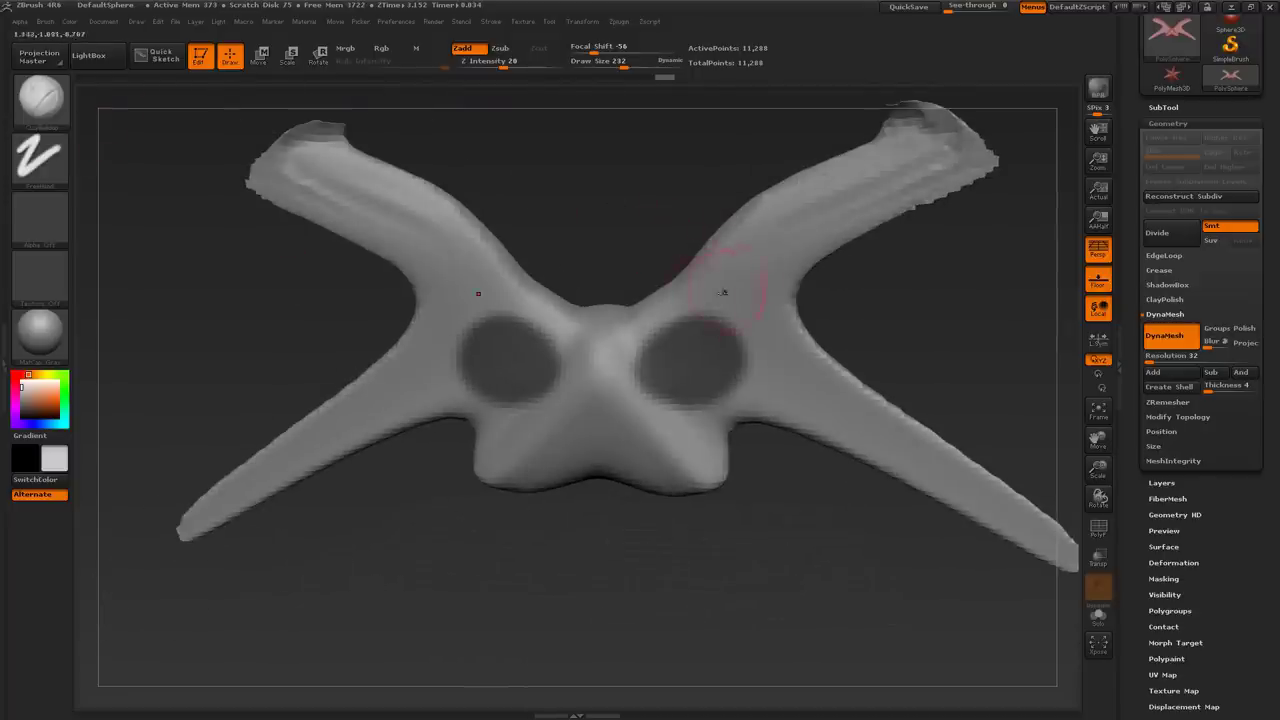
mouse_move(730, 285)
left_mouse_down()
mouse_move(652, 318)
mouse_move(640, 440)
mouse_move(728, 410)
mouse_move(748, 292)
mouse_move(712, 286)
mouse_move(622, 400)
mouse_move(722, 442)
mouse_move(742, 280)
mouse_move(810, 210)
mouse_move(752, 276)
left_mouse_up()
mouse_move(906, 311)
left_mouse_down()
mouse_move(932, 292)
mouse_move(914, 297)
mouse_move(929, 306)
mouse_move(819, 307)
left_mouse_up()
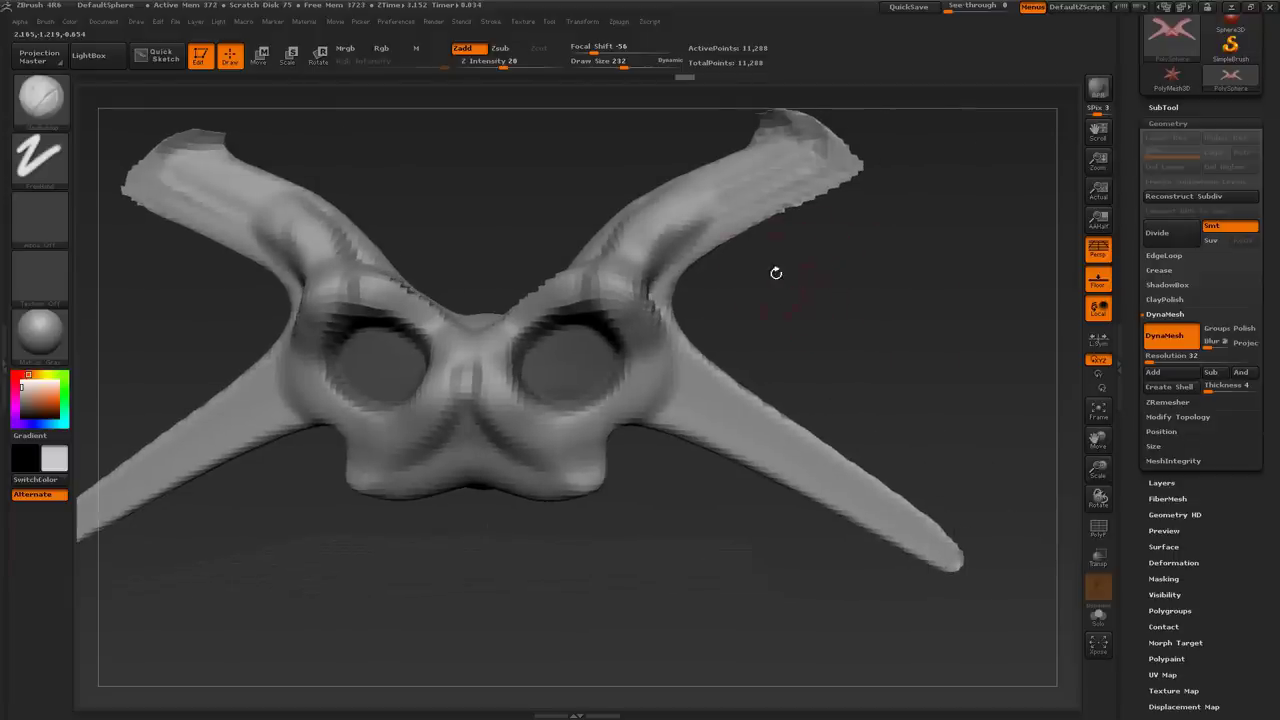
Invert the mask and sculpt the unmasked eye areas inside the sockets with ClayBuildup
left_click(816, 292, "ctrl")
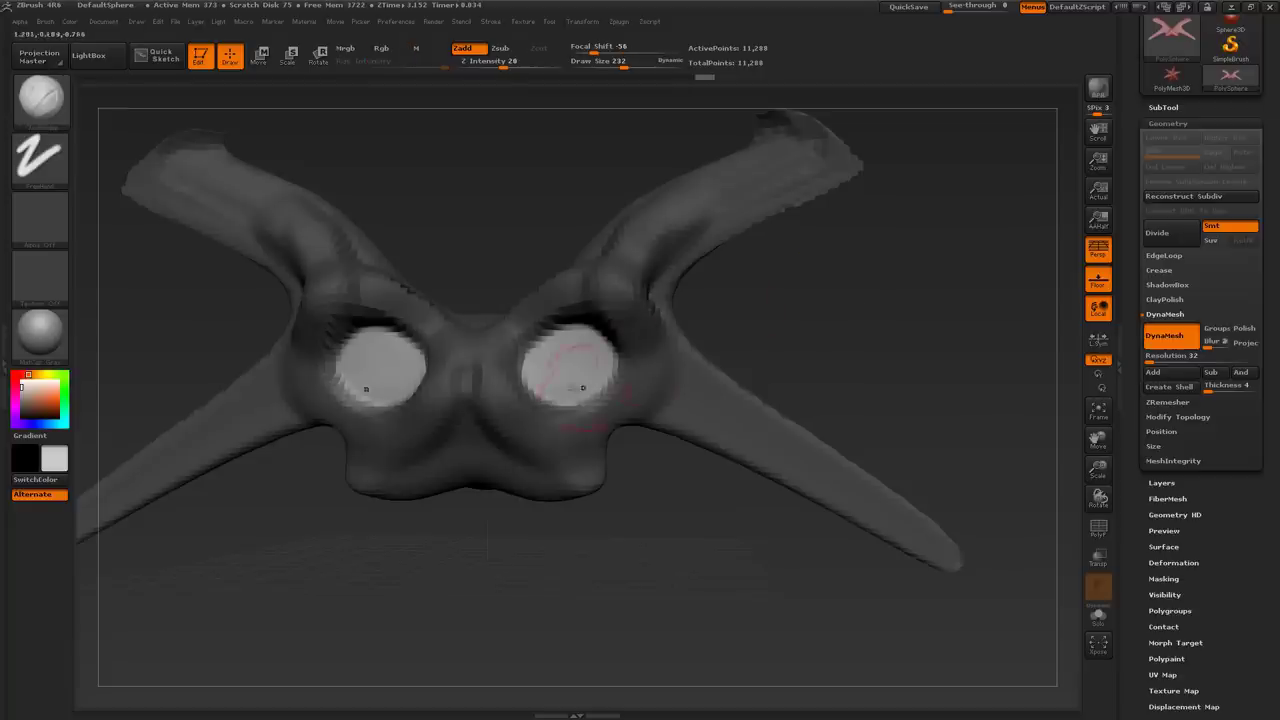
left_click_drag(833, 305, 927, 298, "alt")
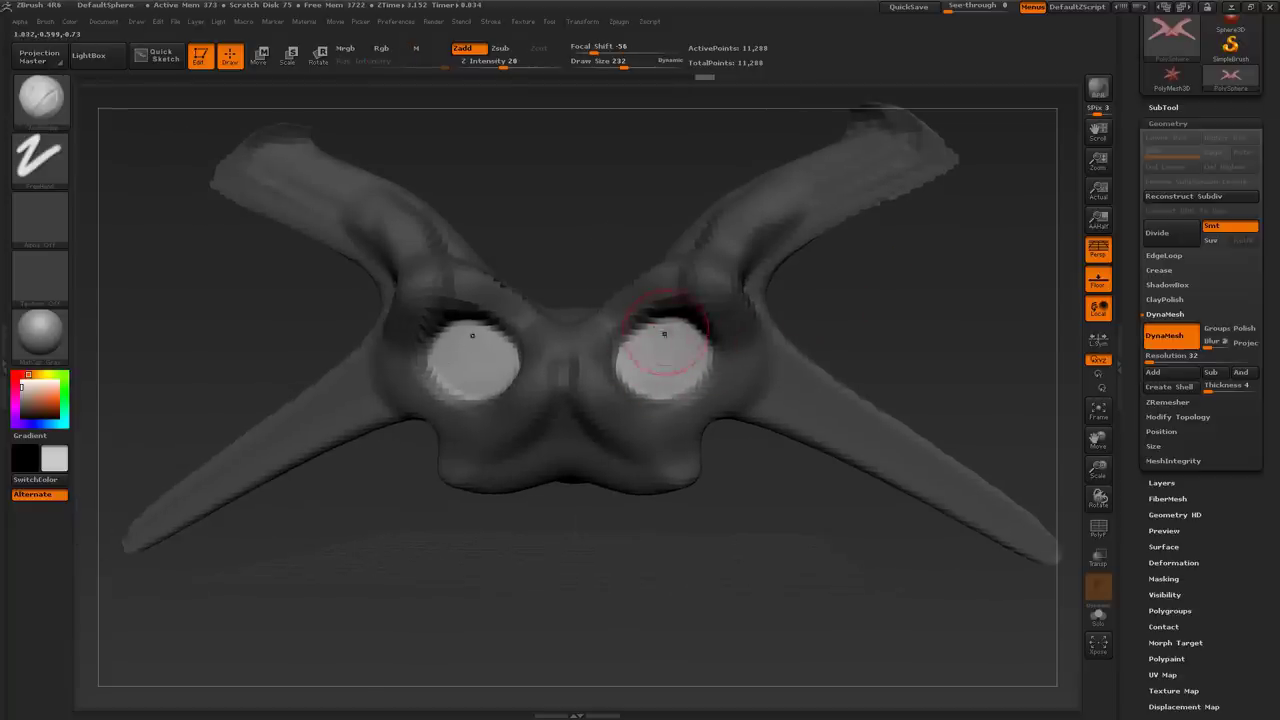
left_click_drag(659, 335, 650, 380)
key("ctrl+z")
mouse_move(831, 306)
left_mouse_down()
mouse_move(823, 346)
mouse_move(792, 351)
mouse_move(802, 429)
mouse_move(772, 278)
mouse_move(621, 318)
left_mouse_up()
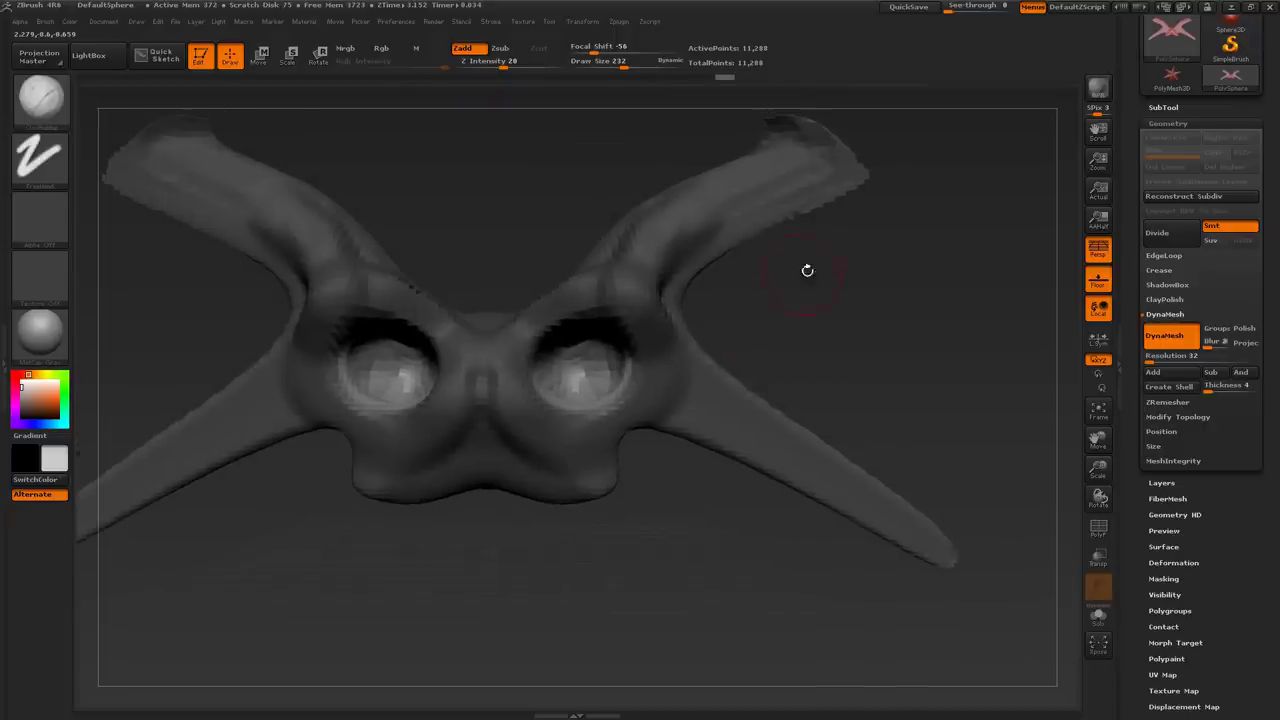
key("shift+f")
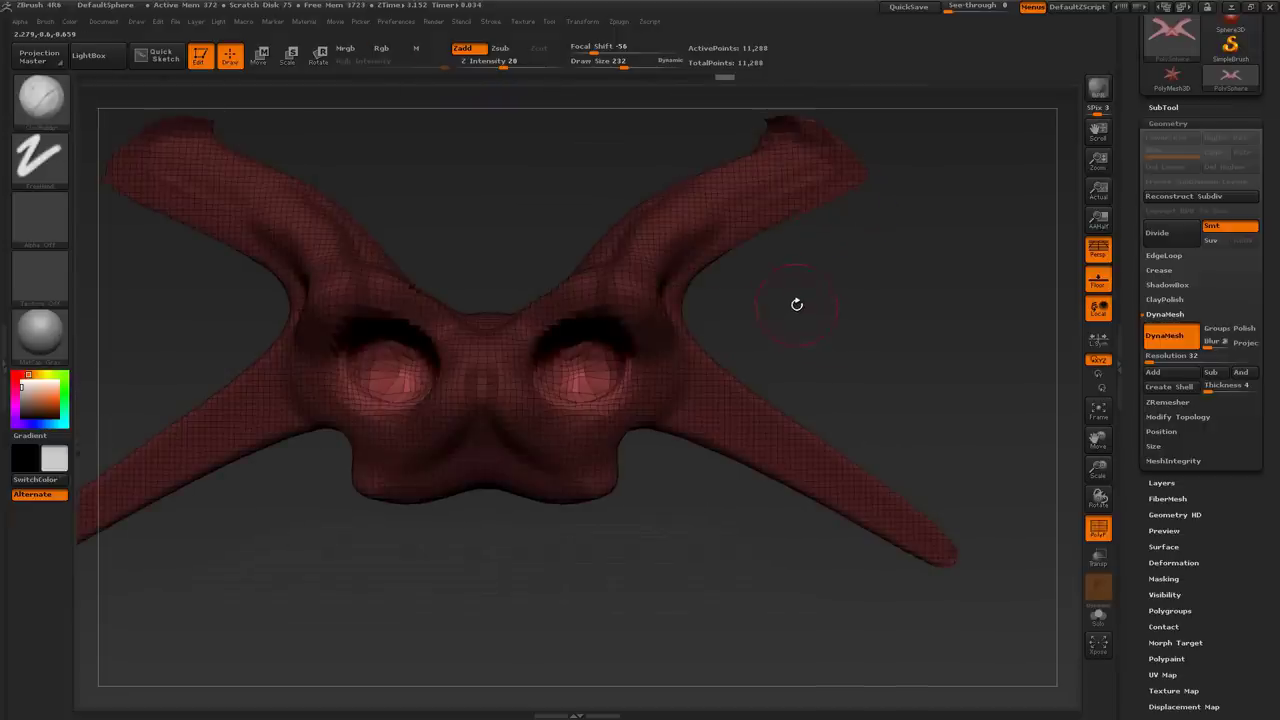
key("shift+f")
Clear the mask and refine the face around the eye sockets with ClayBuildup
left_click_drag(788, 287, 862, 342, "ctrl")
mouse_move(660, 491)
left_mouse_down("alt")
mouse_move(690, 388)
mouse_move(720, 478)
mouse_move(676, 439)
mouse_move(770, 446)
mouse_move(748, 350)
mouse_move(752, 262)
left_mouse_up("alt")
left_click_drag(703, 446, 612, 474)
mouse_move(731, 278)
left_mouse_down()
mouse_move(757, 407)
mouse_move(870, 350)
left_mouse_up()
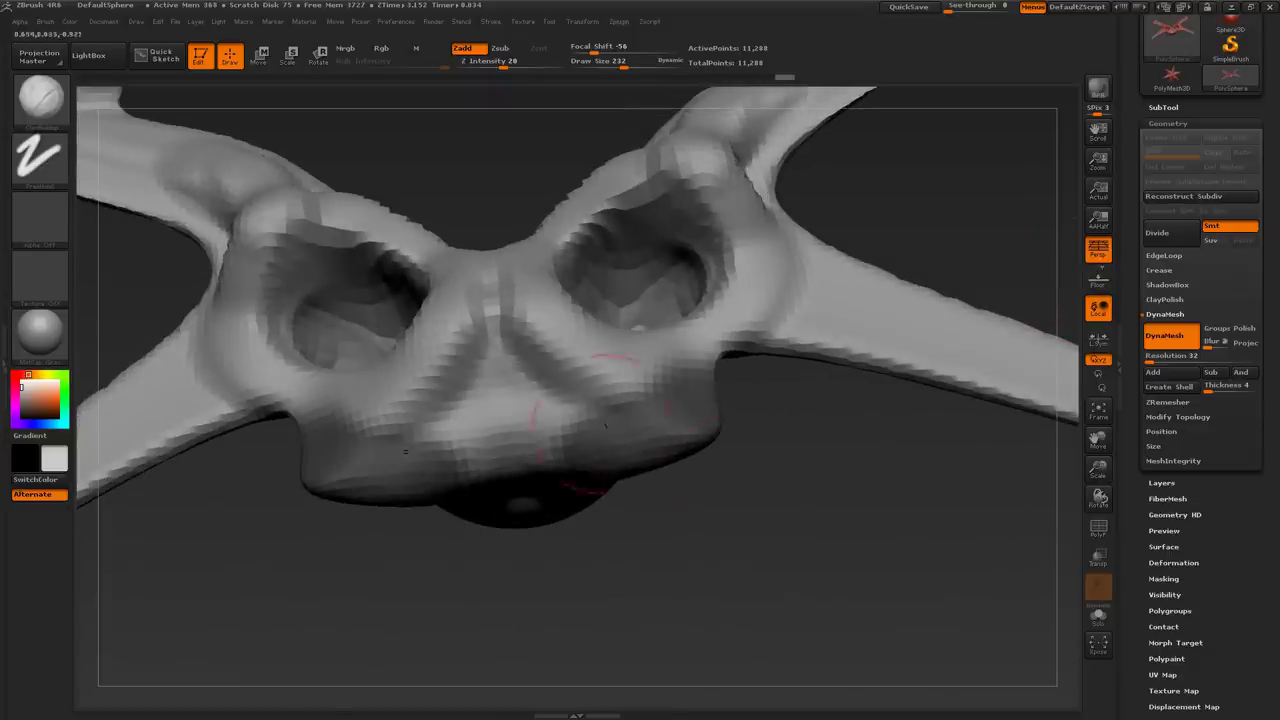
Mask the whole model except the two lobes at the bottom of the face
mouse_move(782, 492)
left_mouse_down()
mouse_move(743, 323)
mouse_move(722, 418)
mouse_move(758, 490)
left_mouse_up()
left_click_drag(825, 291, 817, 230)
left_click_drag(843, 369, 855, 226, "alt")
left_click(845, 275, "ctrl")
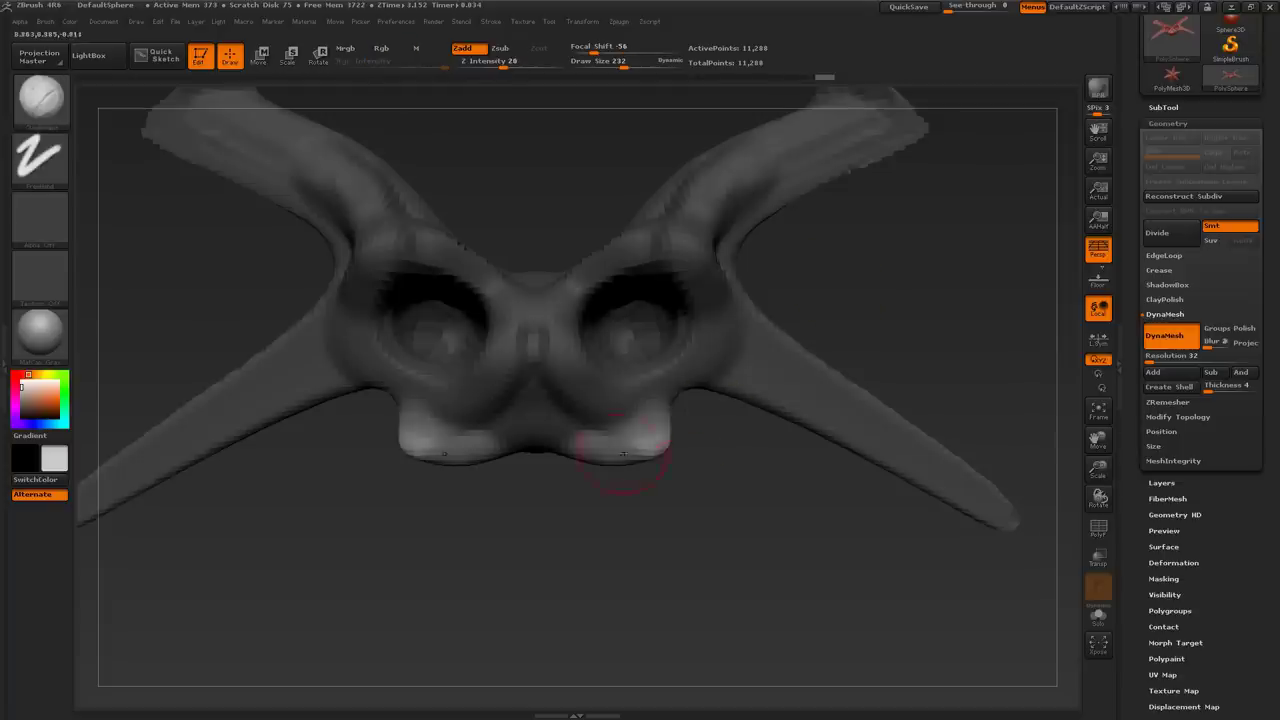
Pull the two unmasked bottom lobes downward into long legs with the Move Topological brush
left_click_drag(733, 493, 761, 372, "alt")
key("b")
key("m")
key("t")
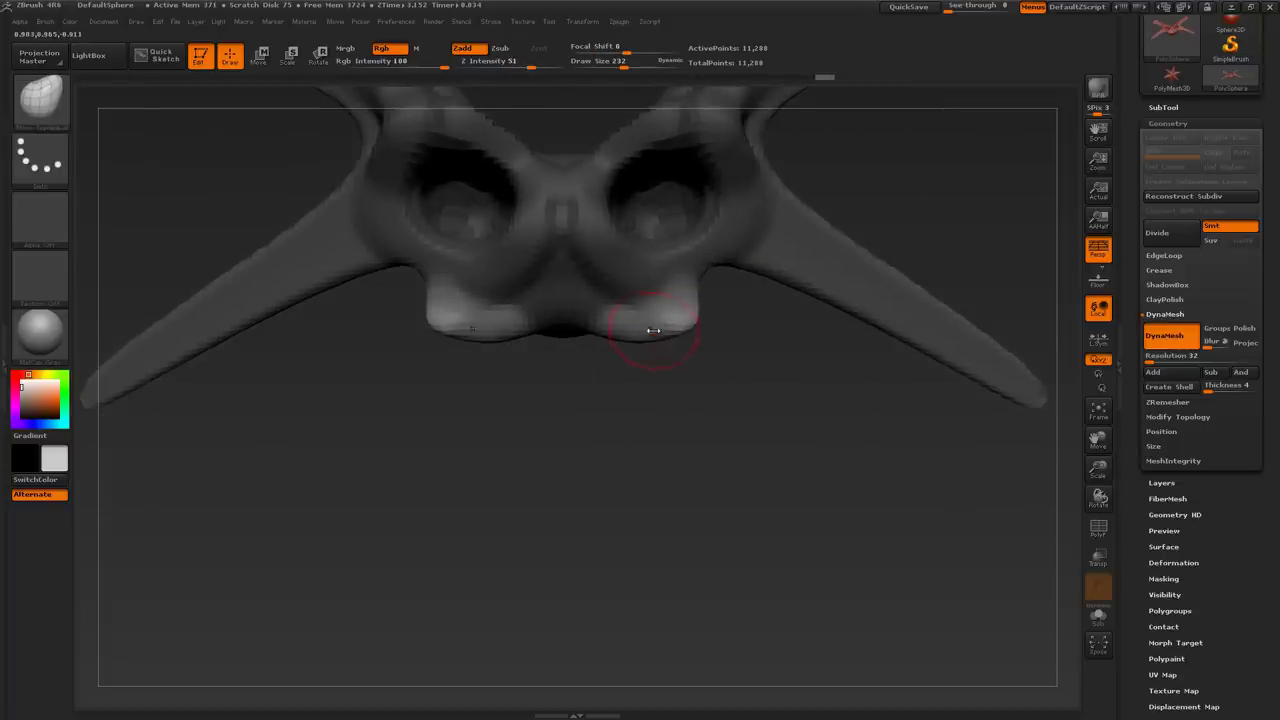
mouse_move(674, 330)
left_mouse_down()
mouse_move(688, 330)
mouse_move(703, 435)
left_mouse_up()
left_click_drag(686, 386, 796, 485)
left_click_drag(646, 399, 772, 540)
Adjust the legs' shape with draw size 677, clear the mask, and remesh the model with DynaMesh
mouse_move(814, 494)
left_mouse_down()
mouse_move(790, 477)
mouse_move(805, 408)
left_mouse_up()
left_click_drag(606, 446, 590, 446)
mouse_move(774, 383)
left_mouse_down()
mouse_move(702, 332)
mouse_move(714, 330)
mouse_move(701, 374)
left_mouse_up()
left_click_drag(812, 366, 737, 534)
mouse_move(657, 544)
left_mouse_down()
mouse_move(820, 470)
mouse_move(834, 440)
mouse_move(806, 349)
mouse_move(791, 406)
mouse_move(808, 423)
left_mouse_up()
key("ctrl")
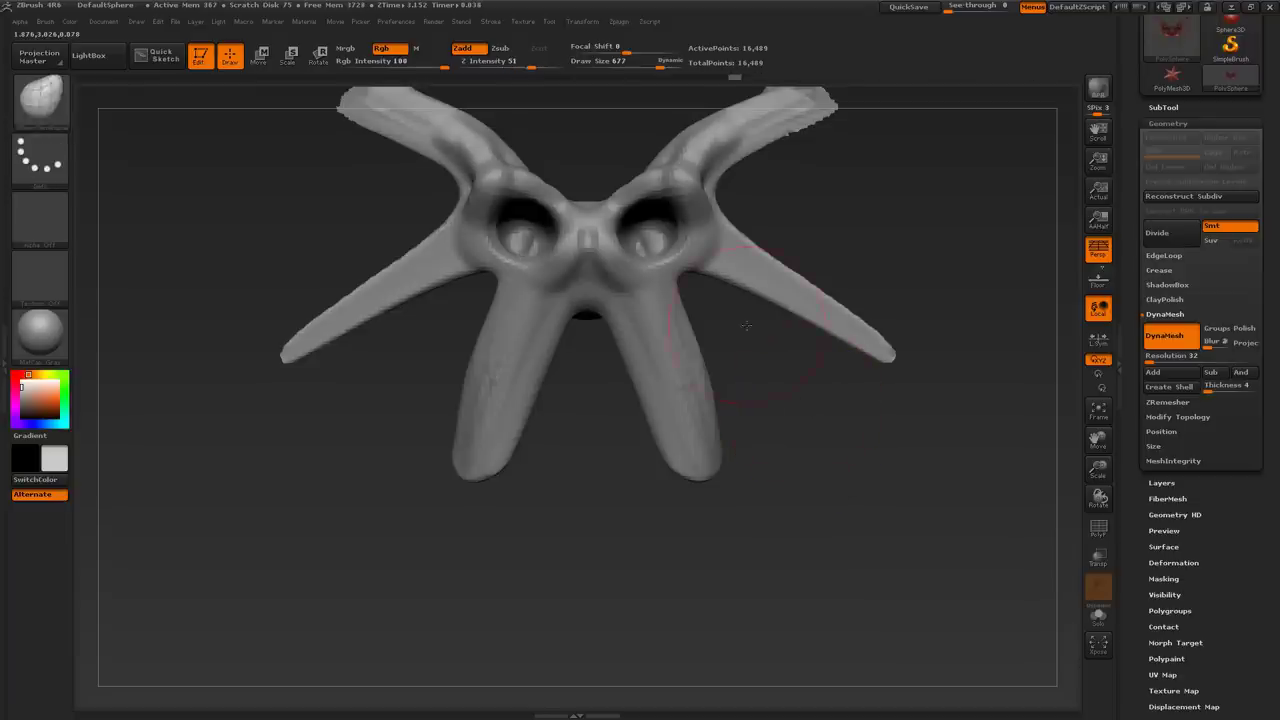
Smooth the creature's long legs and undo the last stroke
key("shift+f")
key("shift+f")
left_click_drag(766, 394, 676, 309, "alt")
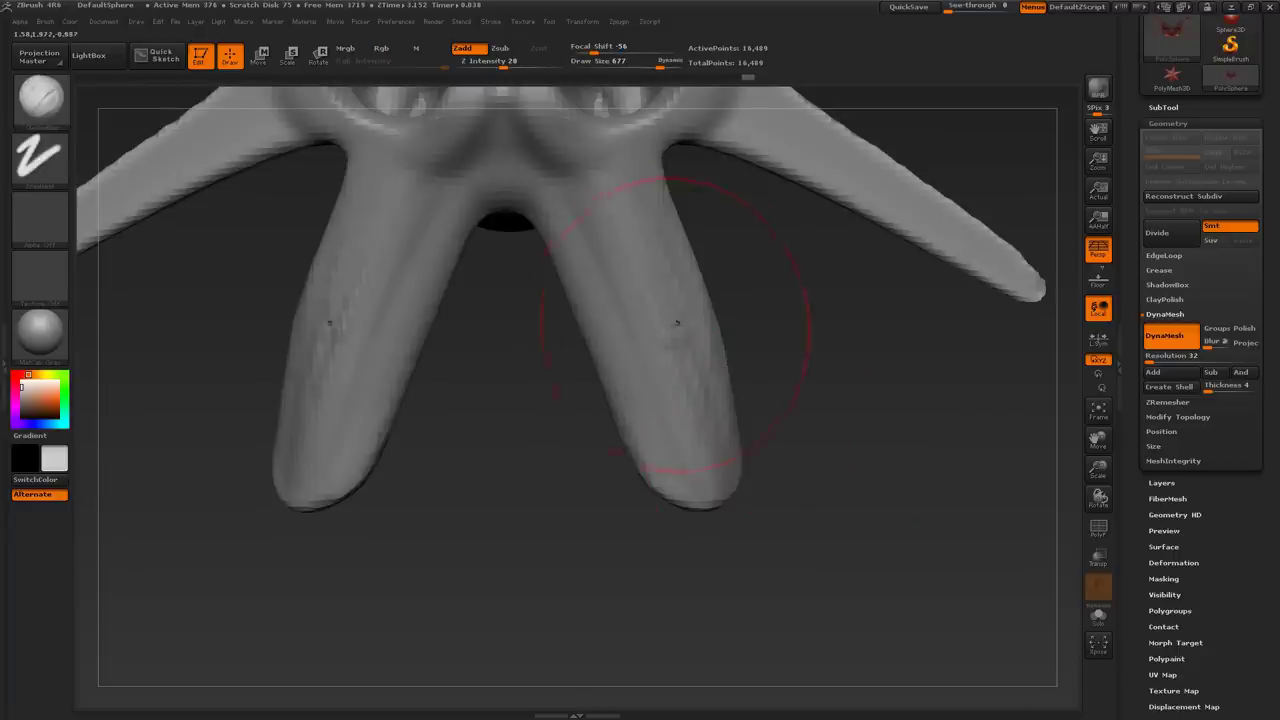
key("s")
key("s")
left_click_drag(677, 364, 611, 369)
mouse_move(627, 306)
left_mouse_down()
mouse_move(654, 388)
mouse_move(676, 406)
left_mouse_up()
key("ctrl+z")
left_click_drag(783, 314, 858, 464, "alt")
mouse_move(806, 388)
left_mouse_down("alt")
mouse_move(822, 250)
mouse_move(846, 321)
mouse_move(797, 377)
mouse_move(829, 291)
mouse_move(925, 252)
mouse_move(824, 215)
left_mouse_up("alt")
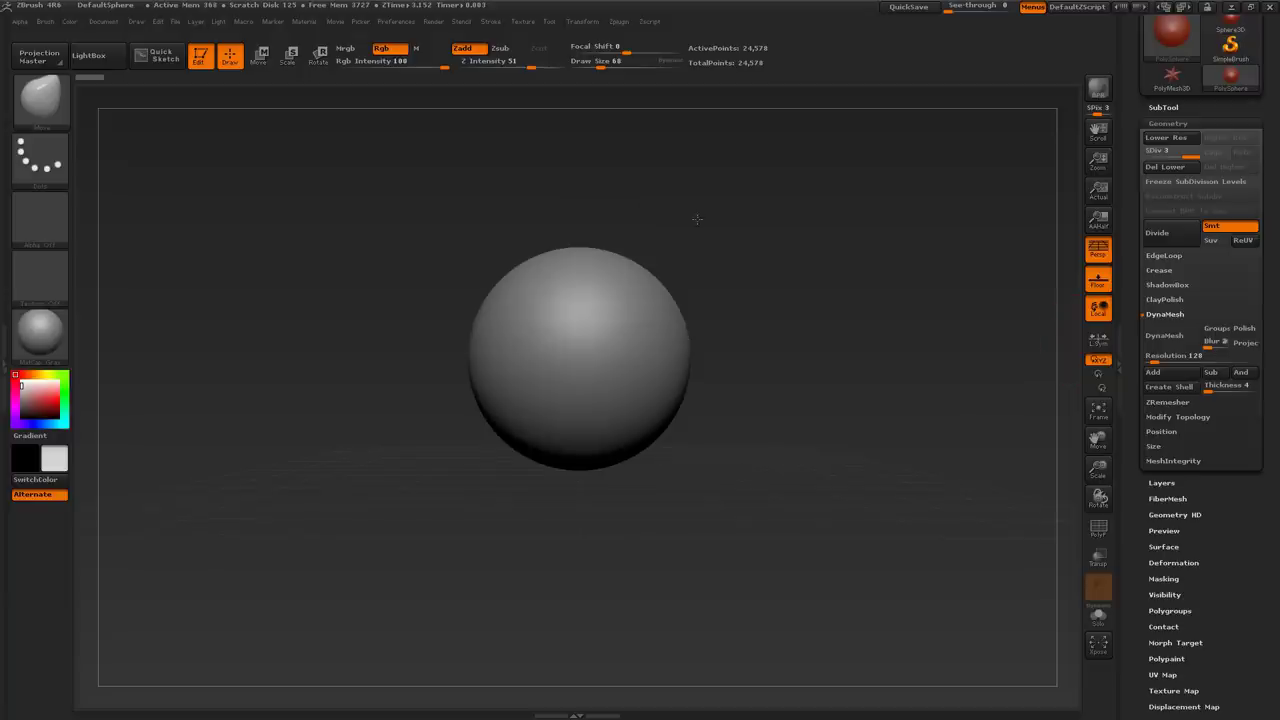
Import the T-rex_male image from the ZProjects Trex folder as Map1 of the Left-Right reference grid
left_click_drag(694, 223, 718, 265, "alt")
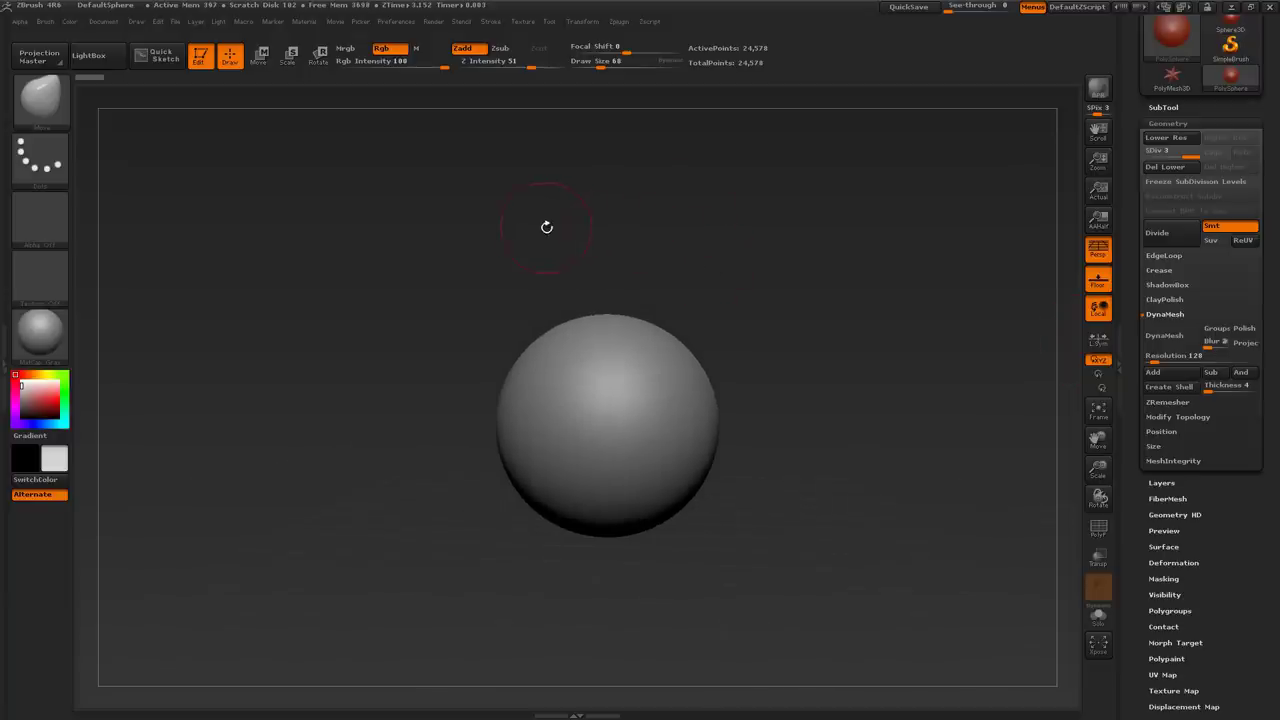
left_click(135, 22)
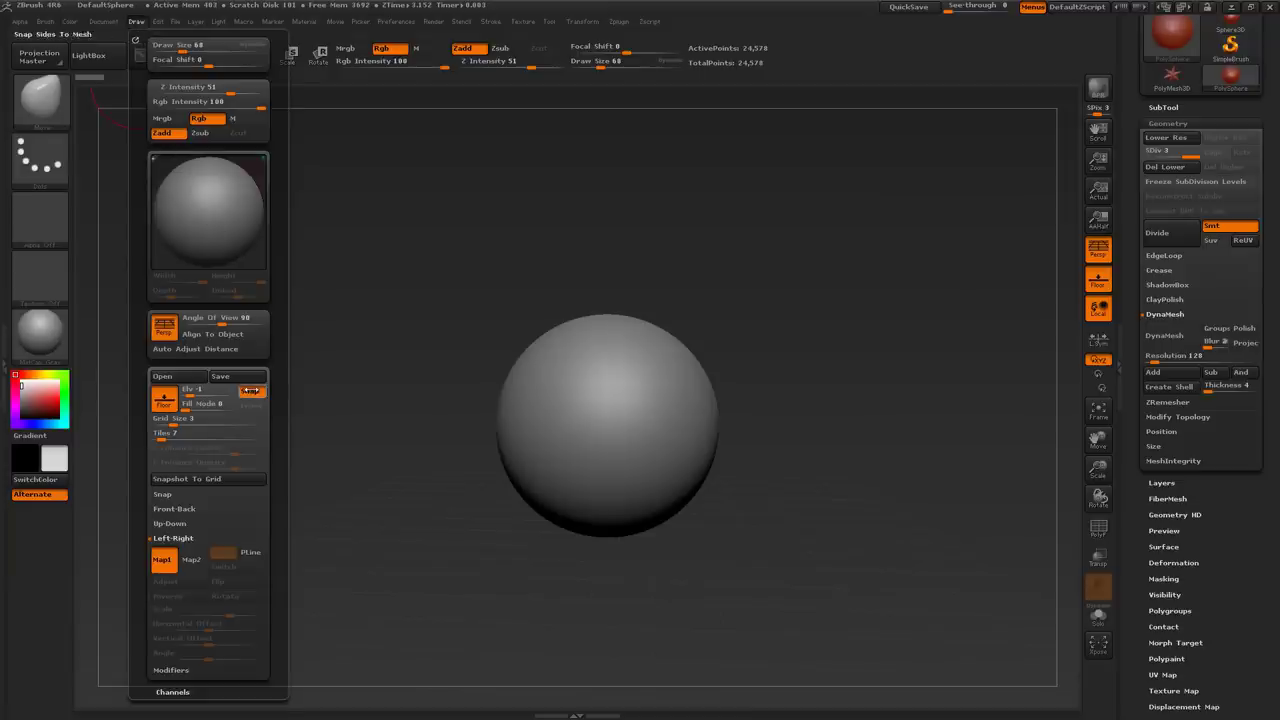
left_click(163, 561)
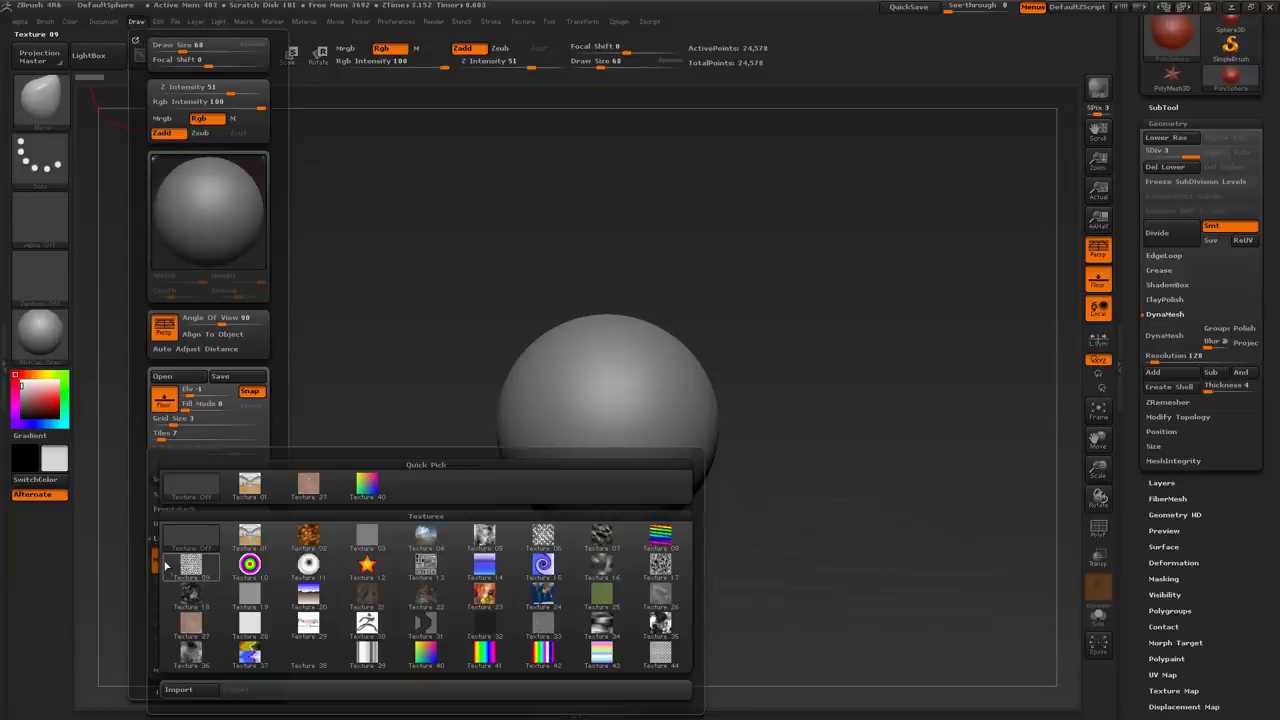
left_click(180, 690)
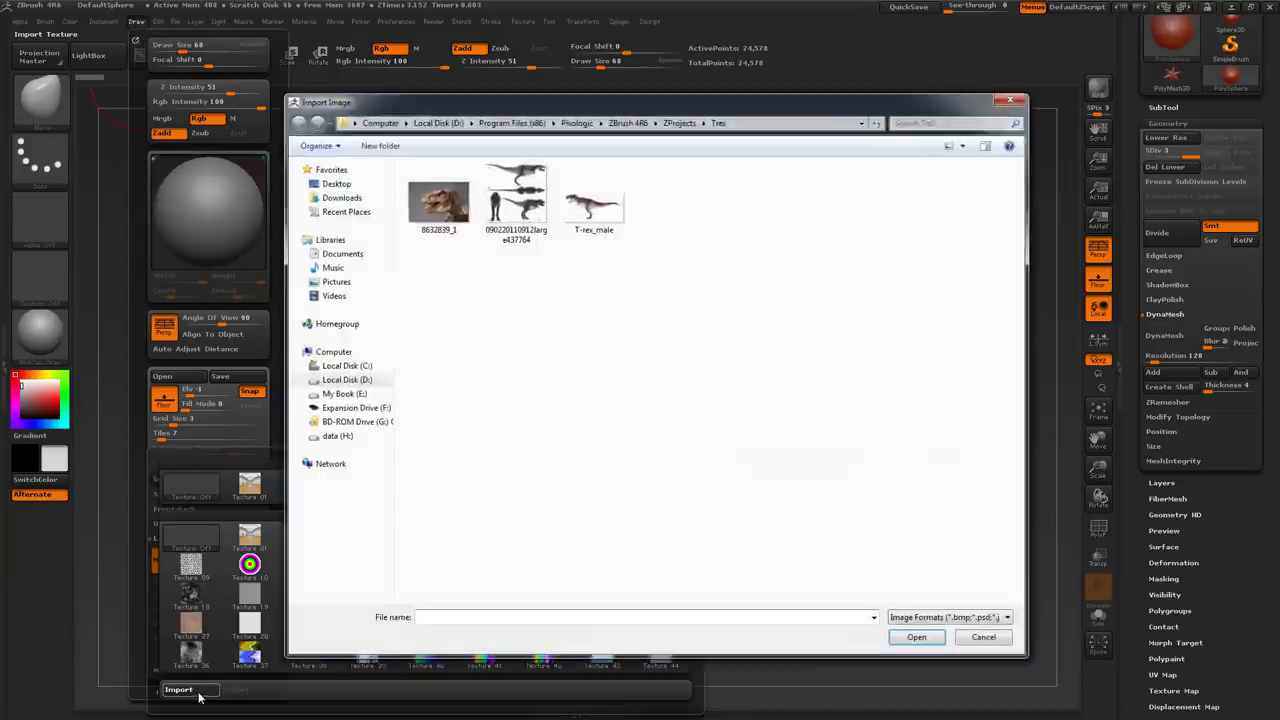
left_click(630, 124)
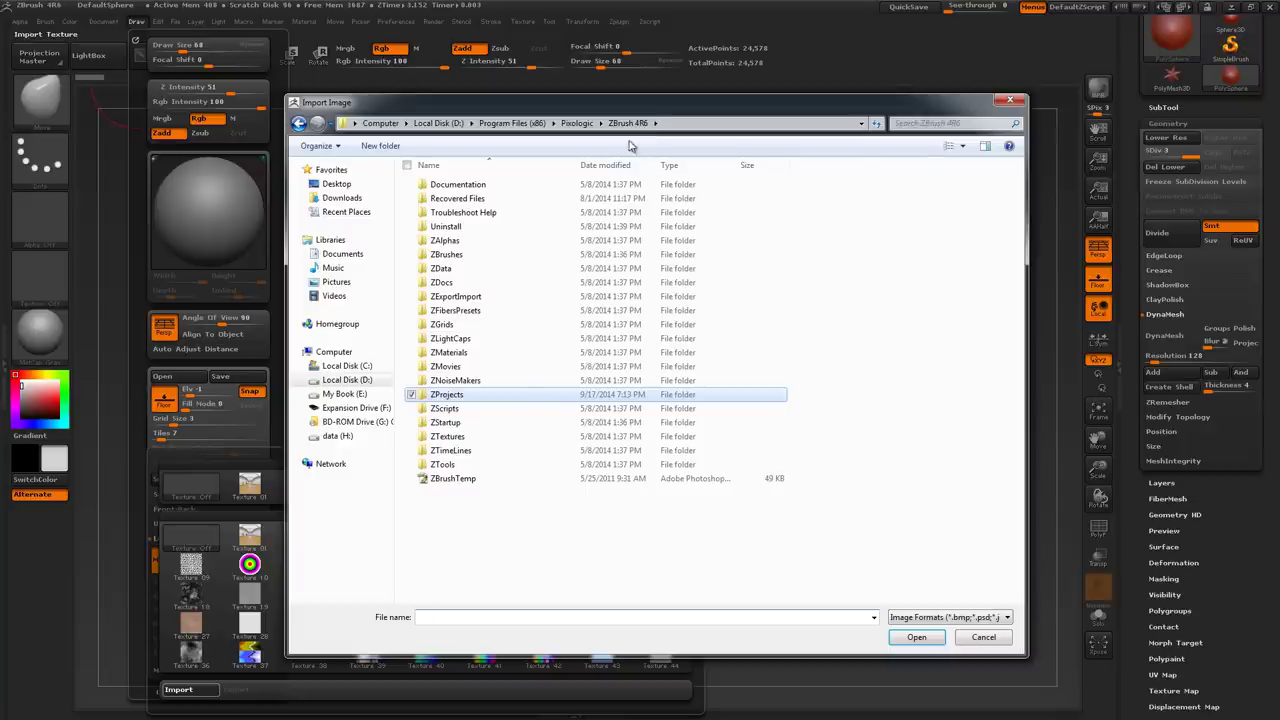
double_click(448, 396)
double_click(442, 213)
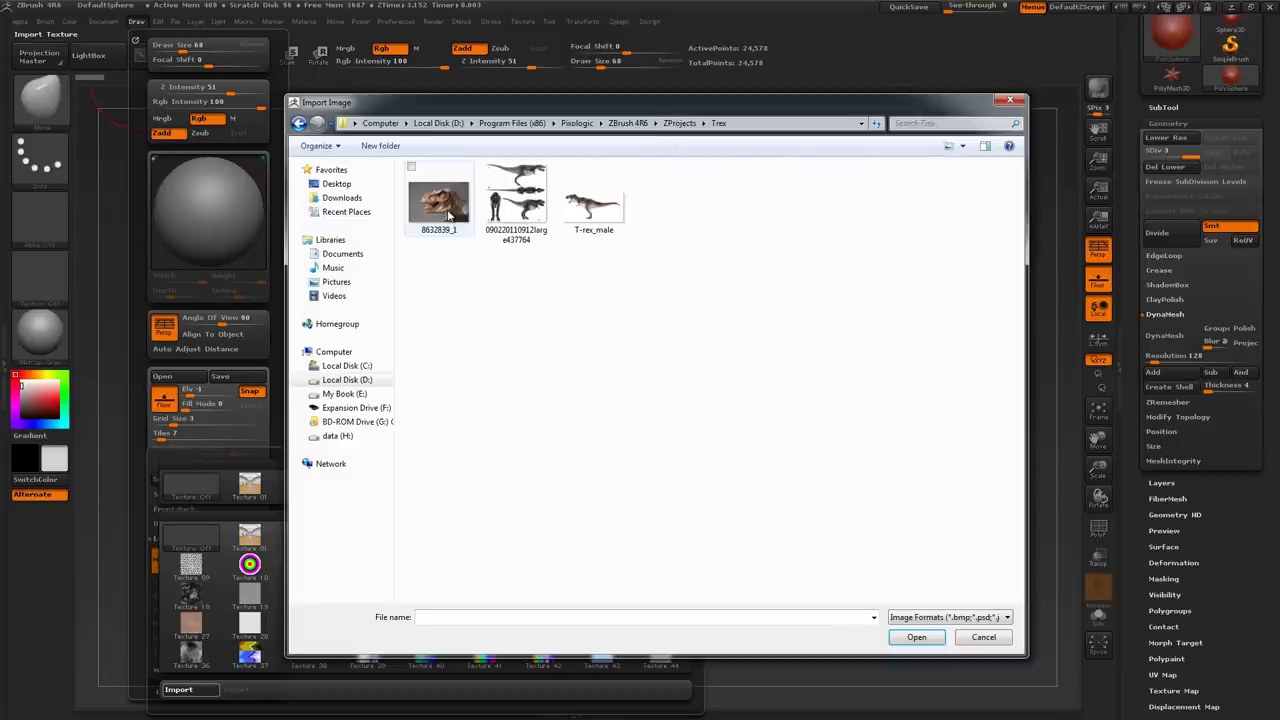
left_click(605, 216)
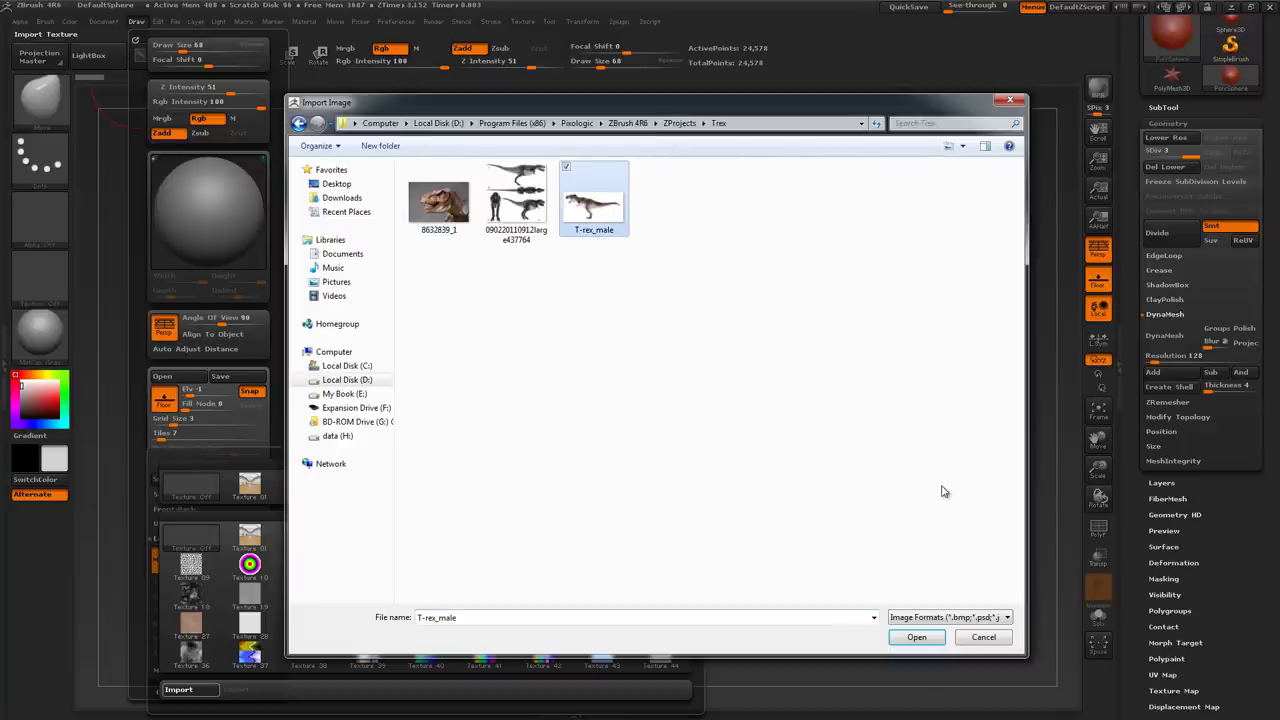
left_click(916, 638)
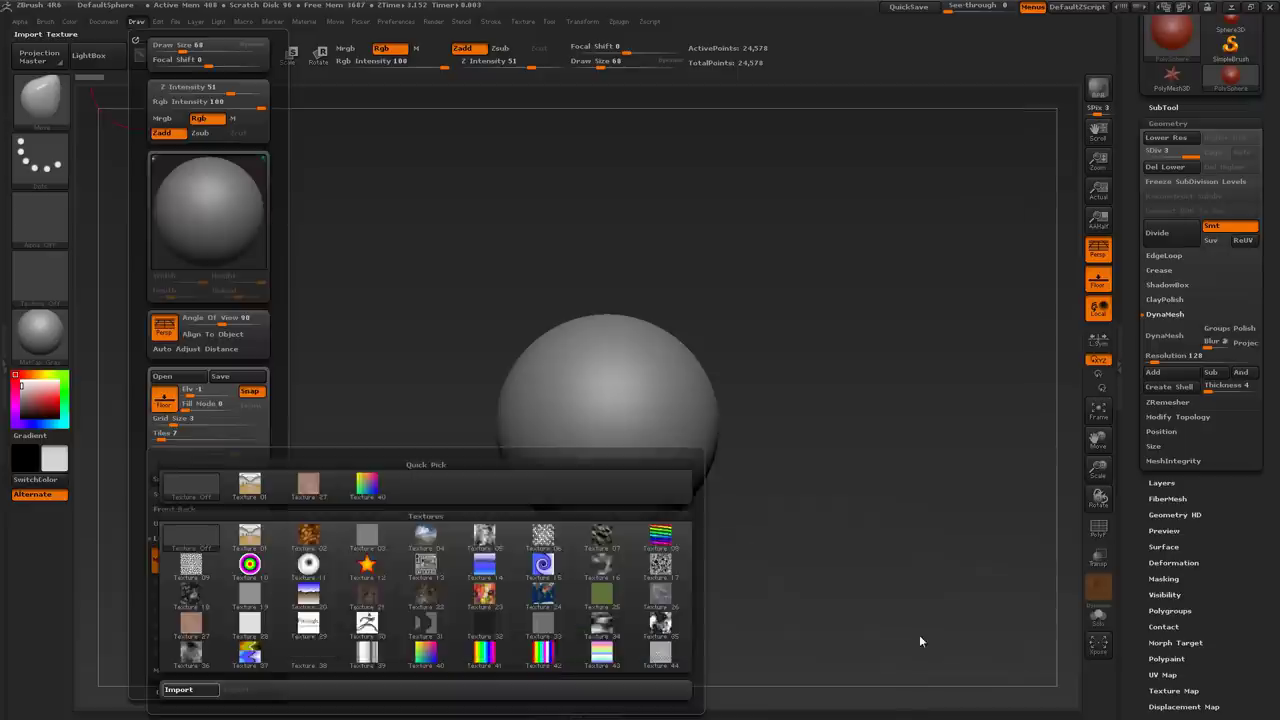
left_click_drag(618, 263, 701, 235)
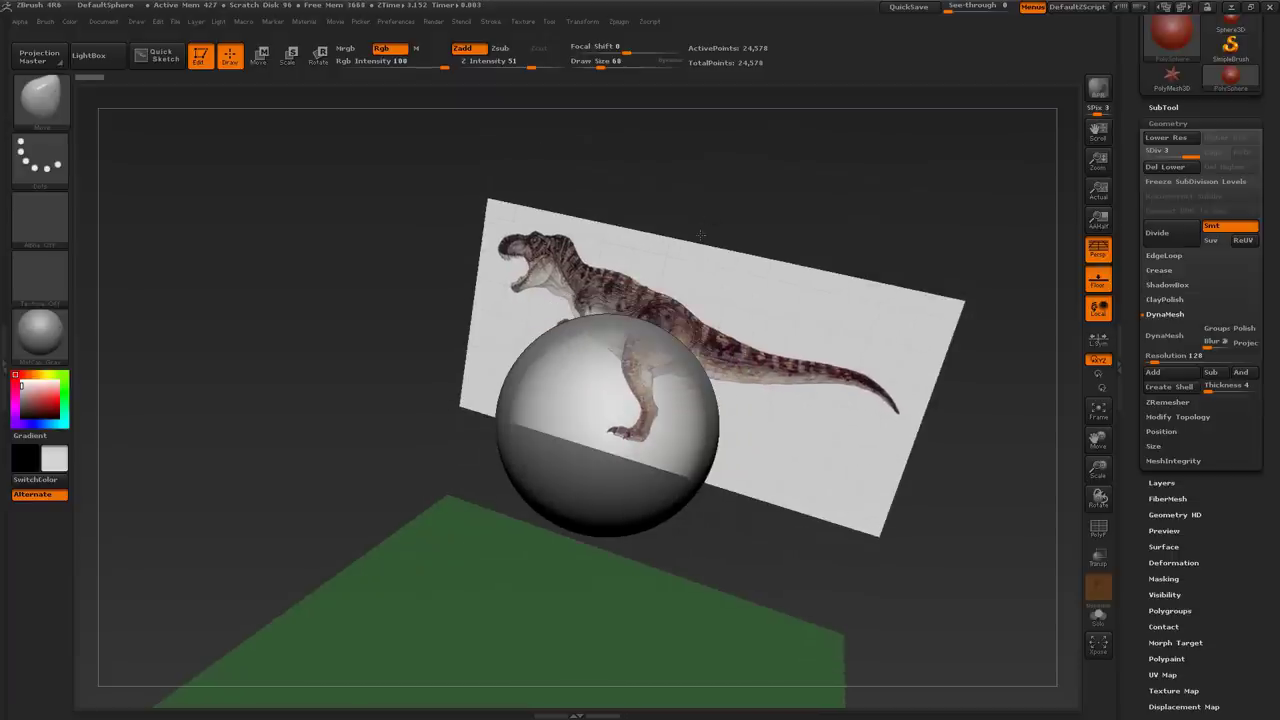
Delete the sphere's higher subdivision levels at level 1 and convert it to a DynaMesh with resolution 32
left_click(1100, 275)
left_click_drag(971, 268, 975, 232)
left_click_drag(785, 241, 814, 241, "alt")
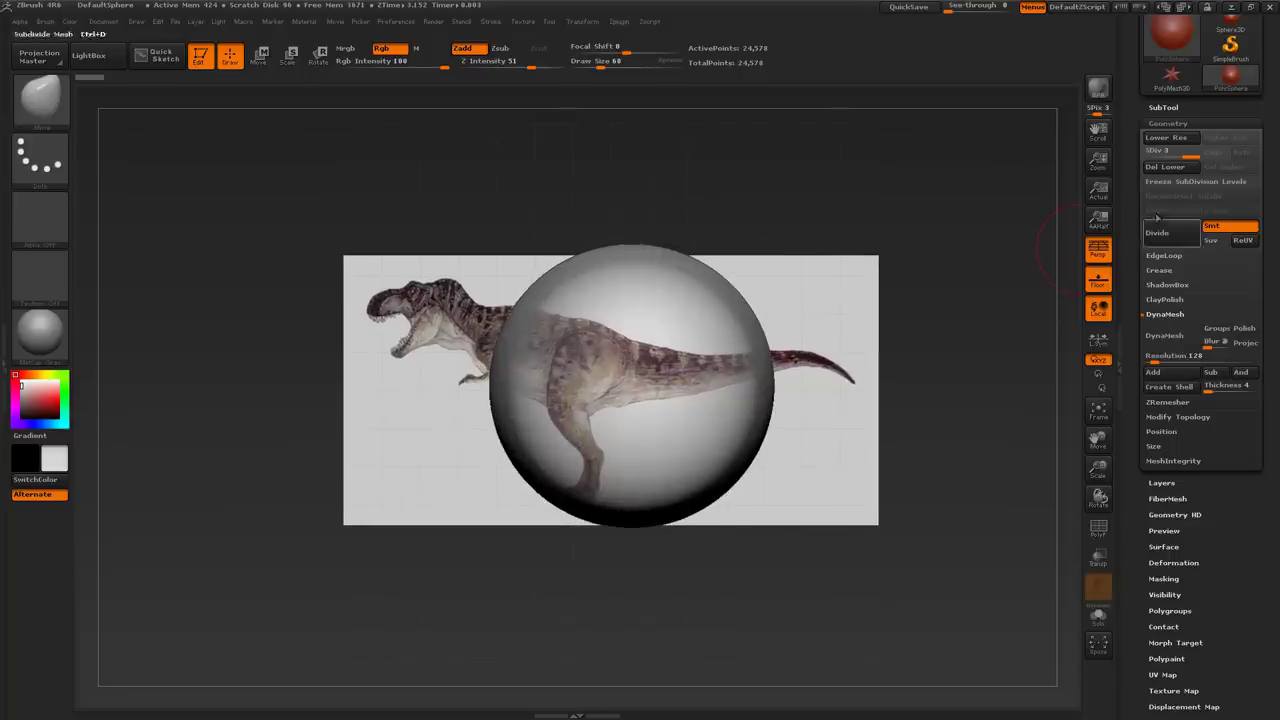
mouse_move(1194, 155)
left_mouse_down()
mouse_move(1140, 156)
mouse_move(1177, 168)
left_mouse_up()
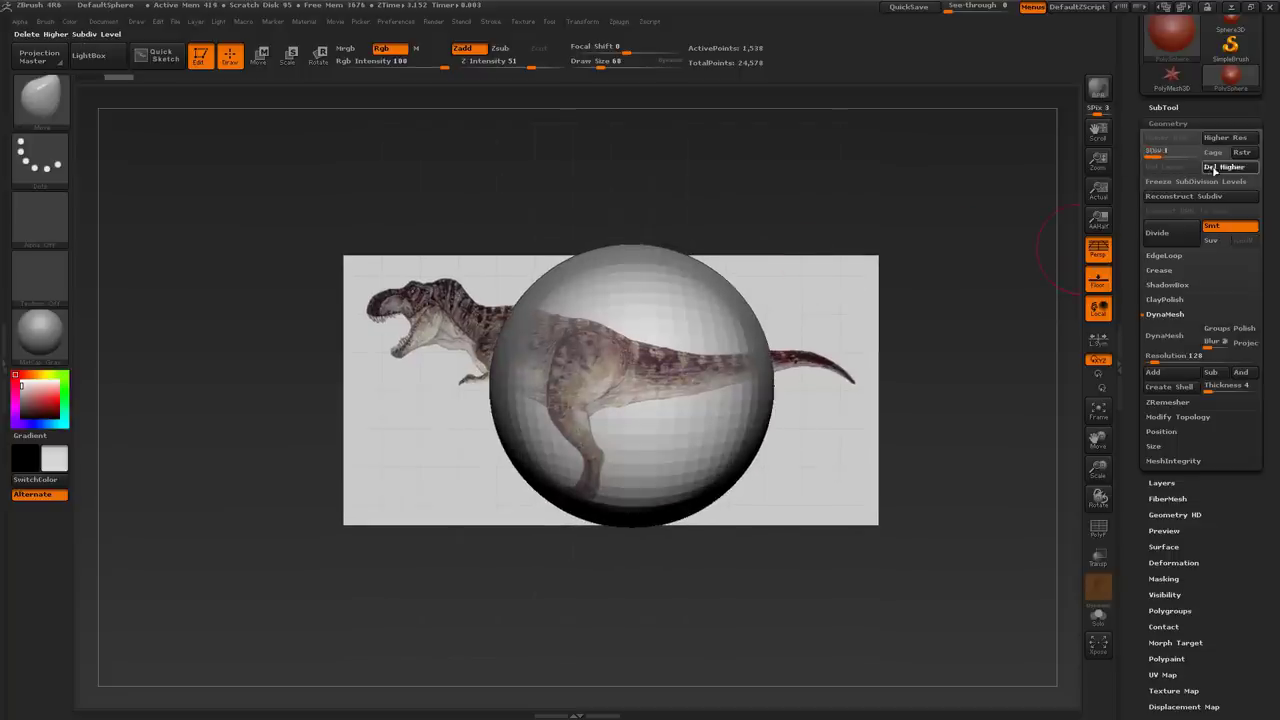
left_click(1215, 167)
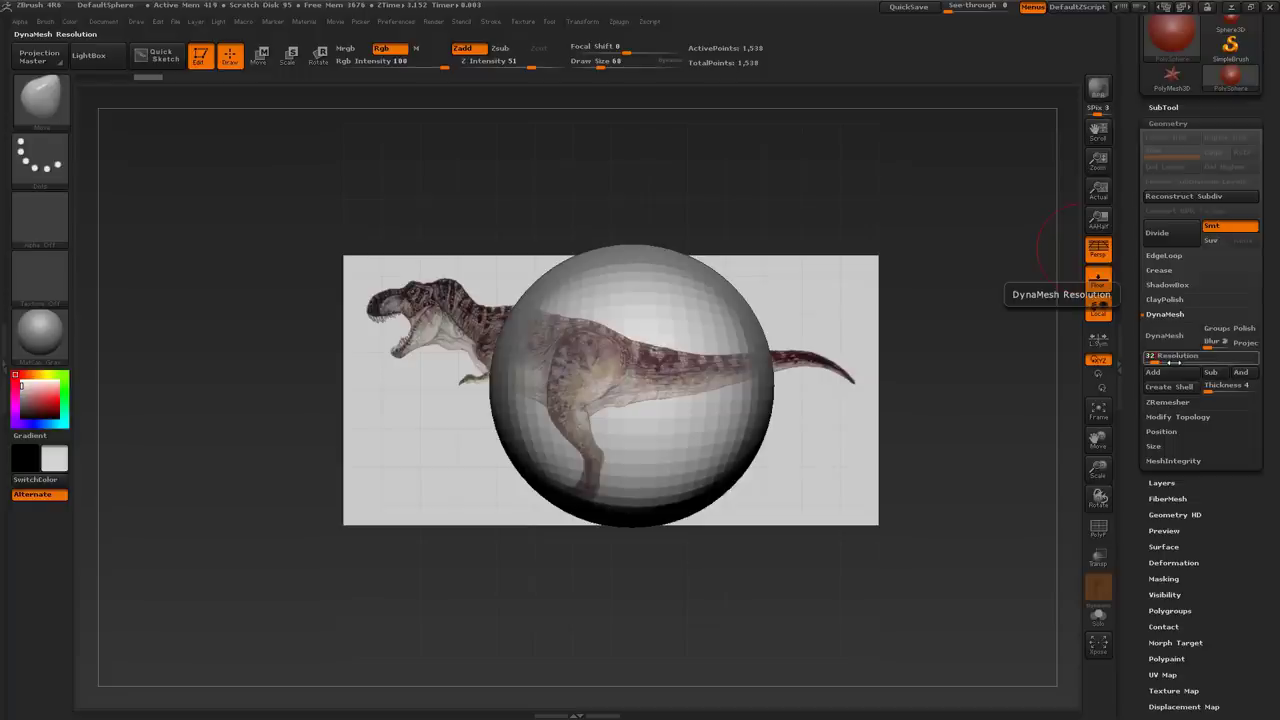
left_click(1164, 336)
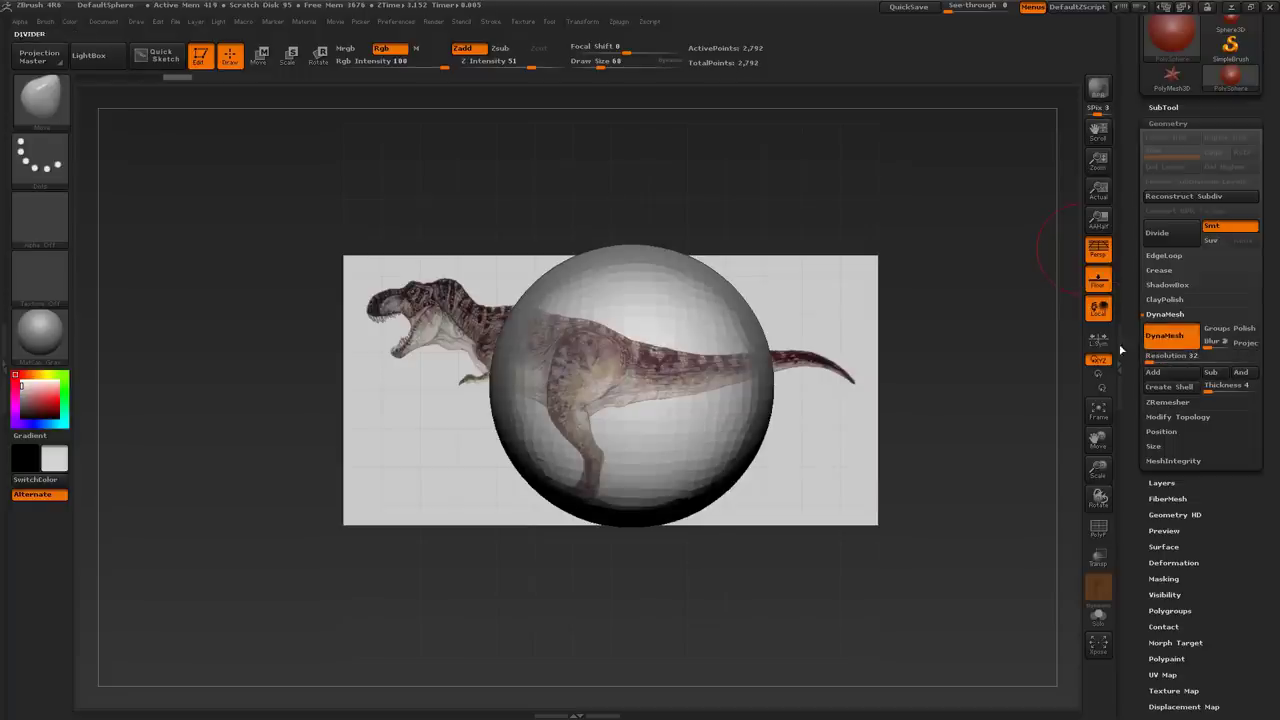
Set the draw size to 140 and scale the sphere down towards the thickness of the T-rex's torso
left_click_drag(716, 175, 705, 206)
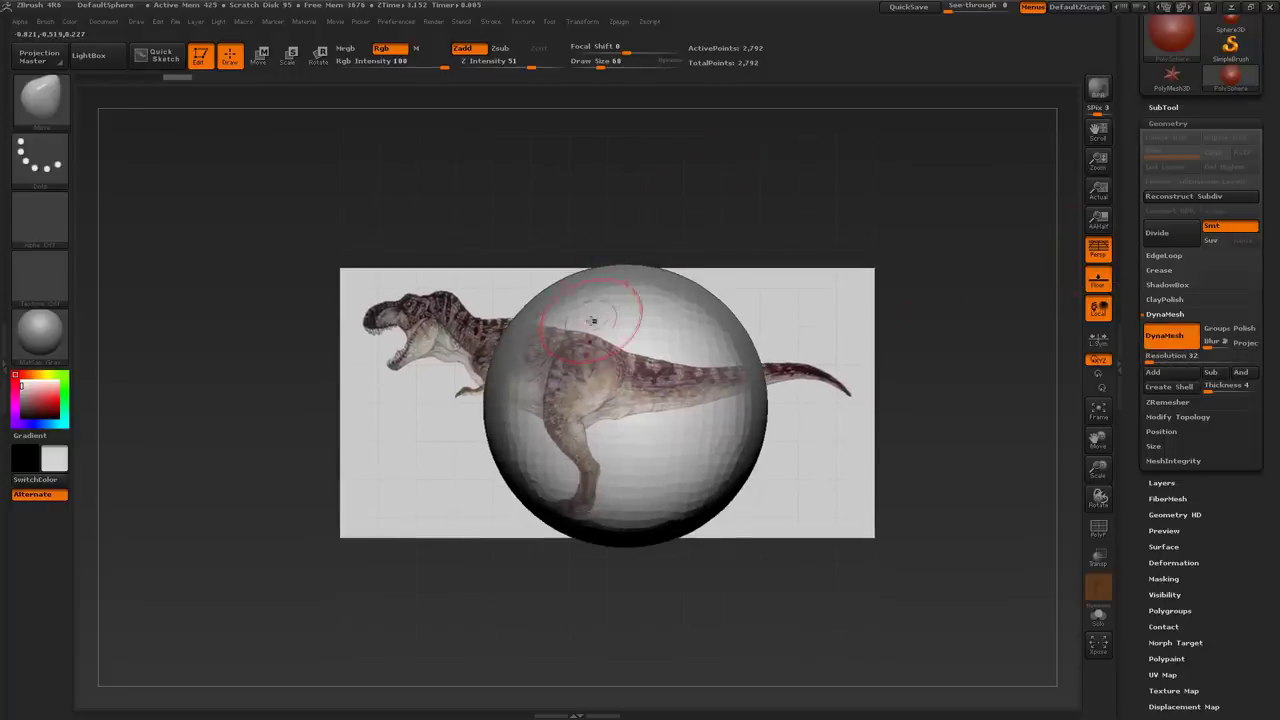
left_click_drag(826, 248, 854, 225)
left_click_drag(850, 333, 784, 331)
key("s")
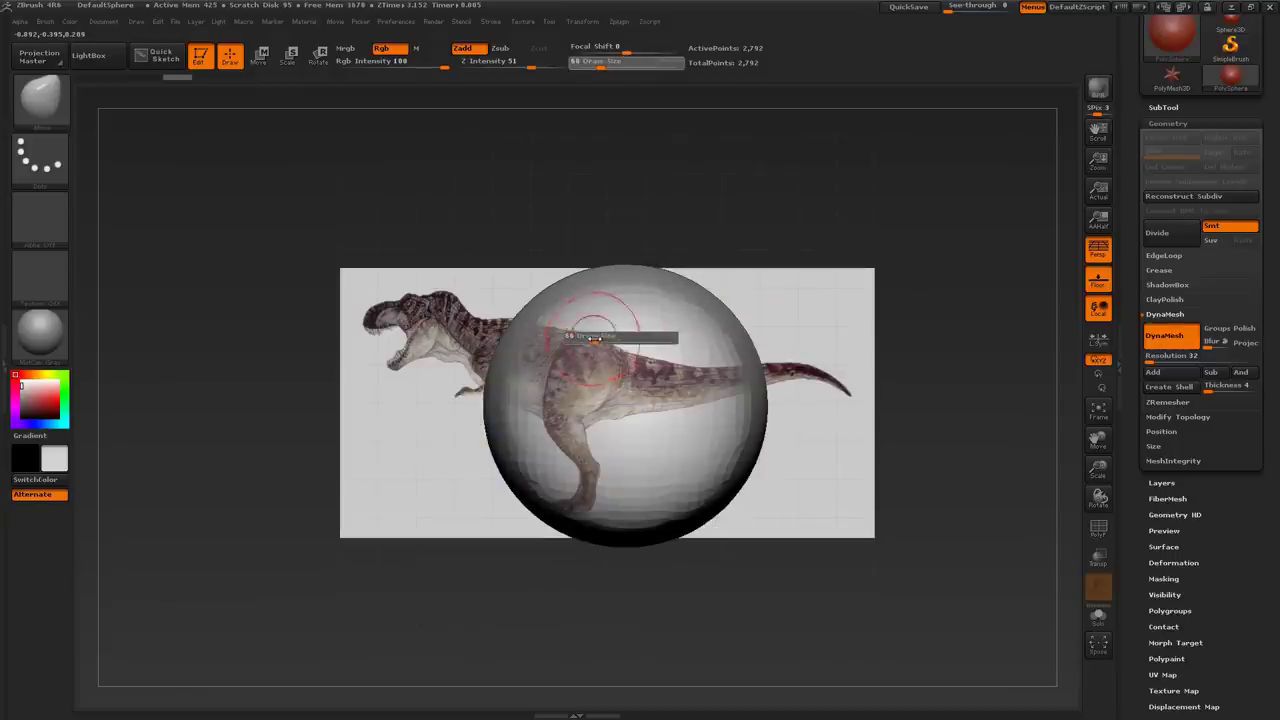
left_click_drag(600, 338, 609, 338)
key("s")
left_click_drag(526, 331, 538, 330)
key("e")
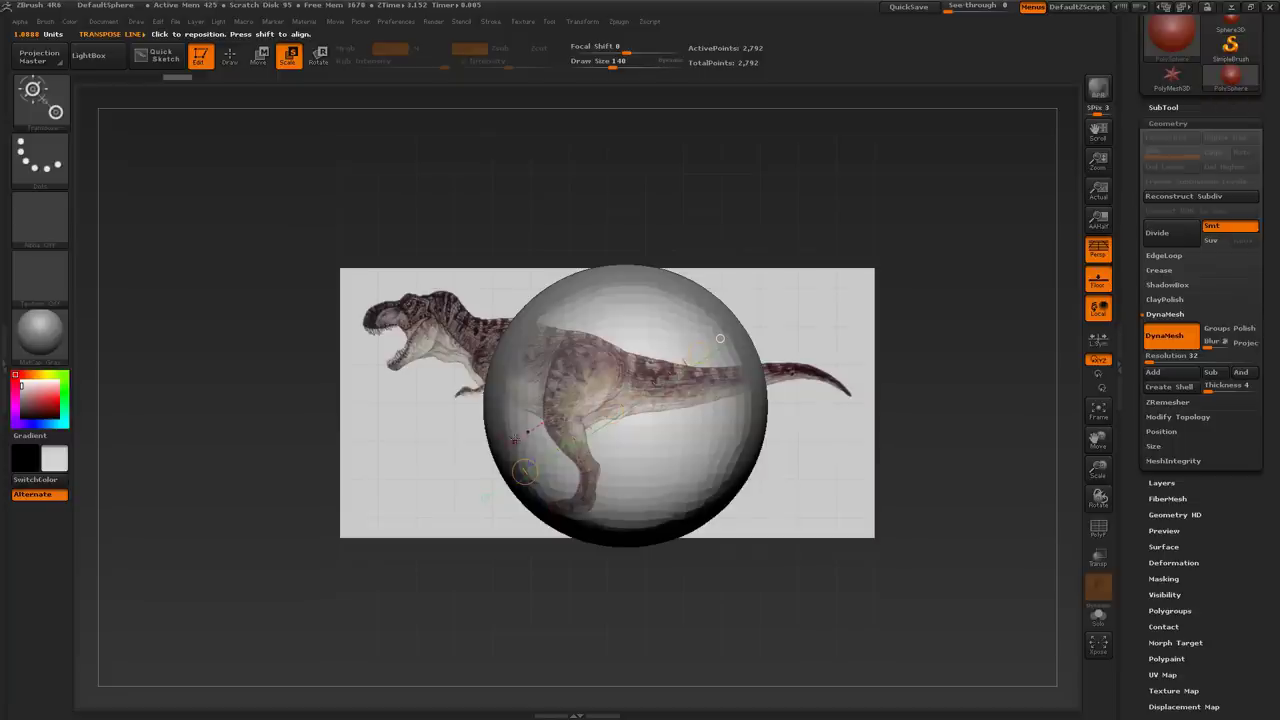
left_click_drag(465, 452, 540, 402)
left_click_drag(675, 343, 659, 363)
Position the reduced sphere over the T-rex's hips and belly and turn off perspective
key("w")
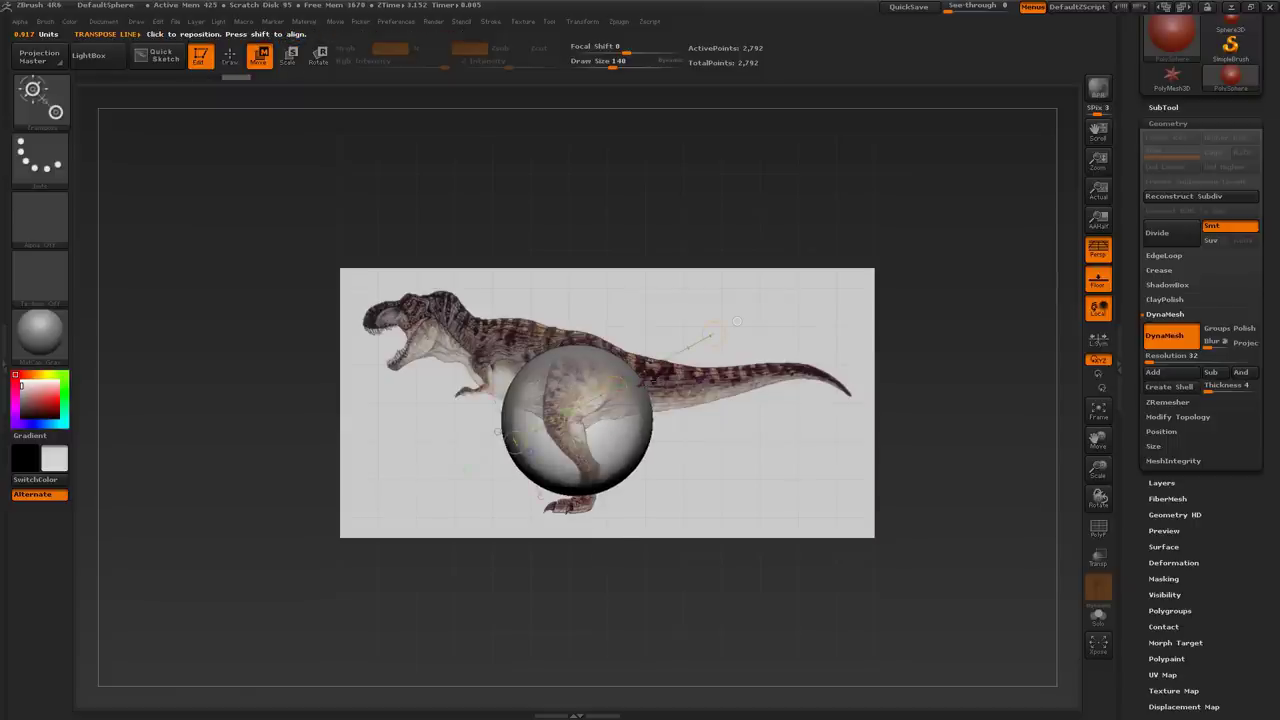
left_click_drag(714, 334, 604, 352)
key("w")
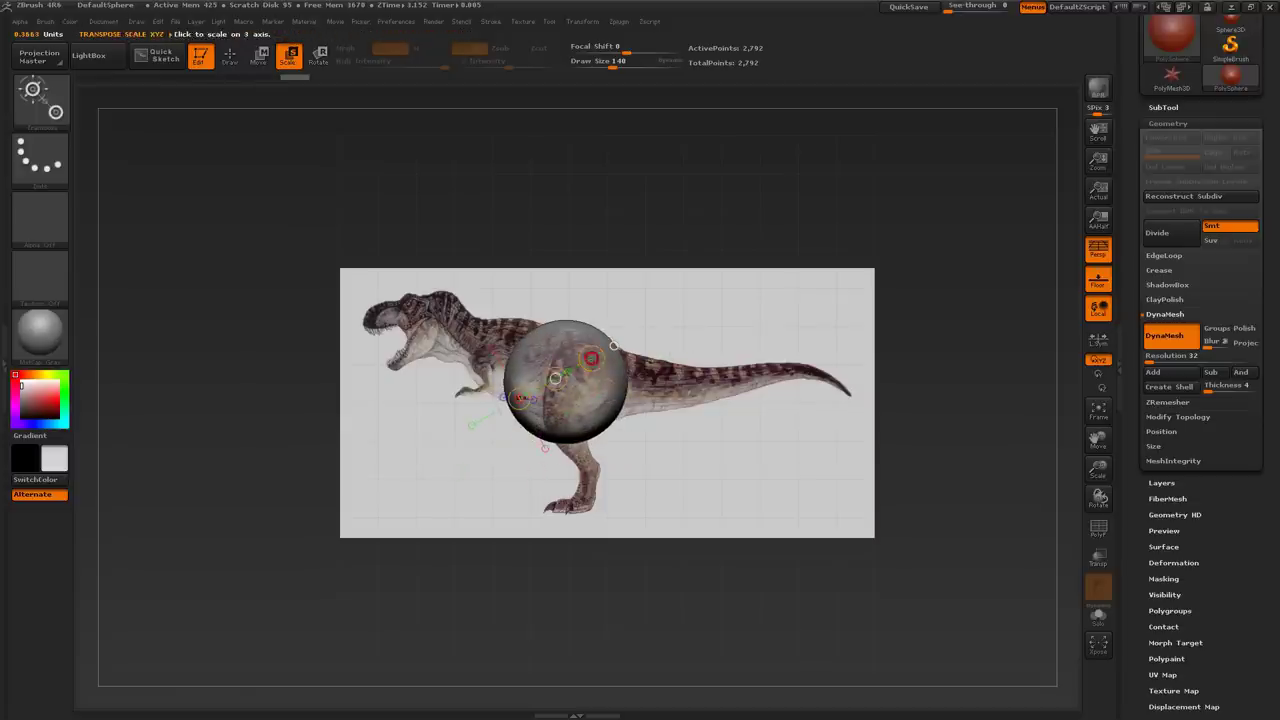
left_click_drag(706, 336, 1092, 222)
left_click(1107, 253)
left_click_drag(700, 383, 736, 365, "alt")
key("w")
left_click_drag(658, 408, 630, 389)
key("q")
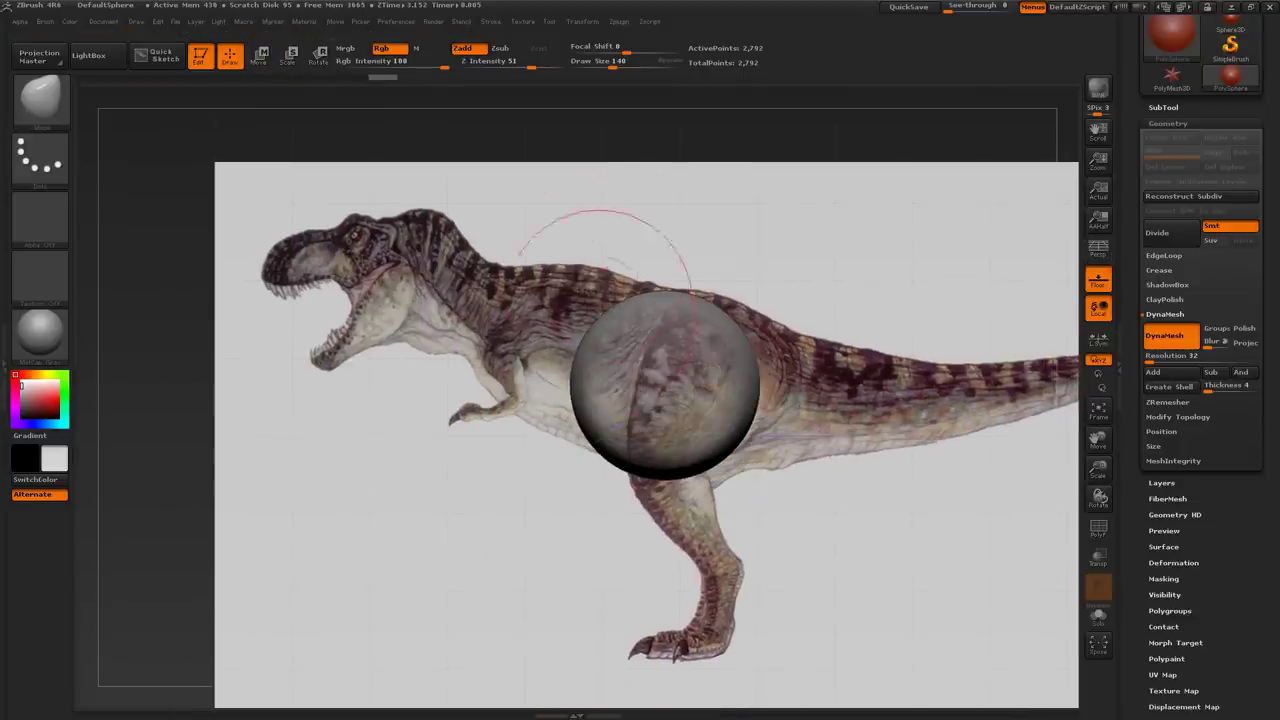
Pull the front of the sphere forward with the Move brush to fill the T-rex's chest and shoulders
key("bracketright")
left_click_drag(606, 326, 556, 325)
key("bracketleft")
mouse_move(570, 398)
left_mouse_down()
mouse_move(542, 398)
mouse_move(546, 414)
left_mouse_up()
left_click_drag(560, 335, 532, 325)
left_click_drag(530, 392, 505, 388)
mouse_move(593, 286)
left_mouse_down()
mouse_move(586, 270)
mouse_move(540, 266)
left_mouse_up()
mouse_move(510, 350)
left_mouse_down()
mouse_move(472, 326)
mouse_move(432, 336)
left_mouse_up()
Pull the front of the body into the neck outline up to the throat with a smaller Move brush
key("bracketleft")
key("bracketleft")
key("bracketleft")
mouse_move(450, 320)
left_mouse_down()
mouse_move(430, 298)
mouse_move(462, 262)
mouse_move(454, 250)
left_mouse_up()
left_click_drag(430, 306, 402, 298)
Pull the rear of the body backward over the T-rex's hips to start the tail
left_click_drag(840, 337, 786, 260, "alt")
key("s")
left_click_drag(694, 334, 700, 334)
left_click_drag(694, 356, 730, 338)
left_click_drag(761, 325, 695, 332, "alt")
left_click_drag(594, 262, 630, 262)
left_click_drag(666, 312, 690, 322)
mouse_move(675, 376)
left_mouse_down()
mouse_move(780, 334)
mouse_move(749, 300)
left_mouse_up()
Lengthen the tail along the reference with the Move brush and remesh the model with DynaMesh
key("s")
left_click_drag(625, 266, 619, 266)
key("s")
left_click_drag(590, 398, 596, 397)
left_click_drag(614, 398, 610, 392)
left_click_drag(736, 359, 800, 356)
left_click_drag(834, 248, 848, 260, "ctrl")
Check the mesh without the reference, restore the reference, extend the tail farther back, and remesh
left_click_drag(743, 300, 803, 312, "alt")
left_click(1092, 287)
key("shift+f")
key("shift+f")
left_click(1099, 280)
left_click_drag(911, 403, 768, 414, "alt")
left_click_drag(705, 362, 805, 350)
left_click_drag(734, 250, 776, 282, "ctrl")
Remesh the model and fit the tail tip to the reference outline, reducing the draw size to 42
mouse_move(823, 320)
left_mouse_down("alt")
mouse_move(735, 315)
mouse_move(828, 325)
left_mouse_up("alt")
left_click_drag(899, 318, 775, 350, "alt")
left_click_drag(760, 345, 703, 347, "alt")
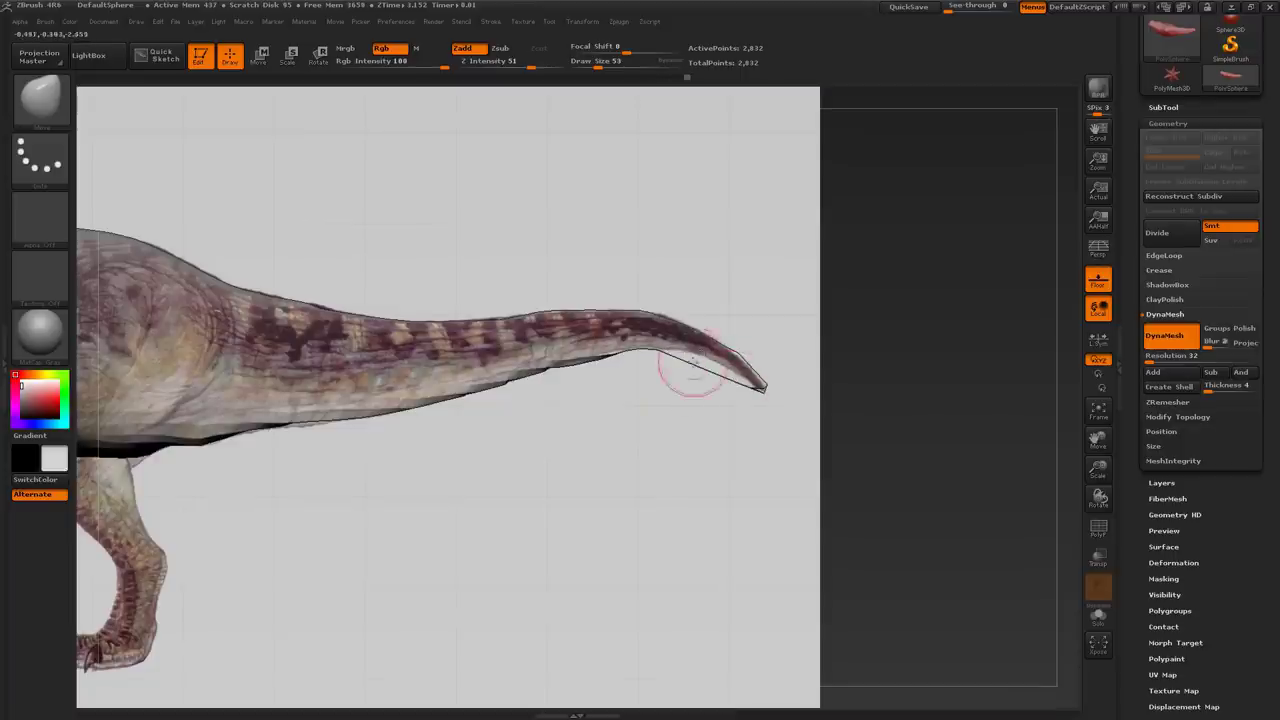
left_click_drag(674, 406, 744, 428, "ctrl")
mouse_move(699, 371)
left_mouse_down()
mouse_move(695, 355)
mouse_move(735, 366)
left_mouse_up()
key("bracketleft")
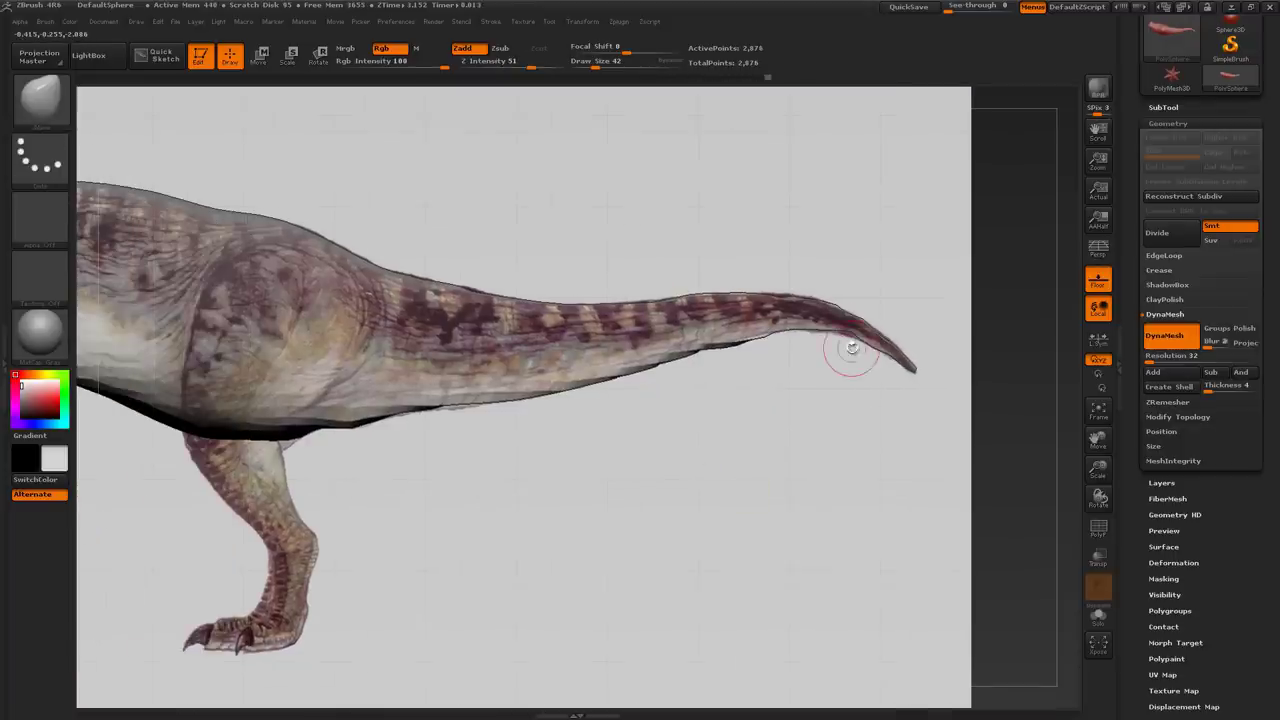
Pull the front of the neck forward into the T-rex's head outline with the Move brush
left_click_drag(355, 518, 729, 429, "alt")
mouse_move(527, 434)
left_mouse_down("alt")
mouse_move(563, 457)
mouse_move(855, 518)
left_mouse_up("alt")
key("bracketright")
key("bracketright")
key("s")
left_click_drag(614, 248, 619, 248)
left_click_drag(638, 253, 628, 262)
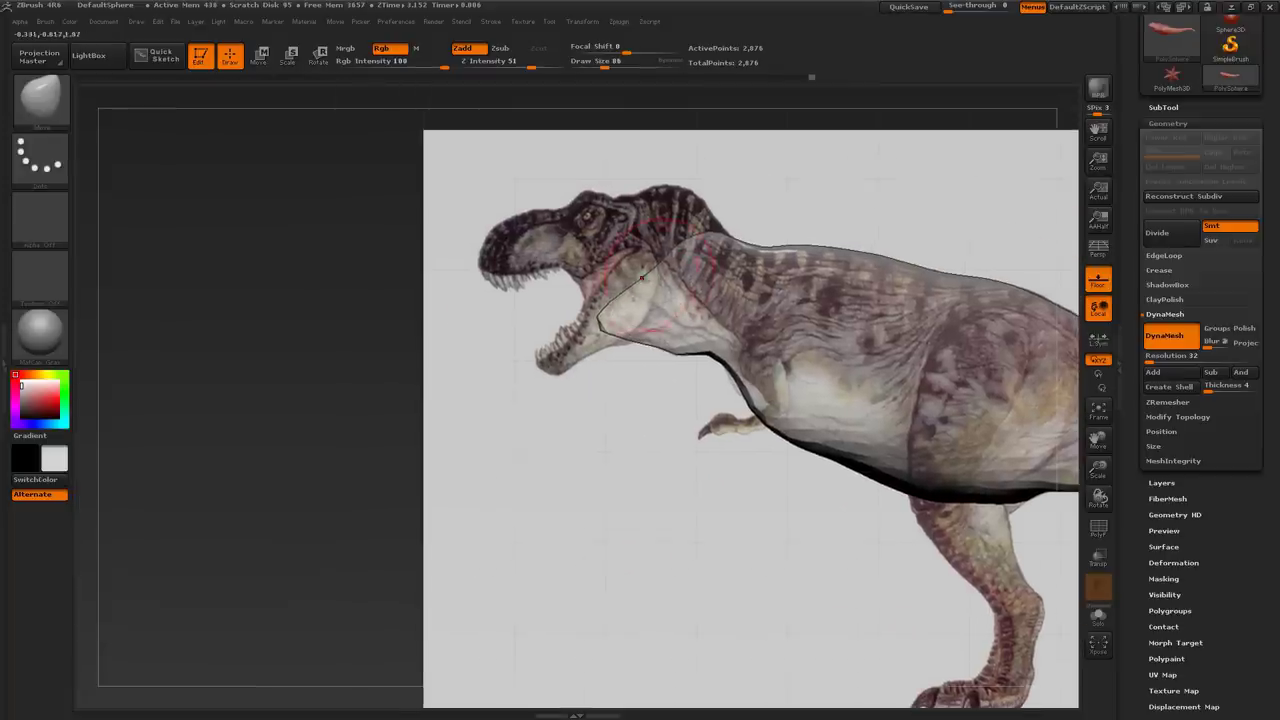
mouse_move(719, 172)
left_mouse_down("alt")
mouse_move(737, 240)
mouse_move(680, 300)
left_mouse_up("alt")
left_click_drag(605, 400, 548, 403)
left_click_drag(580, 345, 530, 345)
Pull out the lower jaw along the reference with a smaller Move brush and remesh the model
key("s")
left_click_drag(580, 285, 600, 250)
key("s")
left_click_drag(590, 435, 582, 465)
left_click_drag(428, 466, 508, 500, "ctrl")
left_click_drag(586, 462, 551, 505)
left_click_drag(580, 546, 650, 582, "ctrl")
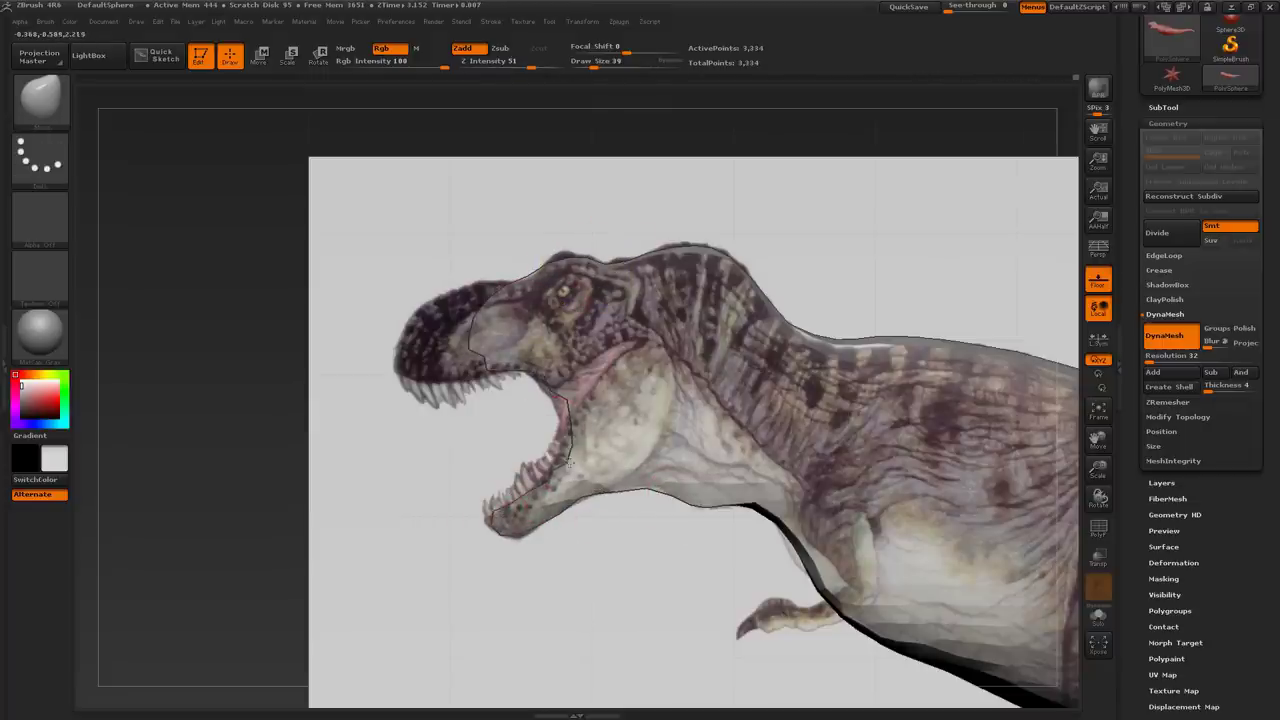
Fit the snout and open jaws to the reference outline and remesh with DynaMesh resolution 48
key("s")
left_click_drag(576, 428, 582, 428)
left_click_drag(568, 436, 555, 446)
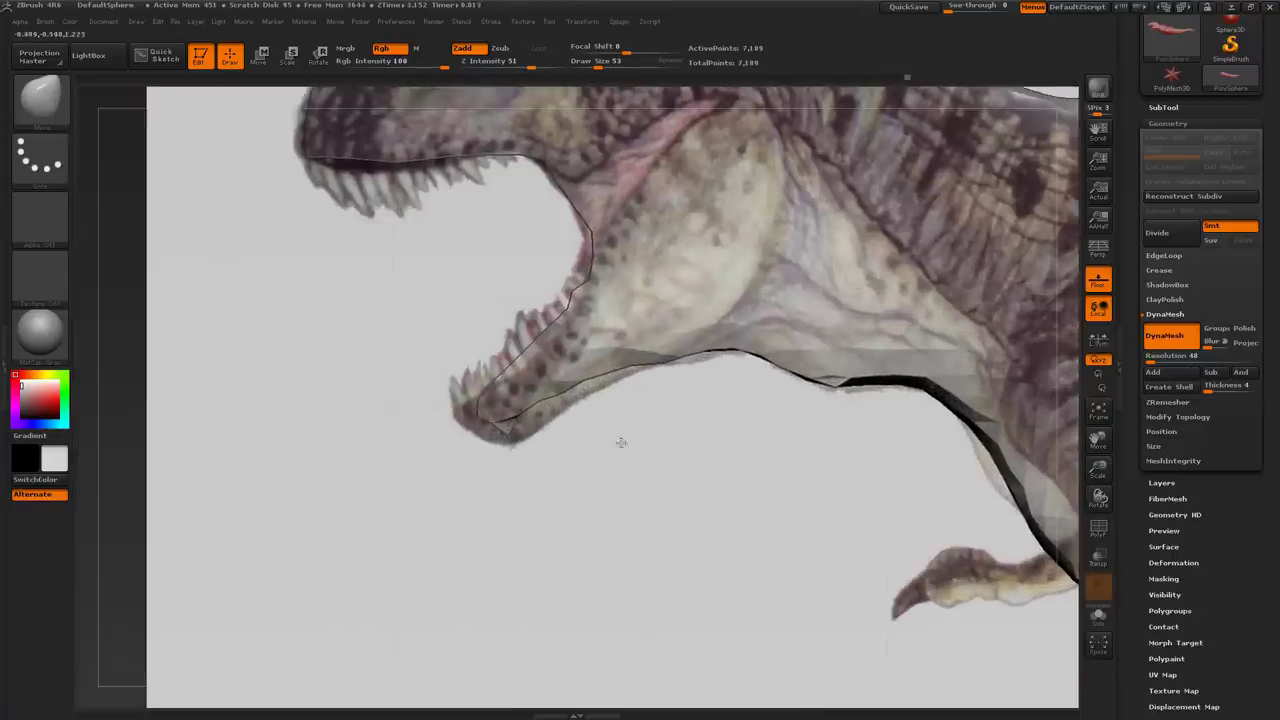
left_click_drag(621, 443, 591, 383, "alt")
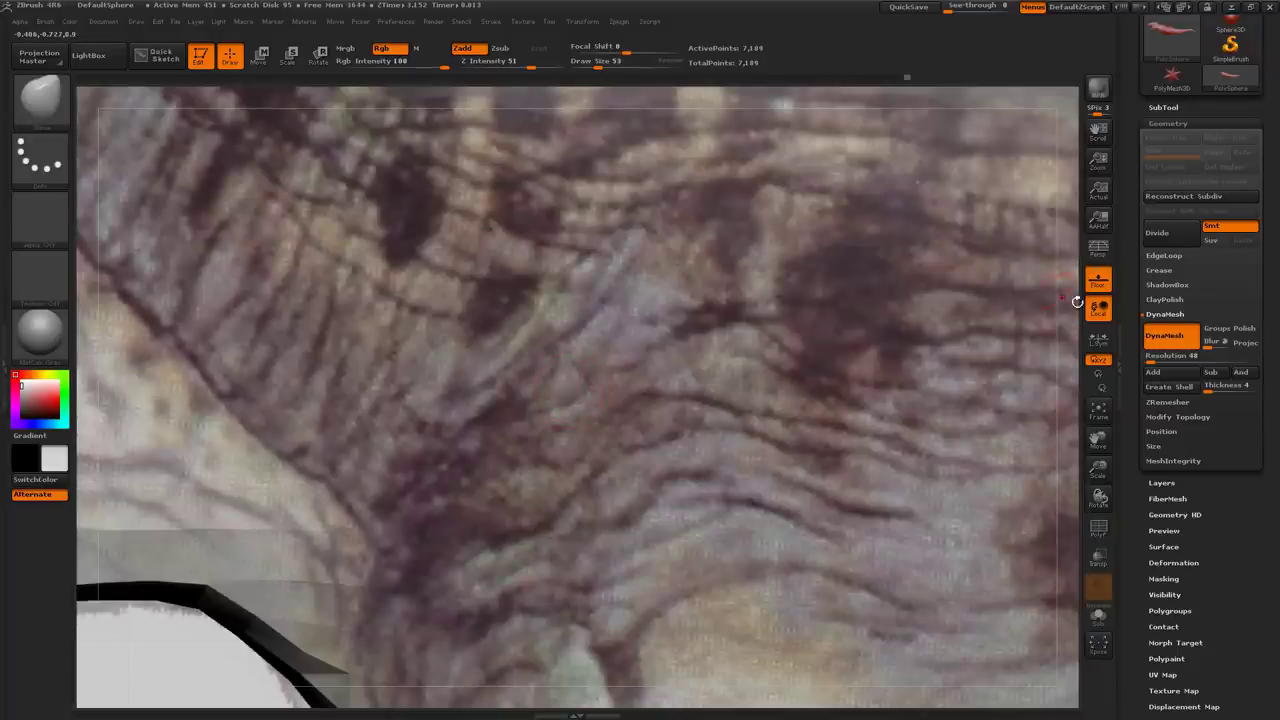
left_click_drag(1065, 310, 537, 368, "alt")
left_click_drag(434, 265, 436, 343, "alt")
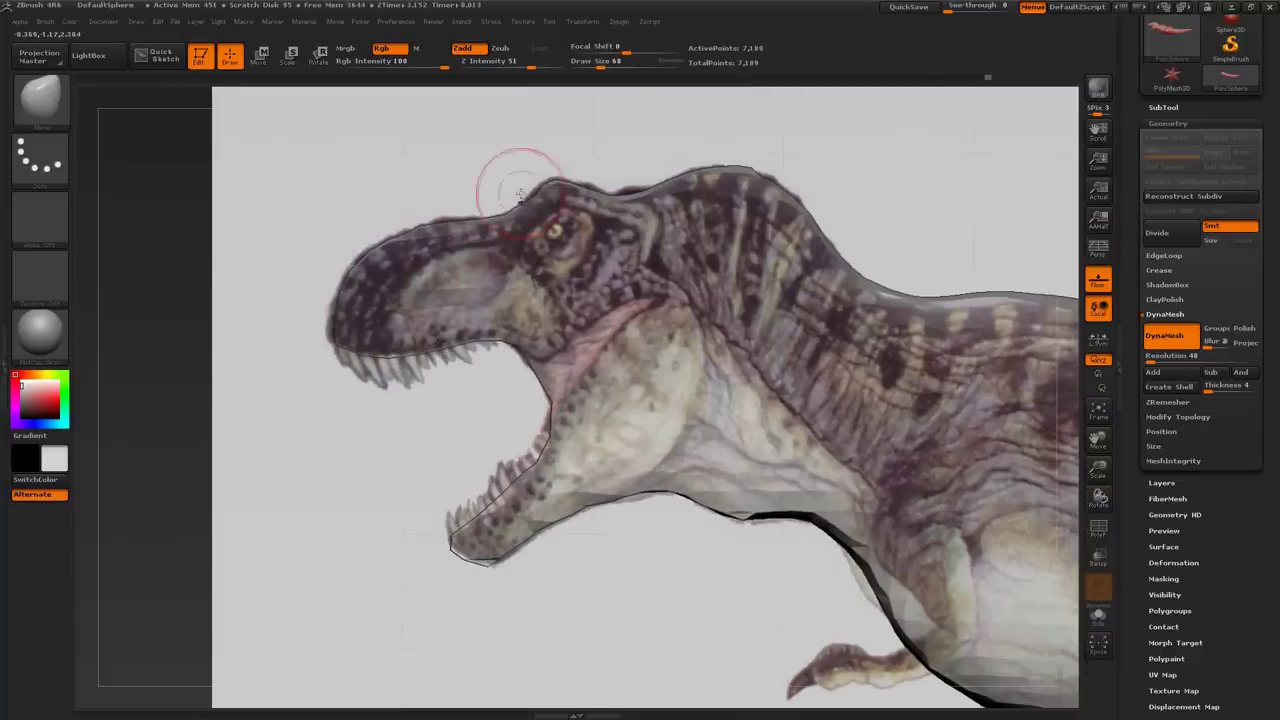
left_click_drag(907, 120, 805, 134, "alt")
left_click_drag(641, 620, 486, 467, "alt")
mouse_move(390, 485)
left_mouse_down("ctrl")
mouse_move(528, 530)
mouse_move(611, 397)
left_mouse_up("ctrl")
Hide the reference grid and pull the small arms out of the chest with the Move brush at draw size 175
key("s")
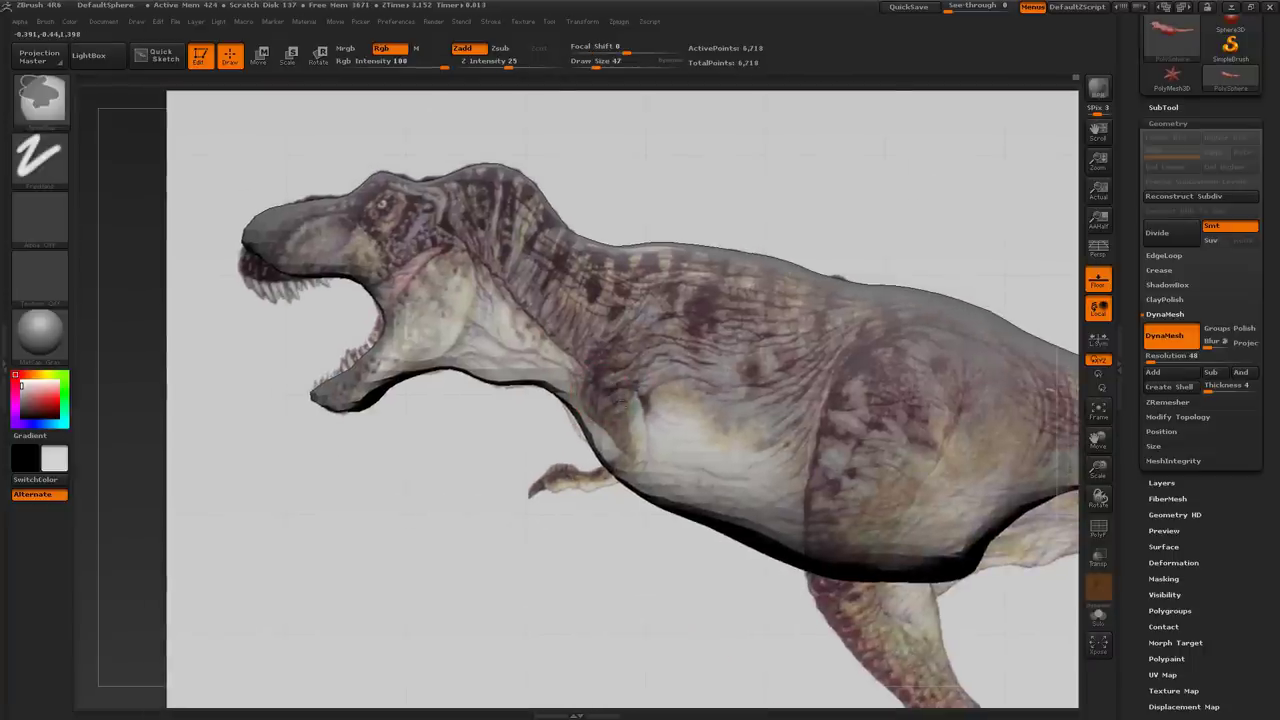
left_click(1098, 280)
mouse_move(870, 219)
left_mouse_down()
mouse_move(914, 203)
mouse_move(880, 246)
mouse_move(791, 557)
mouse_move(757, 575)
left_mouse_up()
key("s")
left_click_drag(645, 329, 663, 329)
left_click_drag(650, 342, 738, 478)
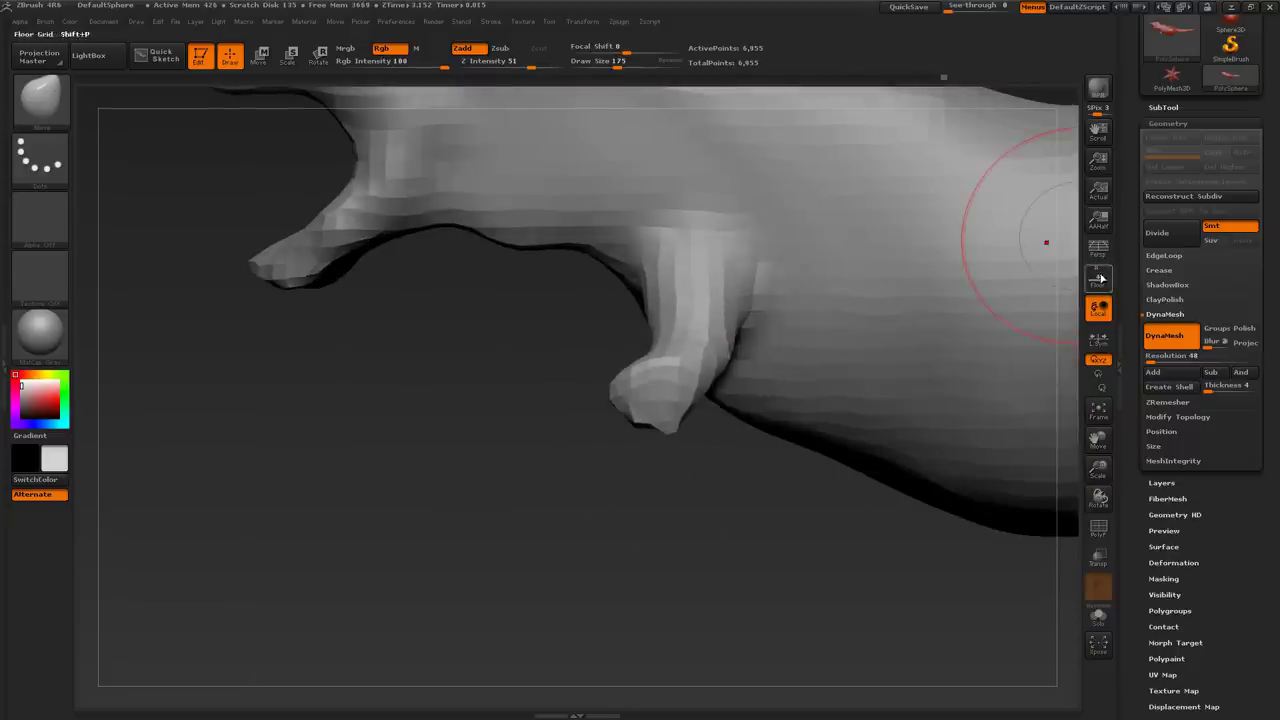
Show the reference grid again, fit the bent forearms to its outline, and remesh the model
left_click(1098, 279)
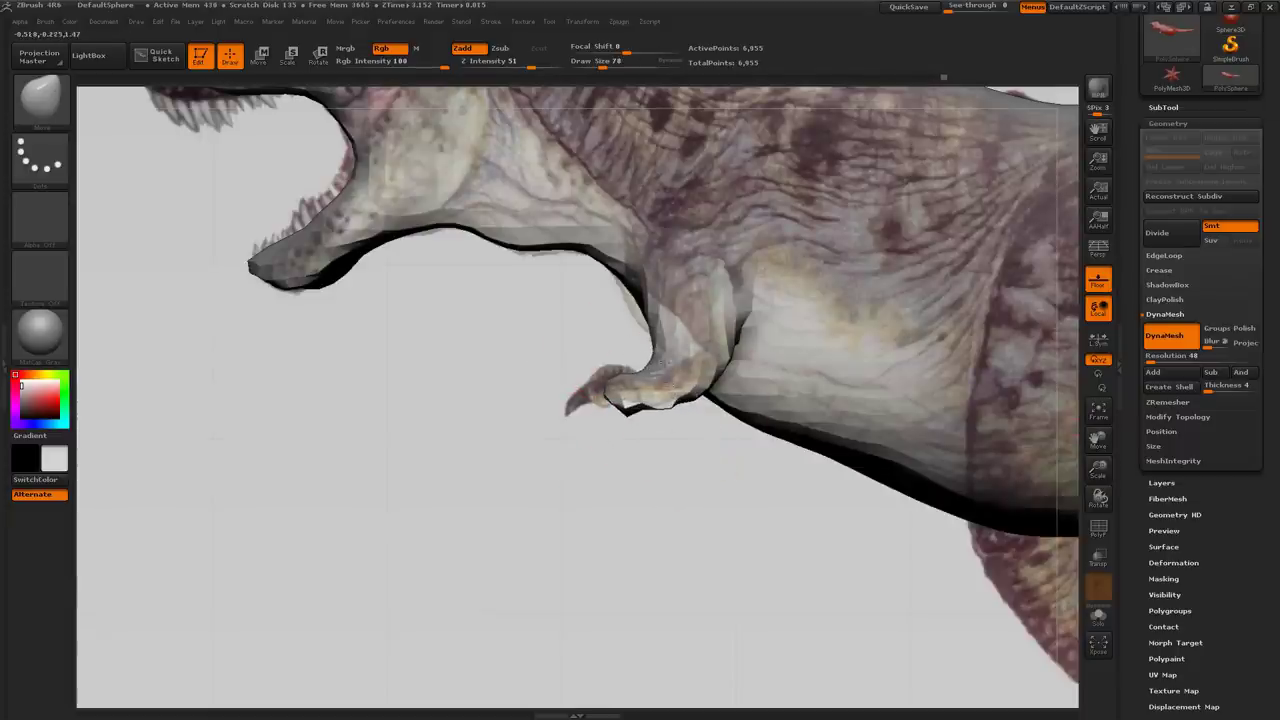
left_click_drag(648, 487, 660, 447, "alt")
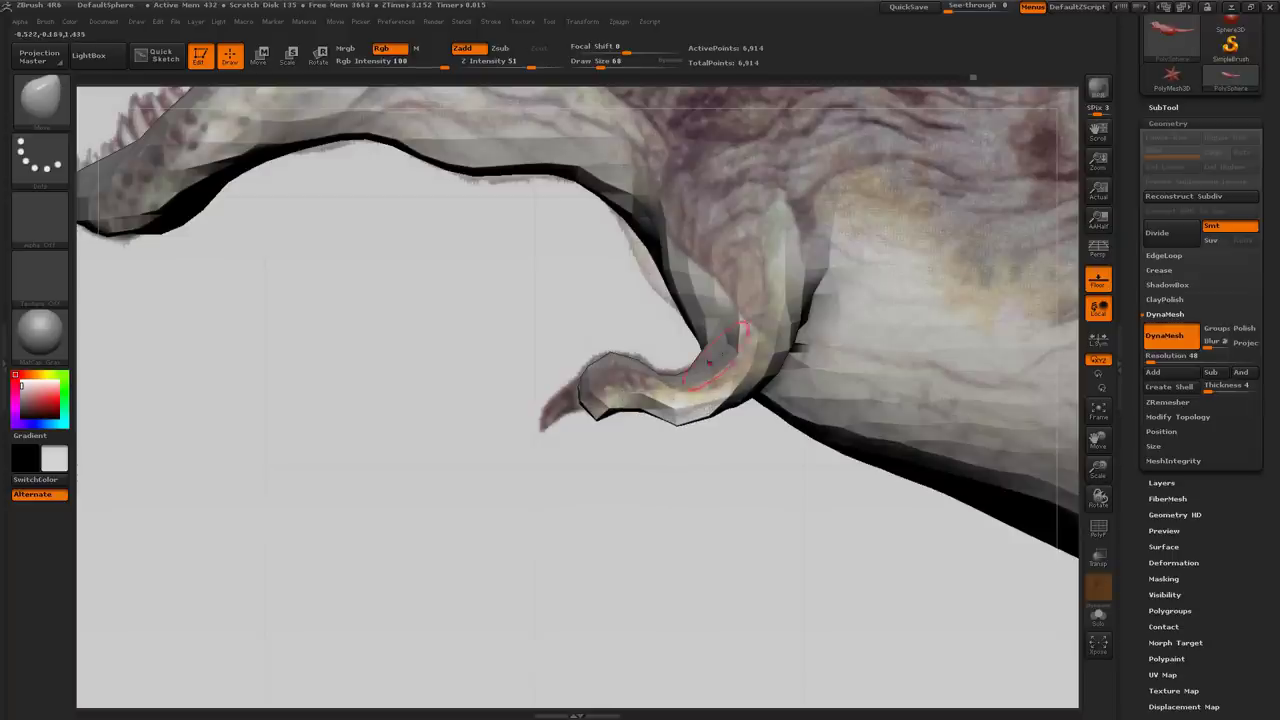
mouse_move(714, 492)
left_mouse_down("alt")
mouse_move(678, 512)
mouse_move(712, 548)
left_mouse_up("alt")
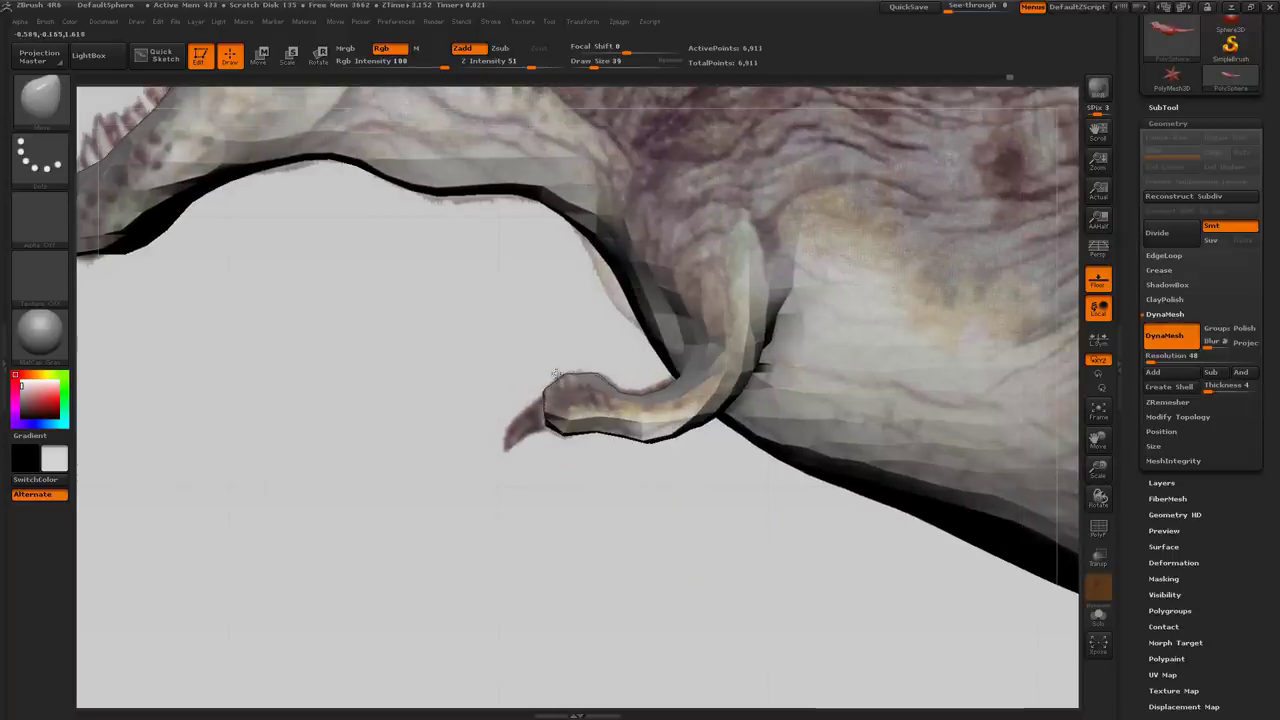
left_click_drag(516, 341, 540, 357, "ctrl")
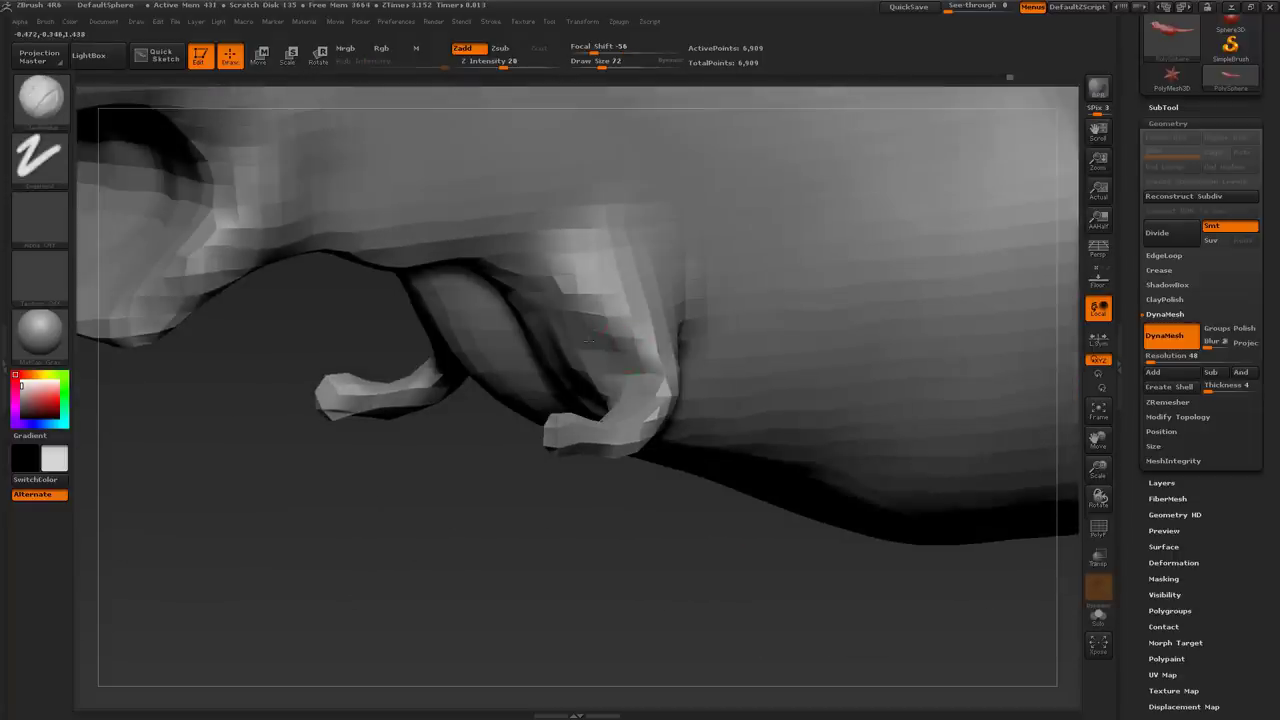
left_click_drag(685, 510, 740, 489)
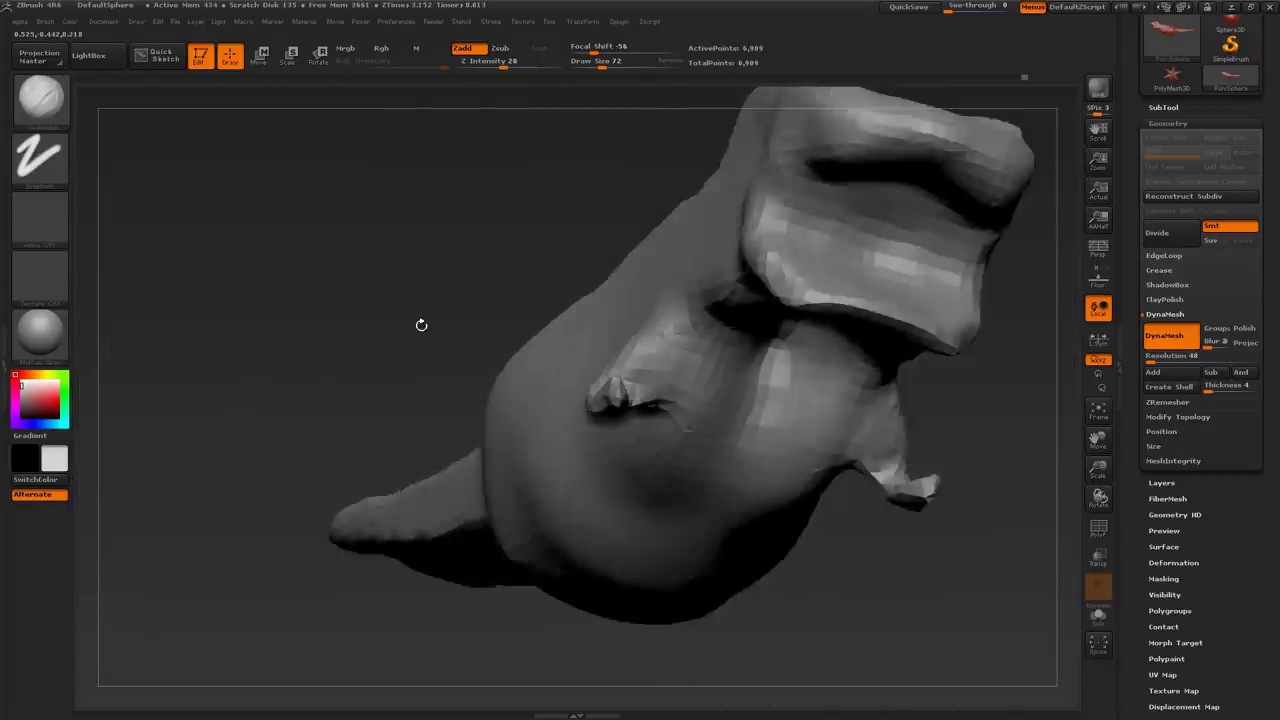
Refine the small arms and shoulders from several angles with the ClayBuildup and Move brushes
mouse_move(423, 323)
left_mouse_down()
mouse_move(553, 437)
mouse_move(703, 302)
left_mouse_up()
left_click_drag(838, 284, 650, 363)
left_click_drag(687, 253, 611, 458)
mouse_move(562, 519)
left_mouse_down()
mouse_move(763, 400)
mouse_move(824, 430)
mouse_move(829, 457)
mouse_move(932, 420)
mouse_move(979, 469)
mouse_move(900, 425)
left_mouse_up()
key("s")
left_click_drag(606, 423, 600, 423)
right_click_drag(600, 423, 661, 358)
mouse_move(630, 414)
left_mouse_down()
mouse_move(834, 374)
mouse_move(786, 300)
mouse_move(664, 329)
left_mouse_up()
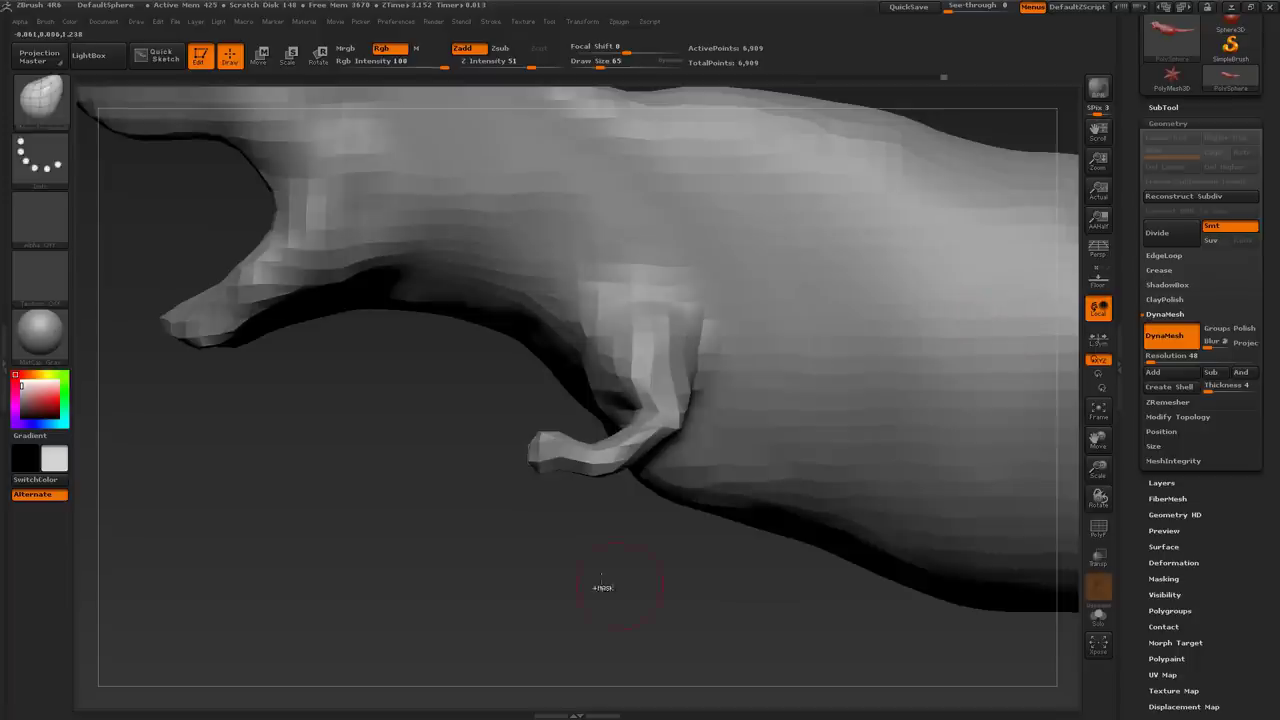
Remesh the model and define the creases around the bent arms with the Dam_Standard brush
left_click_drag(600, 586, 606, 371)
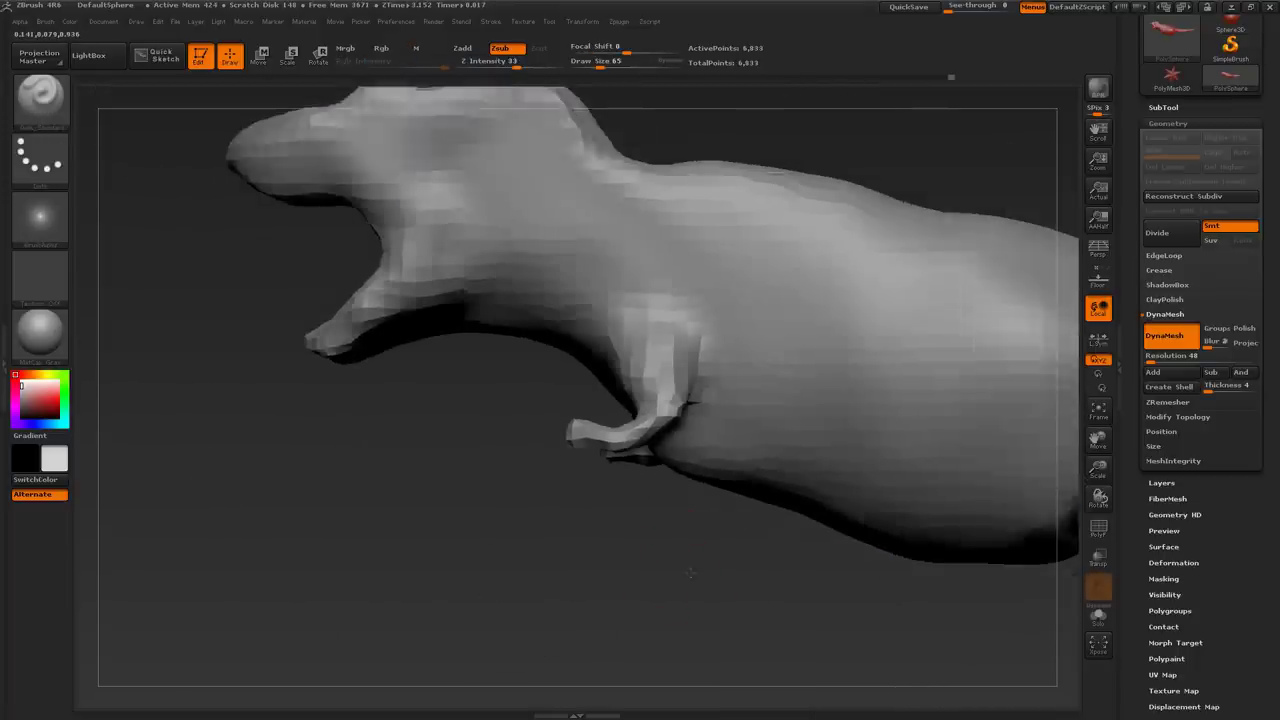
mouse_move(640, 530)
left_mouse_down()
mouse_move(709, 543)
mouse_move(714, 561)
mouse_move(768, 370)
mouse_move(760, 340)
left_mouse_up()
left_click_drag(668, 400, 641, 342)
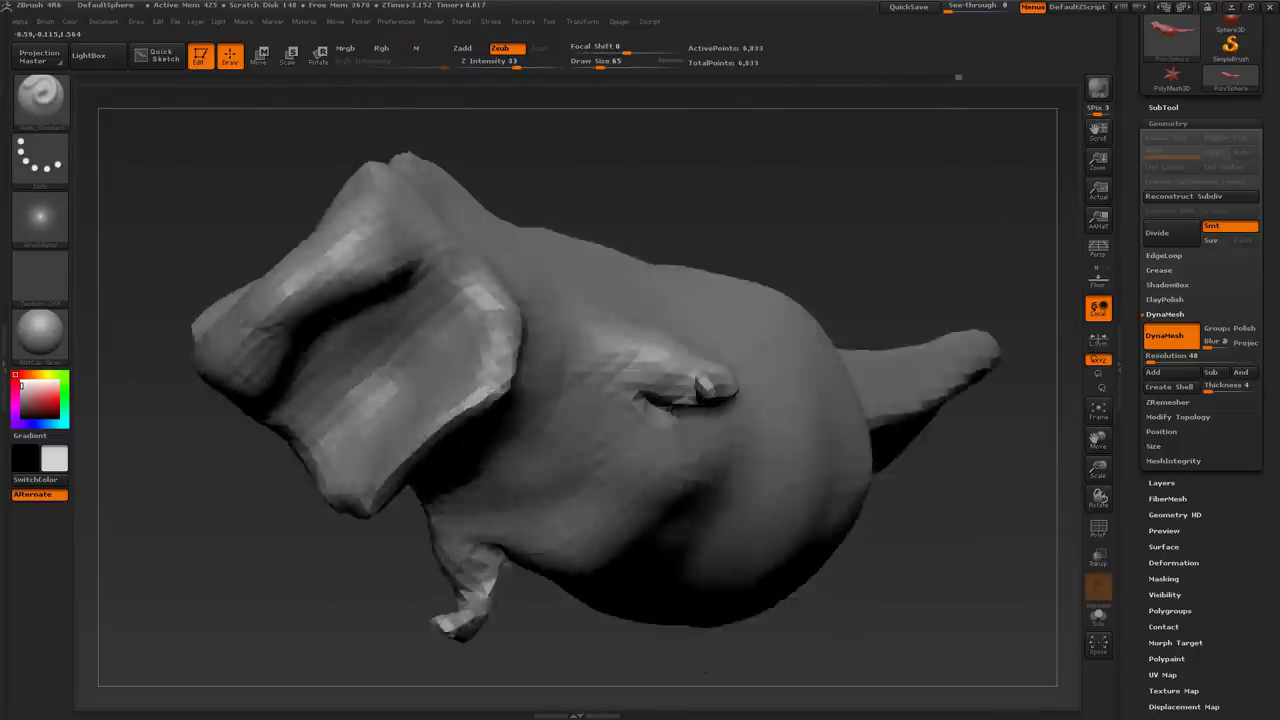
mouse_move(620, 420)
left_mouse_down()
mouse_move(655, 355)
mouse_move(810, 480)
mouse_move(877, 511)
mouse_move(705, 506)
mouse_move(694, 446)
mouse_move(708, 388)
mouse_move(650, 375)
mouse_move(656, 333)
left_mouse_up()
left_click_drag(636, 467, 653, 493)
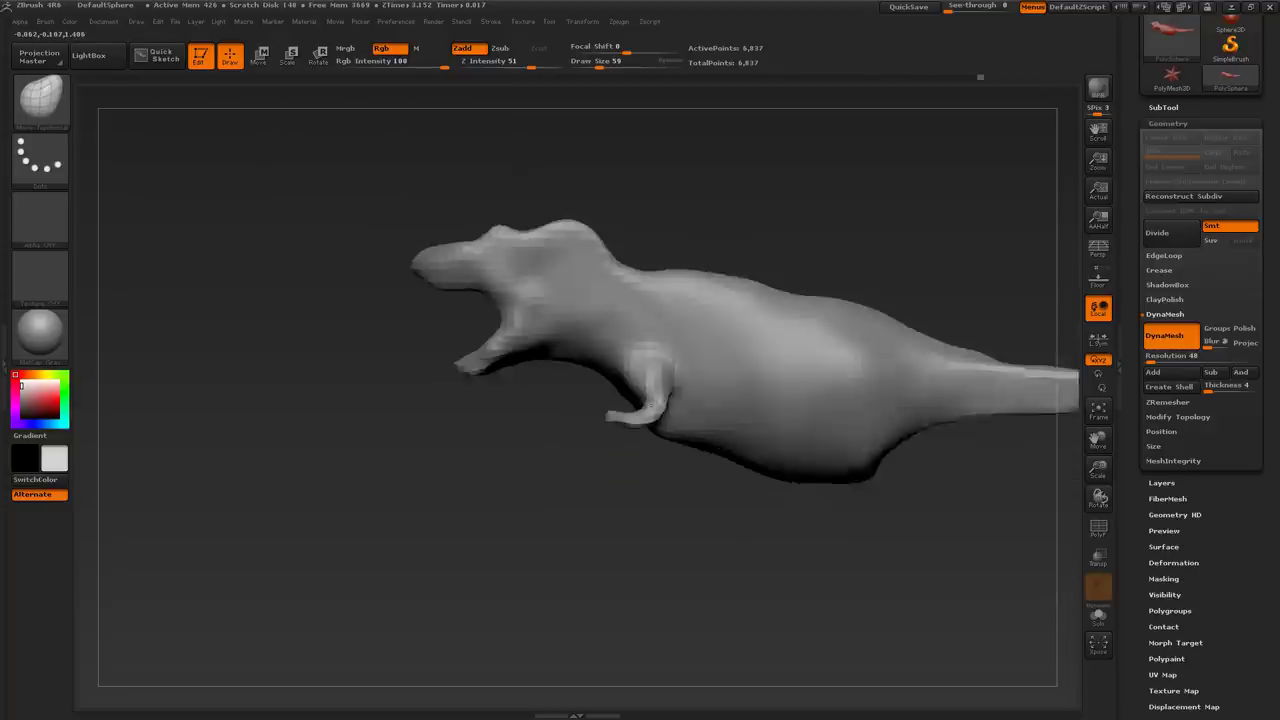
Mask the body around a round thigh area matching the reference and build up the thigh with the ClayBuildup brush
left_click(1098, 282)
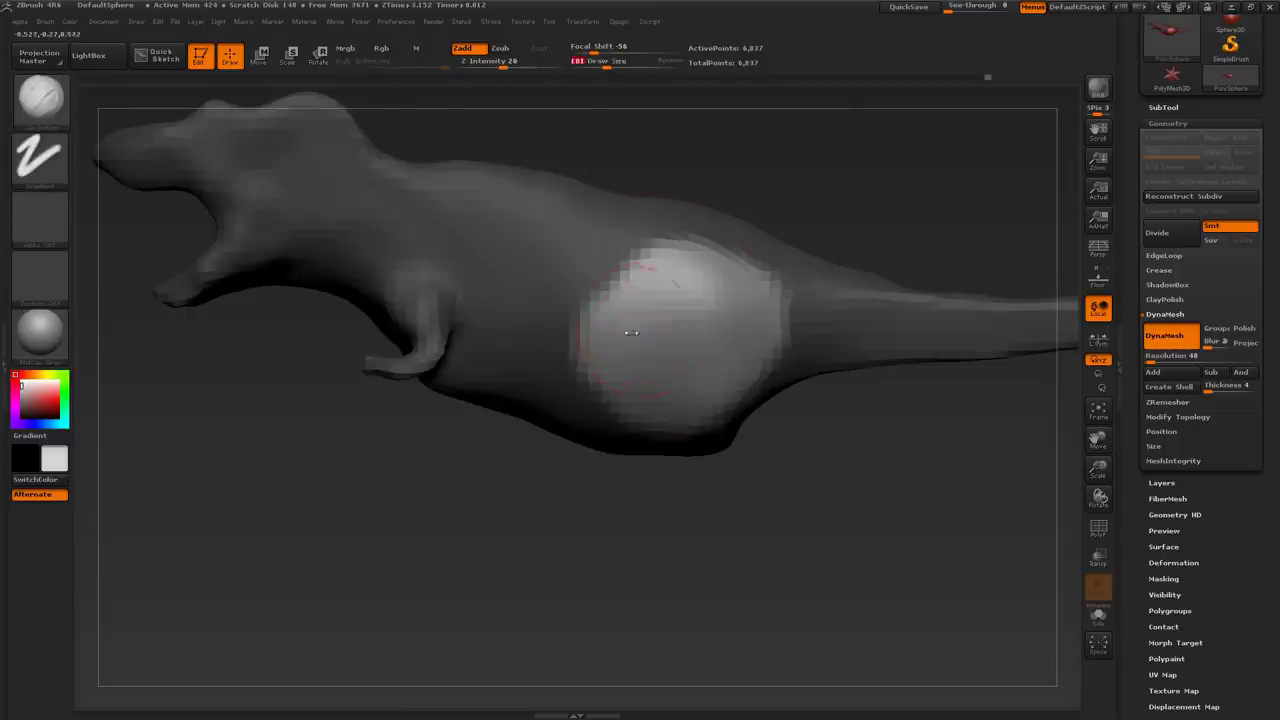
mouse_move(611, 329)
left_mouse_down()
mouse_move(657, 343)
mouse_move(760, 292)
mouse_move(716, 322)
left_mouse_up()
mouse_move(791, 383)
left_mouse_down()
mouse_move(760, 420)
mouse_move(700, 370)
left_mouse_up()
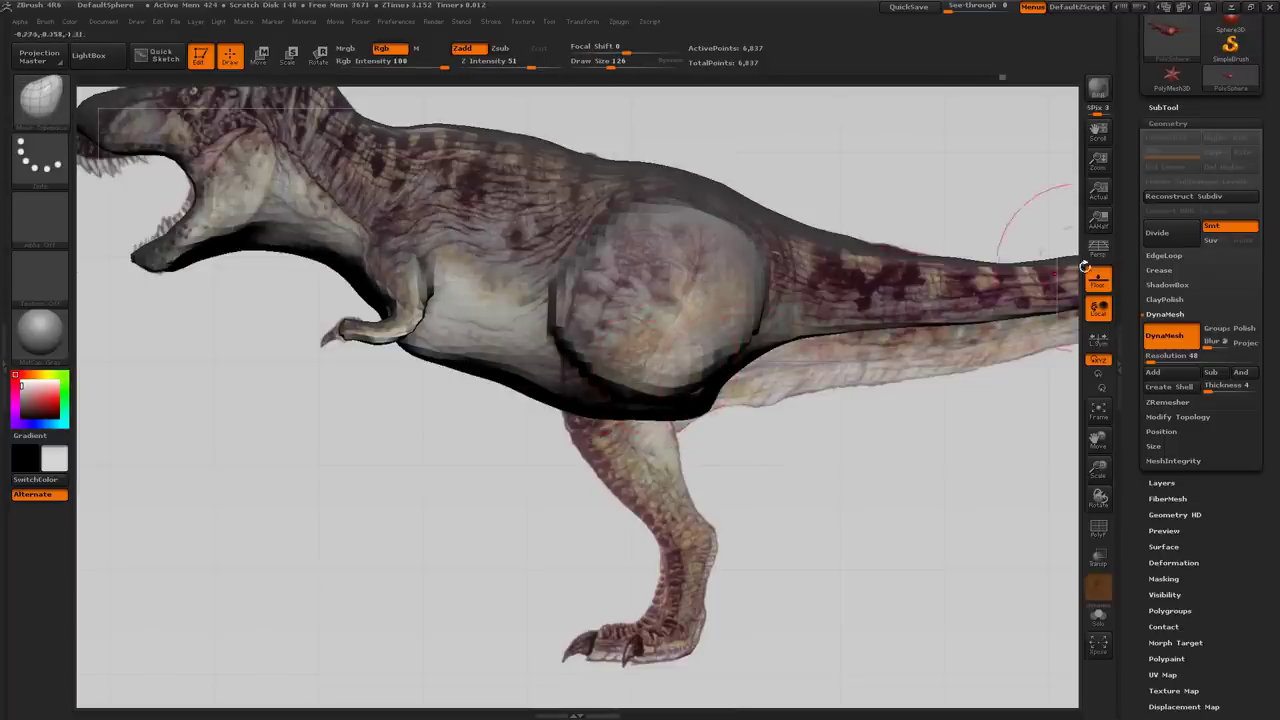
Pull the legs down from the thighs to the ankles along the reference with the Move brush and remesh the model
left_click(1095, 278)
left_click(1095, 278)
mouse_move(600, 350)
left_mouse_down()
mouse_move(620, 440)
mouse_move(642, 450)
left_mouse_up()
key("s")
left_click_drag(645, 445, 652, 492)
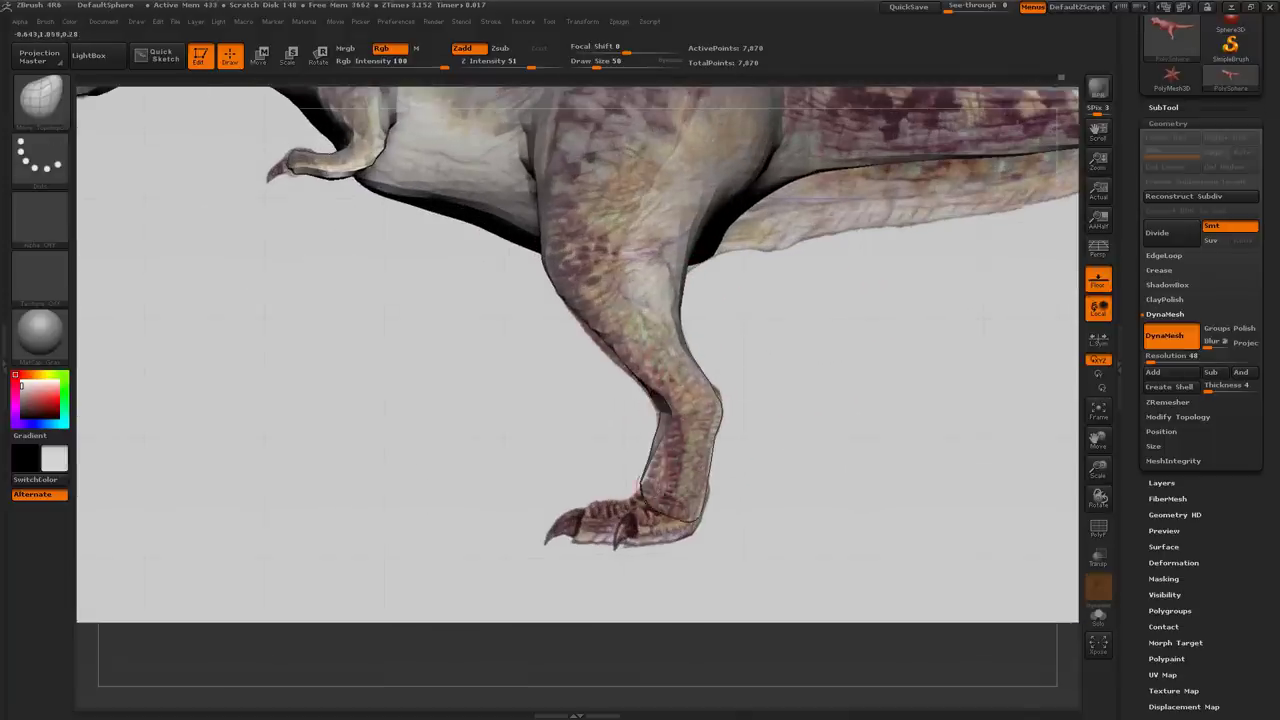
left_click_drag(632, 517, 642, 508, "ctrl")
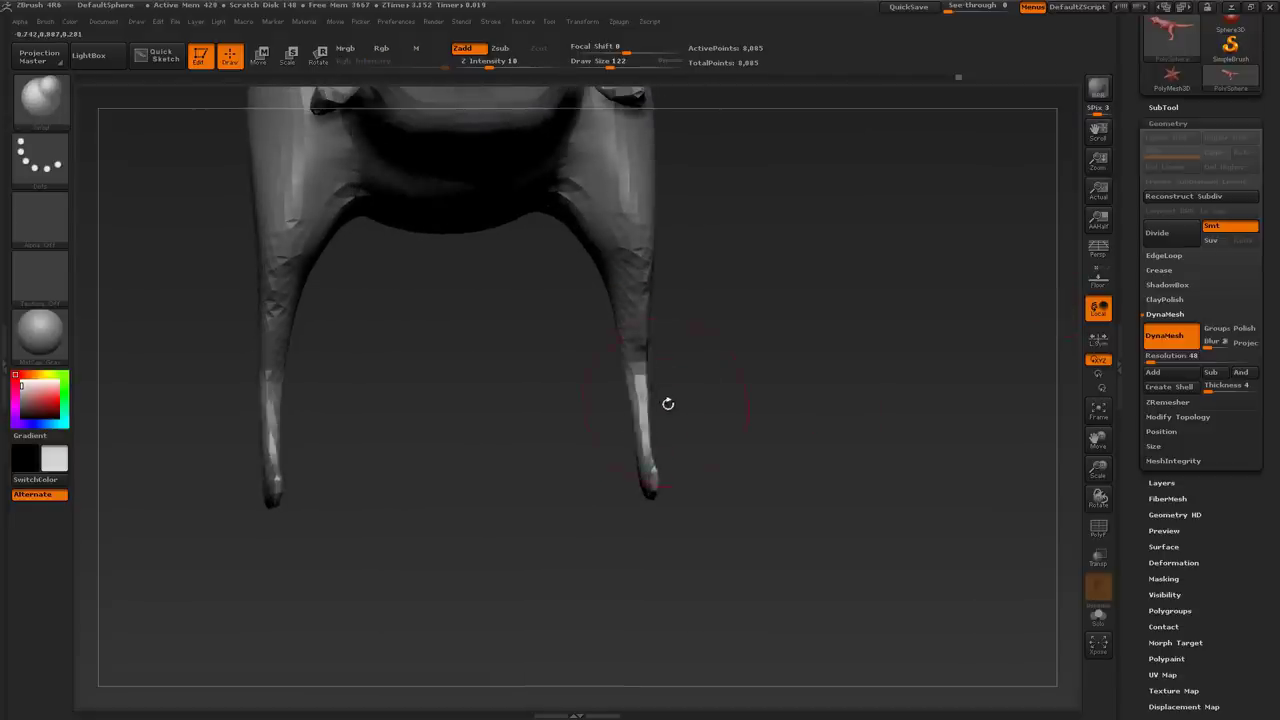
Thicken the thin lower legs and ankles with the Inflat brush, undoing an unwanted stroke
key("b")
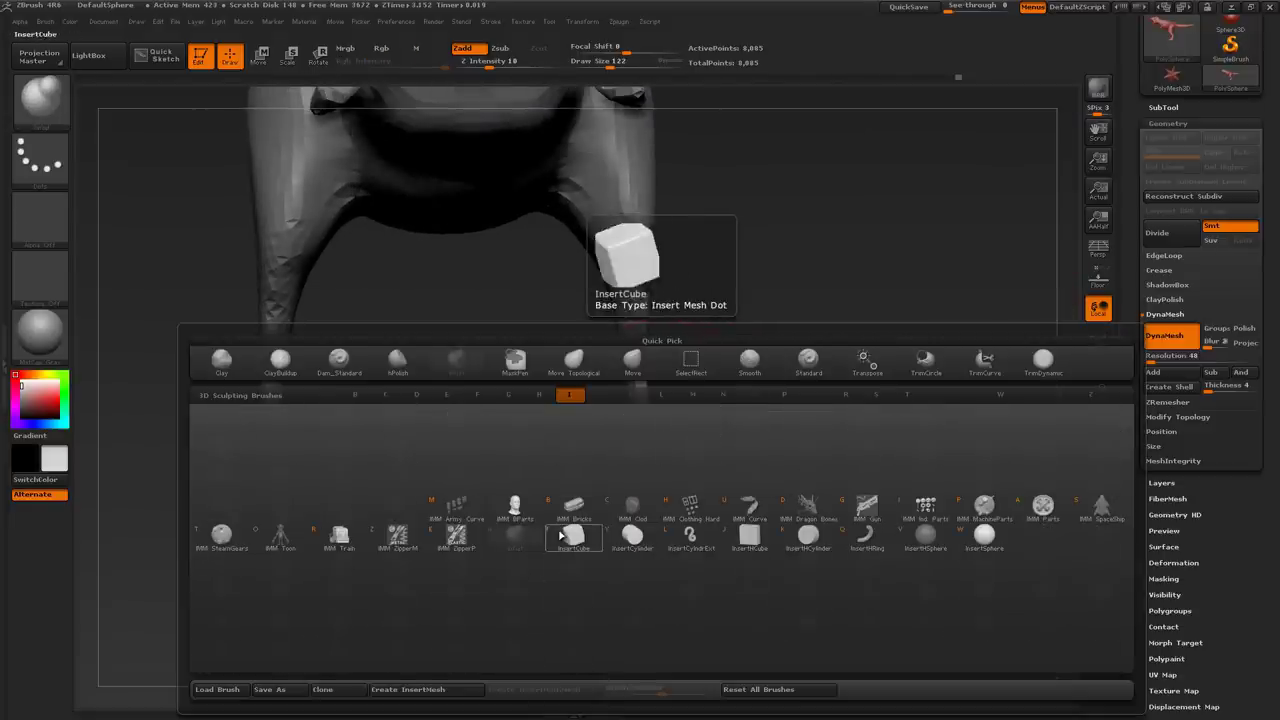
left_click(514, 537)
key("ctrl+z")
mouse_move(638, 454)
left_mouse_down()
mouse_move(640, 372)
mouse_move(650, 470)
mouse_move(700, 300)
left_mouse_up()
left_click_drag(650, 520, 652, 566)
mouse_move(695, 500)
left_mouse_down()
mouse_move(709, 494)
mouse_move(712, 520)
mouse_move(780, 600)
mouse_move(780, 469)
mouse_move(780, 500)
left_mouse_up()
key("s")
left_click_drag(630, 361, 647, 440)
mouse_move(722, 470)
left_mouse_down("shift")
mouse_move(797, 483)
mouse_move(765, 423)
left_mouse_up("shift")
Show the reference and fit the shins and feet to its outline with the Move Topological brush, and remesh the model
key("b")
key("m")
key("t")
key("shift+p")
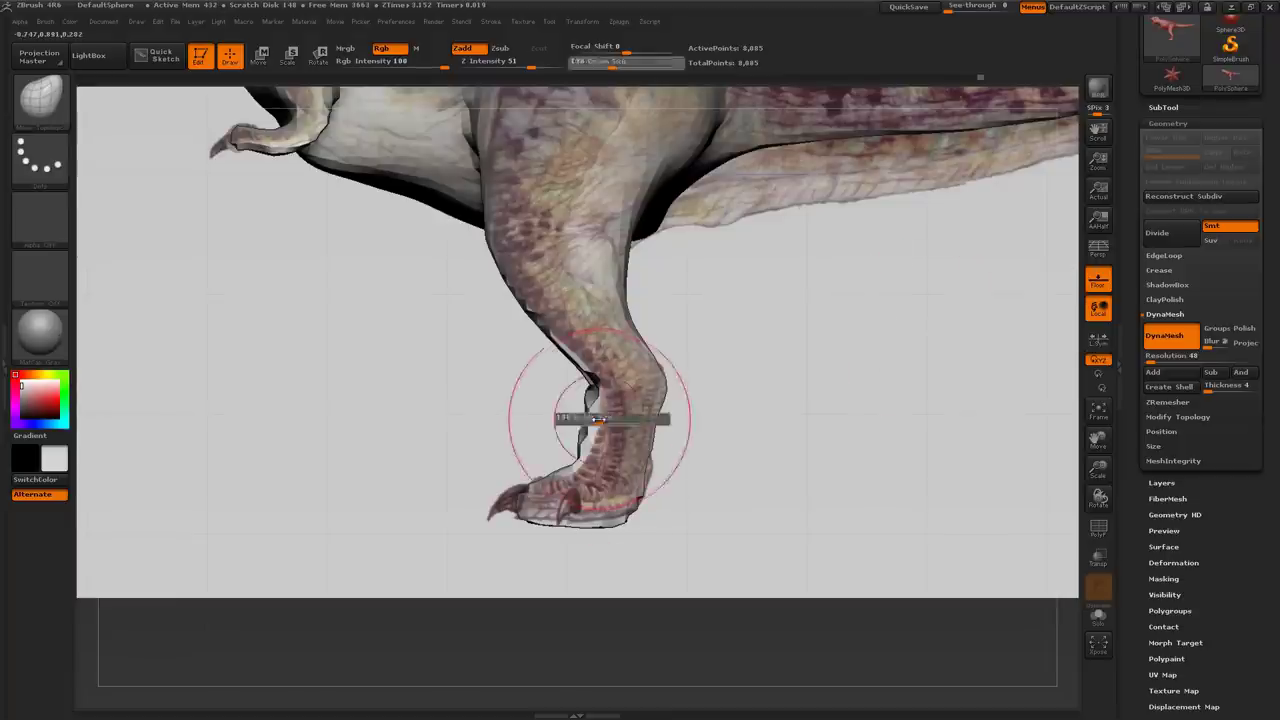
key("s")
left_click_drag(623, 431, 614, 431)
left_click_drag(590, 418, 604, 414)
left_click_drag(734, 372, 754, 389, "ctrl")
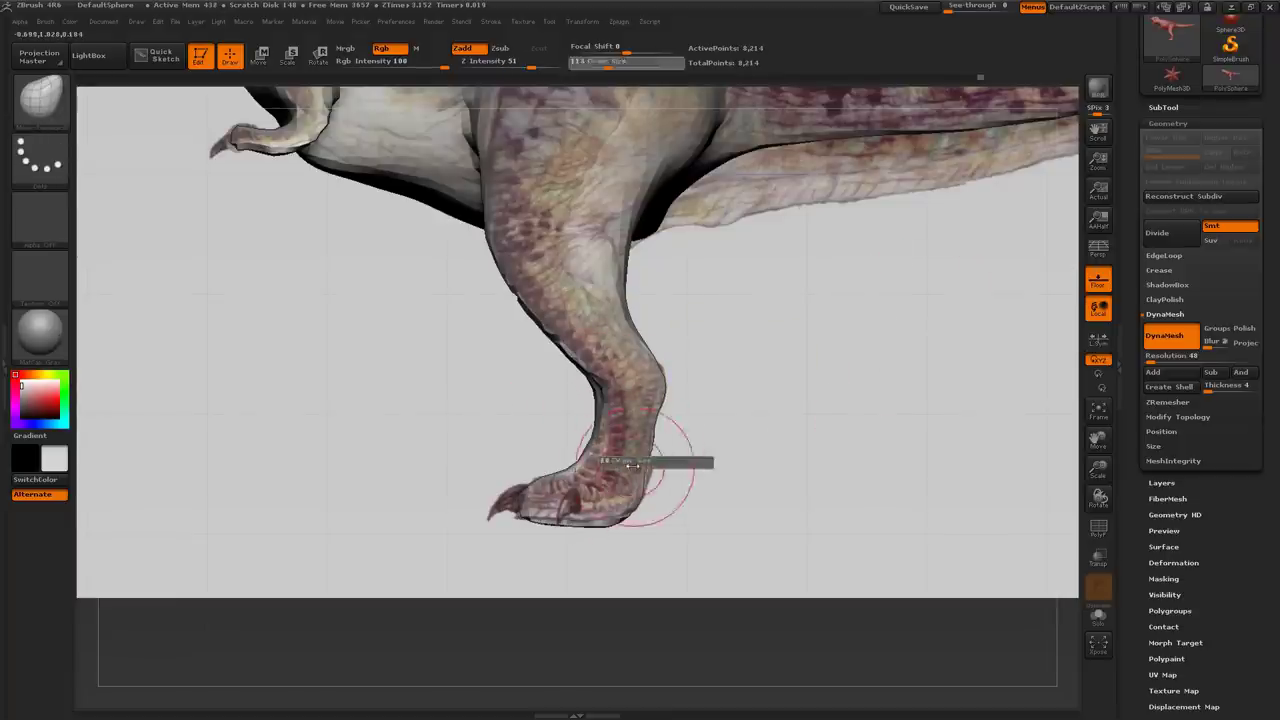
Refine the heel and ankle contours against the reference with a smaller Move brush
left_click_drag(660, 450, 653, 450)
left_click_drag(707, 394, 698, 446, "alt")
left_click_drag(588, 440, 601, 440)
left_click_drag(655, 505, 652, 457, "alt")
key("s")
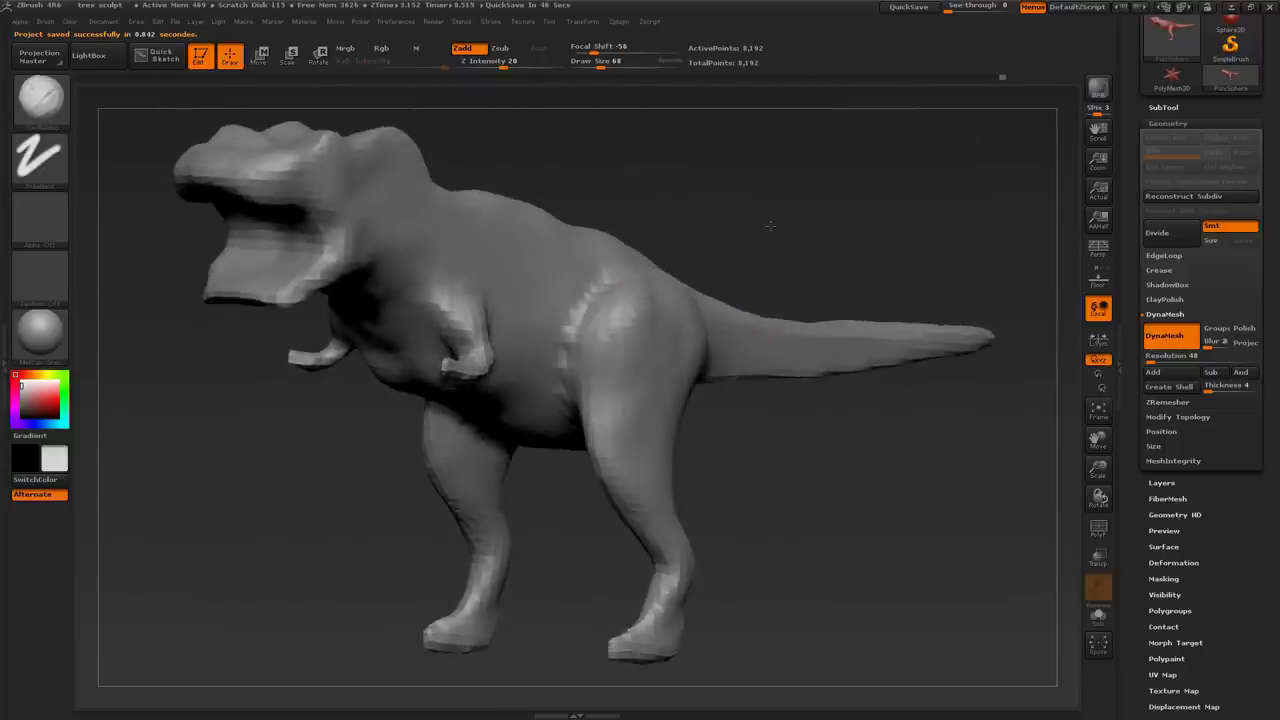
Add volume to the underside of the tail base with the ClayBuildup brush at draw size 59
left_click_drag(770, 226, 741, 180, "alt")
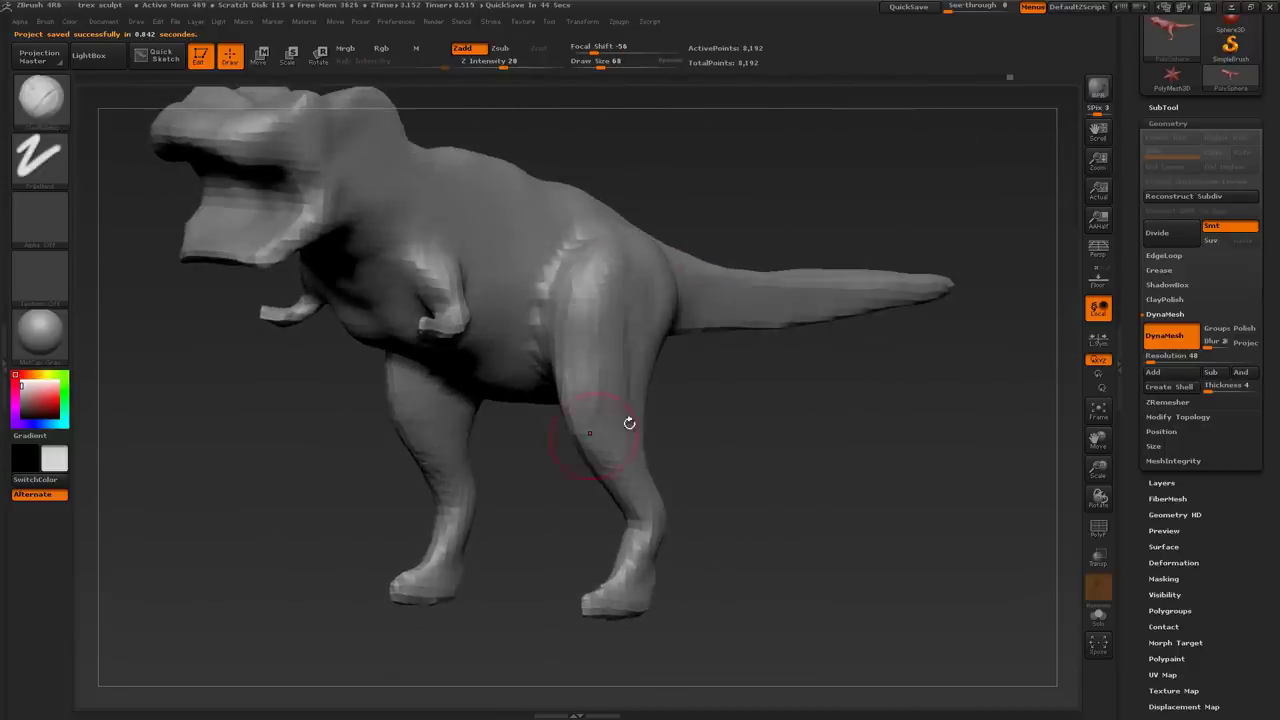
left_click_drag(692, 430, 637, 290)
left_click_drag(880, 398, 775, 455)
left_click_drag(570, 229, 727, 277)
mouse_move(686, 498)
left_mouse_down()
mouse_move(640, 342)
mouse_move(731, 274)
mouse_move(530, 350)
mouse_move(557, 285)
mouse_move(640, 330)
mouse_move(737, 354)
mouse_move(573, 371)
mouse_move(811, 440)
mouse_move(720, 463)
mouse_move(573, 376)
left_mouse_up()
key("s")
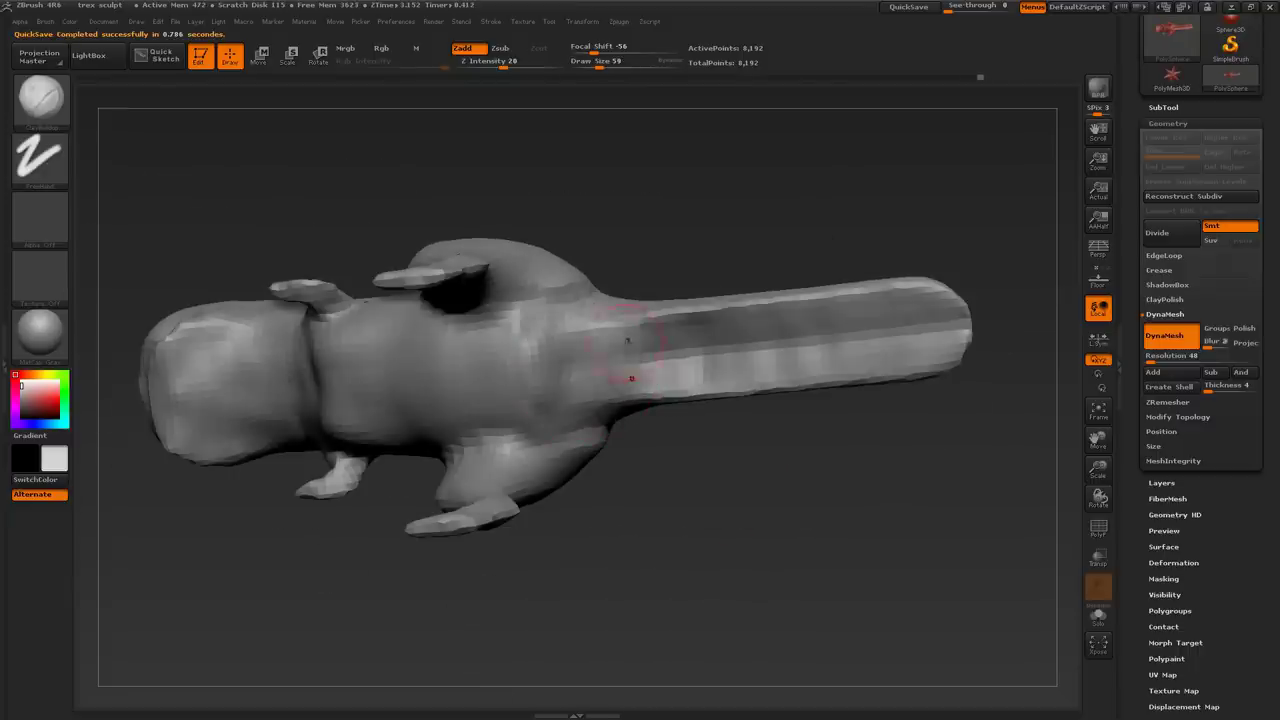
left_click_drag(648, 349, 680, 325)
left_click_drag(811, 280, 683, 299)
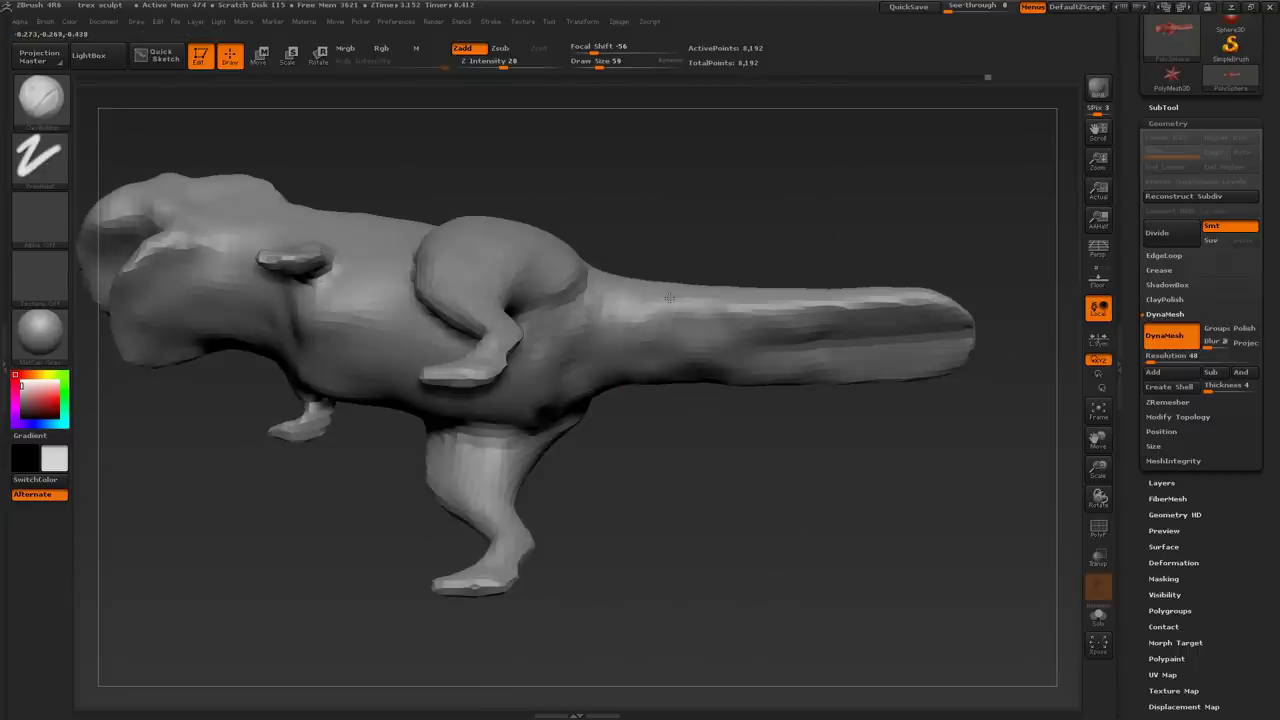
mouse_move(760, 245)
left_mouse_down()
mouse_move(726, 291)
mouse_move(812, 185)
left_mouse_up()
left_click_drag(909, 297, 832, 291, "alt")
Narrow the broad tail into a tapered point with the Move Topological brush
key("b")
key("m")
key("t")
key("s")
left_click_drag(830, 291, 848, 291)
left_click_drag(848, 282, 850, 300)
left_click_drag(760, 282, 762, 296)
left_click_drag(850, 294, 884, 330)
left_click_drag(956, 316, 878, 282, "alt")
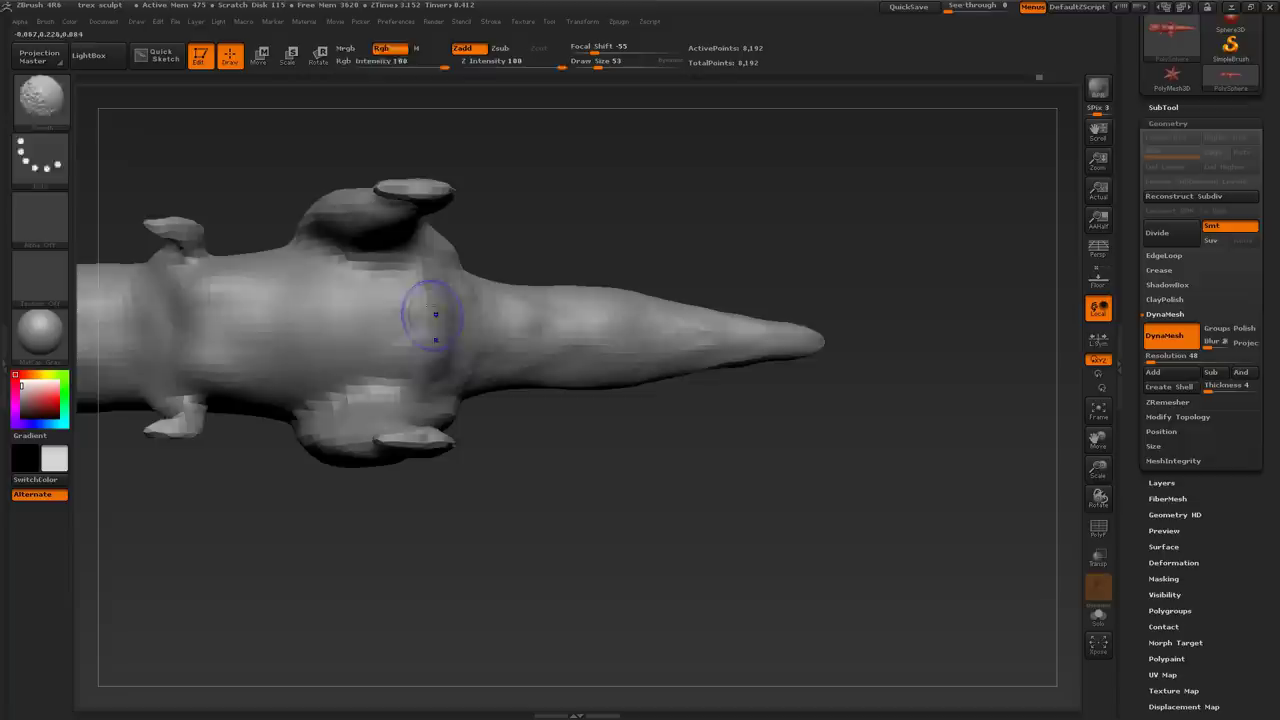
Round out and smooth the underside of the hips and the tail with the ClayBuildup and Smooth brushes
right_click_drag(462, 365, 430, 365)
left_click_drag(354, 314, 457, 373)
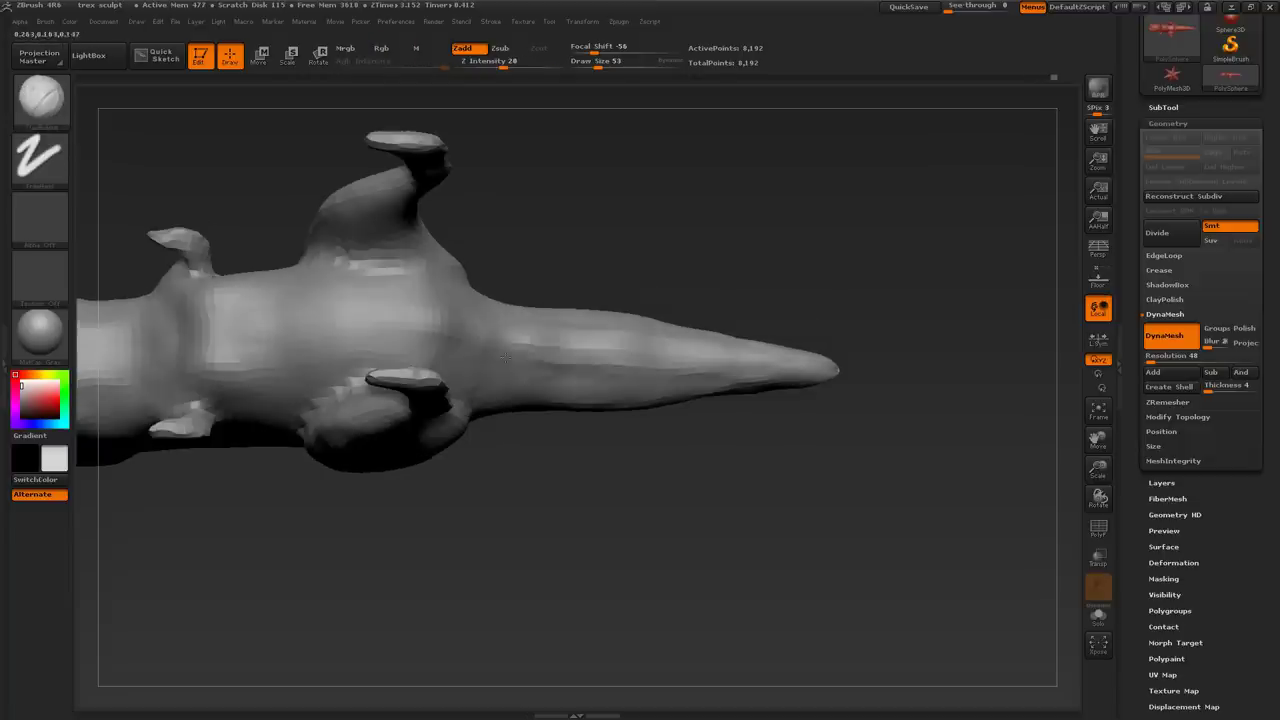
left_click_drag(731, 362, 678, 342)
left_click_drag(442, 338, 757, 400)
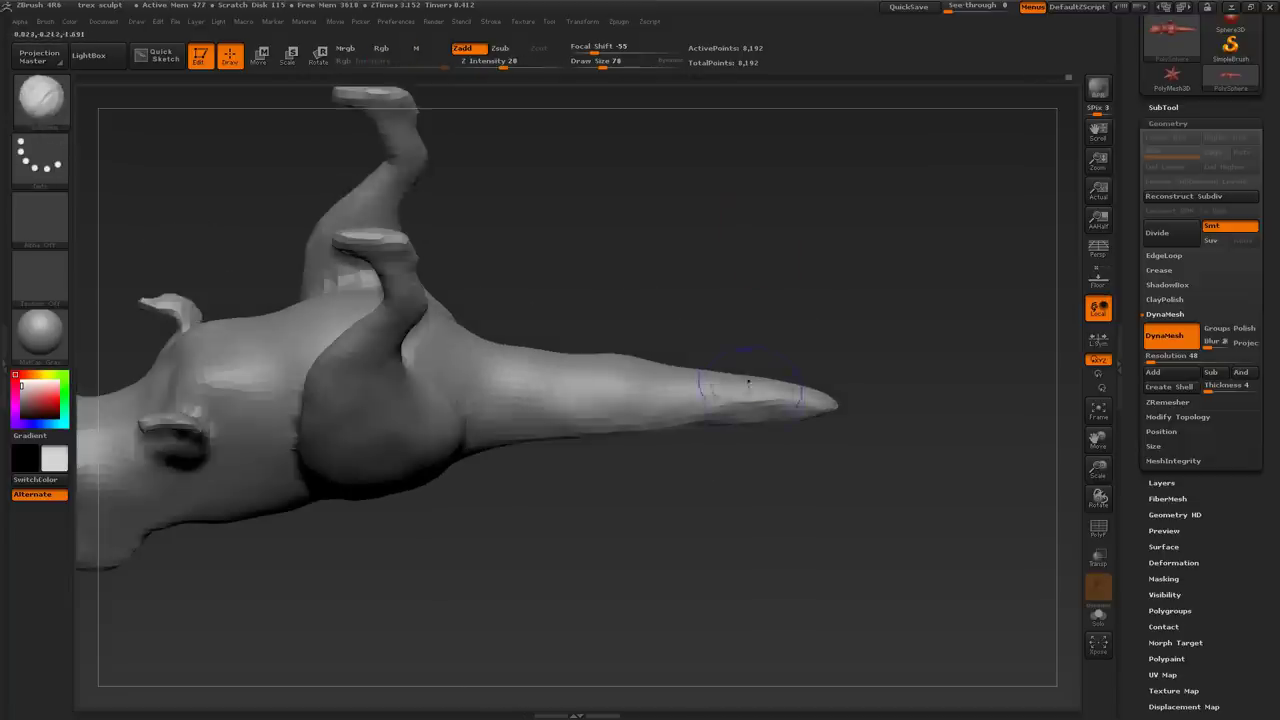
mouse_move(720, 205)
left_mouse_down()
mouse_move(660, 349)
mouse_move(787, 228)
mouse_move(729, 234)
mouse_move(777, 229)
mouse_move(788, 251)
mouse_move(770, 230)
mouse_move(568, 311)
left_mouse_up()
left_click_drag(643, 338, 652, 339)
left_click_drag(820, 211, 818, 150)
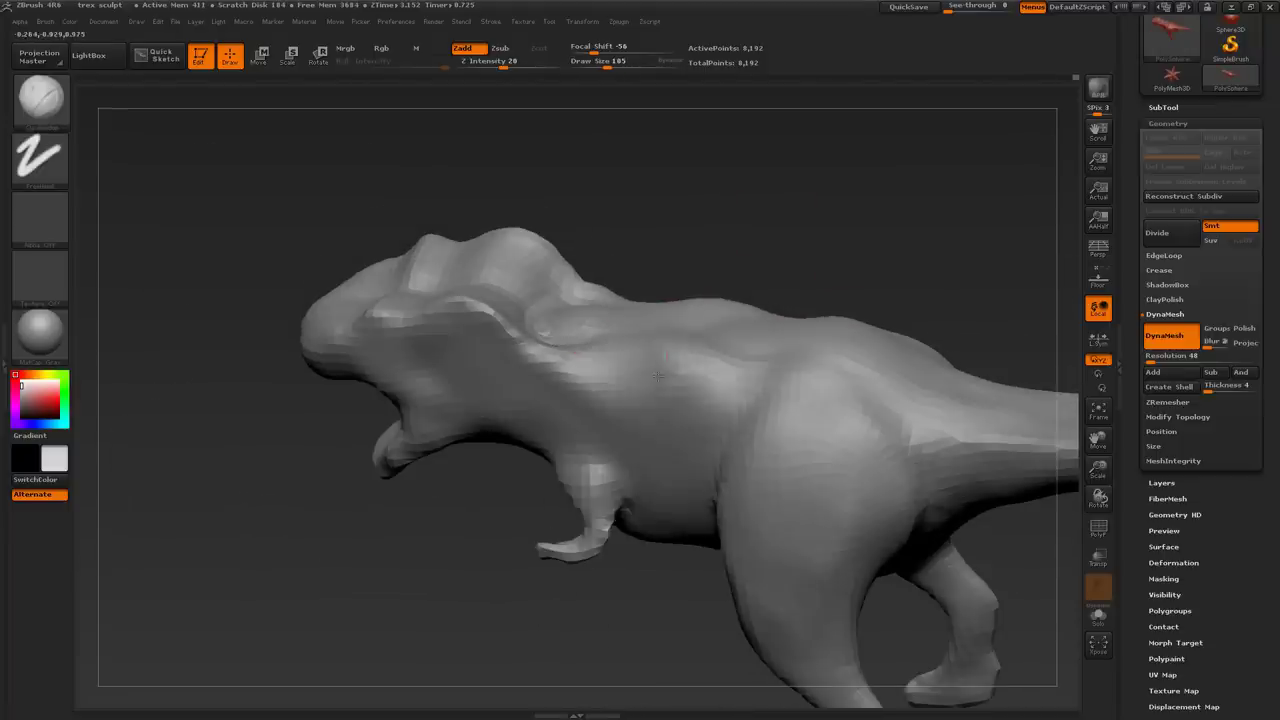
Build up the back of the head and the top of the neck with the ClayBuildup brush at draw size 105
left_click_drag(745, 268, 529, 291)
right_click_drag(493, 236, 562, 275)
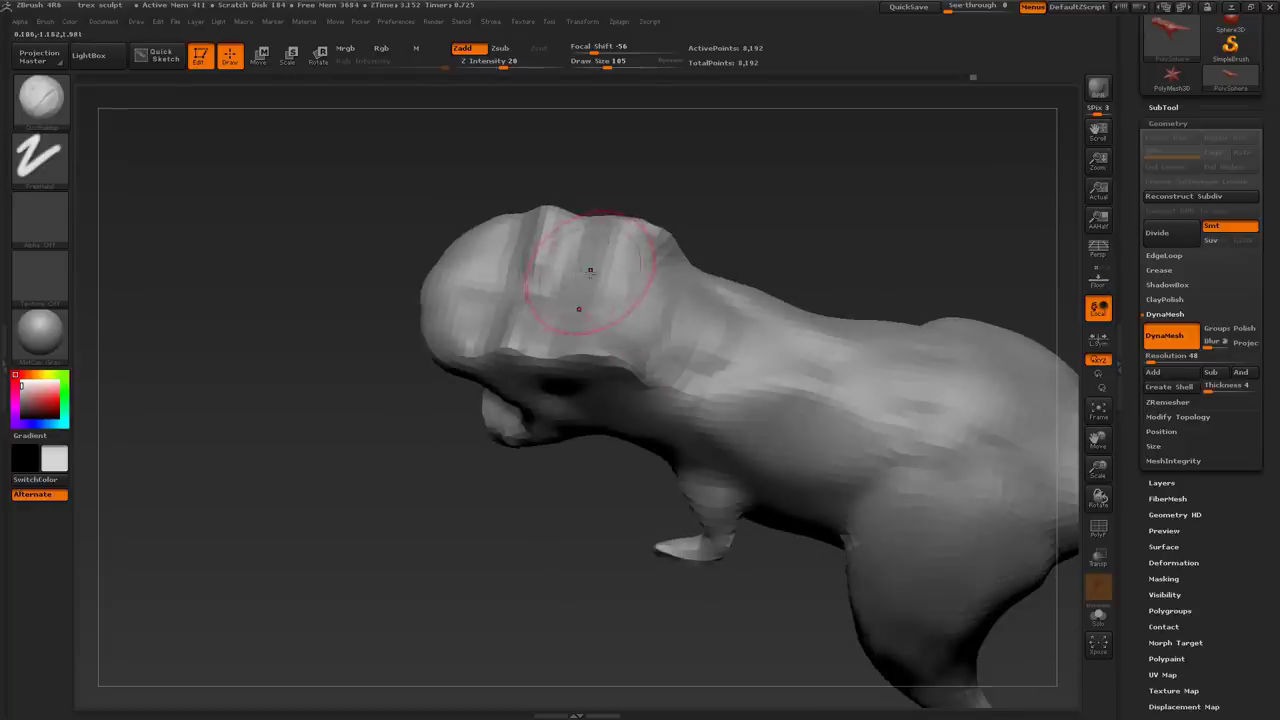
left_click_drag(541, 303, 700, 290)
mouse_move(679, 326)
right_mouse_down()
mouse_move(800, 310)
mouse_move(750, 320)
mouse_move(779, 322)
right_mouse_up()
left_click_drag(779, 321, 858, 241)
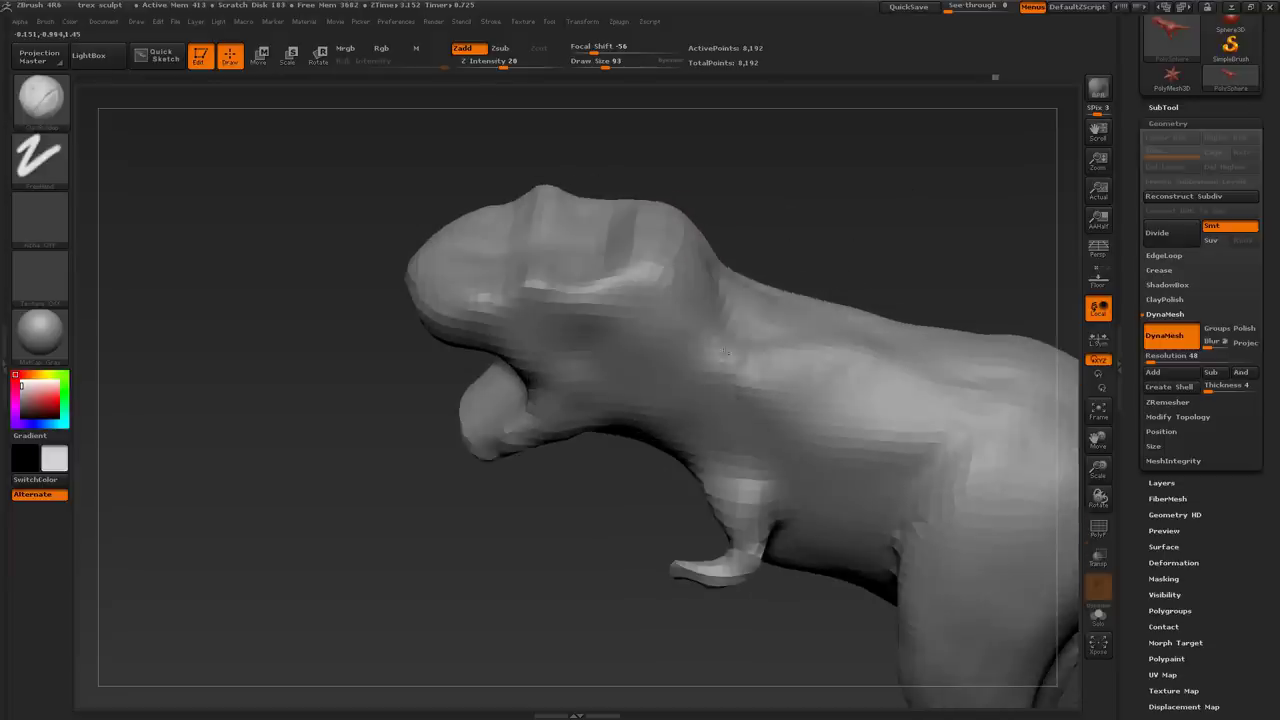
Fill out the sides of the neck behind the jaw with the ClayBuildup brush
left_click_drag(901, 248, 774, 353)
key("bracketleft")
mouse_move(685, 413)
right_mouse_down()
mouse_move(653, 214)
mouse_move(640, 329)
mouse_move(700, 340)
mouse_move(698, 300)
right_mouse_up()
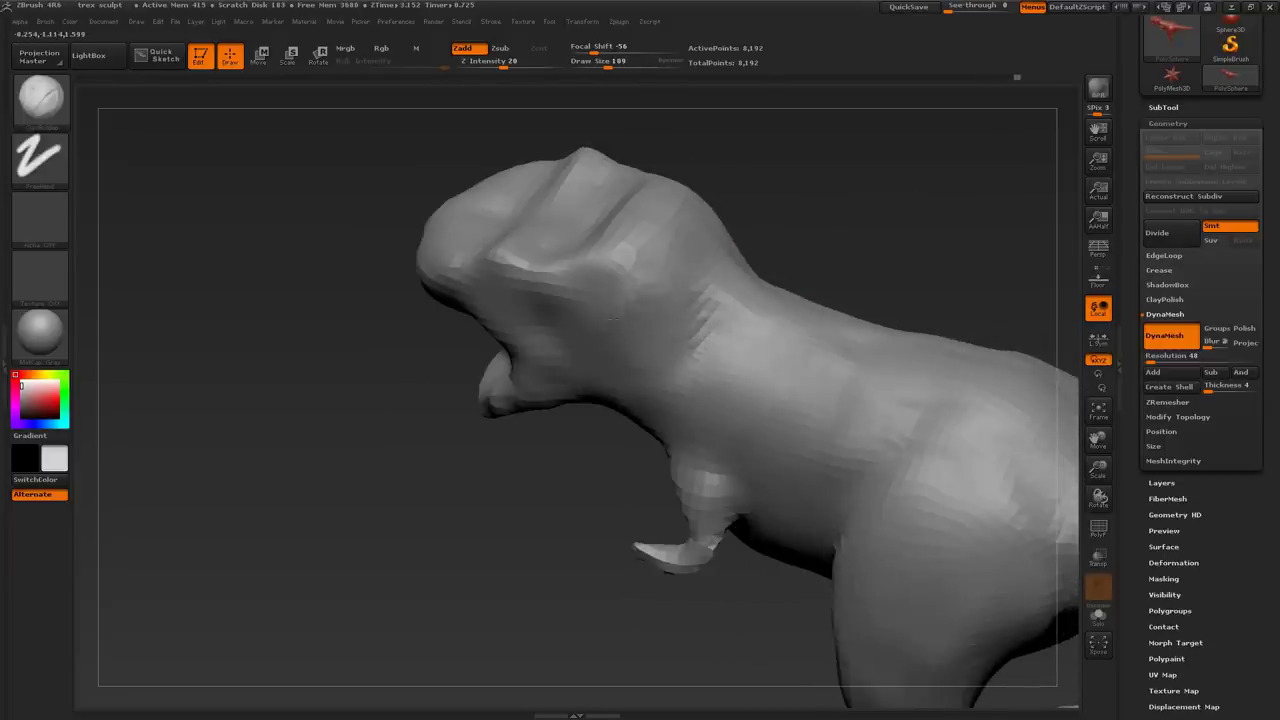
mouse_move(827, 246)
right_mouse_down()
mouse_move(843, 237)
mouse_move(634, 296)
right_mouse_up()
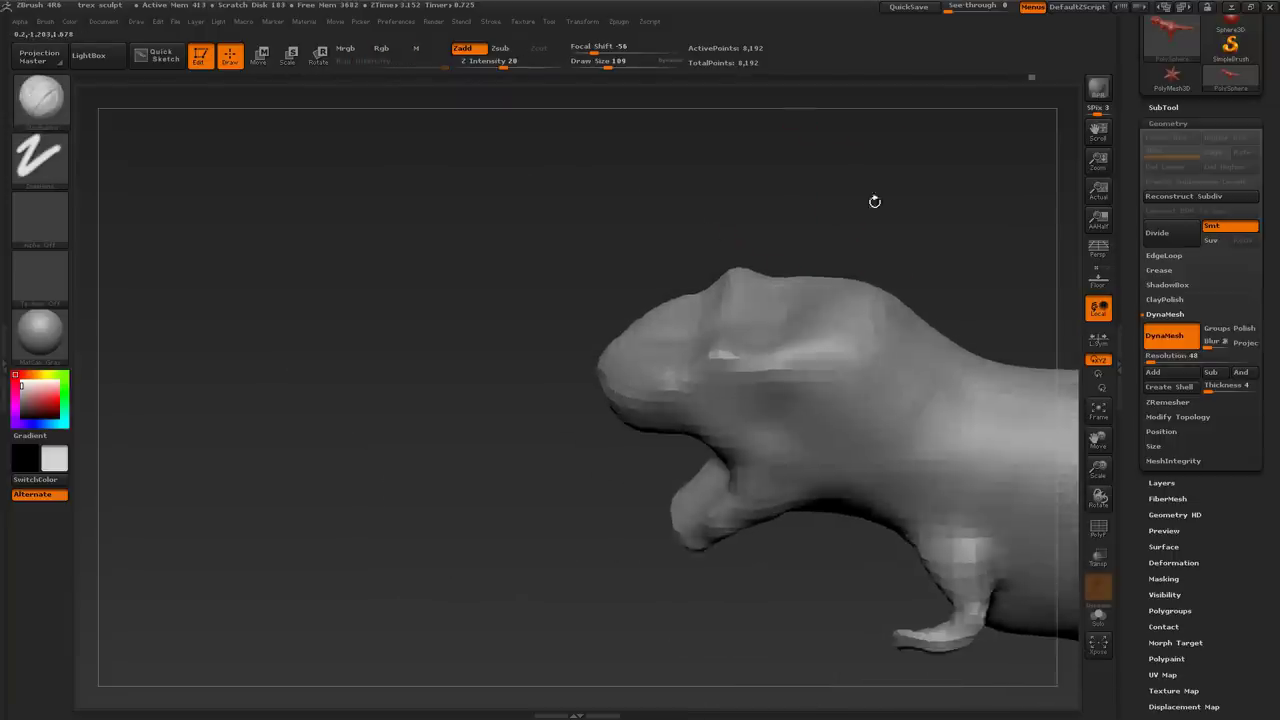
Compare the head's profile with the reference image and inspect the head in perspective with the reference hidden
mouse_move(874, 200)
left_mouse_down()
mouse_move(843, 177)
mouse_move(857, 254)
left_mouse_up()
key("shift+p")
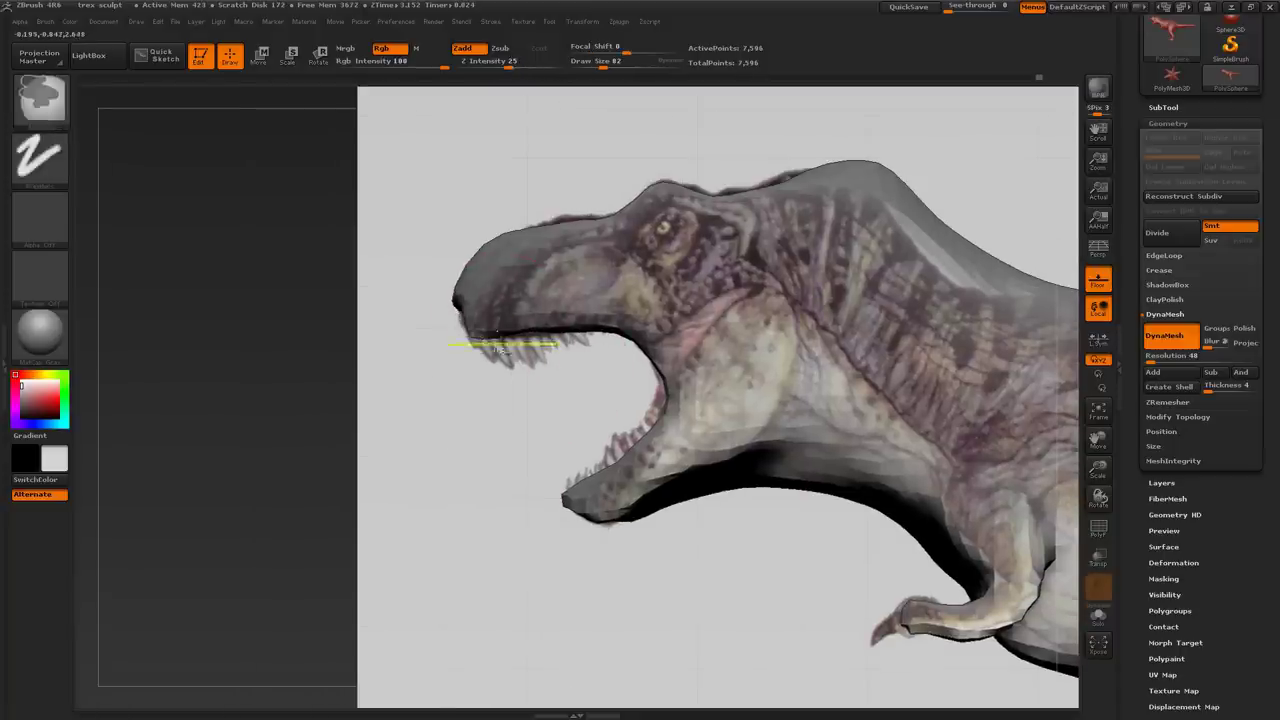
left_click(1098, 250)
left_click(1098, 281)
mouse_move(420, 480)
left_mouse_down()
mouse_move(434, 300)
mouse_move(500, 286)
mouse_move(477, 335)
left_mouse_up()
mouse_move(575, 288)
left_mouse_down()
mouse_move(774, 197)
mouse_move(483, 403)
left_mouse_up()
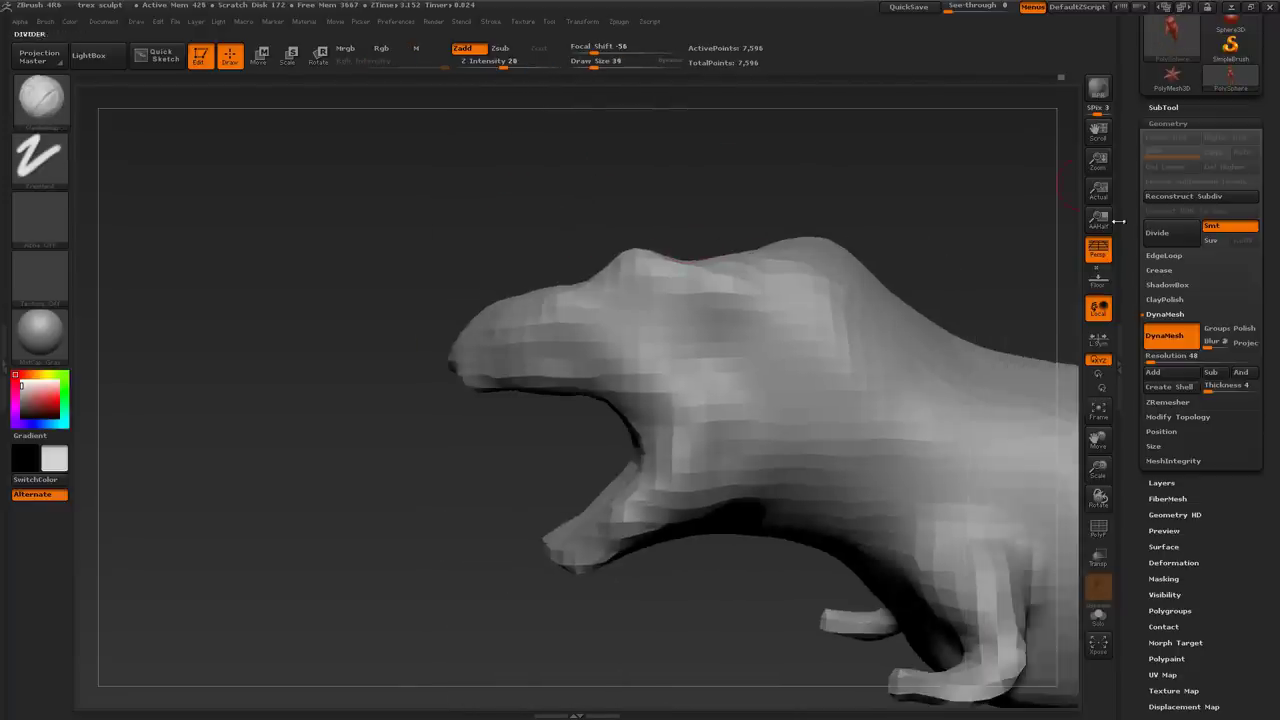
Turn perspective off, check the jaw against the reference, and sculpt a crease from the mouth corner into the cheek
left_click(1098, 279)
left_click(1098, 249)
left_click_drag(546, 466, 502, 457, "alt")
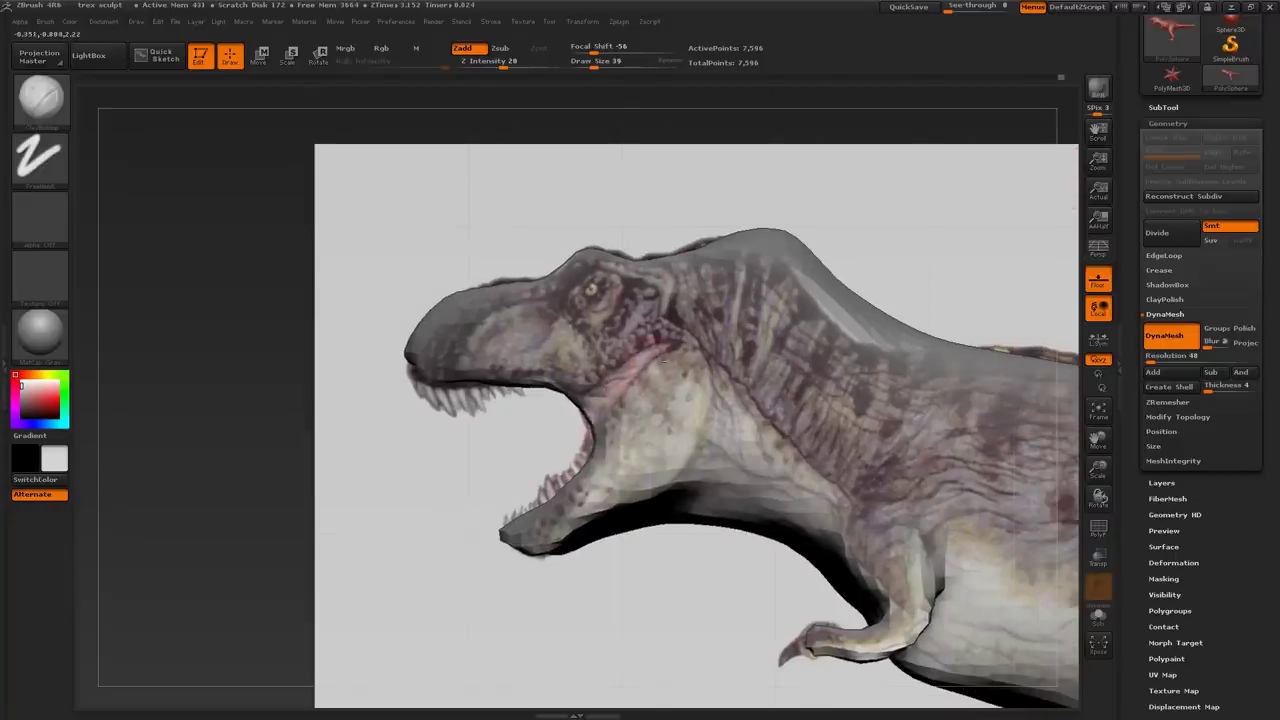
key("shift+p")
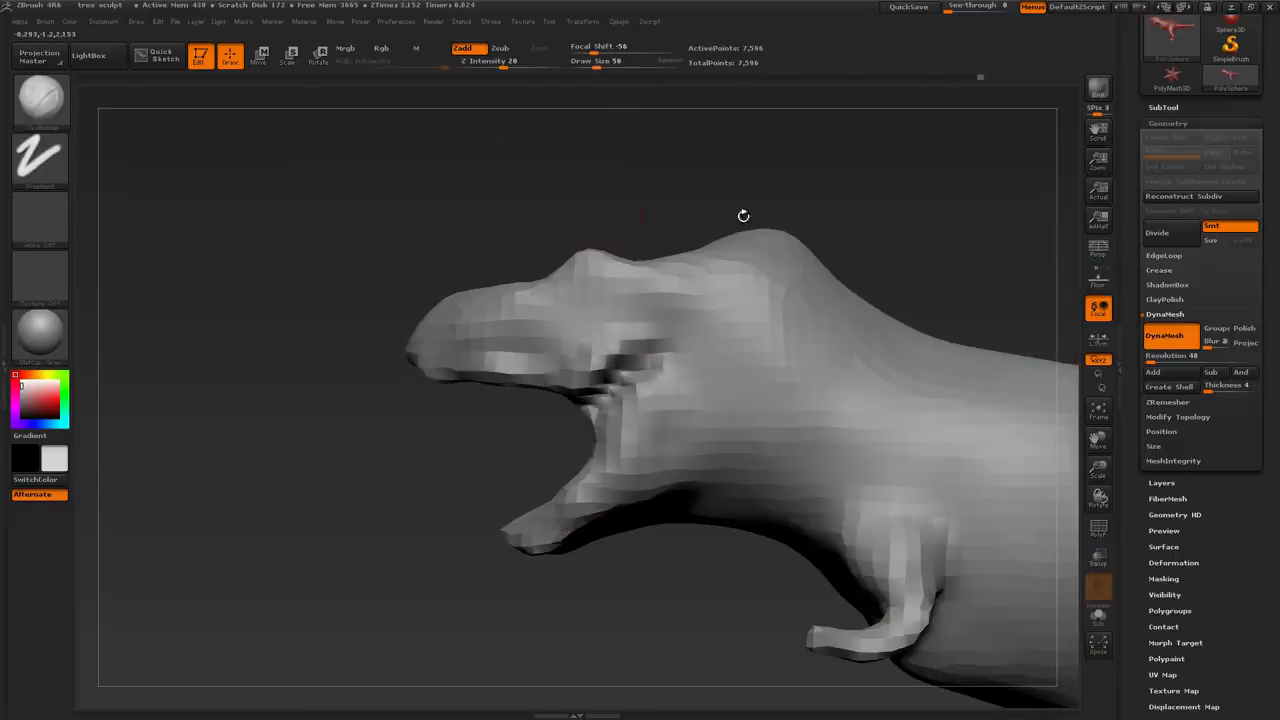
Show the reference and push the hump at the back of the neck down to its outline with the Move Topological brush
left_click(1098, 279)
key("b")
key("m")
key("t")
key("s")
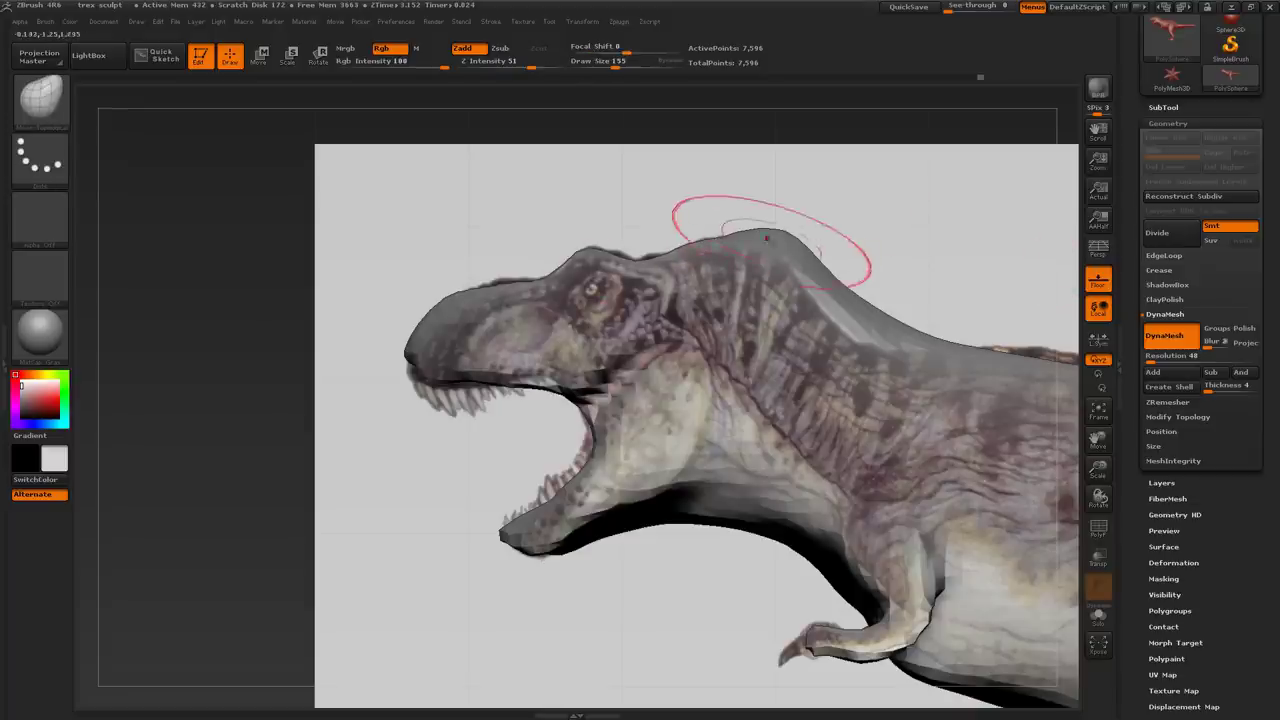
left_click_drag(802, 290, 821, 324)
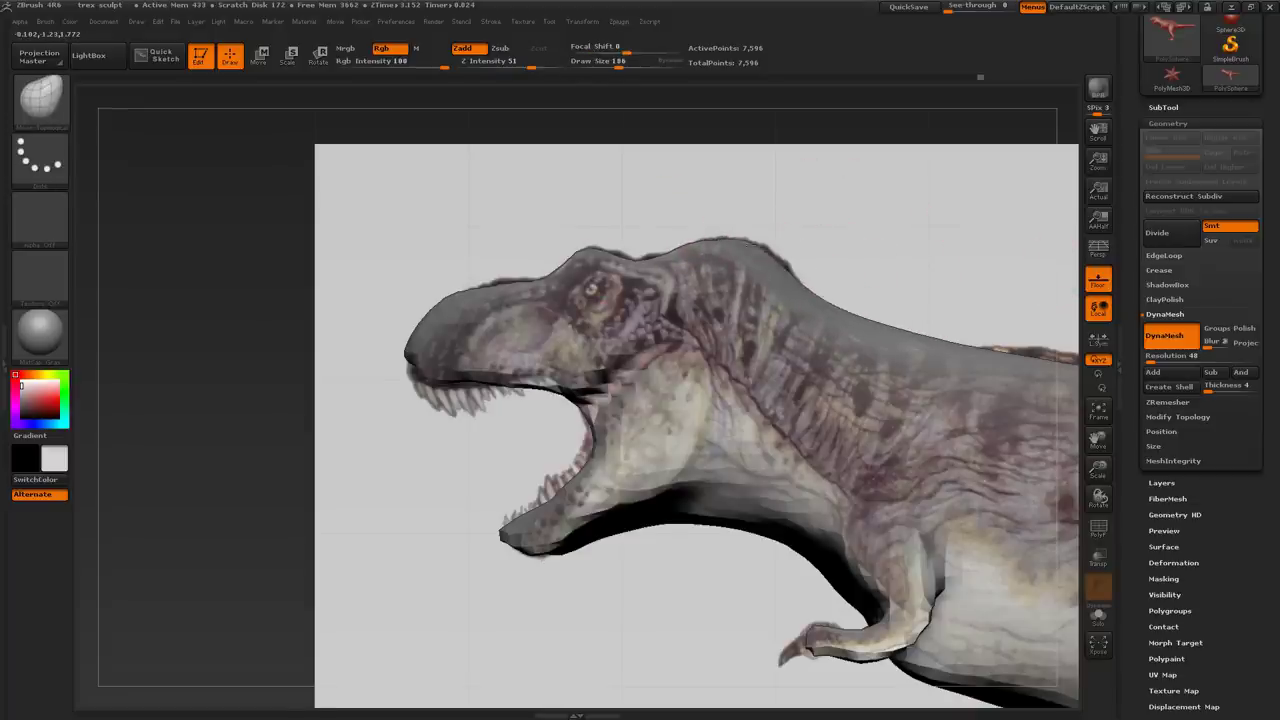
Fit the lower neck and upper back to the reference outline with a larger Move Topological brush
left_click_drag(754, 238, 590, 213, "alt")
left_click_drag(723, 303, 719, 319)
left_click_drag(743, 251, 610, 236, "alt")
left_click_drag(789, 171, 648, 158, "alt")
key("bracketright")
left_click_drag(831, 321, 840, 353)
left_click_drag(895, 305, 809, 275, "alt")
left_click_drag(811, 330, 808, 320)
left_click_drag(495, 283, 634, 302, "alt")
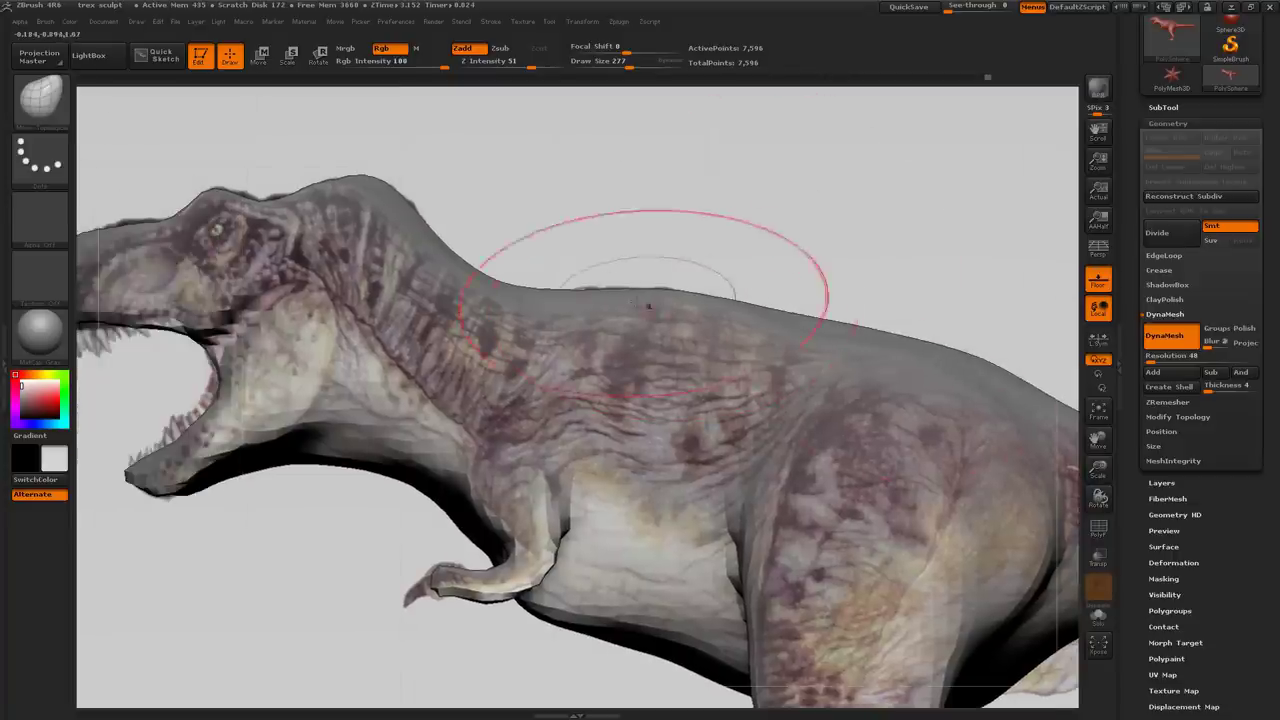
Fit the brow and the dip behind it to the reference outline with the Move Topological brush at draw size 131
key("minus")
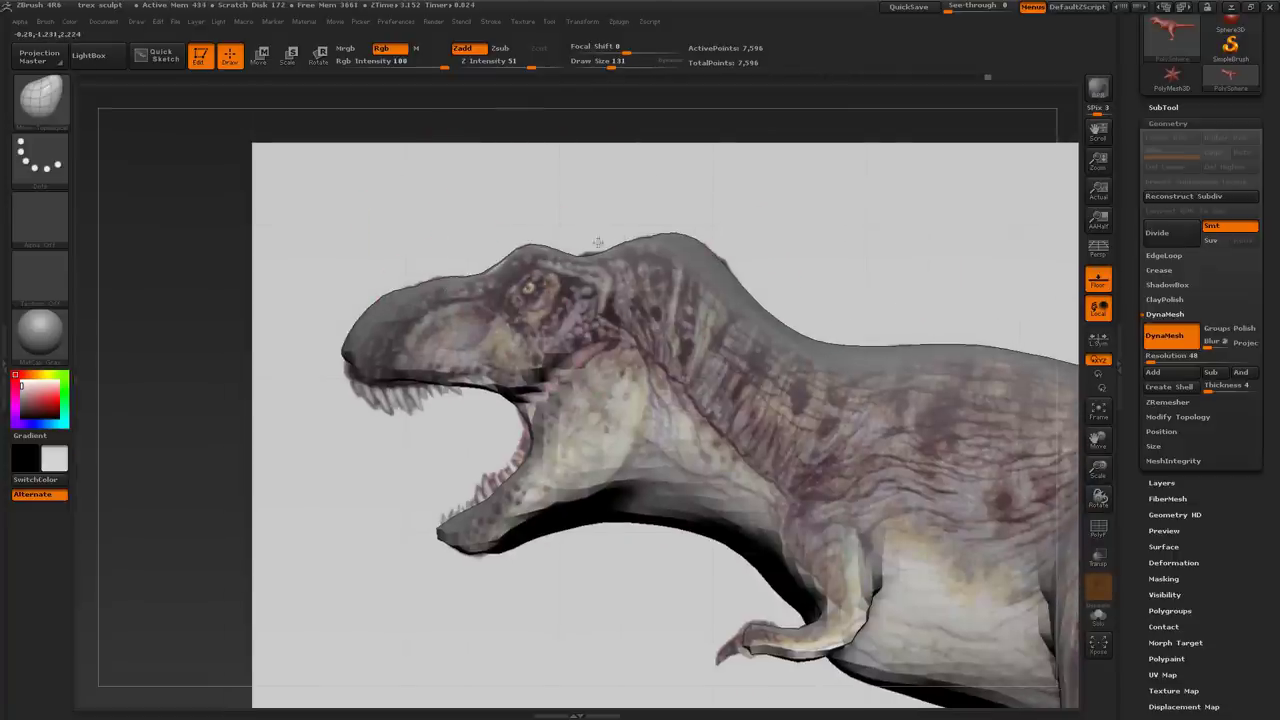
key("plus")
key("plus")
left_click_drag(689, 289, 686, 296, "alt")
key("1")
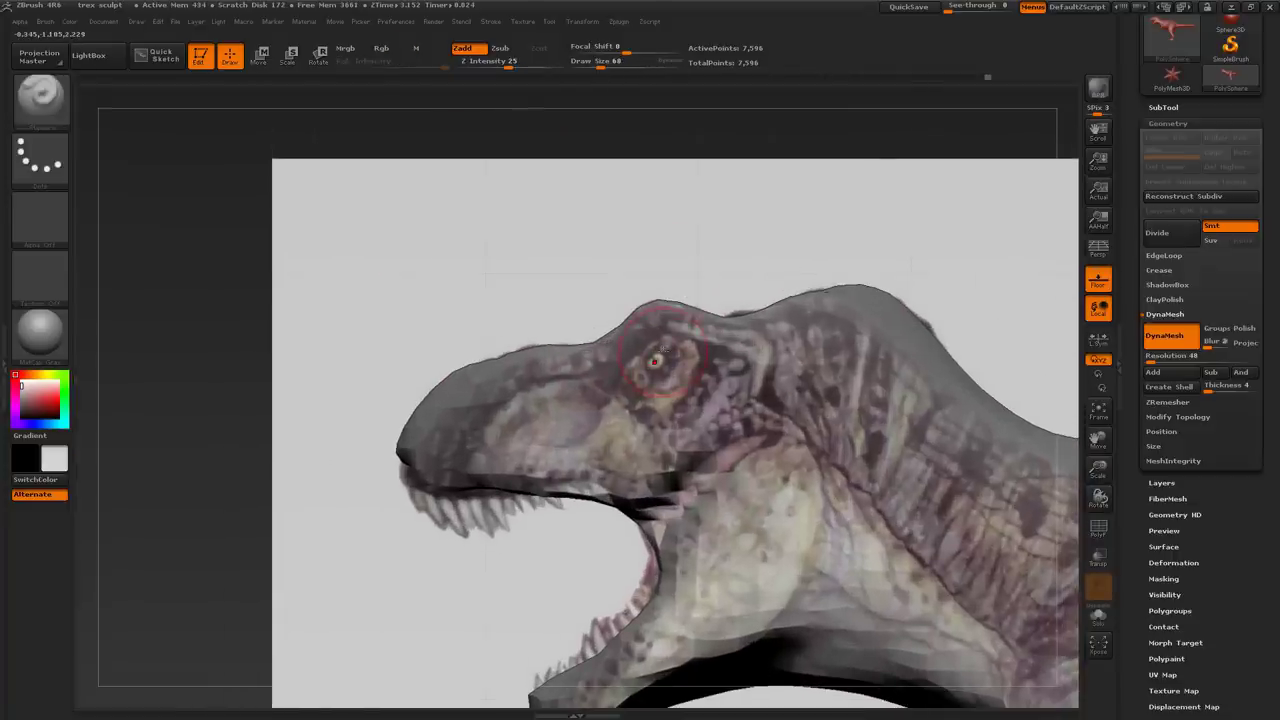
Hide the reference, hollow the eye socket below the brow with the ClayBuildup brush at draw size 37, and turn perspective on
left_click(1098, 280)
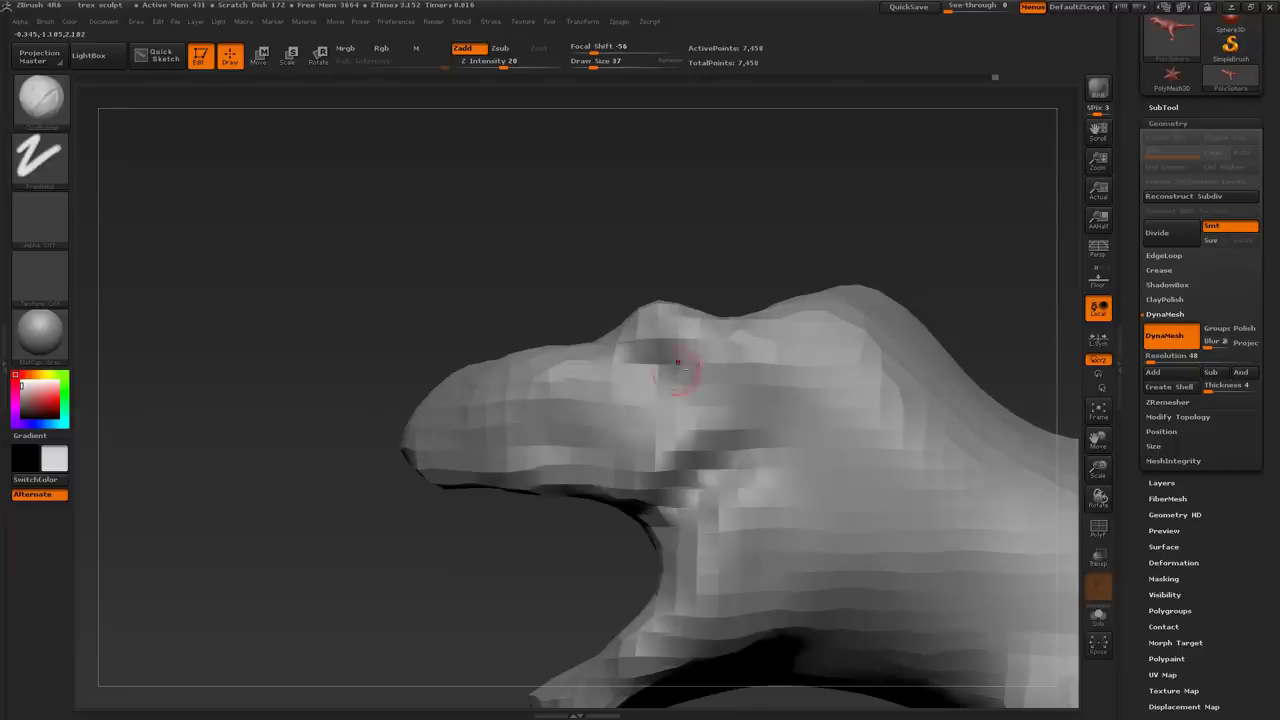
left_click_drag(937, 252, 811, 274, "alt")
left_click(1097, 250)
mouse_move(890, 274)
left_mouse_down("alt")
mouse_move(726, 349)
mouse_move(765, 295)
mouse_move(720, 360)
left_mouse_up("alt")
Build up the side of the neck behind the head with the ClayBuildup brush at draw sizes 122 and 105
key("bracketright")
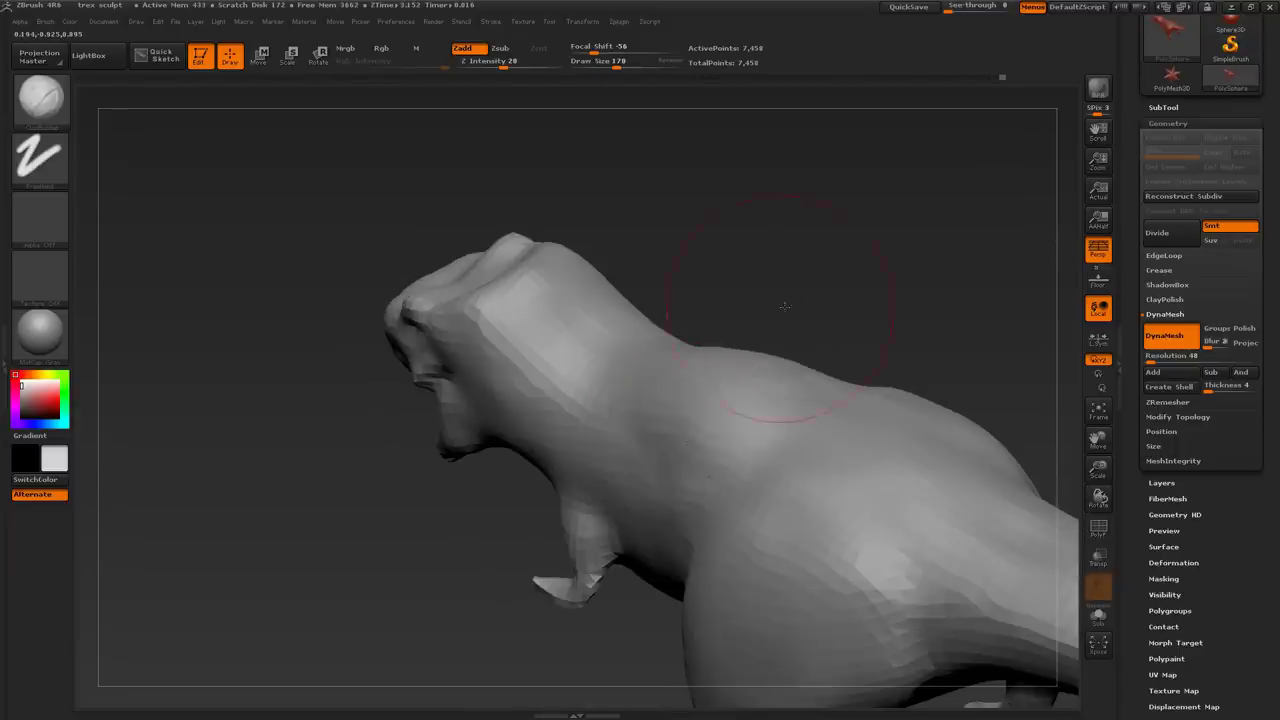
mouse_move(797, 304)
left_mouse_down()
mouse_move(757, 249)
mouse_move(830, 290)
left_mouse_up()
key("s")
left_click_drag(598, 323, 584, 323)
right_click_drag(586, 323, 560, 319)
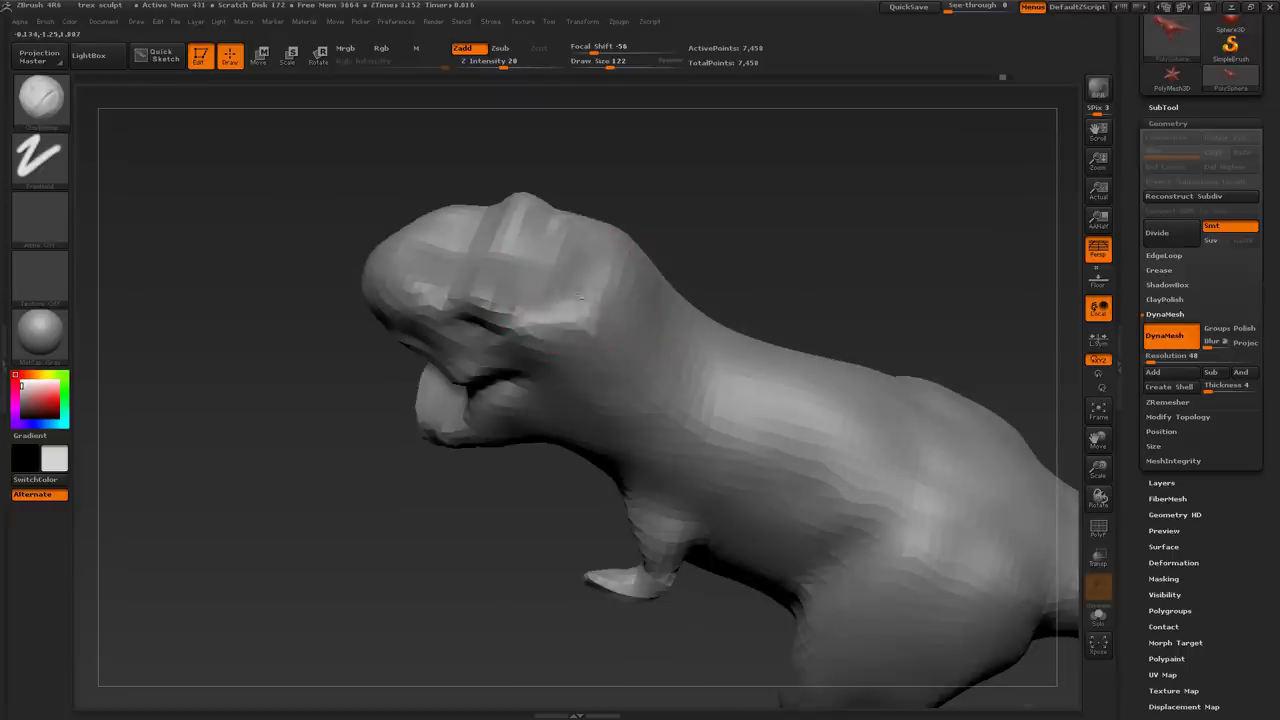
mouse_move(714, 264)
left_mouse_down()
mouse_move(763, 257)
mouse_move(608, 326)
mouse_move(703, 289)
left_mouse_up()
mouse_move(766, 252)
left_mouse_down()
mouse_move(819, 236)
mouse_move(636, 286)
left_mouse_up()
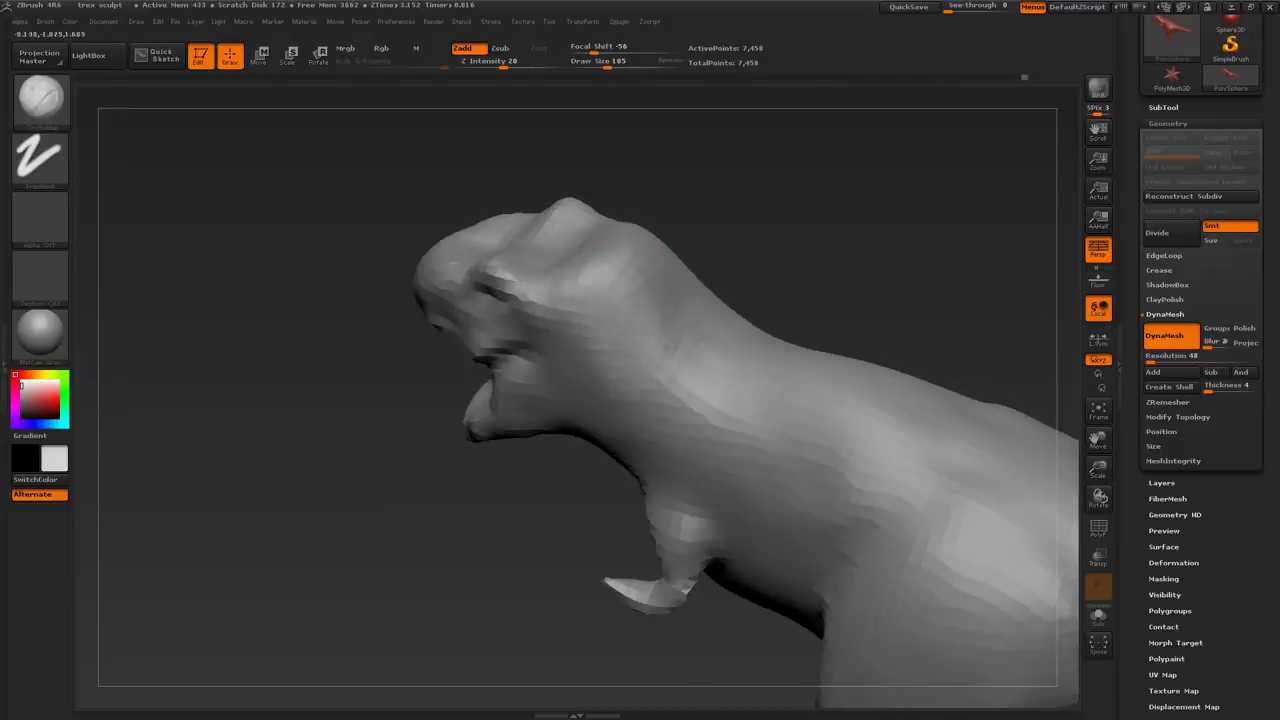
Reshape the width of the head from above and below with the Move Topological brush at draw sizes 203 and 175
left_click_drag(722, 240, 668, 303)
mouse_move(748, 262)
left_mouse_down()
mouse_move(811, 231)
mouse_move(850, 351)
mouse_move(830, 460)
mouse_move(800, 480)
left_mouse_up()
key("b")
key("m")
key("t")
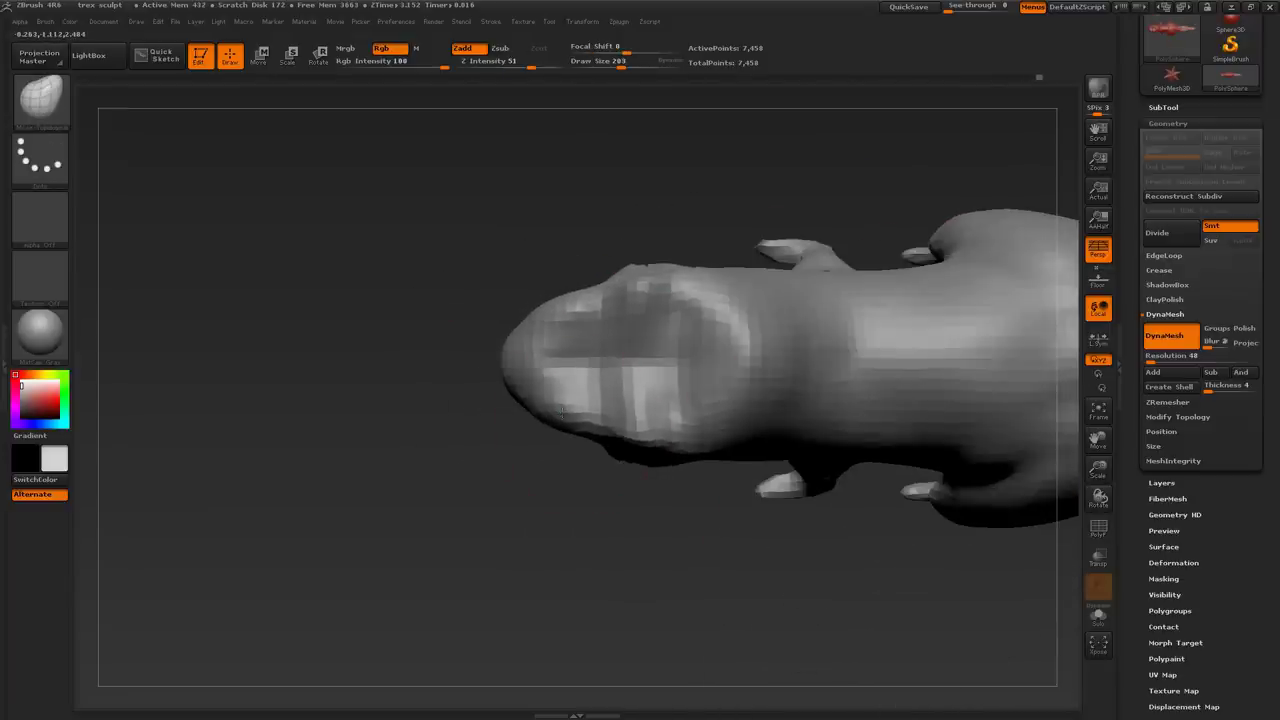
left_click_drag(561, 410, 645, 362)
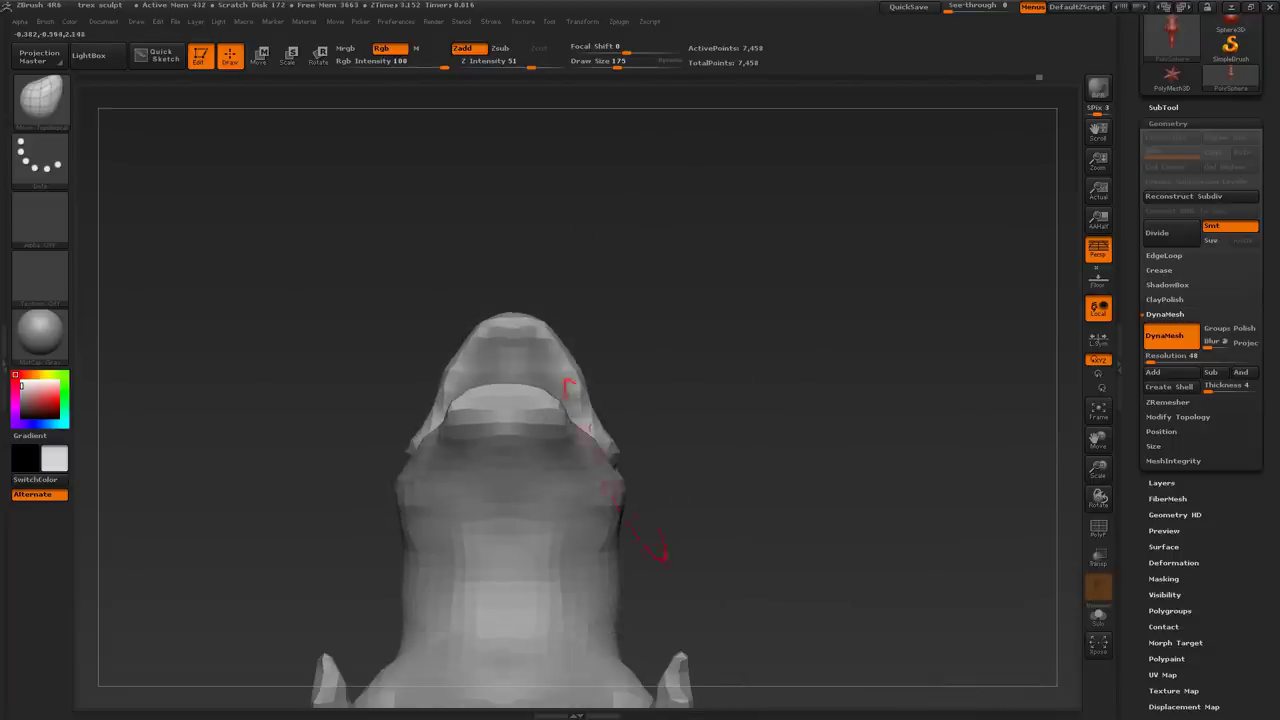
Build up the sides of the lower jaw with the ClayBuildup brush
key("b")
key("c")
key("b")
mouse_move(595, 401)
left_mouse_down()
mouse_move(766, 317)
mouse_move(737, 414)
mouse_move(418, 458)
mouse_move(572, 410)
left_mouse_up()
mouse_move(800, 462)
left_mouse_down()
mouse_move(880, 280)
mouse_move(928, 263)
mouse_move(675, 396)
mouse_move(724, 305)
left_mouse_up()
key("b")
key("c")
key("b")
Sculpt the underside of the lower jaw and the throat with a resized Standard brush
key("b")
key("s")
key("t")
left_click_drag(693, 457, 641, 436)
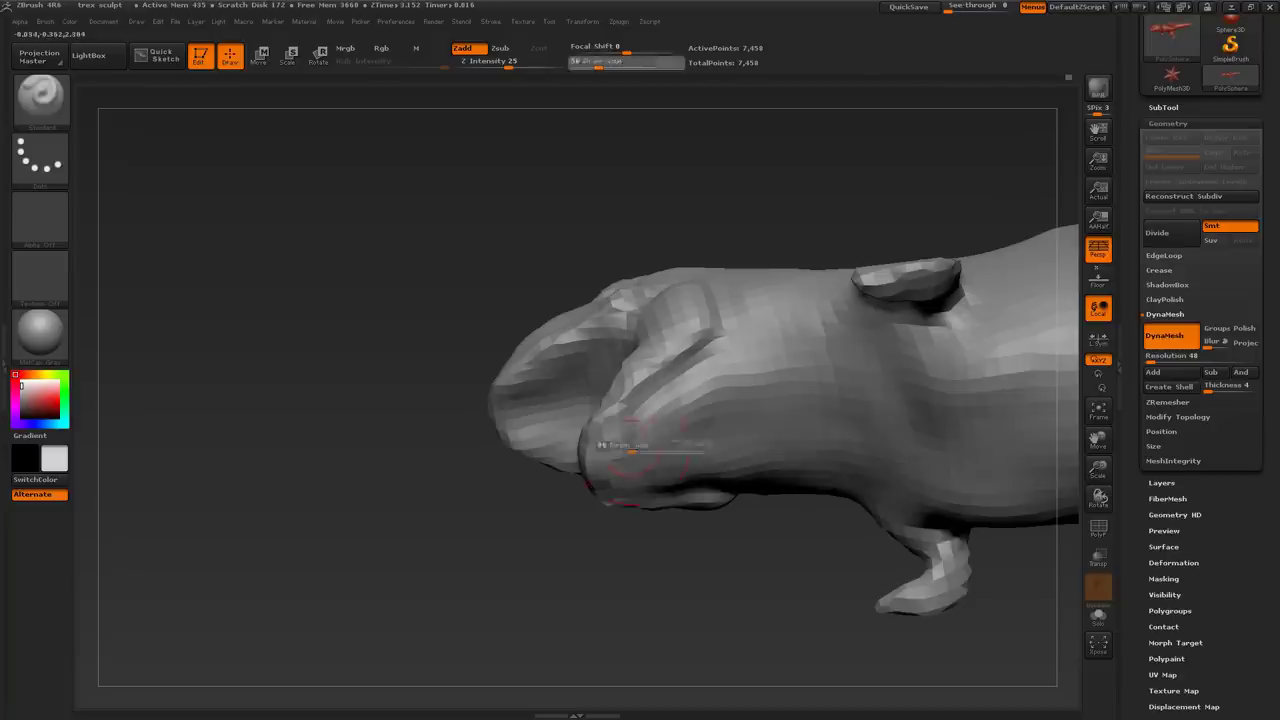
mouse_move(710, 424)
right_mouse_down()
mouse_move(654, 429)
mouse_move(668, 510)
mouse_move(677, 480)
right_mouse_up()
key("s")
mouse_move(705, 300)
right_mouse_down()
mouse_move(800, 254)
mouse_move(837, 257)
mouse_move(700, 300)
right_mouse_up()
key("s")
left_click_drag(662, 307, 656, 307)
mouse_move(656, 307)
right_mouse_down()
mouse_move(744, 374)
mouse_move(814, 206)
mouse_move(846, 218)
right_mouse_up()
mouse_move(638, 278)
right_mouse_down("shift")
mouse_move(777, 260)
mouse_move(786, 343)
mouse_move(786, 256)
right_mouse_up("shift")
Adjust the proportions of the head and jaw with the Move Topological brush at draw size 109
key("b")
key("m")
key("t")
key("s")
right_click_drag(659, 297, 626, 246)
key("s")
left_click_drag(600, 246, 586, 246)
mouse_move(640, 400)
right_mouse_down()
mouse_move(620, 355)
mouse_move(630, 330)
right_mouse_up()
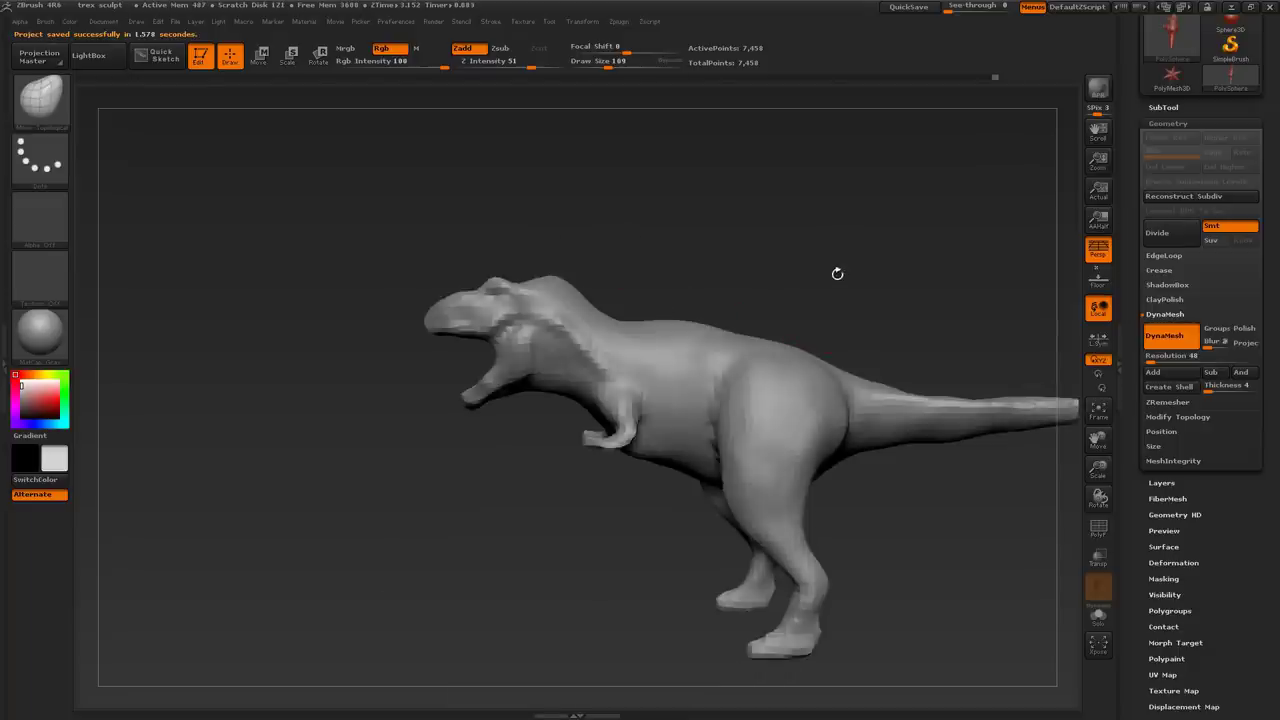
Build up the shoulder and chest around the arm with the ClayBuildup brush at draw size 118
mouse_move(975, 445)
right_mouse_down("alt")
mouse_move(809, 360)
mouse_move(909, 451)
mouse_move(586, 249)
right_mouse_up("alt")
key("b")
key("c")
key("b")
left_click_drag(449, 245, 540, 330)
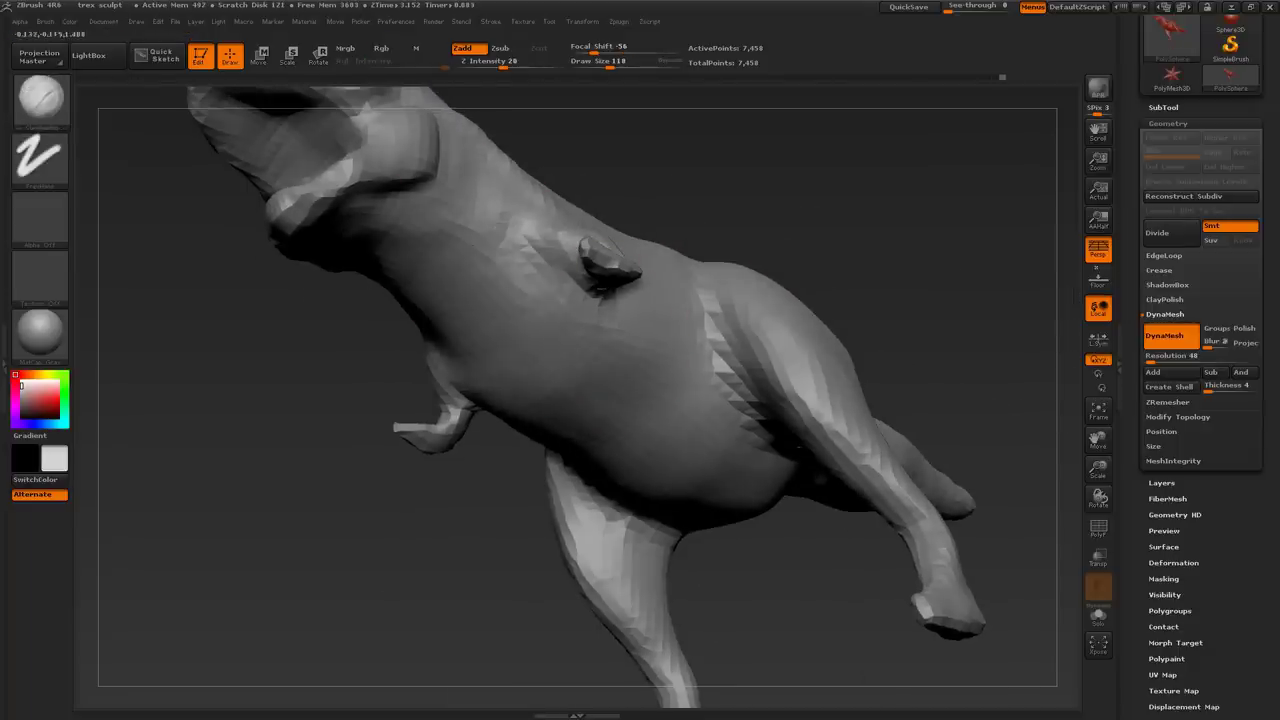
mouse_move(540, 330)
right_mouse_down()
mouse_move(634, 429)
mouse_move(921, 394)
right_mouse_up()
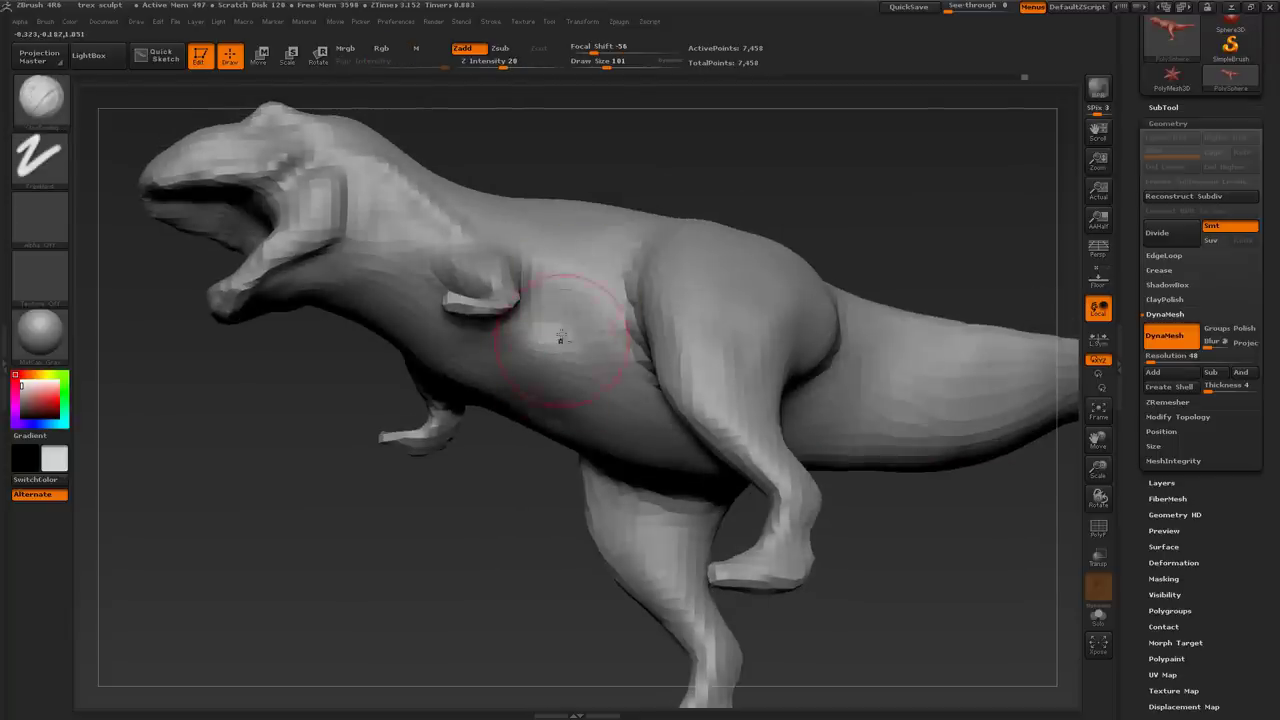
Show the reference and pull the tail tip along its outline with the Move Topological brush
left_click_drag(712, 190, 977, 186)
left_click(1098, 278)
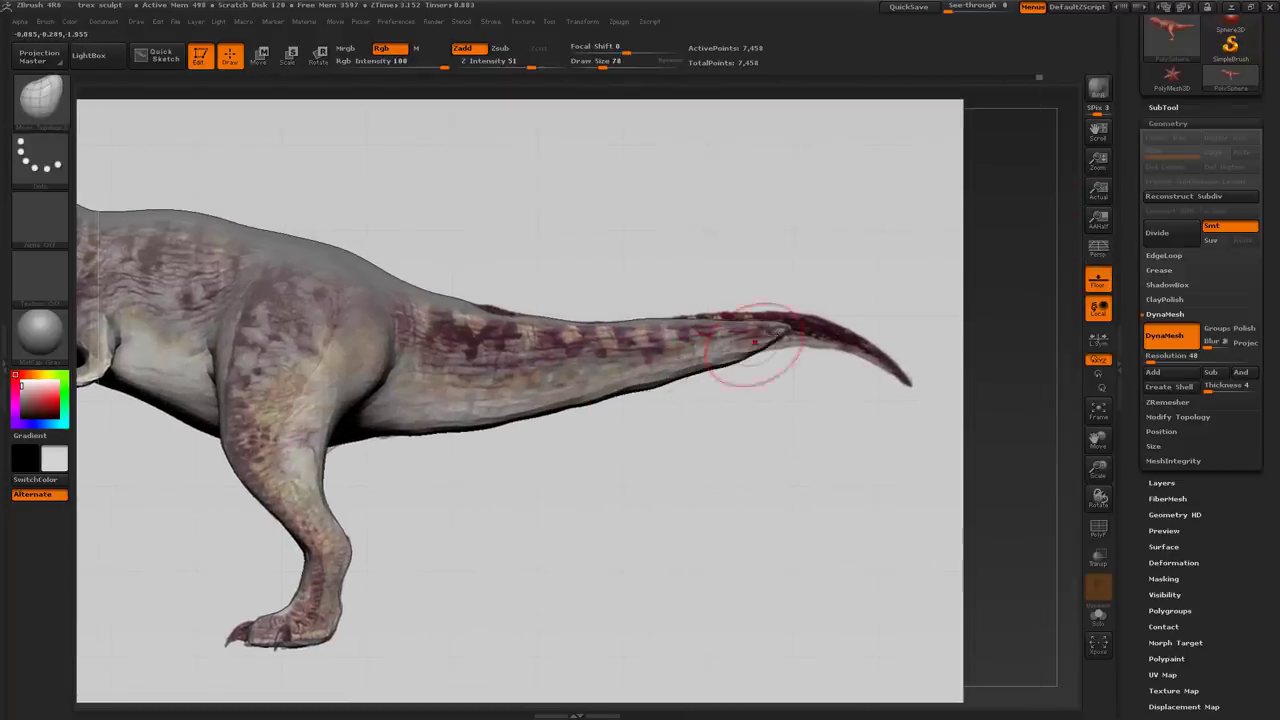
key("s")
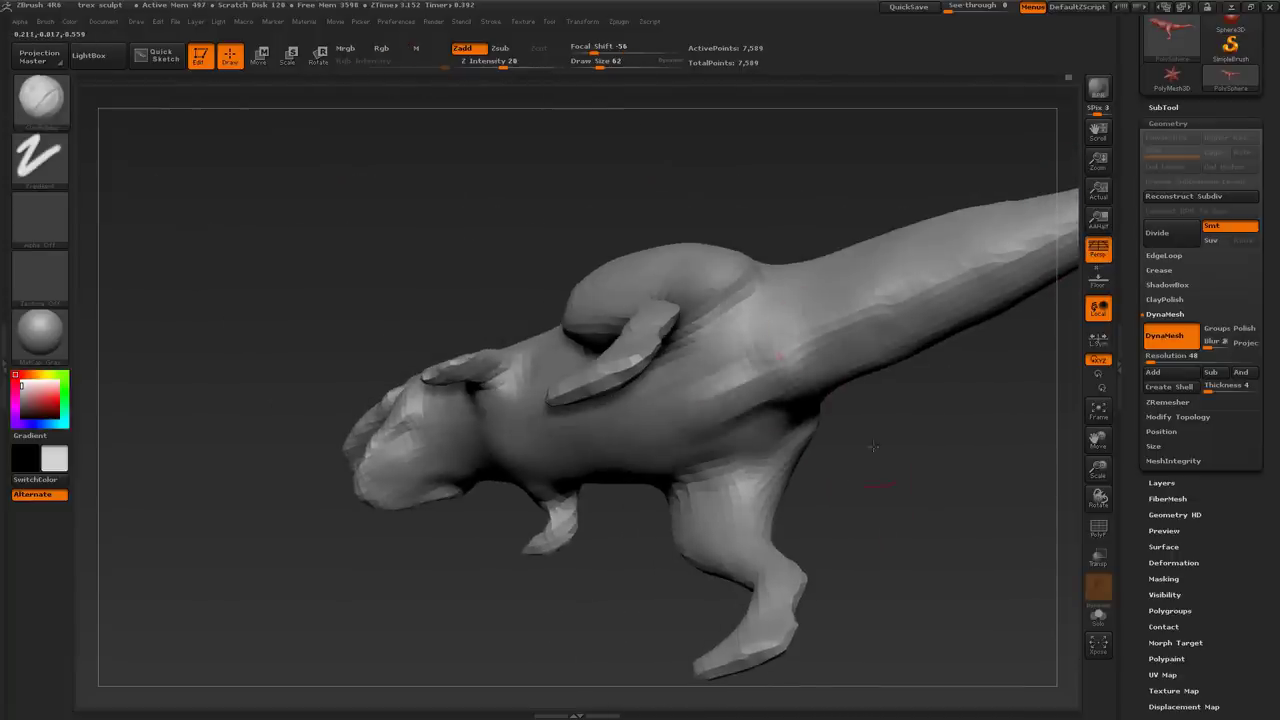
Shape the belly between the legs and the underside of the tail base with the ClayBuildup brush at draw size 65
mouse_move(873, 446)
left_mouse_down()
mouse_move(857, 508)
mouse_move(850, 380)
mouse_move(490, 456)
mouse_move(660, 412)
left_mouse_up()
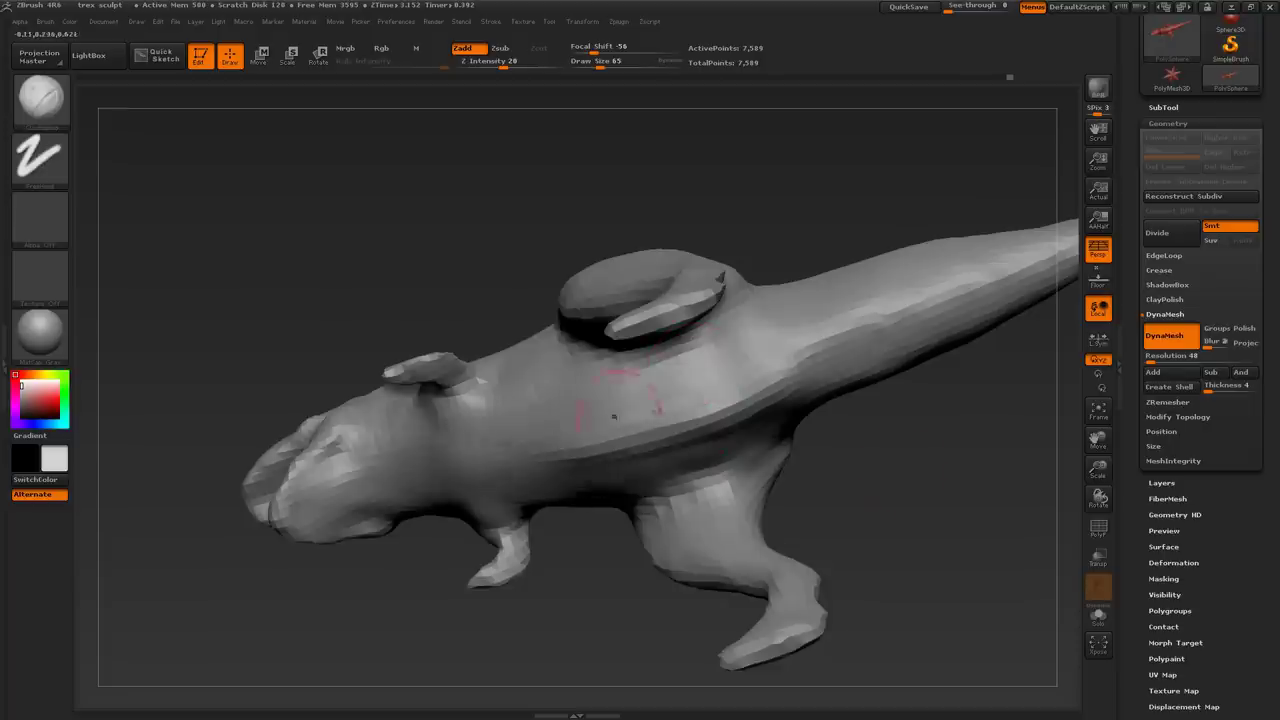
left_click_drag(614, 417, 737, 383)
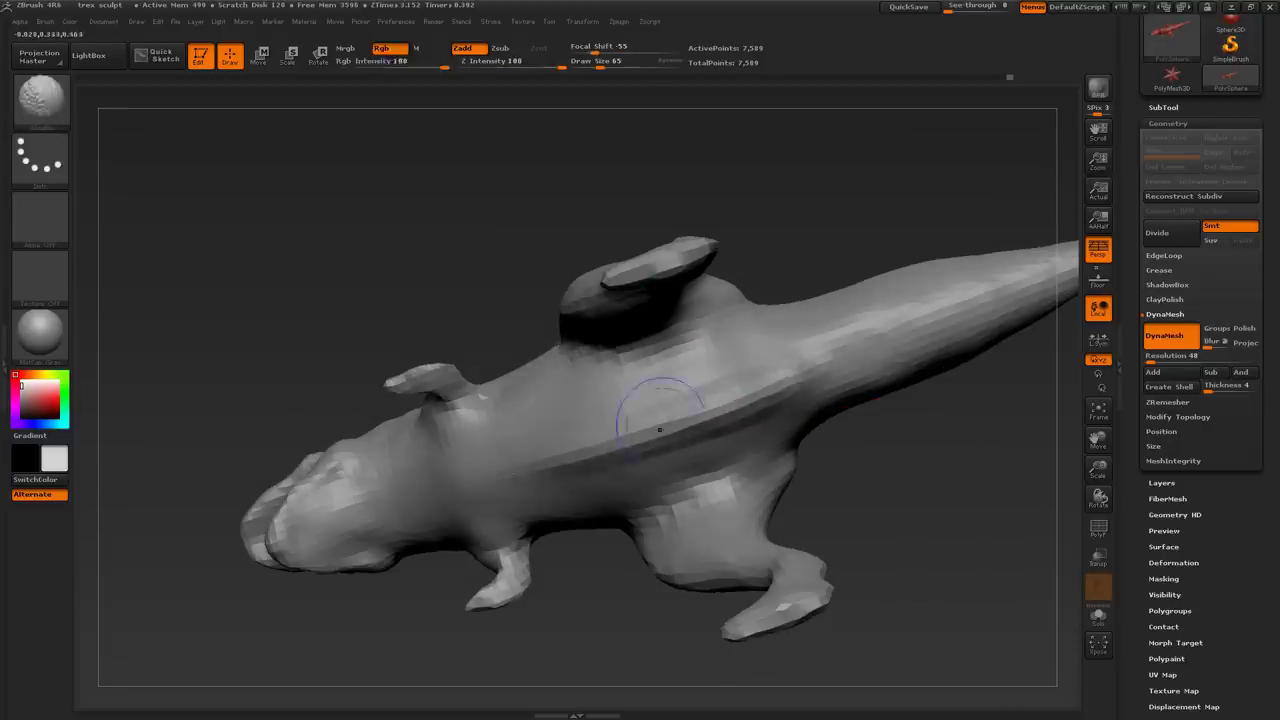
left_click_drag(862, 445, 826, 341)
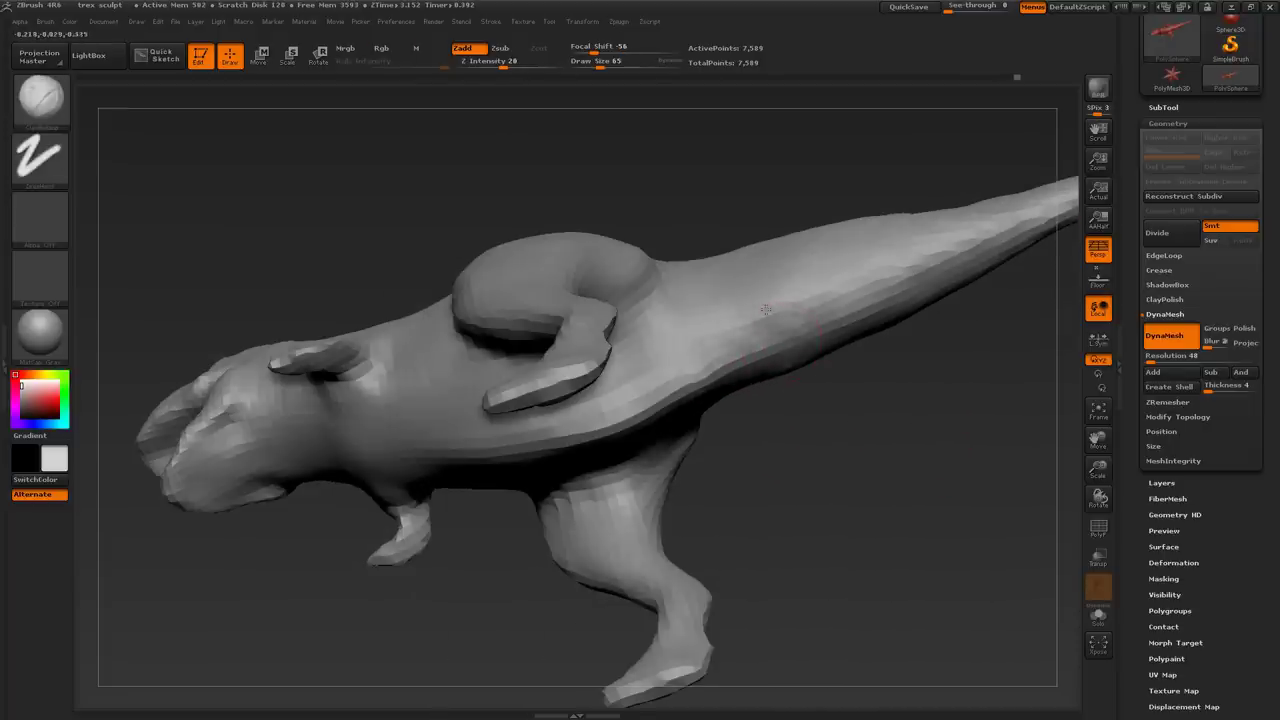
mouse_move(820, 500)
left_mouse_down()
mouse_move(893, 486)
mouse_move(817, 271)
mouse_move(680, 338)
left_mouse_up()
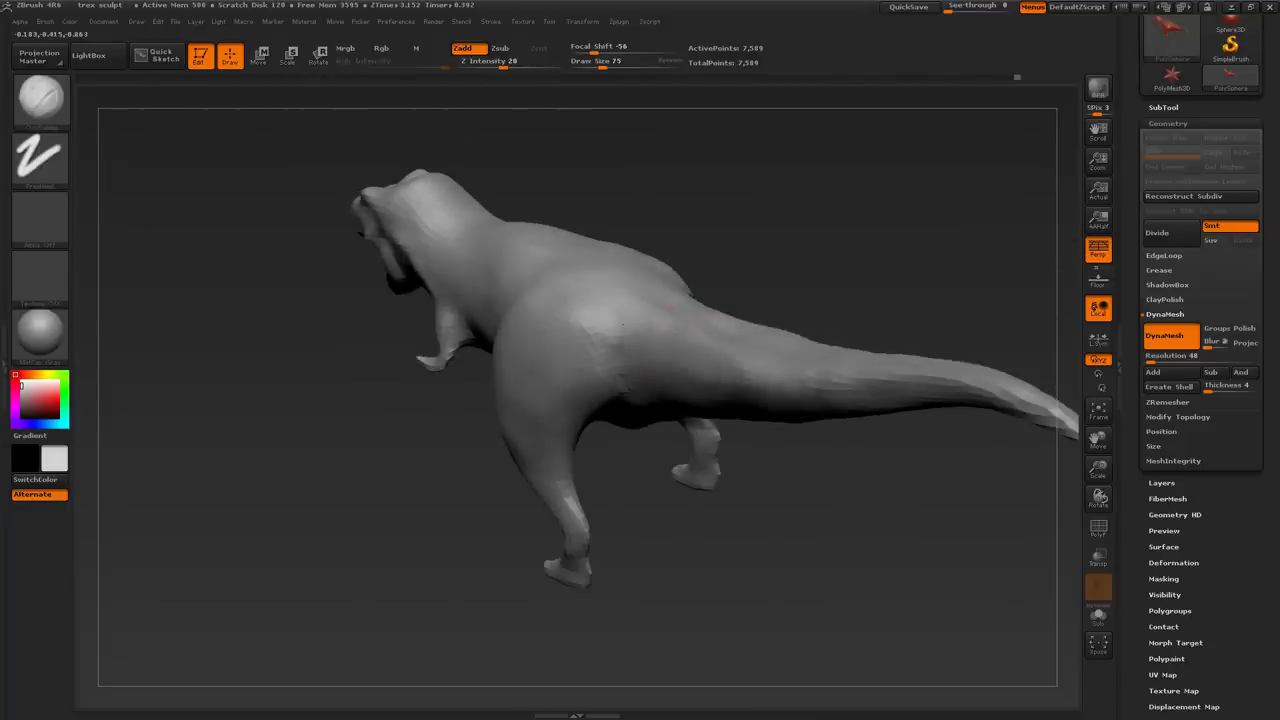
Blend the hips into the tail and fill out the tail's length with the ClayBuildup brush at draw size 53
mouse_move(861, 376)
left_mouse_down()
mouse_move(700, 306)
mouse_move(770, 330)
mouse_move(755, 352)
left_mouse_up()
key("s")
left_click_drag(755, 352, 748, 352)
mouse_move(854, 311)
left_mouse_down()
mouse_move(790, 320)
mouse_move(727, 302)
left_mouse_up()
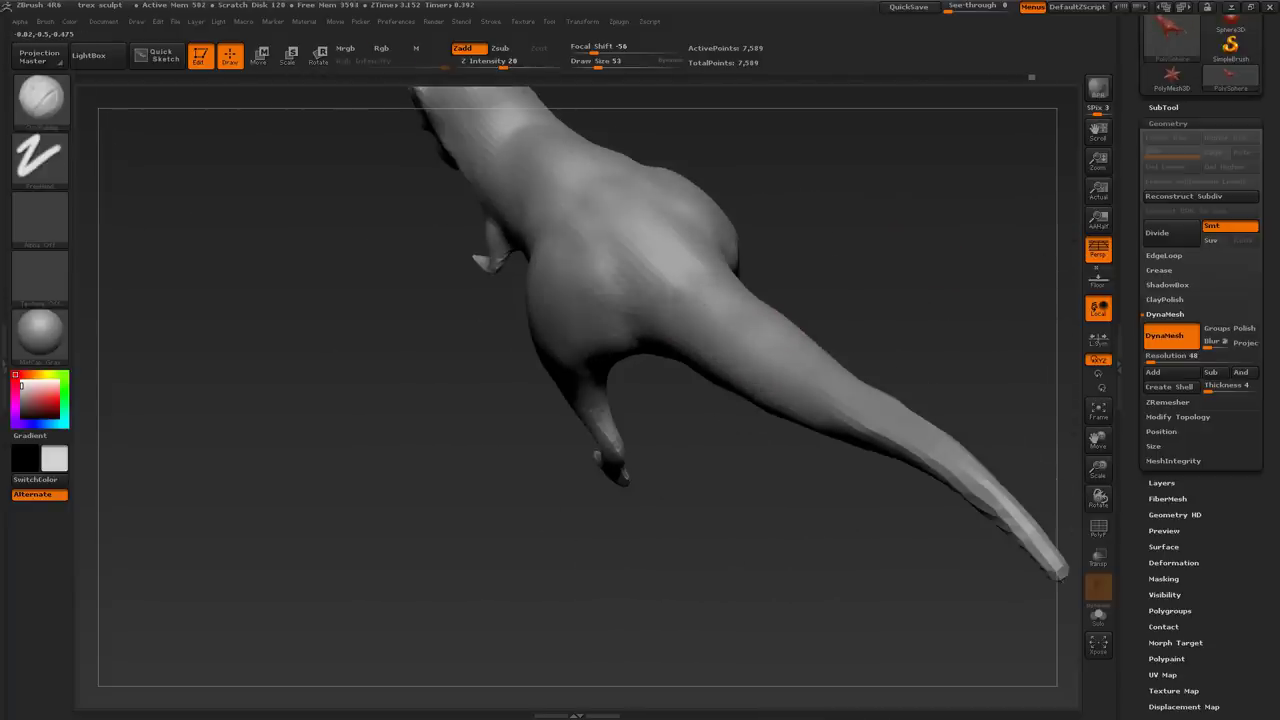
left_click_drag(679, 216, 752, 457)
left_click_drag(889, 443, 960, 486)
Set the DynaMesh resolution to 64 and remesh the model
left_click_drag(380, 404, 560, 440, "alt")
key("Return")
left_click_drag(660, 474, 744, 512, "ctrl")
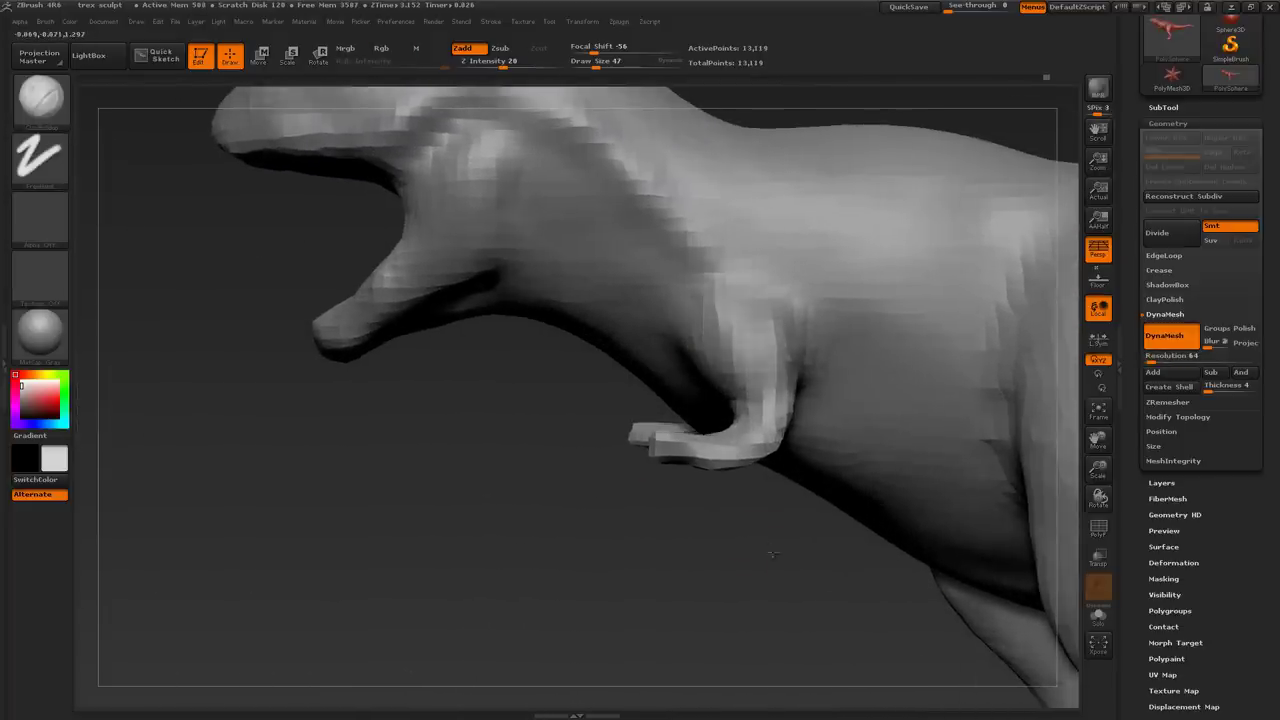
Reshape the forearm and hand with the Move Topological brush and smooth the area around them
key("b")
key("m")
key("t")
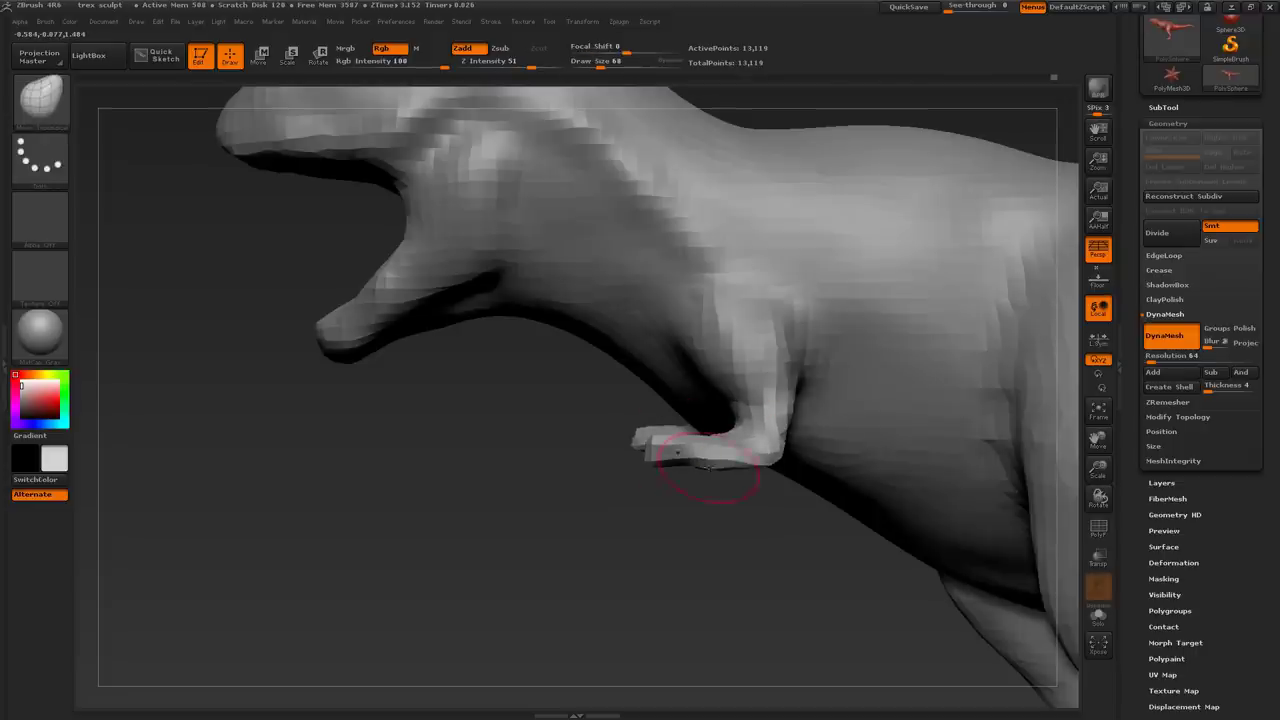
left_click_drag(686, 530, 655, 447)
mouse_move(790, 500)
left_mouse_down()
mouse_move(814, 514)
mouse_move(883, 440)
mouse_move(714, 400)
mouse_move(651, 437)
mouse_move(837, 291)
mouse_move(686, 443)
mouse_move(737, 491)
mouse_move(770, 388)
mouse_move(706, 483)
mouse_move(829, 371)
mouse_move(886, 254)
mouse_move(692, 434)
mouse_move(662, 441)
left_mouse_up()
mouse_move(548, 414)
left_mouse_down("shift")
mouse_move(606, 603)
mouse_move(762, 434)
left_mouse_up("shift")
Carve the crease from the mouth corner down the neck with the Standard and Dam_Standard brushes at draw size 50
key("s")
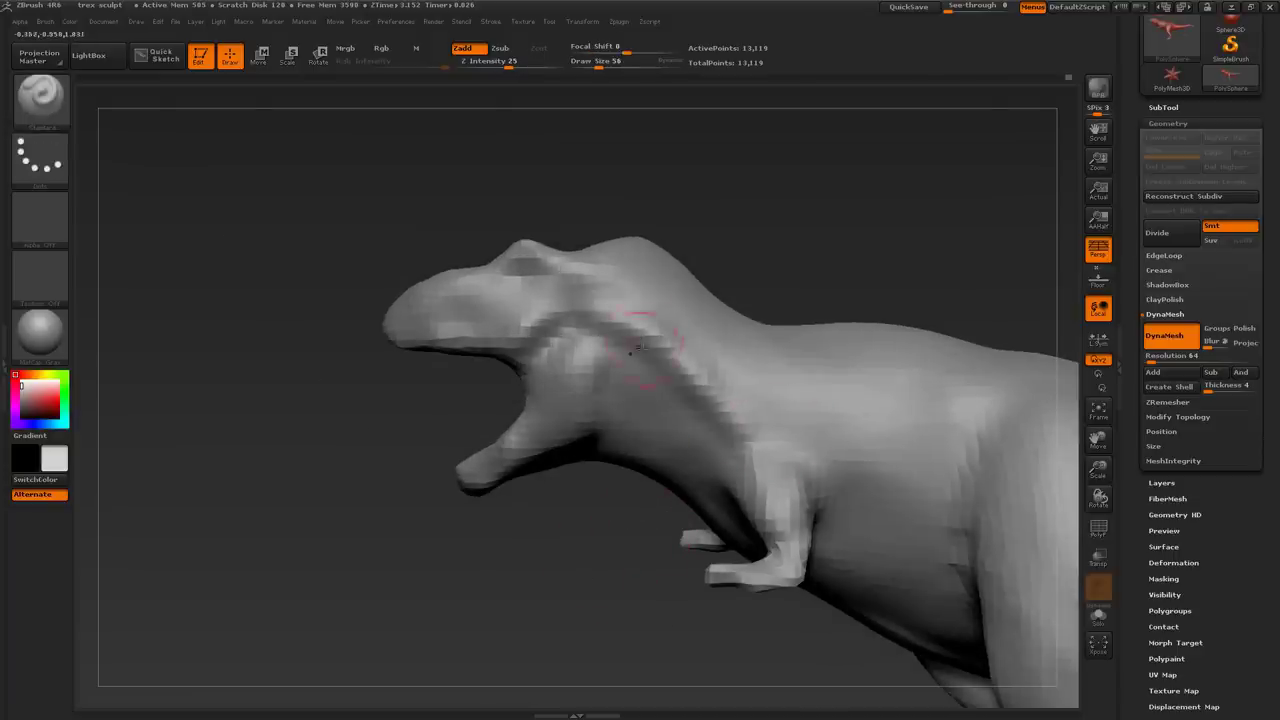
left_click_drag(870, 225, 915, 335, "alt")
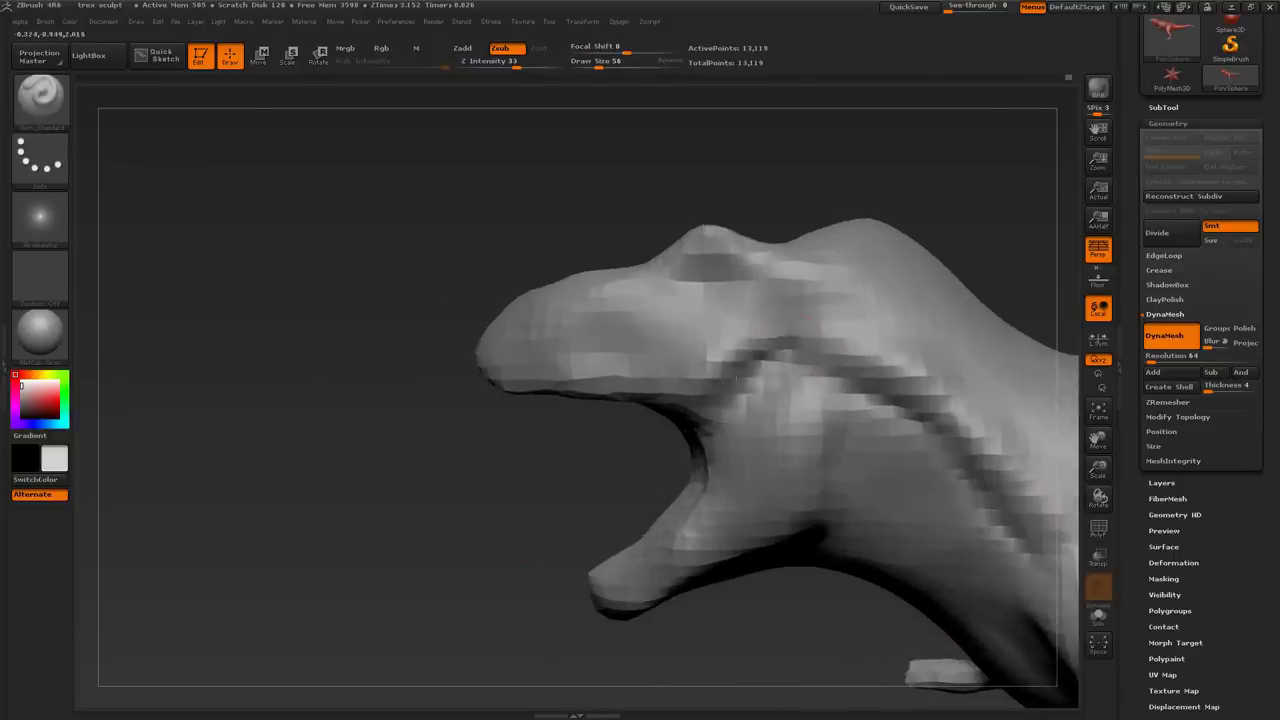
left_click_drag(696, 418, 855, 199)
left_click_drag(494, 402, 554, 375, "shift")
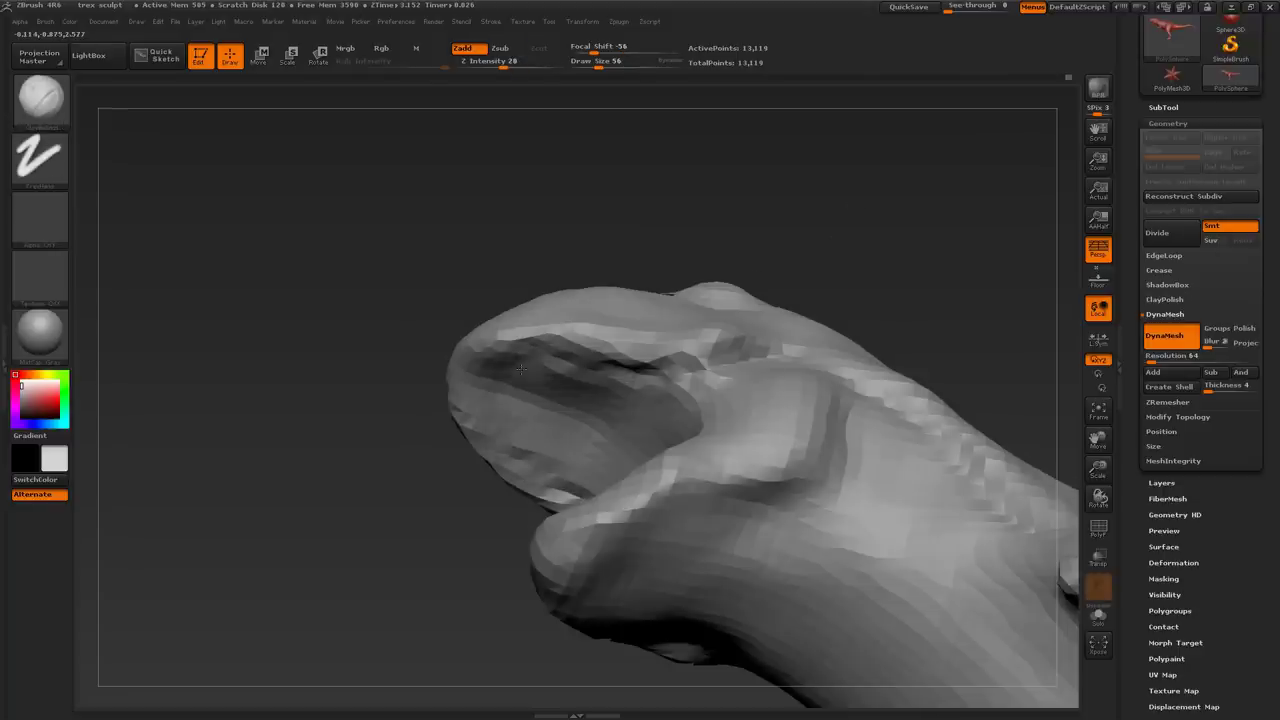
Hollow the roof of the mouth and define the eye socket with the ClayBuildup brush at draw sizes 56 and 50
right_click_drag(518, 358, 575, 356, "alt")
left_click_drag(889, 208, 780, 273)
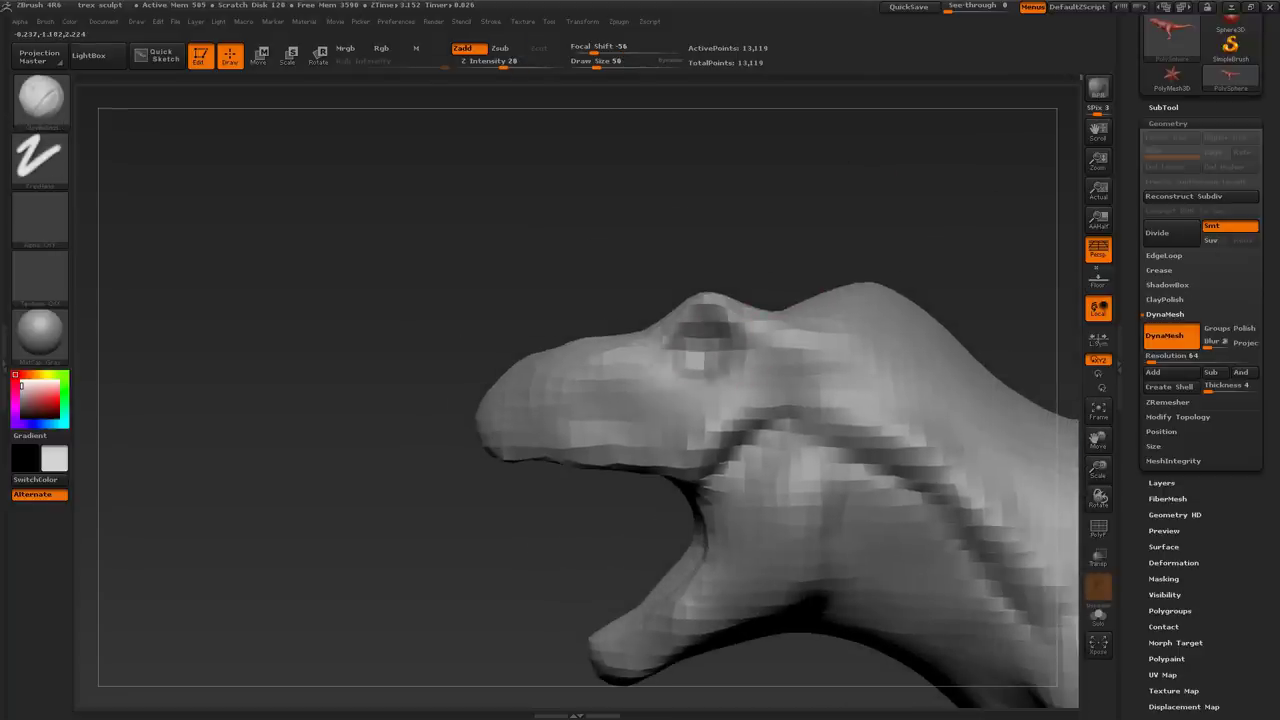
mouse_move(737, 320)
left_mouse_down()
mouse_move(851, 263)
mouse_move(777, 354)
left_mouse_up()
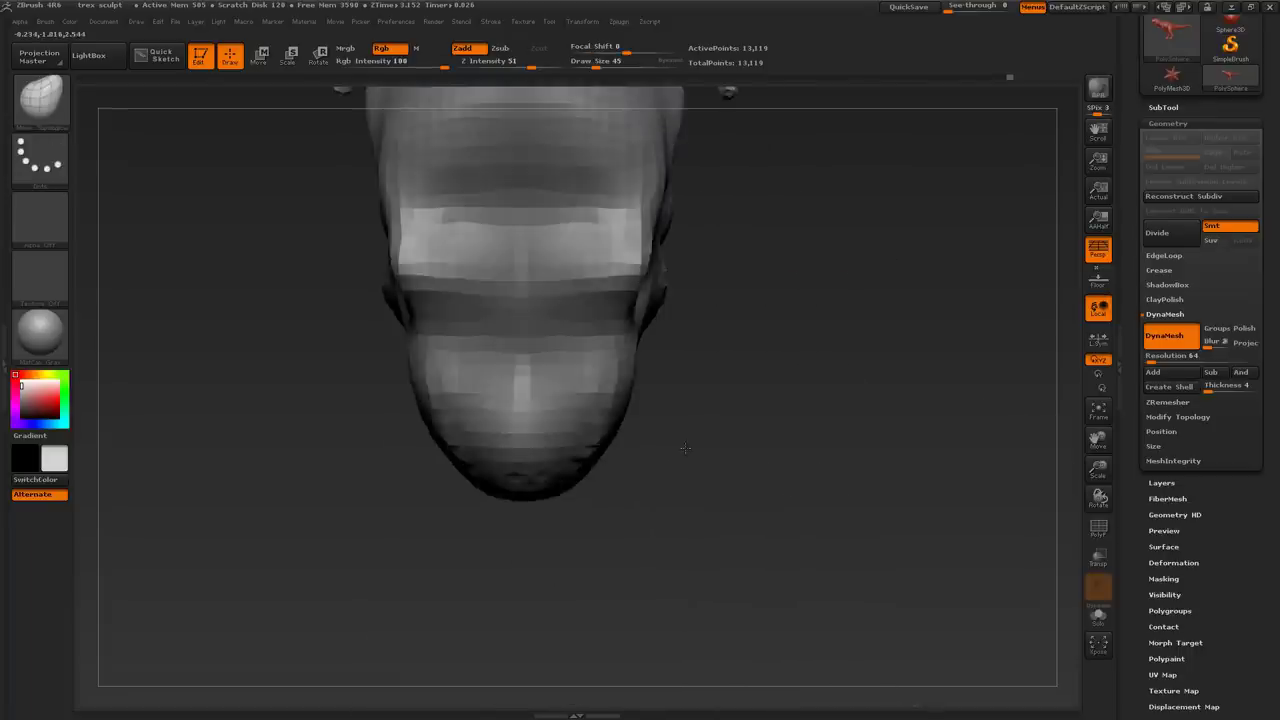
Adjust the width of the snout and brow from above with an enlarged Move Topological brush
key("bracketright")
key("bracketright")
key("bracketright")
key("bracketright")
key("bracketright")
key("bracketright")
mouse_move(685, 448)
left_mouse_down()
mouse_move(685, 428)
mouse_move(637, 380)
mouse_move(706, 261)
mouse_move(663, 341)
left_mouse_up()
Turn perspective off, show the reference, and fit the snout and brow to its outline with the Move Topological brush
left_click(1097, 249)
left_click(1097, 280)
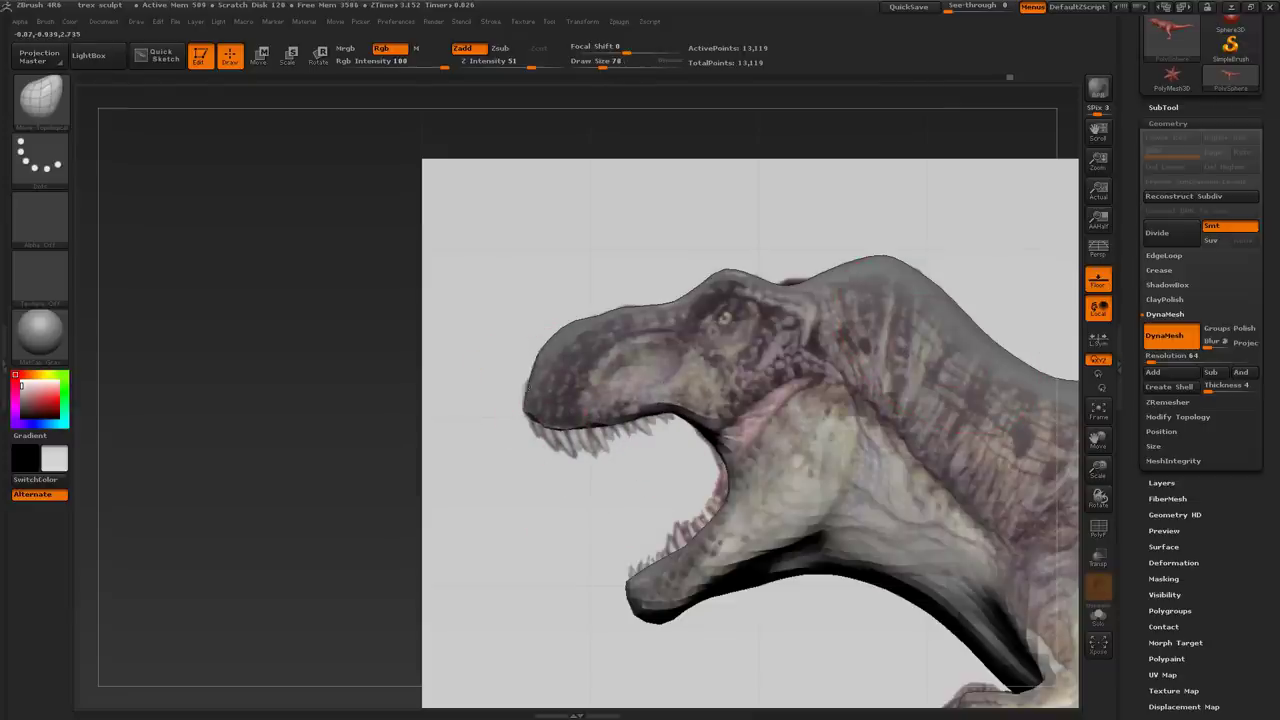
left_click_drag(728, 261, 610, 277, "alt")
left_click_drag(659, 587, 588, 390, "alt")
Fit the underside of the lower jaw to the reference outline with the Move Topological brush at draw size 145
key("bracketright")
key("bracketright")
key("bracketright")
key("bracketright")
key("bracketright")
key("bracketright")
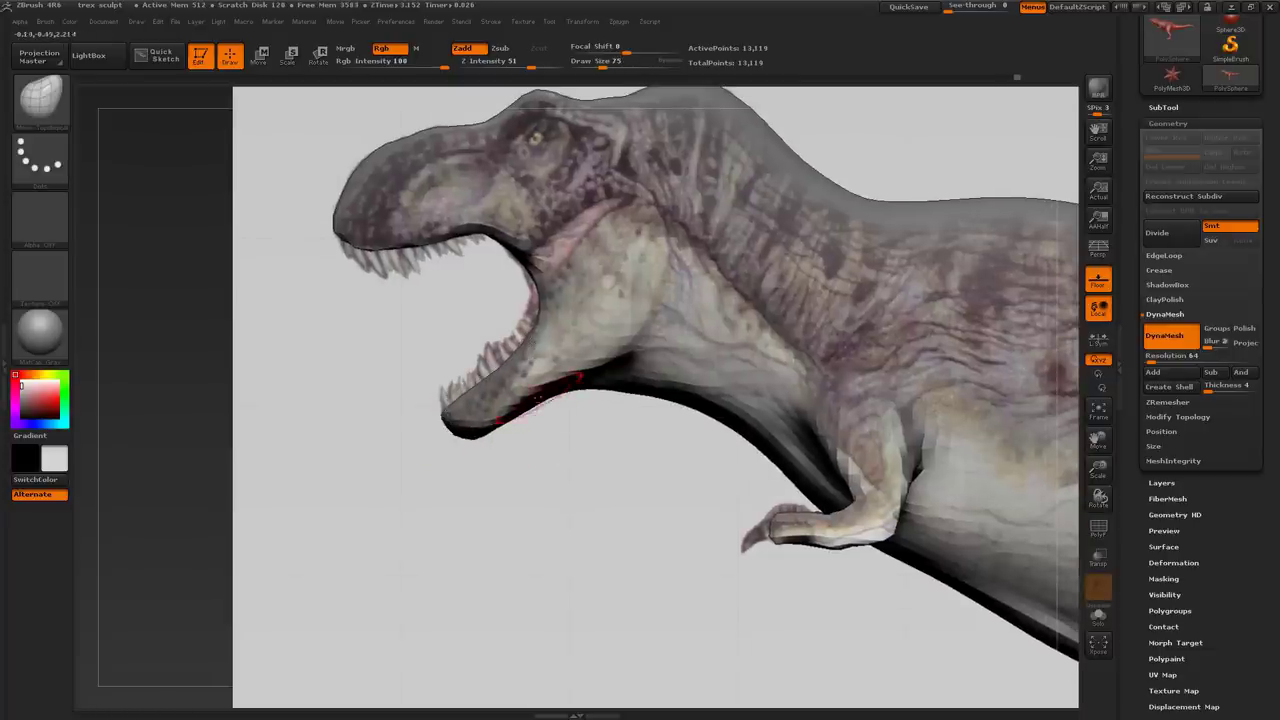
key("bracketright")
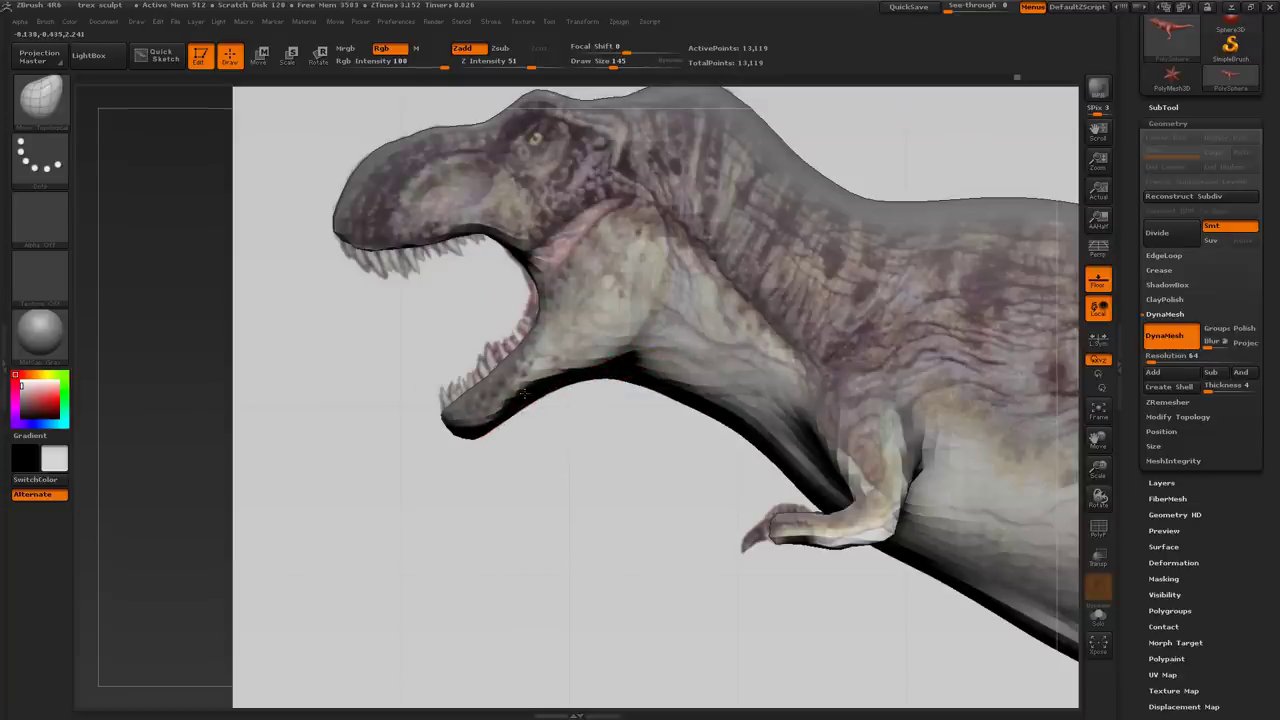
key("[")
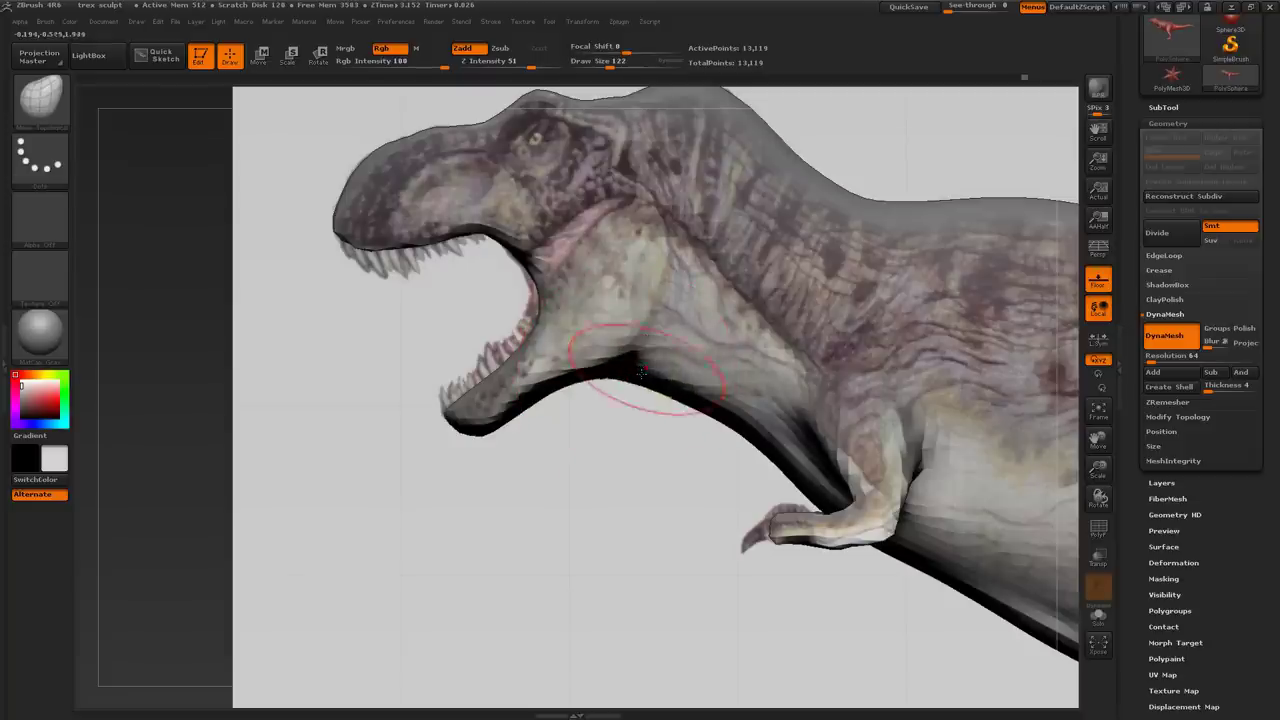
Reshape the throat behind the jaw with the Move Topological brush at draw size 122, with the reference hidden and perspective on
mouse_move(670, 389)
left_mouse_down("alt")
mouse_move(633, 379)
mouse_move(676, 386)
left_mouse_up("alt")
left_click_drag(717, 414, 640, 398, "alt")
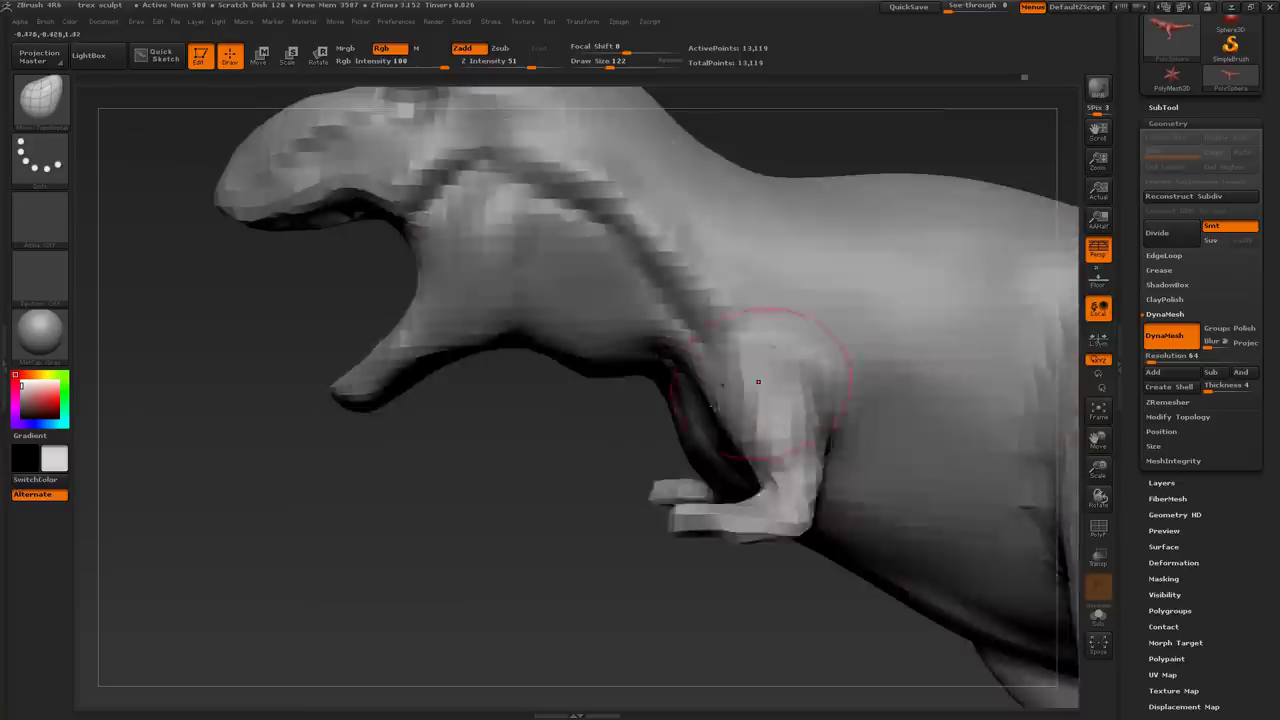
mouse_move(700, 330)
left_mouse_down()
mouse_move(722, 245)
mouse_move(777, 211)
mouse_move(765, 165)
mouse_move(740, 280)
mouse_move(669, 220)
mouse_move(700, 262)
mouse_move(680, 240)
left_mouse_up()
Hollow the throat behind the lower jaw with the Standard brush and smooth the jaw
key("b")
key("s")
key("t")
left_click_drag(472, 342, 484, 412, "shift")
mouse_move(500, 460)
left_mouse_down()
mouse_move(542, 416)
mouse_move(749, 314)
mouse_move(760, 229)
mouse_move(814, 194)
mouse_move(540, 308)
left_mouse_up()
mouse_move(571, 349)
left_mouse_down()
mouse_move(791, 217)
mouse_move(811, 180)
mouse_move(560, 418)
left_mouse_up()
left_click_drag(700, 295, 733, 248)
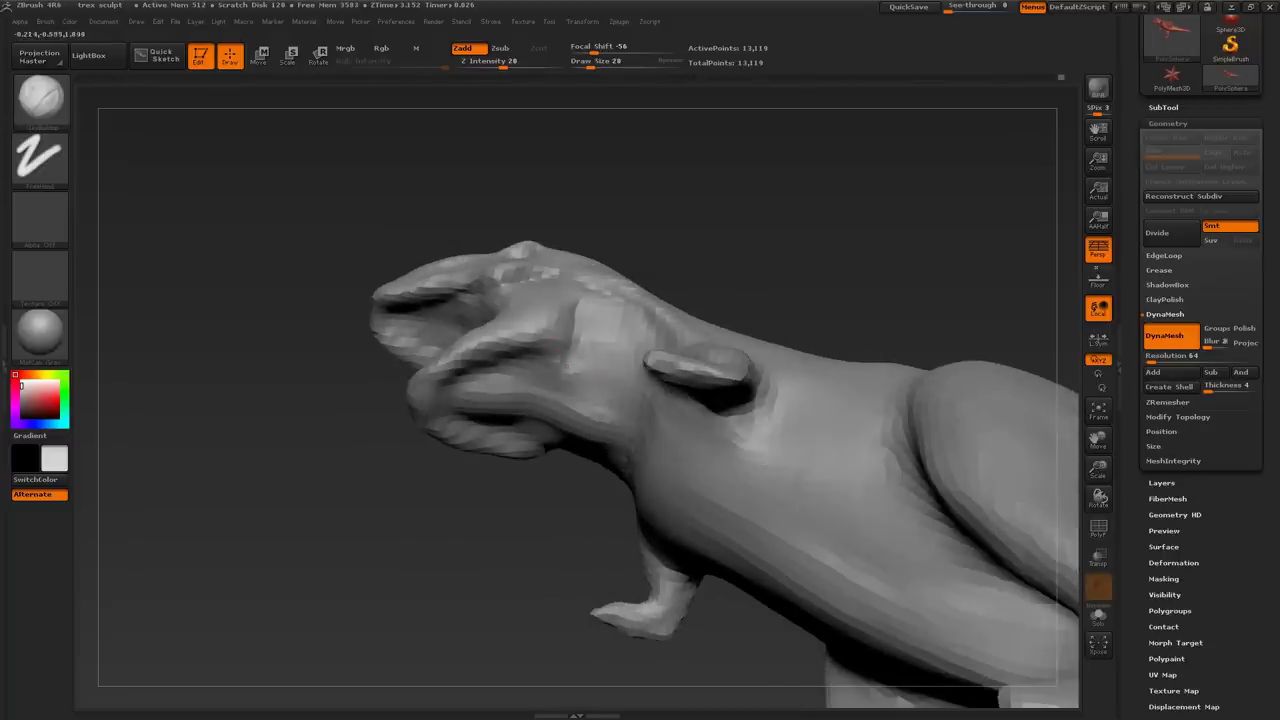
Refine the underside and edges of the lower jaw with the ClayBuildup brush at draw size 20 and the Move Topological brush
left_click_drag(536, 361, 508, 459)
left_click_drag(545, 345, 794, 216)
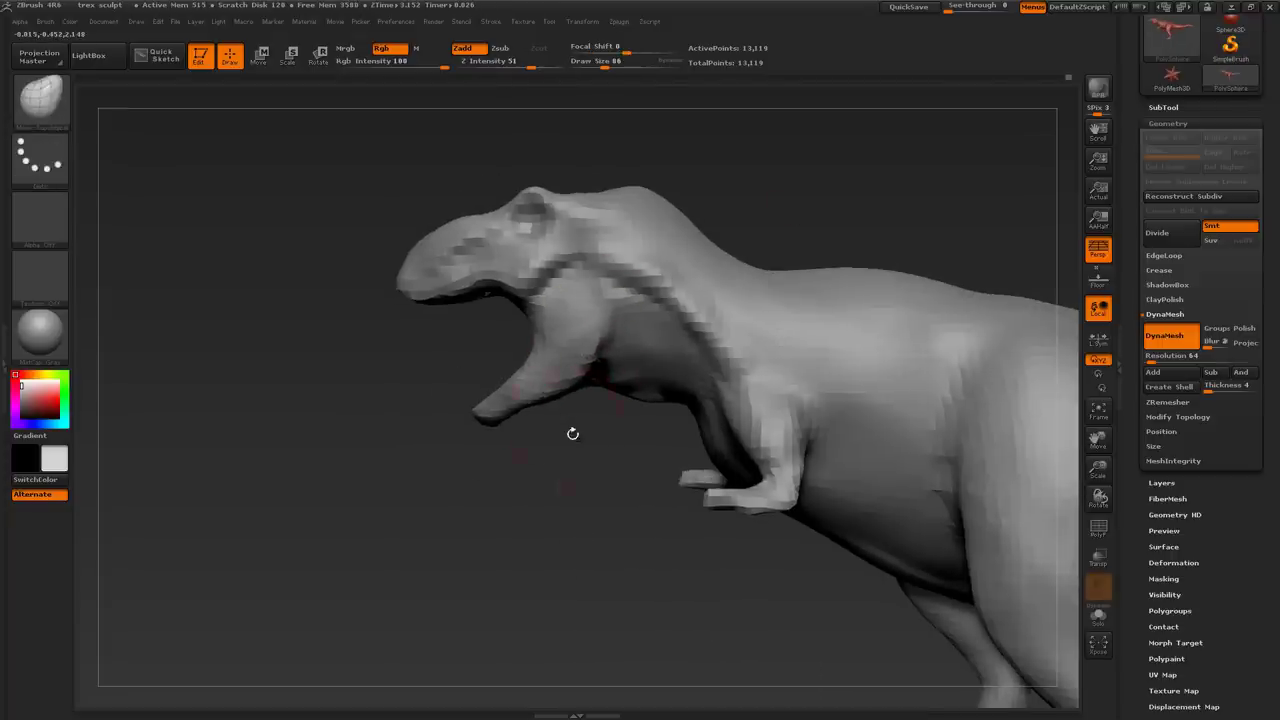
mouse_move(593, 441)
left_mouse_down()
mouse_move(700, 377)
mouse_move(590, 440)
left_mouse_up()
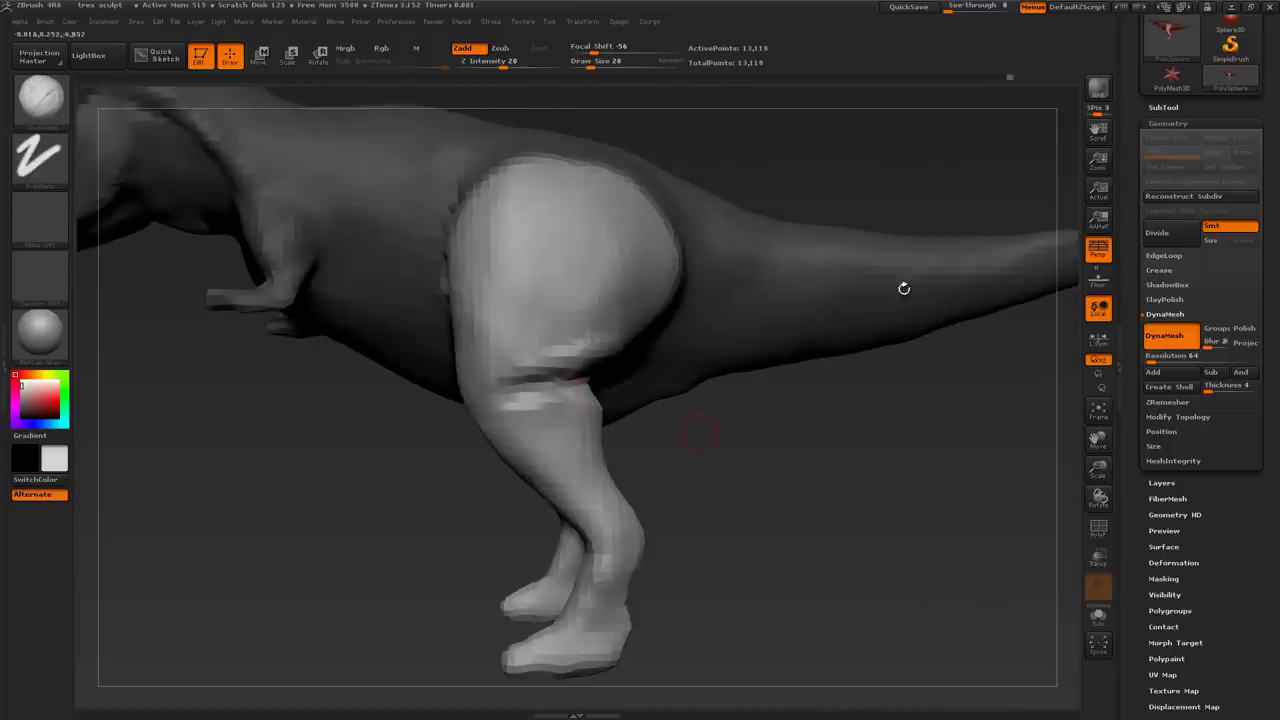
Sculpt the knee fold and thigh muscles on the unmasked legs with ClayBuildup, and adjust the legs with Move Topological at draw size 113
left_click_drag(698, 432, 540, 416)
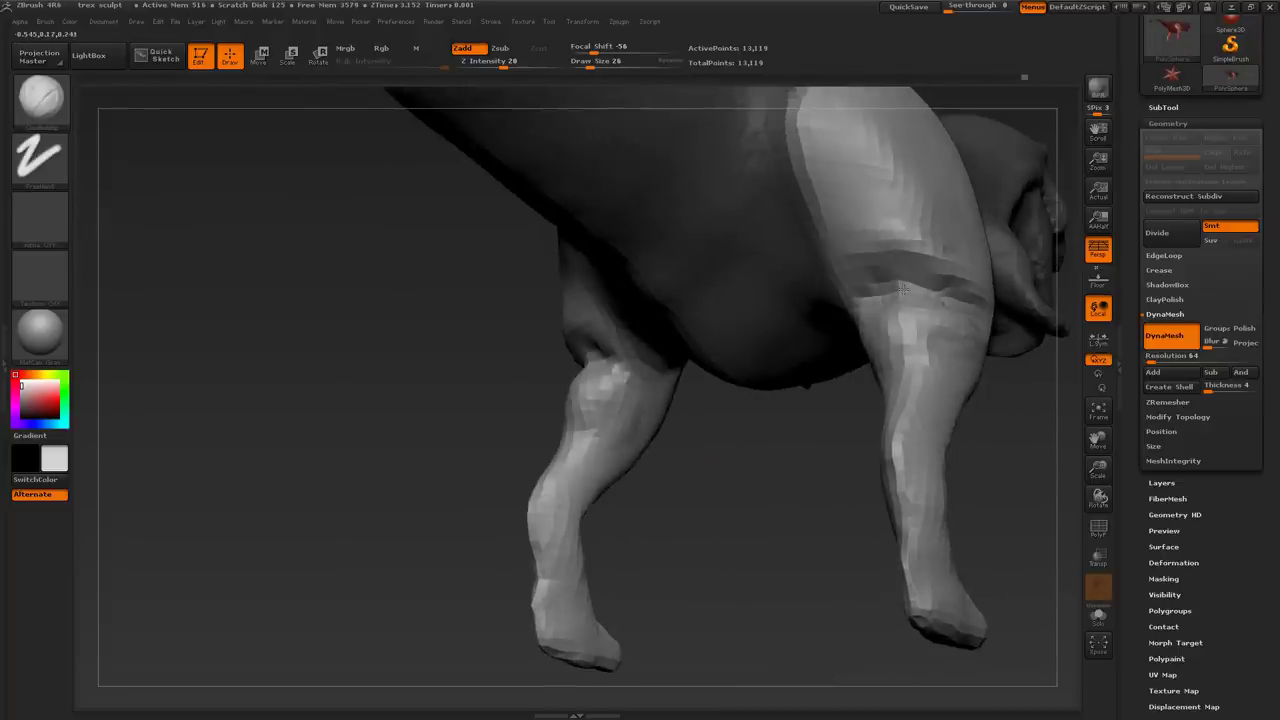
key("s")
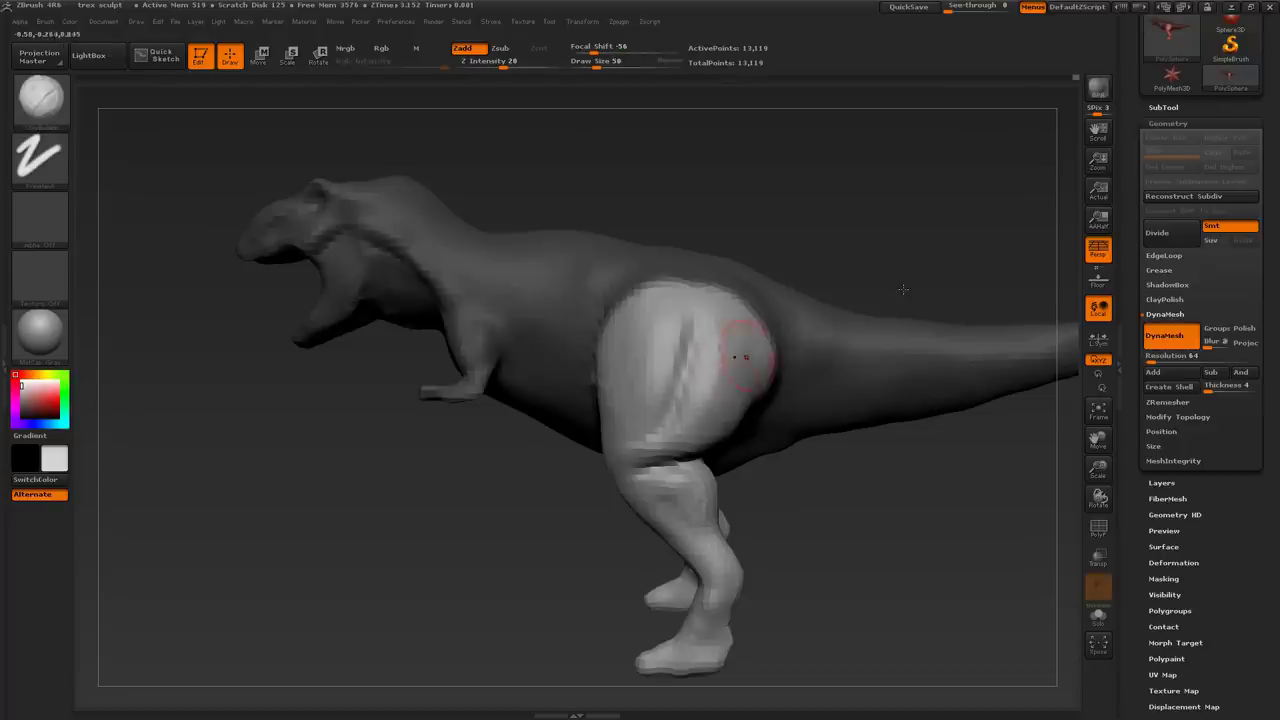
left_click_drag(903, 289, 880, 289)
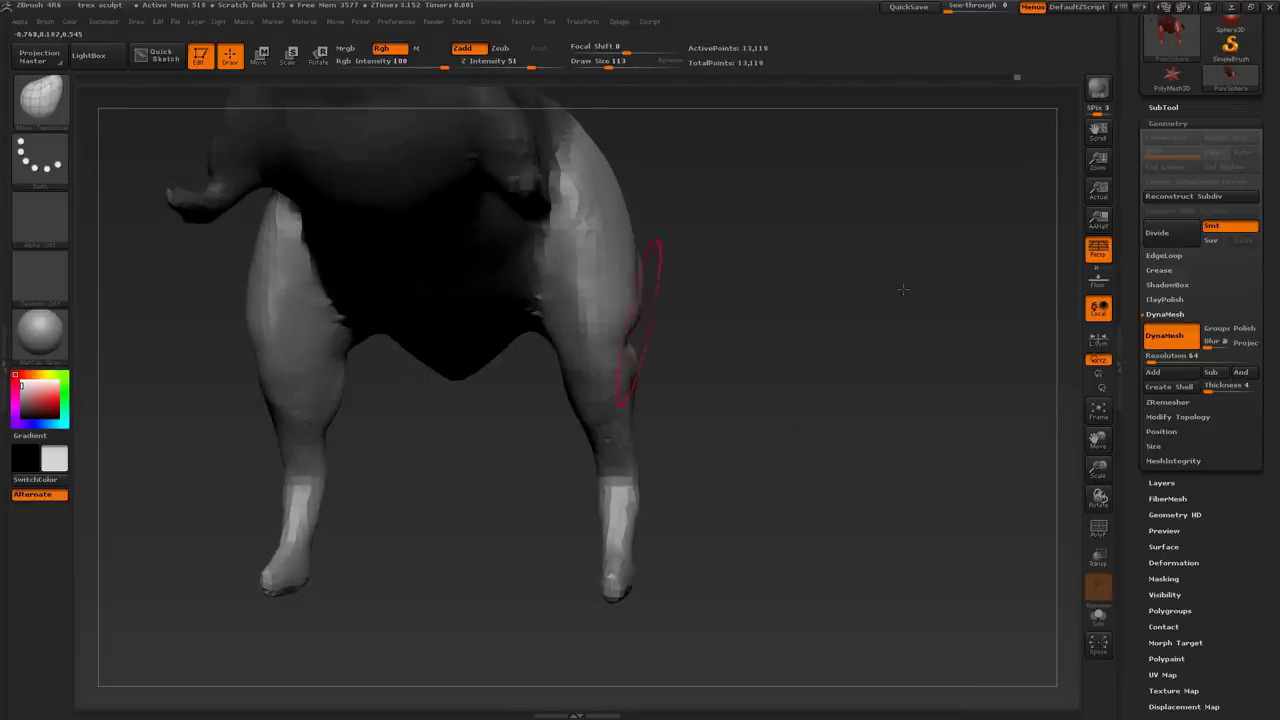
left_click_drag(903, 289, 904, 288)
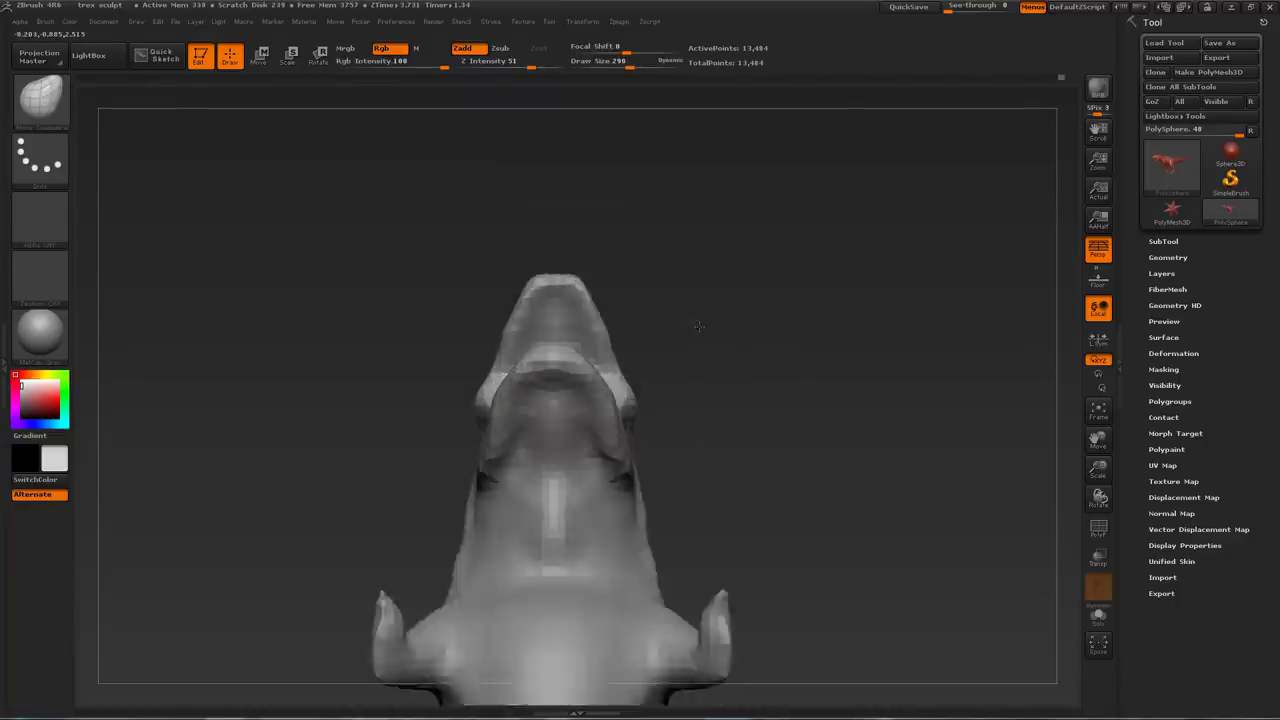
Build up the brow ridges and the top of the snout with the ClayBuildup brush at draw size 78
key("s")
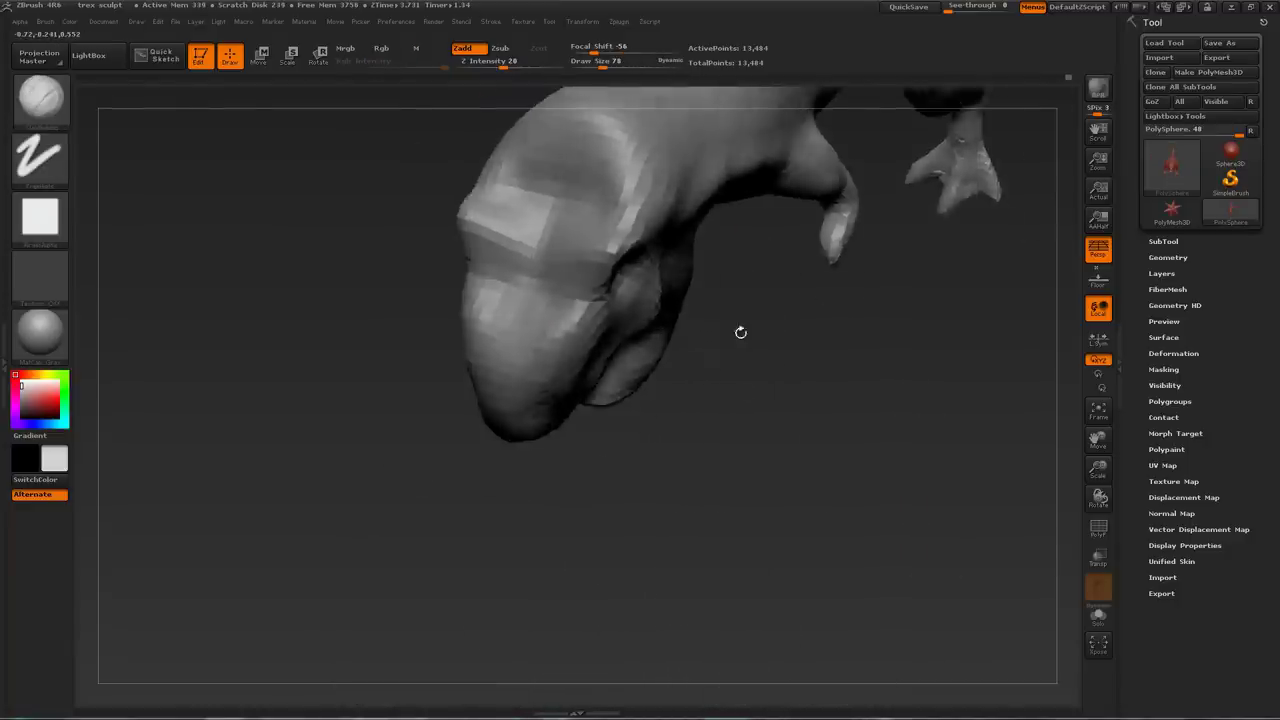
mouse_move(741, 332)
left_mouse_down()
mouse_move(722, 384)
mouse_move(744, 390)
left_mouse_up()
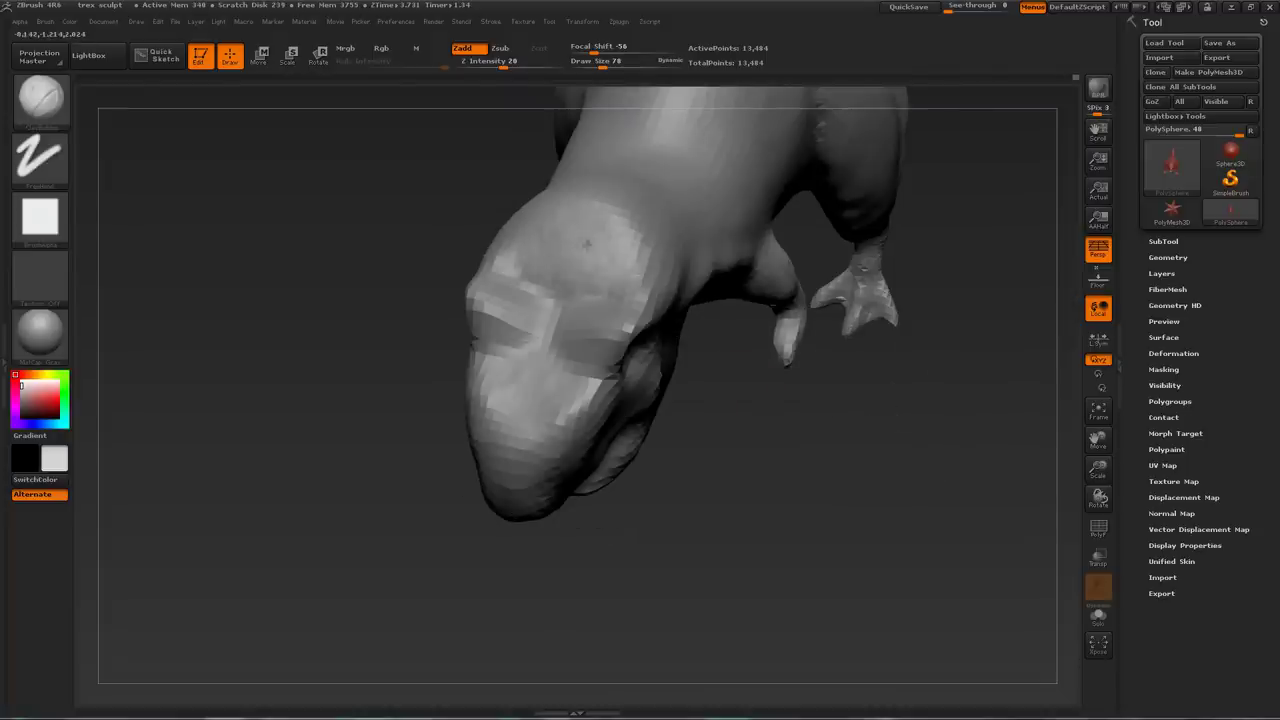
left_click_drag(555, 241, 565, 276)
mouse_move(615, 329)
left_mouse_down()
mouse_move(543, 334)
mouse_move(586, 484)
mouse_move(514, 440)
left_mouse_up()
left_click_drag(602, 64, 591, 64)
mouse_move(420, 420)
left_mouse_down()
mouse_move(480, 390)
mouse_move(540, 390)
mouse_move(600, 350)
left_mouse_up()
mouse_move(380, 420)
left_mouse_down()
mouse_move(340, 390)
mouse_move(520, 400)
left_mouse_up()
left_click_drag(760, 300, 760, 350, "alt")
left_click_drag(591, 64, 597, 64)
mouse_move(760, 280)
left_mouse_down()
mouse_move(810, 272)
mouse_move(723, 277)
mouse_move(723, 314)
mouse_move(723, 277)
mouse_move(594, 304)
mouse_move(775, 340)
mouse_move(760, 286)
mouse_move(900, 200)
left_mouse_up()
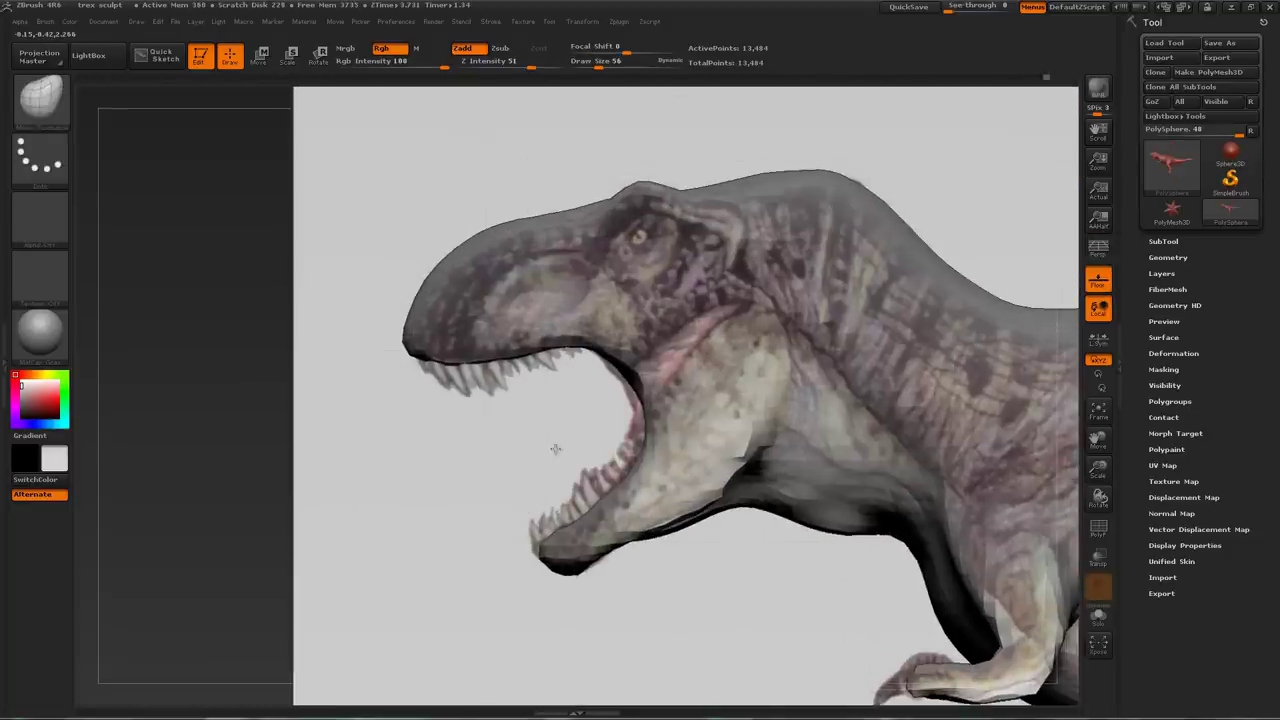
Fit the snout outline to the side-view reference with the Move Topological brush at draw size 220, and undo the last two edits
left_click_drag(556, 449, 525, 378, "alt")
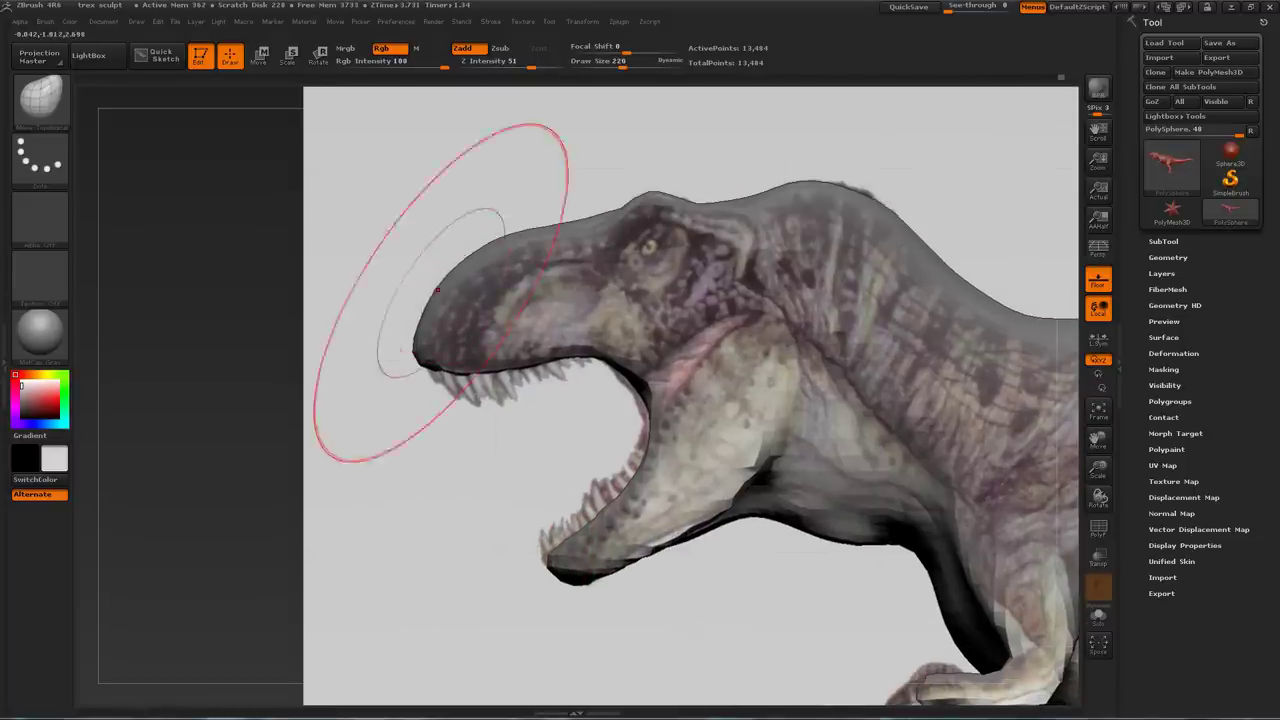
key("[")
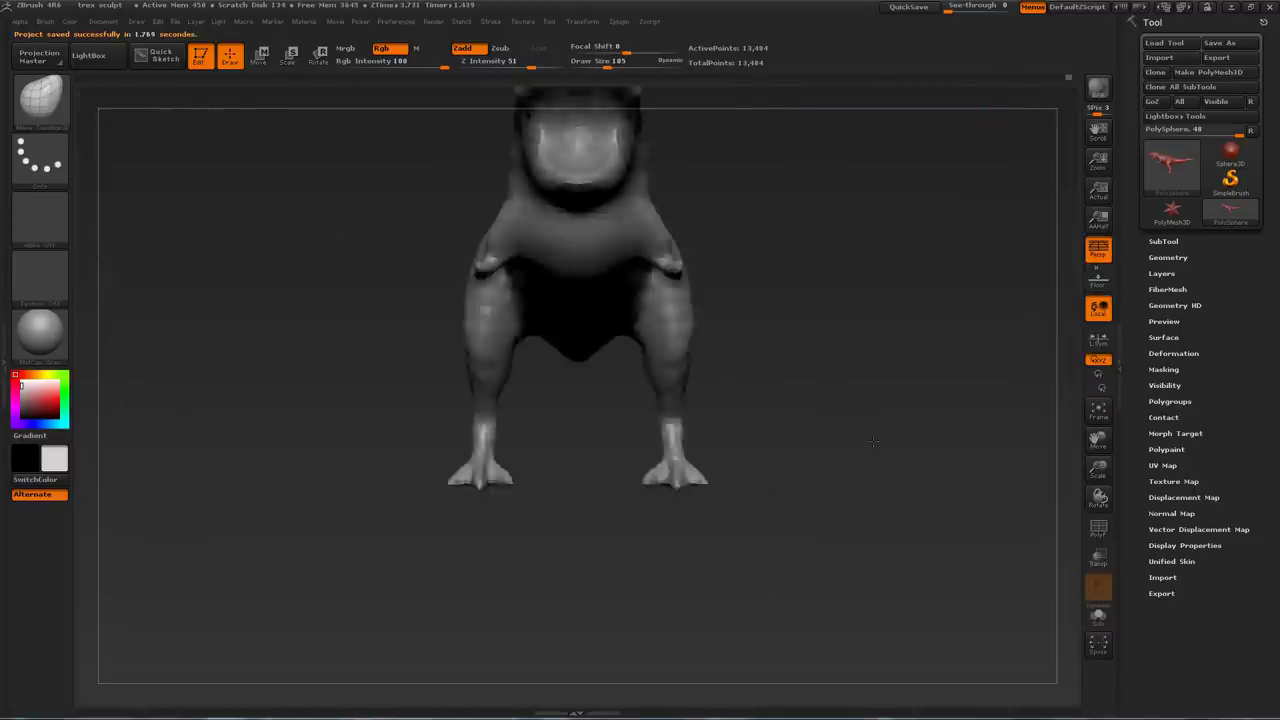
mouse_move(800, 470)
left_mouse_down()
mouse_move(814, 280)
mouse_move(593, 400)
mouse_move(672, 388)
left_mouse_up()
key("s")
key("ctrl+z")
key("ctrl+z")
Scale the T-rex body on two axes with a Transpose line placed lengthwise along the torso
left_click_drag(443, 388, 699, 388, "shift")
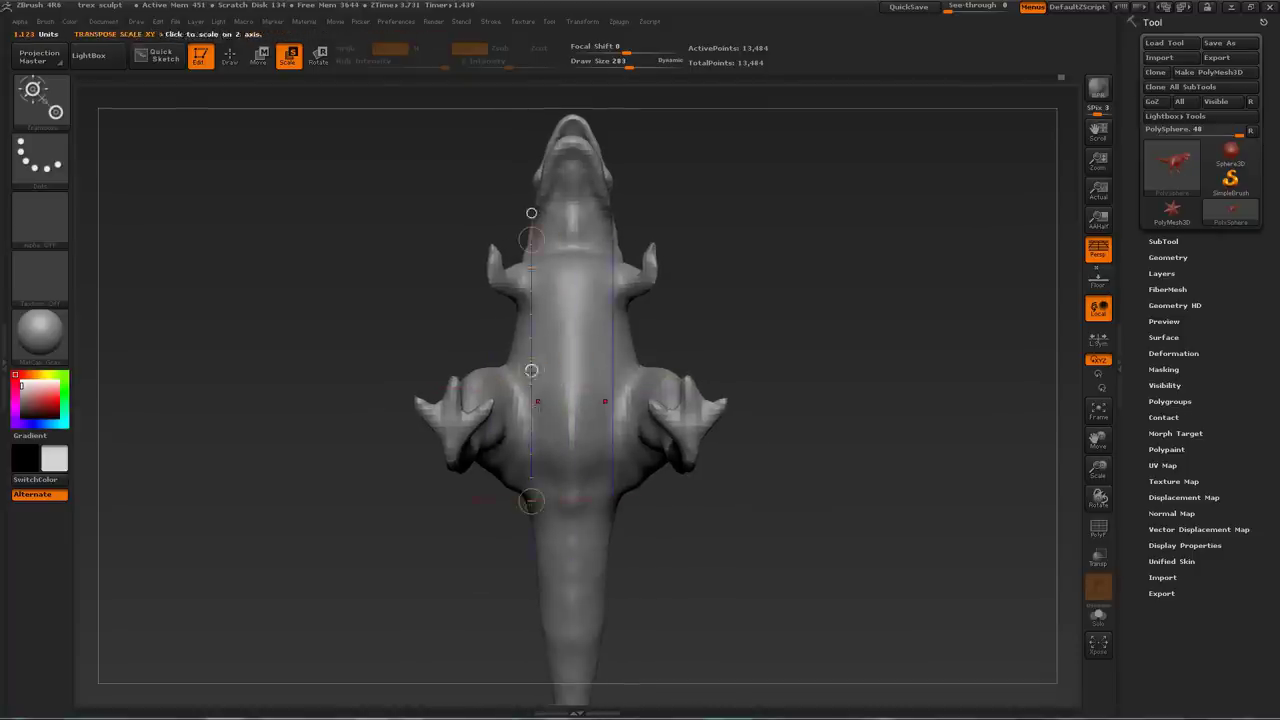
left_click_drag(531, 240, 531, 500)
left_click_drag(531, 370, 537, 383)
left_click_drag(740, 300, 733, 393, "shift")
mouse_move(733, 334)
left_mouse_down("shift")
mouse_move(734, 408)
mouse_move(757, 317)
mouse_move(720, 263)
mouse_move(686, 302)
mouse_move(641, 313)
mouse_move(645, 330)
mouse_move(598, 241)
mouse_move(670, 413)
left_mouse_up("shift")
Return to draw mode and remesh the T-rex with DynaMesh at resolution 80
key("q")
key("bracketright")
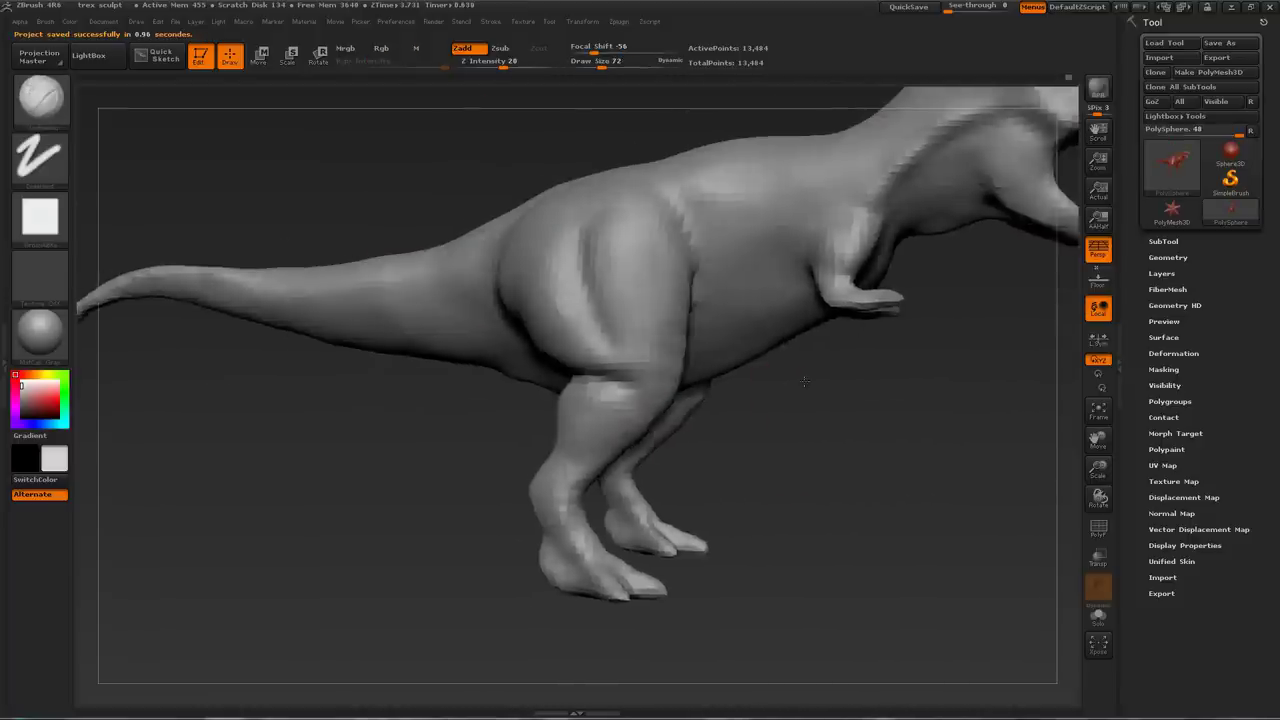
mouse_move(770, 410)
left_mouse_down()
mouse_move(813, 437)
mouse_move(814, 395)
left_mouse_up()
left_click(1168, 257)
left_click(1172, 450)
left_click_drag(777, 486, 817, 503, "ctrl")
left_click_drag(786, 428, 806, 460, "shift")
mouse_move(806, 460)
left_mouse_down("alt")
mouse_move(806, 500)
mouse_move(837, 414)
mouse_move(650, 328)
mouse_move(900, 374)
mouse_move(646, 349)
mouse_move(987, 385)
mouse_move(686, 314)
mouse_move(851, 363)
left_mouse_up("alt")
Build up the shoulder and upper arm with the ClayBuildup brush at draw size 53
key("b")
key("s")
key("t")
key("b")
key("c")
key("b")
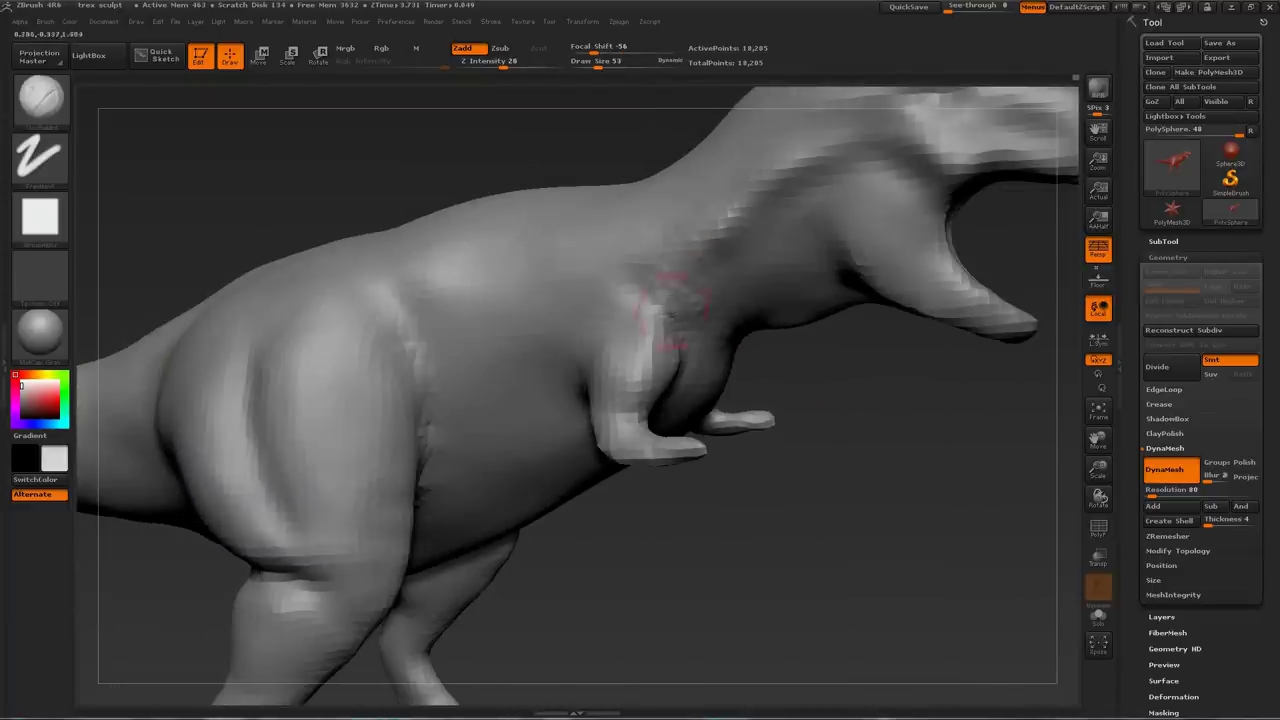
left_click_drag(824, 409, 850, 480)
left_click_drag(851, 243, 800, 270, "shift")
key("bracketright")
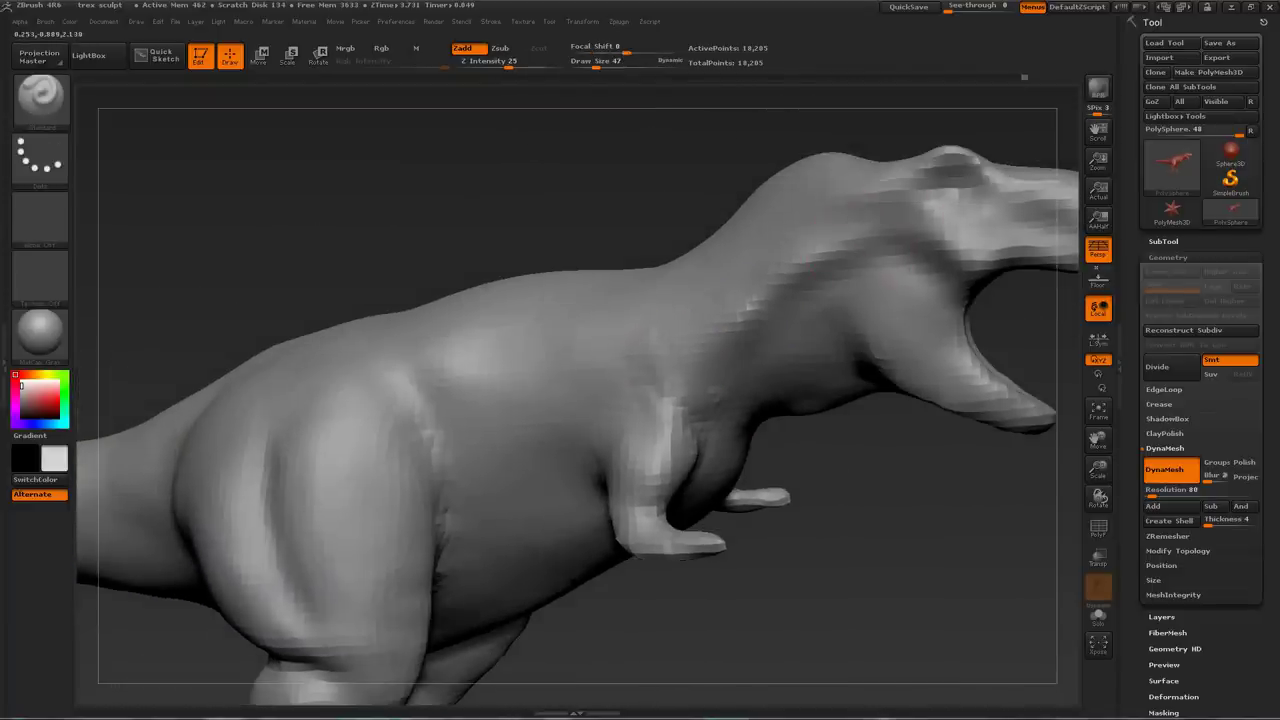
Refine the forms of the shoulder and flank with the Standard brush at draw size 47
mouse_move(840, 420)
left_mouse_down()
mouse_move(809, 334)
mouse_move(901, 351)
mouse_move(912, 428)
left_mouse_up()
left_click_drag(624, 284, 630, 298)
mouse_move(500, 290)
left_mouse_down()
mouse_move(480, 260)
mouse_move(477, 314)
mouse_move(500, 230)
left_mouse_up()
key("bracketright")
mouse_move(698, 415)
left_mouse_down()
mouse_move(660, 500)
mouse_move(708, 408)
left_mouse_up()
key("s")
left_click_drag(709, 407, 716, 407)
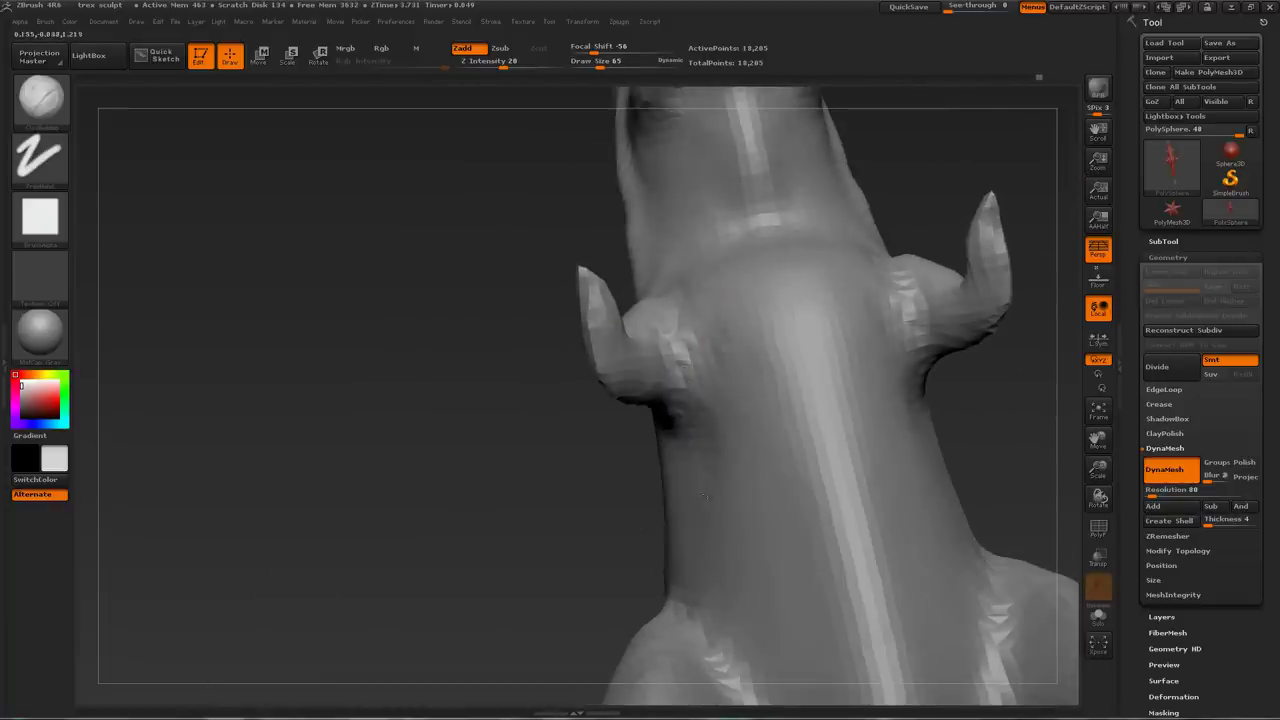
Build up the chest underside where the arms join the body with the ClayBuildup brush at draw size 65
mouse_move(560, 450)
left_mouse_down()
mouse_move(630, 440)
mouse_move(640, 410)
left_mouse_up()
mouse_move(560, 340)
left_mouse_down()
mouse_move(549, 477)
mouse_move(897, 226)
mouse_move(740, 545)
mouse_move(551, 400)
mouse_move(1054, 509)
mouse_move(757, 434)
mouse_move(718, 364)
mouse_move(702, 372)
left_mouse_up()
left_click_drag(829, 394, 660, 470)
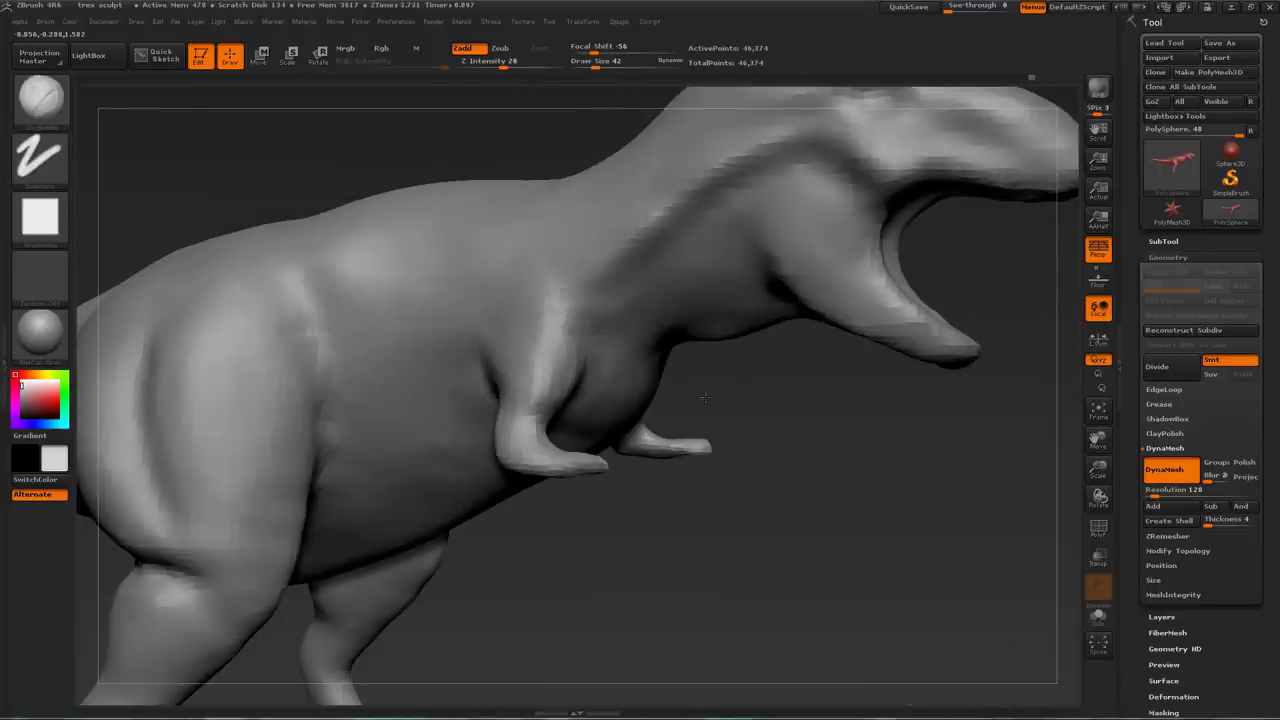
mouse_move(705, 398)
left_mouse_down()
mouse_move(525, 400)
mouse_move(640, 385)
mouse_move(720, 398)
left_mouse_up()
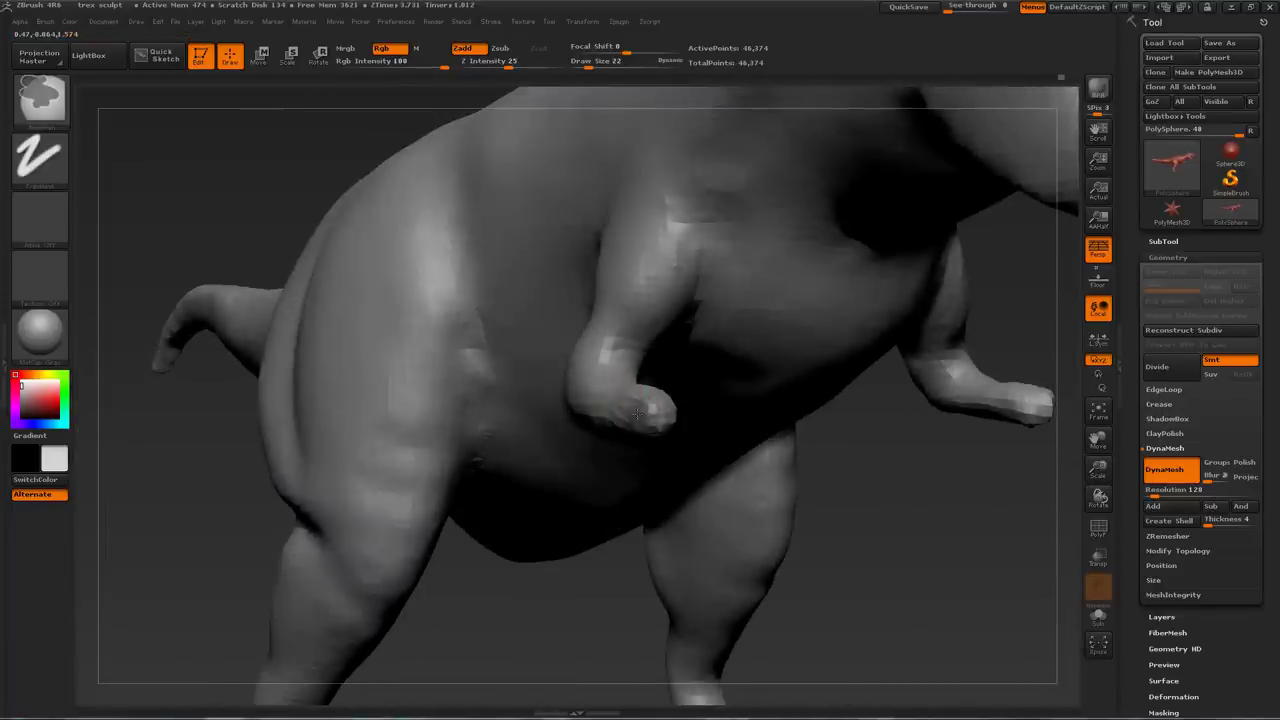
Mask the forearm to shape the hand, and build up the shoulder with the ClayBuildup brush at draw size 82
key("s")
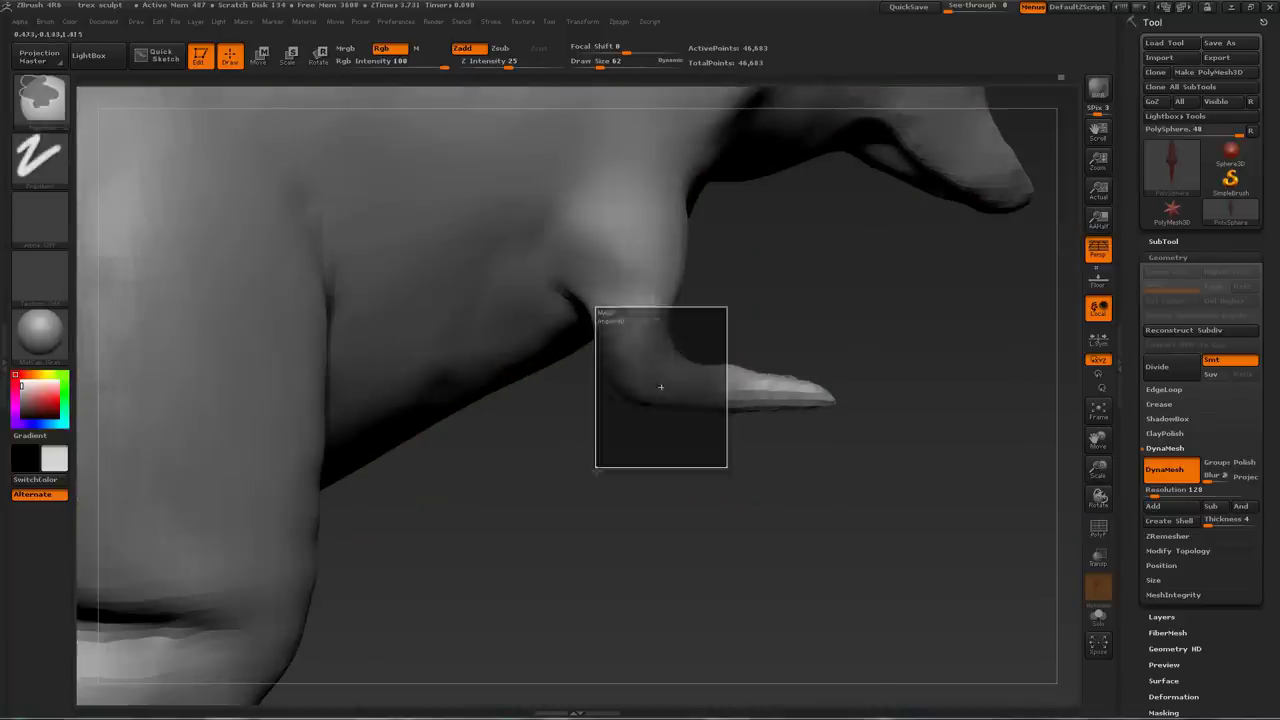
key("b")
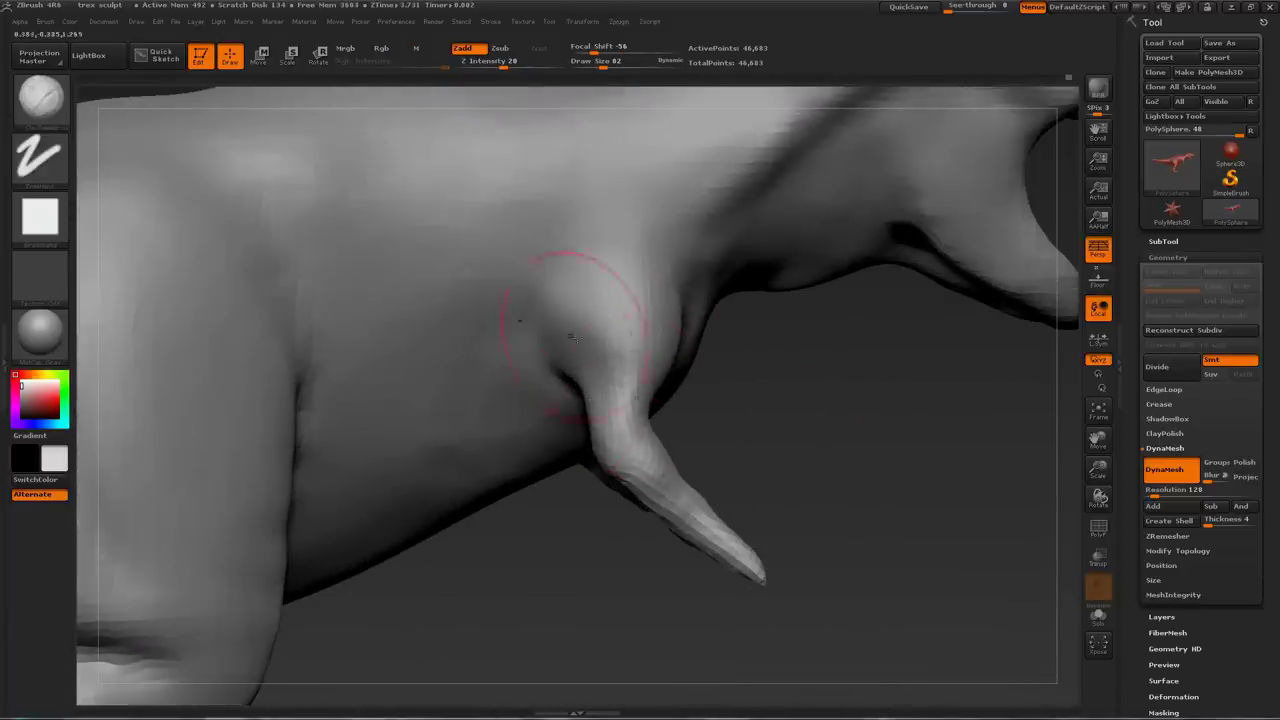
mouse_move(800, 420)
left_mouse_down()
mouse_move(870, 420)
mouse_move(760, 400)
mouse_move(750, 425)
mouse_move(760, 420)
left_mouse_up()
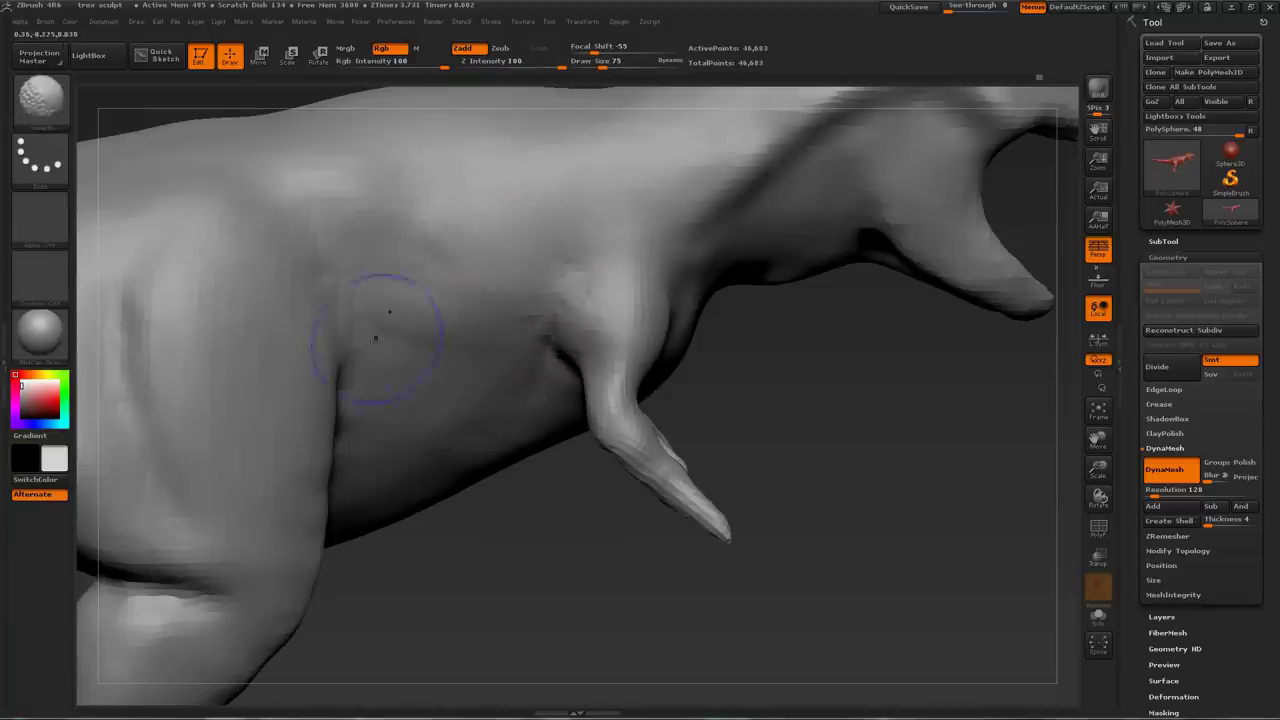
left_click_drag(430, 300, 520, 198)
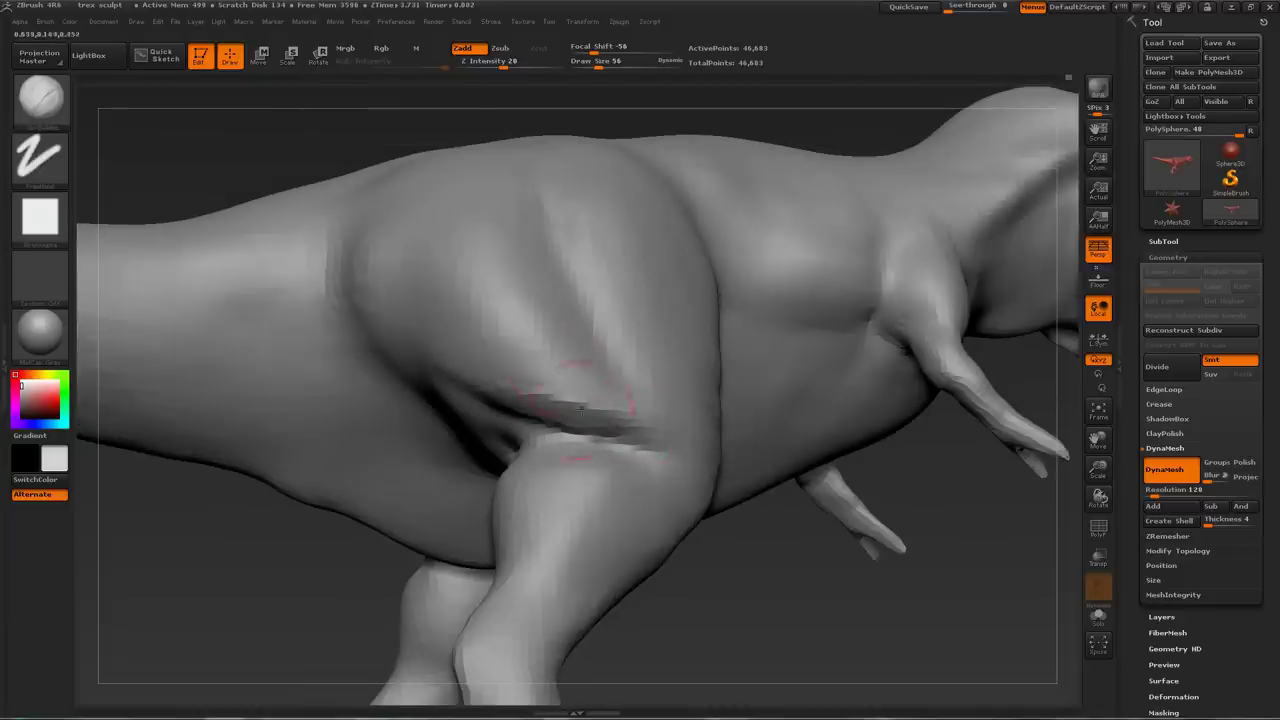
Define the knee fold and the lower leg muscles with the Standard brush at draw size 30
key("s")
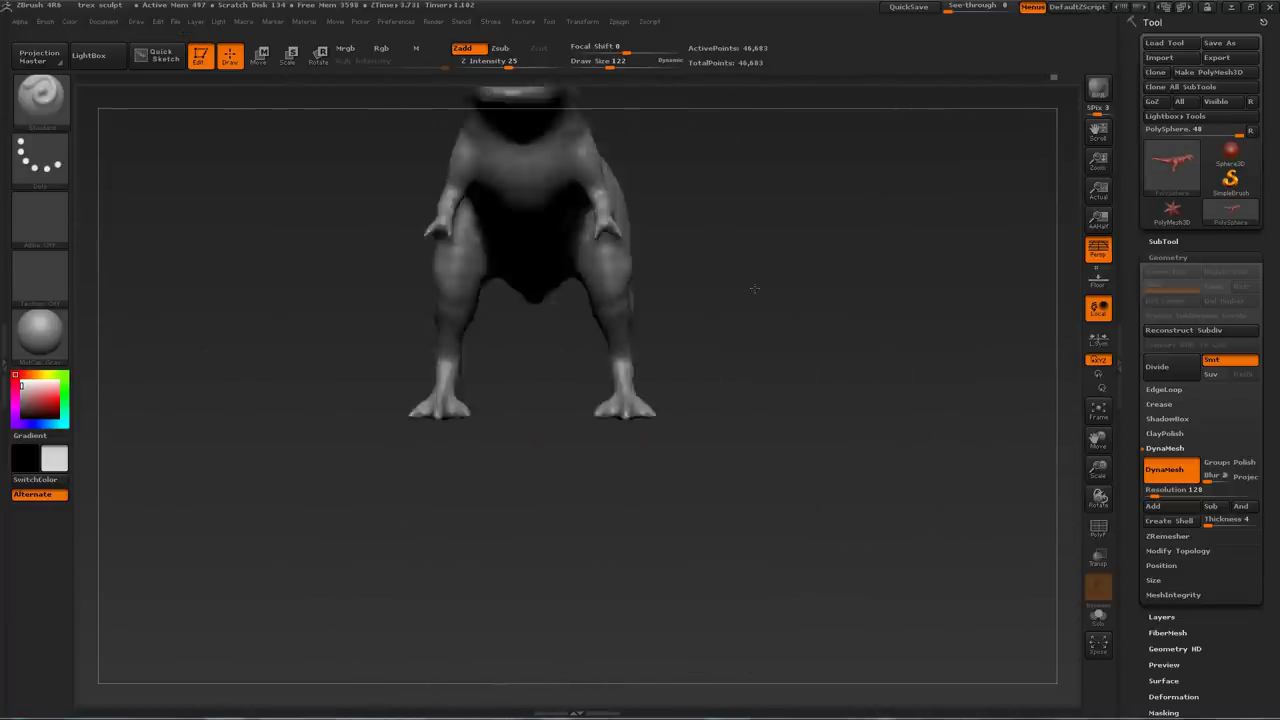
key("s")
left_click_drag(535, 449, 528, 449)
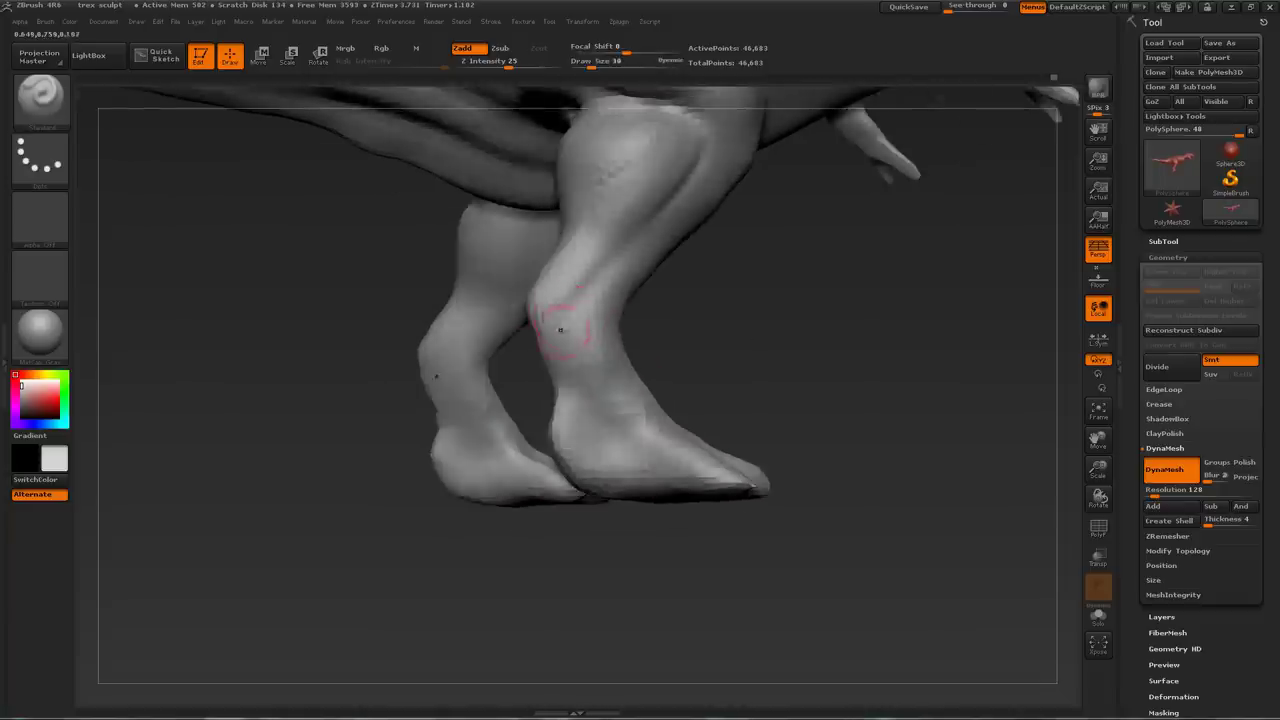
key("s")
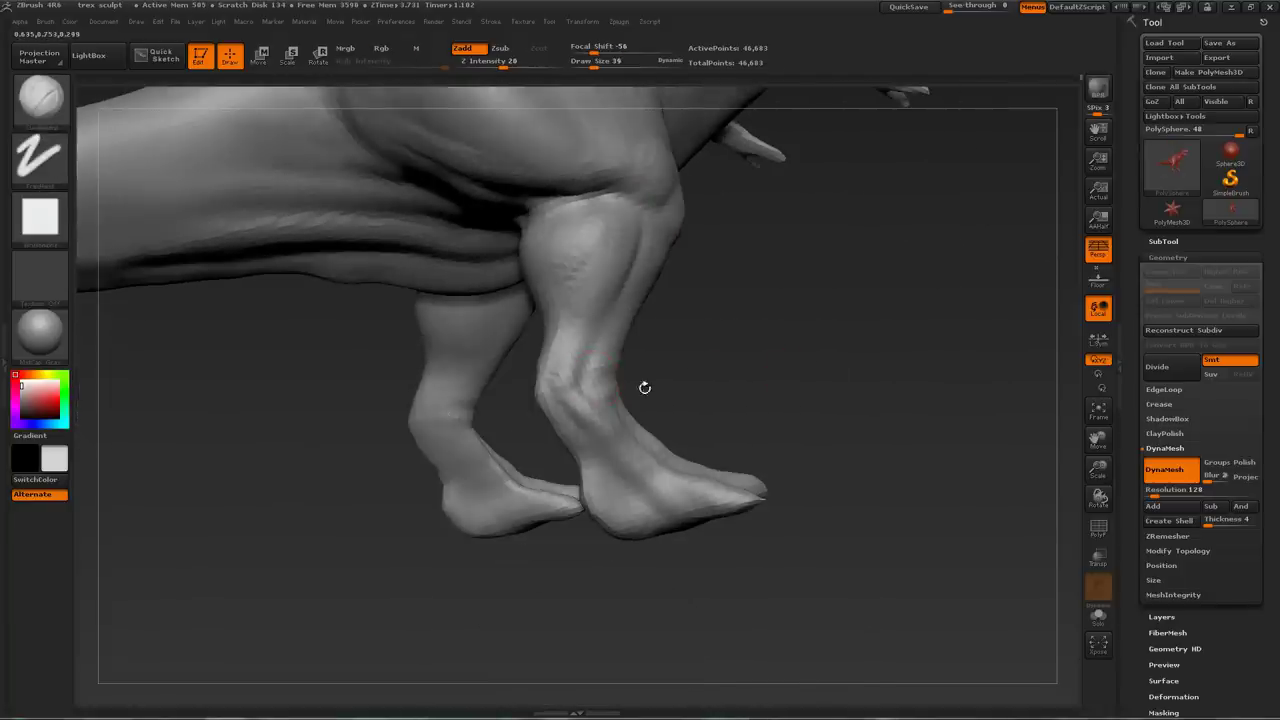
Sculpt tendons over the ankle and foot with the ClayBuildup brush at draw size 39
left_click_drag(644, 387, 582, 393)
left_click_drag(680, 380, 591, 423)
left_click_drag(700, 420, 637, 393)
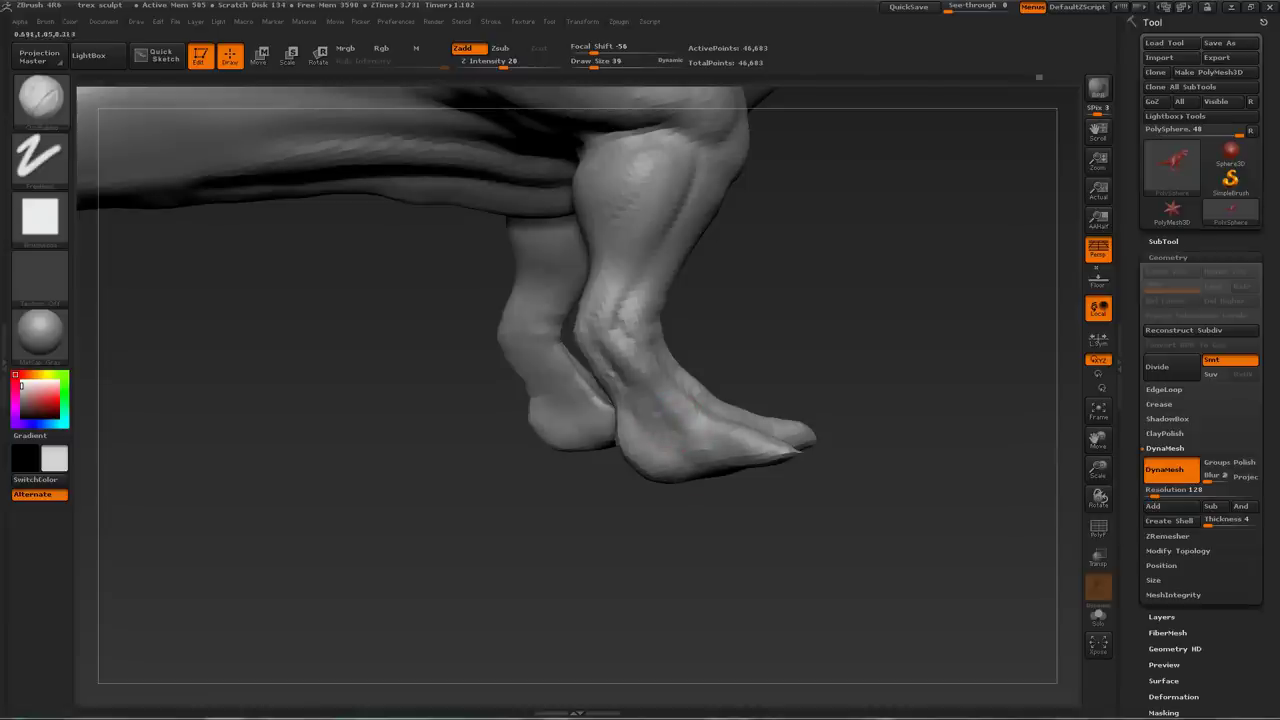
left_click_drag(693, 440, 697, 481)
mouse_move(747, 448)
left_mouse_down()
mouse_move(800, 306)
mouse_move(766, 371)
mouse_move(652, 418)
mouse_move(634, 386)
mouse_move(600, 385)
mouse_move(766, 374)
mouse_move(620, 358)
mouse_move(760, 370)
mouse_move(720, 357)
mouse_move(757, 397)
mouse_move(757, 360)
left_mouse_up()
Thicken the ankle and lower leg with the Inflat brush at draw size 148
key("b")
key("i")
key("n")
mouse_move(645, 430)
left_mouse_down()
mouse_move(720, 380)
mouse_move(681, 354)
mouse_move(614, 465)
mouse_move(667, 453)
left_mouse_up()
left_click_drag(732, 413, 540, 402, "shift")
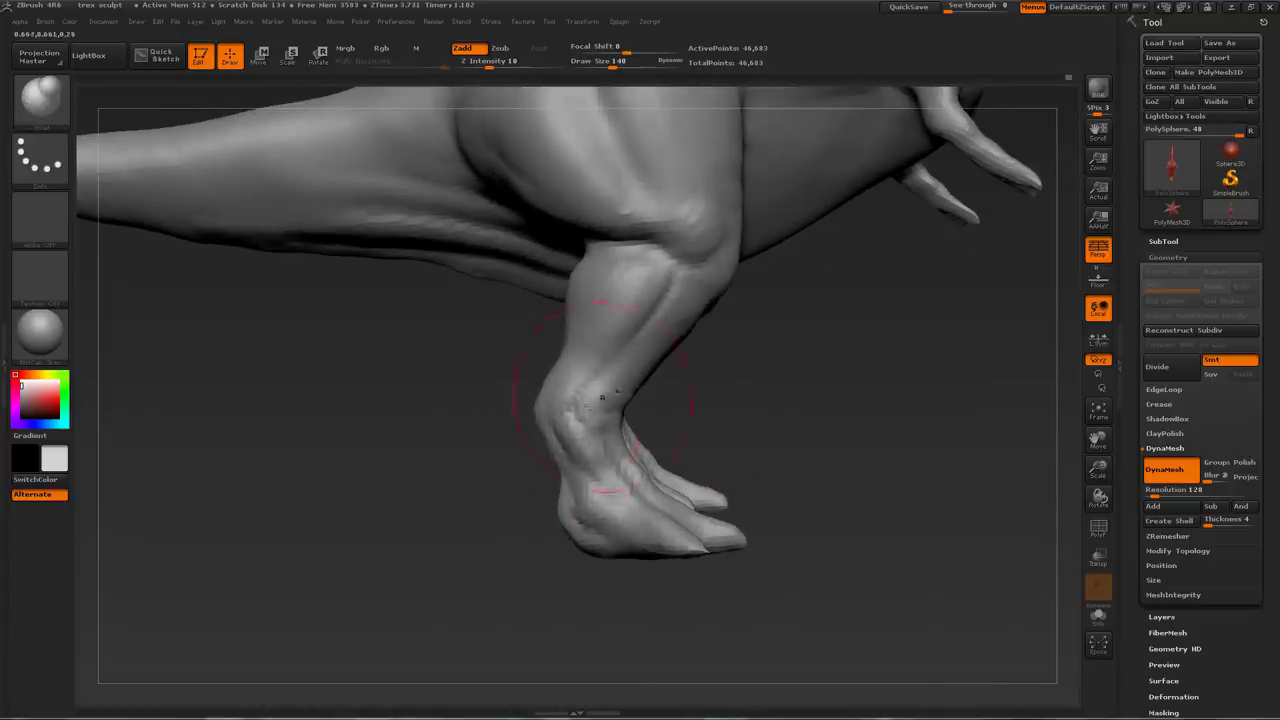
mouse_move(741, 393)
left_mouse_down()
mouse_move(723, 386)
mouse_move(763, 409)
mouse_move(556, 369)
mouse_move(634, 346)
mouse_move(614, 346)
mouse_move(649, 334)
mouse_move(642, 320)
mouse_move(655, 387)
mouse_move(603, 374)
mouse_move(638, 341)
mouse_move(622, 350)
left_mouse_up()
mouse_move(800, 380)
left_mouse_down()
mouse_move(740, 390)
mouse_move(803, 414)
mouse_move(720, 370)
mouse_move(778, 318)
mouse_move(600, 330)
mouse_move(686, 374)
mouse_move(609, 294)
mouse_move(551, 368)
mouse_move(780, 351)
mouse_move(600, 490)
mouse_move(689, 417)
mouse_move(619, 444)
mouse_move(702, 353)
left_mouse_up()
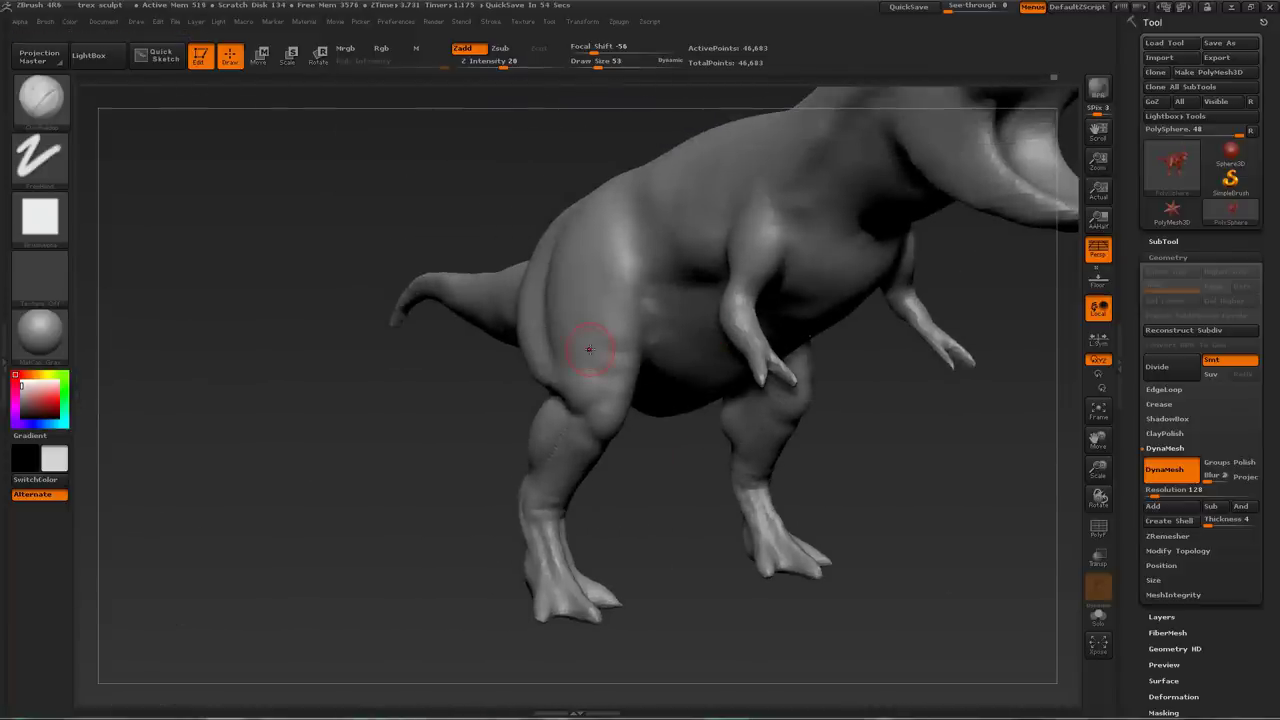
Refine the thigh and calf muscles with the Standard brush
mouse_move(724, 435)
left_mouse_down()
mouse_move(686, 497)
mouse_move(650, 340)
mouse_move(619, 316)
left_mouse_up()
key("b")
key("s")
key("t")
key("s")
right_click_drag(622, 329, 620, 409)
left_click_drag(620, 408, 643, 348)
Add clay along the crease between the belly and the thighs with the ClayBuildup brush and smooth it
key("b")
key("c")
key("b")
right_click_drag(683, 514, 668, 450)
left_click_drag(660, 430, 651, 380, "shift")
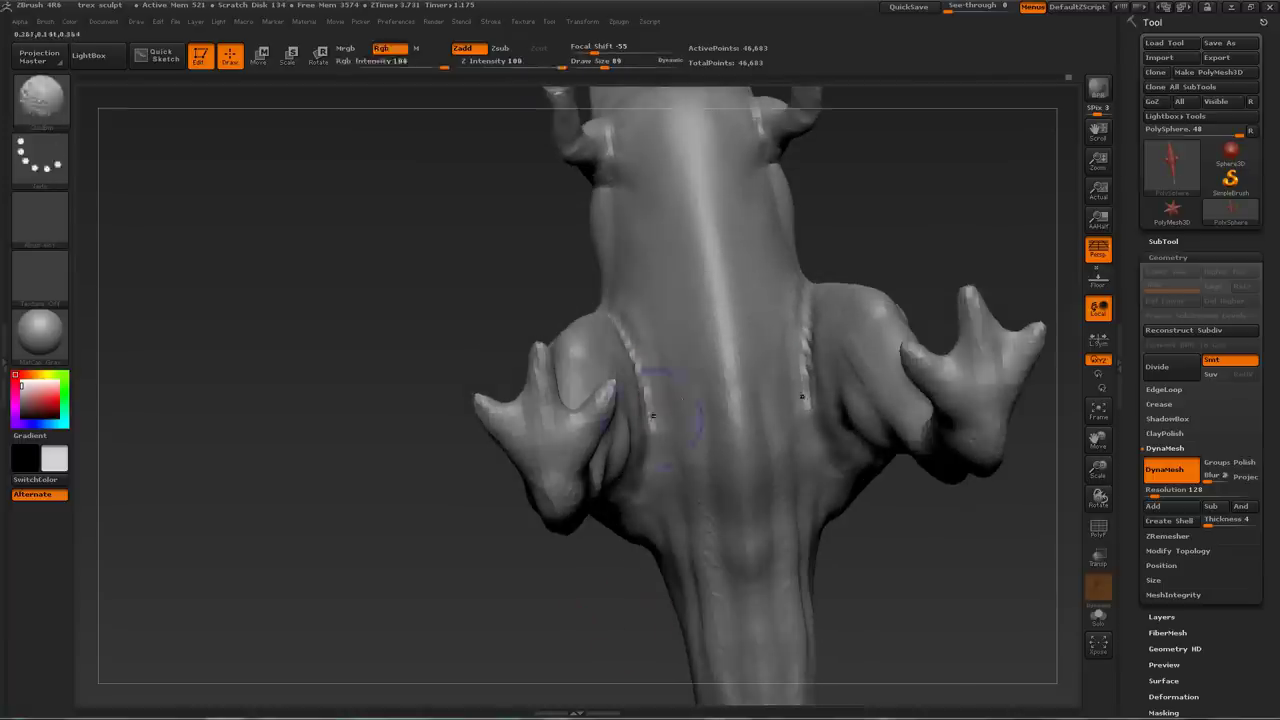
mouse_move(651, 380)
right_mouse_down()
mouse_move(500, 440)
mouse_move(417, 446)
mouse_move(480, 430)
right_mouse_up()
Sharpen the leg muscle separations and the inner-thigh crease, using the Standard brush at draw size 47
key("b")
key("s")
key("t")
key("s")
left_click_drag(598, 323, 604, 323)
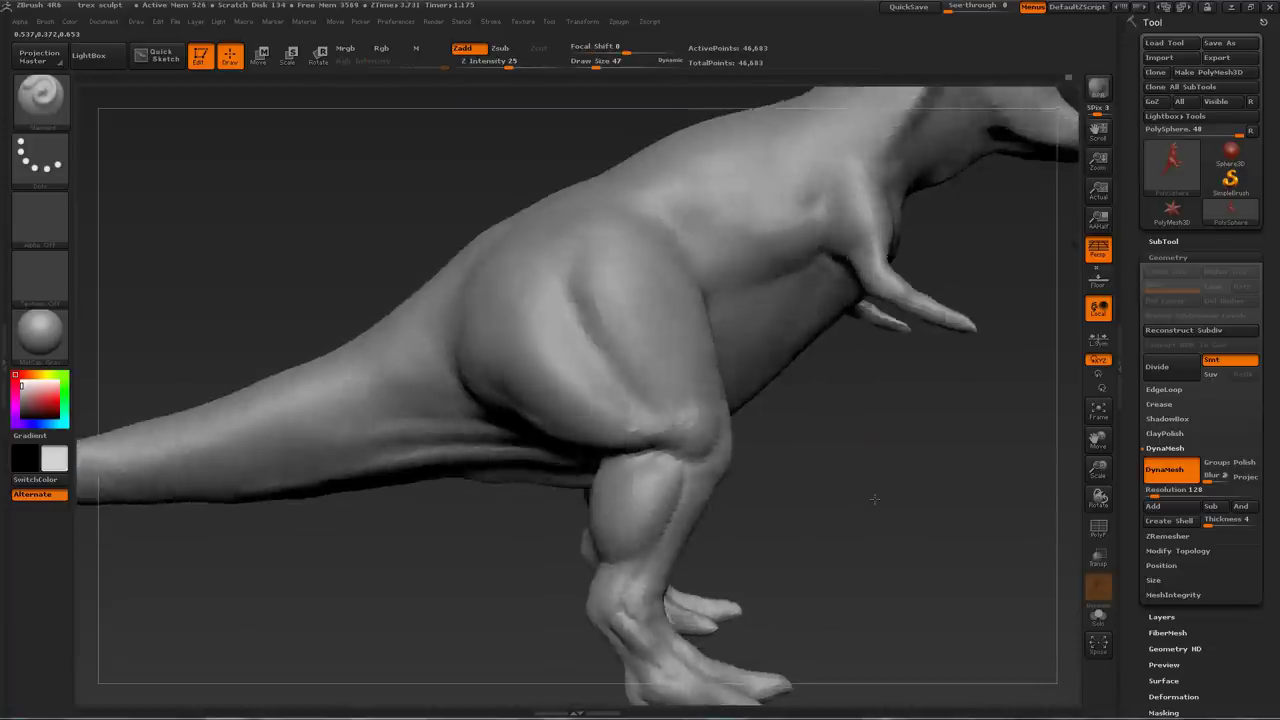
left_click_drag(365, 220, 365, 154, "alt")
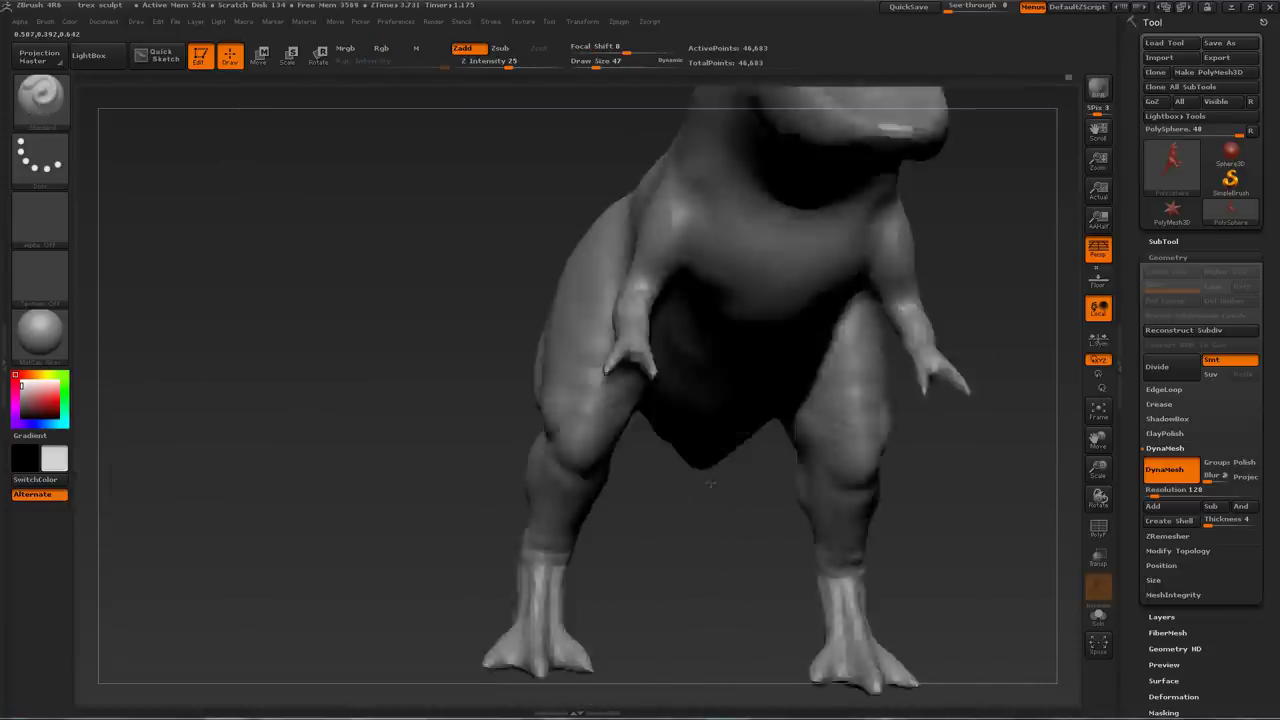
left_click_drag(515, 300, 622, 342)
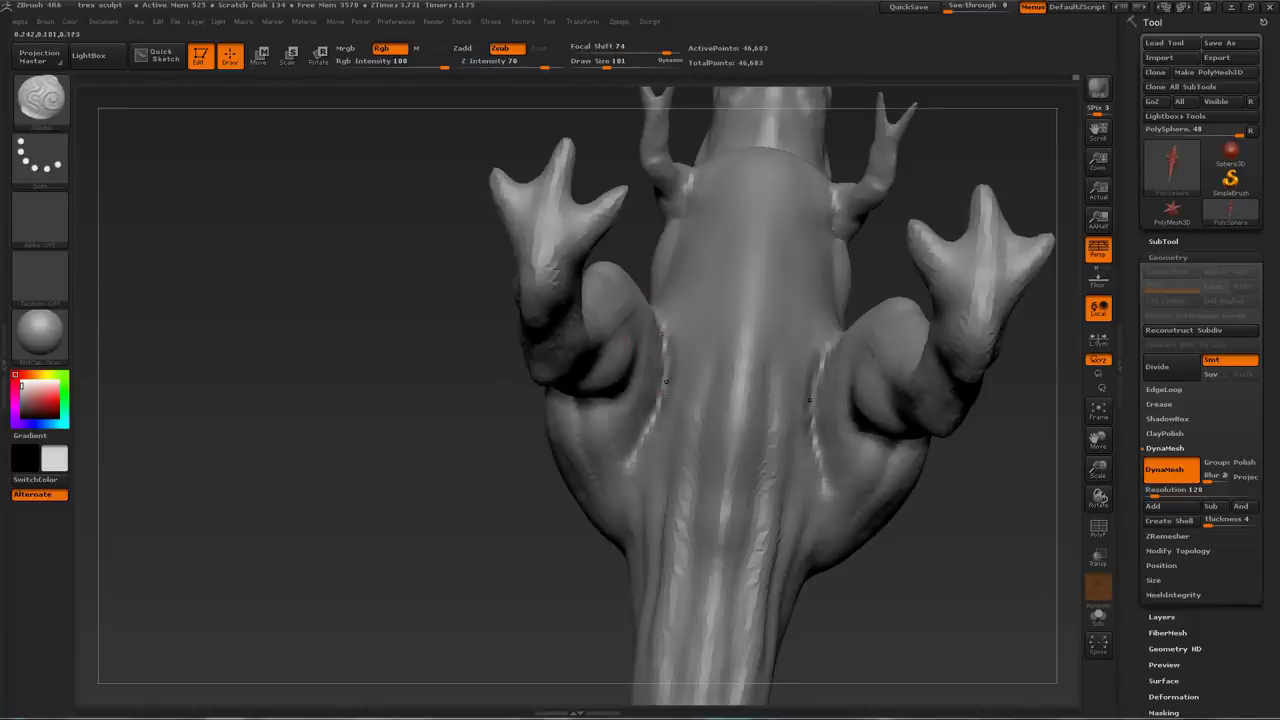
mouse_move(809, 427)
left_mouse_down()
mouse_move(513, 278)
mouse_move(540, 300)
mouse_move(520, 274)
mouse_move(626, 355)
mouse_move(466, 283)
mouse_move(480, 357)
left_mouse_up()
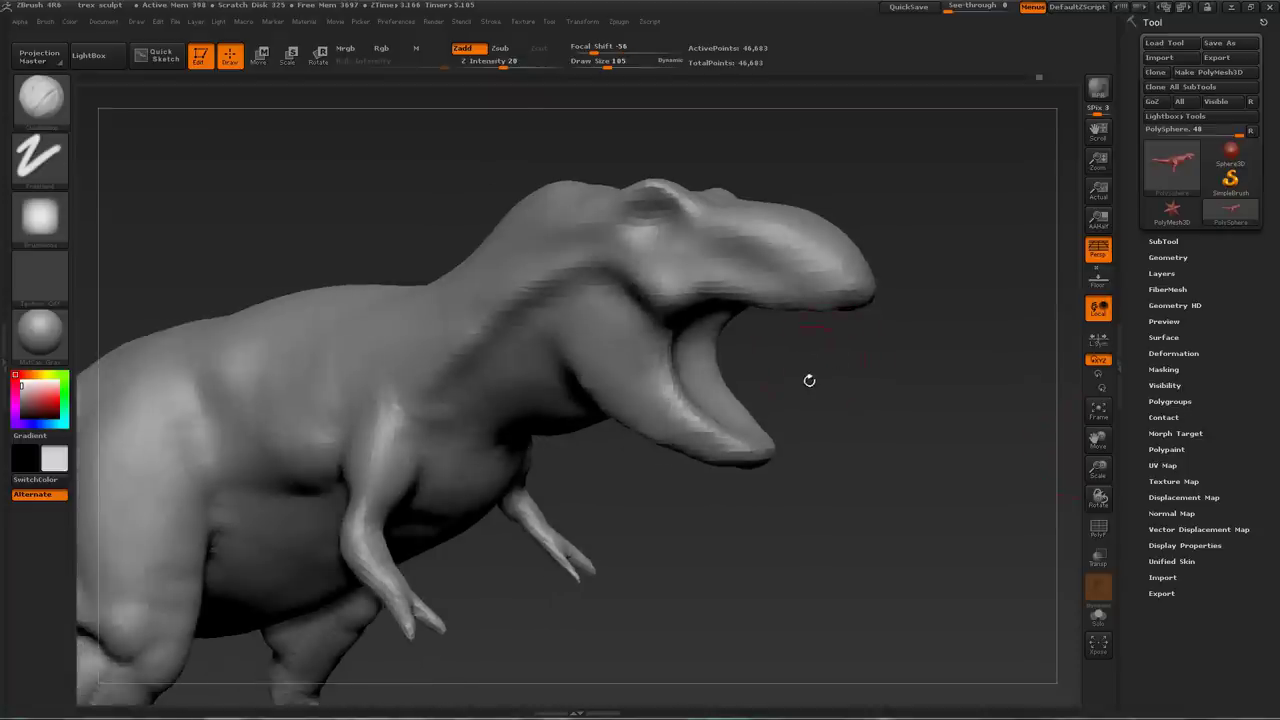
Sculpt the jaw muscle behind the mouth with the Standard brush at draw size 35
left_click_drag(809, 380, 660, 382, "alt")
key("bracketleft")
key("bracketleft")
key("bracketleft")
key("bracketleft")
key("bracketleft")
key("bracketleft")
key("bracketleft")
mouse_move(850, 380)
left_mouse_down("alt")
mouse_move(878, 442)
mouse_move(840, 500)
left_mouse_up("alt")
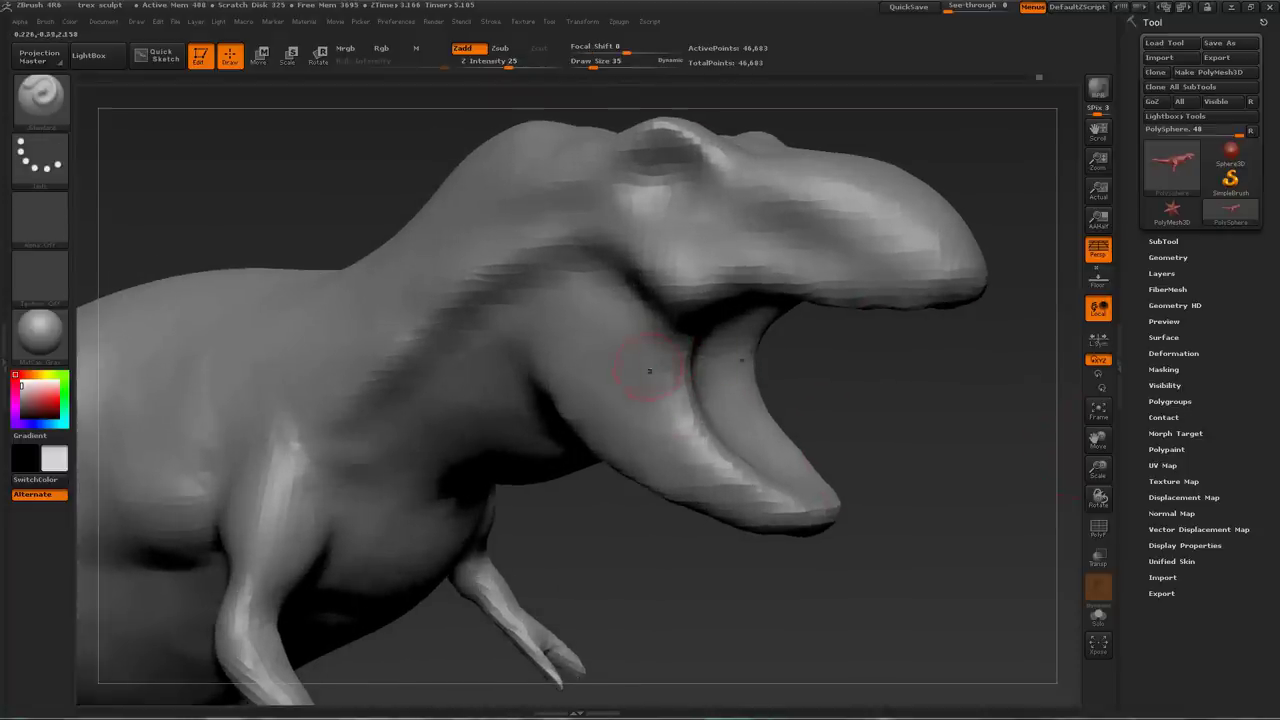
mouse_move(950, 480)
left_mouse_down()
mouse_move(754, 554)
mouse_move(765, 273)
mouse_move(672, 372)
mouse_move(715, 356)
mouse_move(704, 364)
mouse_move(701, 327)
left_mouse_up()
mouse_move(443, 546)
left_mouse_down()
mouse_move(838, 404)
mouse_move(885, 425)
mouse_move(798, 393)
mouse_move(746, 345)
mouse_move(820, 437)
mouse_move(781, 382)
mouse_move(597, 358)
mouse_move(645, 426)
left_mouse_up()
Shape the skin fold at the mouth corner and the lower jaw edge with the ClayBuildup brush at draw size 39
key("b")
key("c")
key("b")
left_click_drag(716, 300, 814, 274)
left_click_drag(585, 379, 598, 379)
key("s")
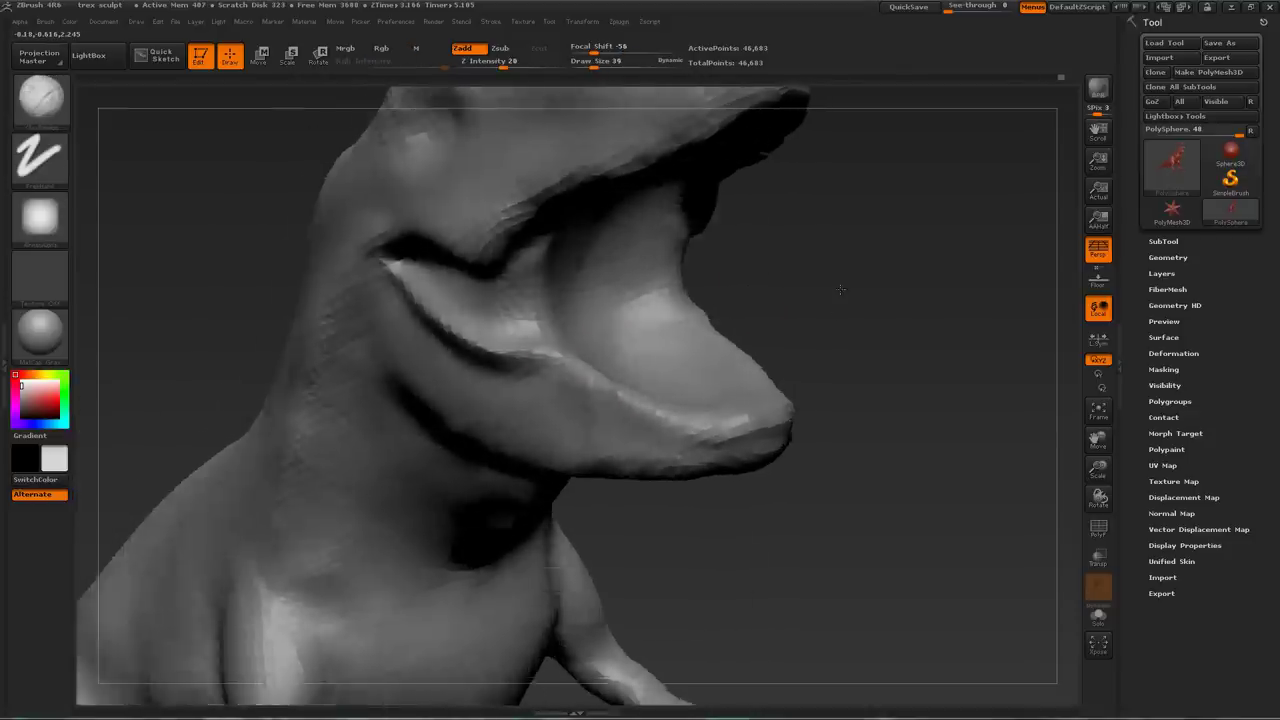
Reshape the snout and head with the Move Topological brush at draw size 131
right_click_drag(560, 420, 639, 341)
key("s")
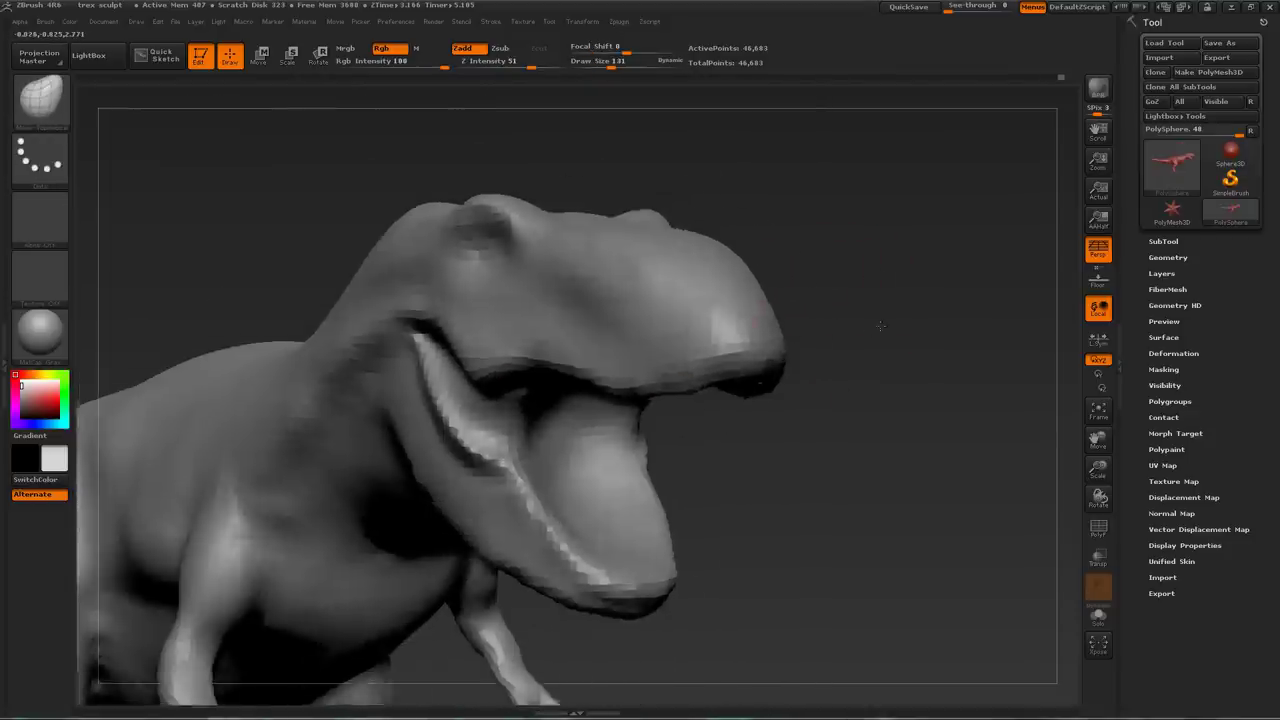
mouse_move(817, 309)
right_mouse_down()
mouse_move(920, 206)
mouse_move(835, 372)
right_mouse_up()
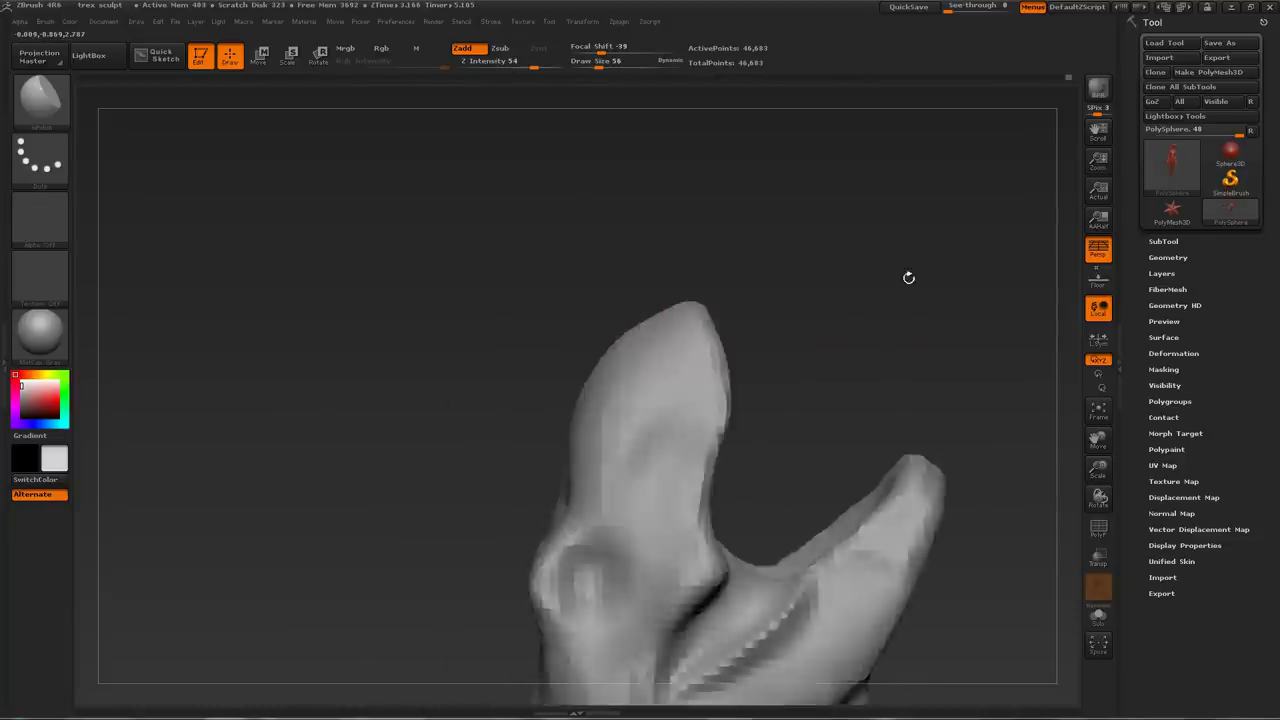
Define the eye socket and cheek with the Standard brush at draw size 32 and the Move Topological brush at draw size 52
mouse_move(906, 277)
right_mouse_down()
mouse_move(840, 260)
mouse_move(755, 305)
right_mouse_up()
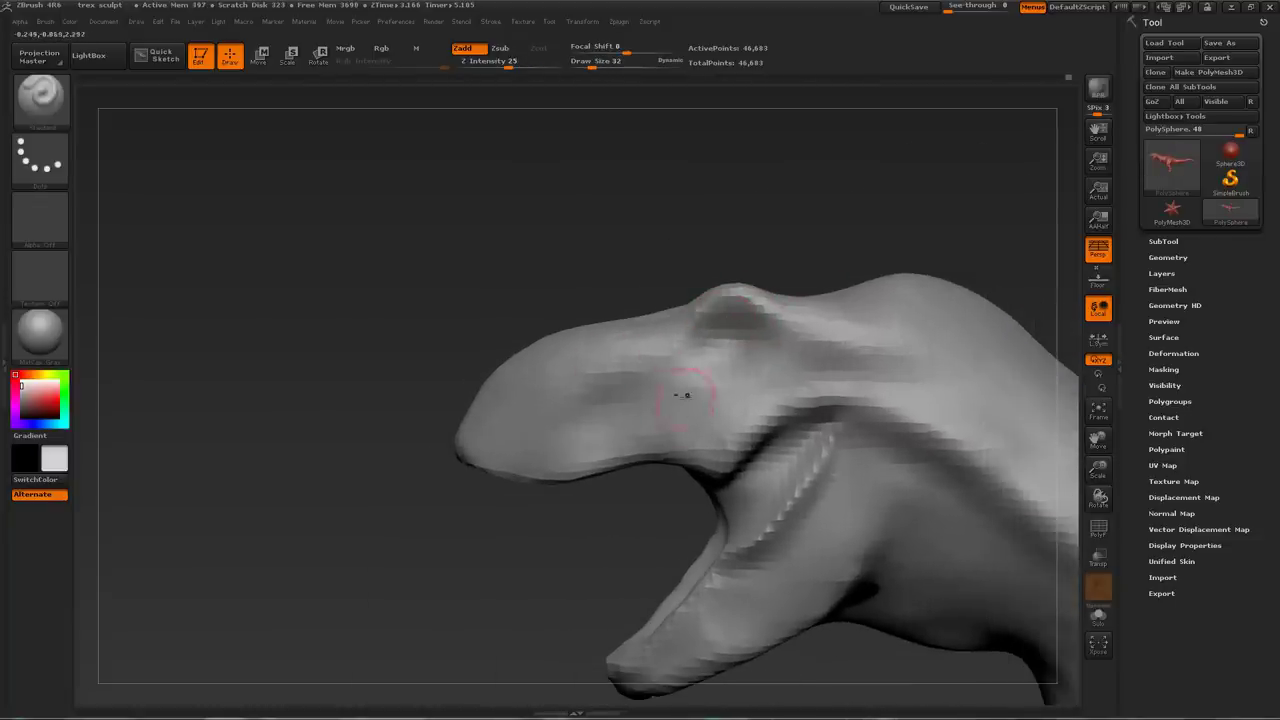
left_click_drag(649, 502, 620, 318)
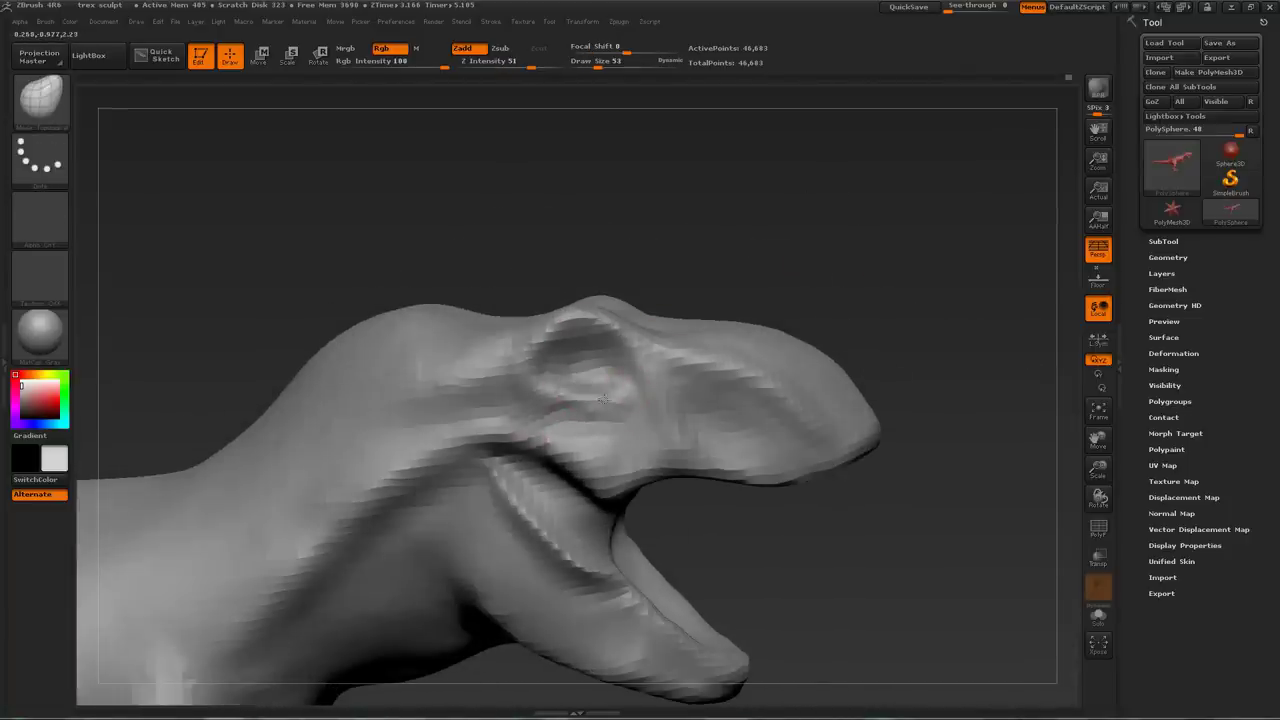
left_click_drag(734, 220, 780, 195)
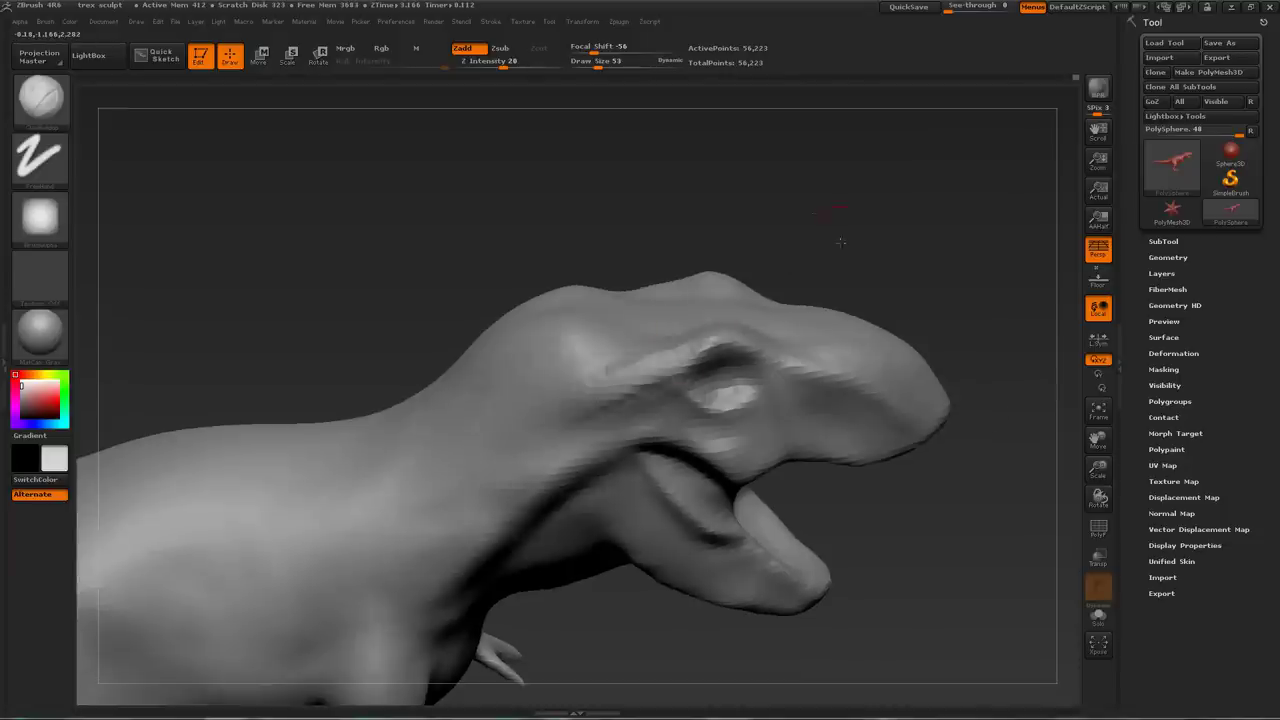
left_click_drag(840, 242, 730, 285)
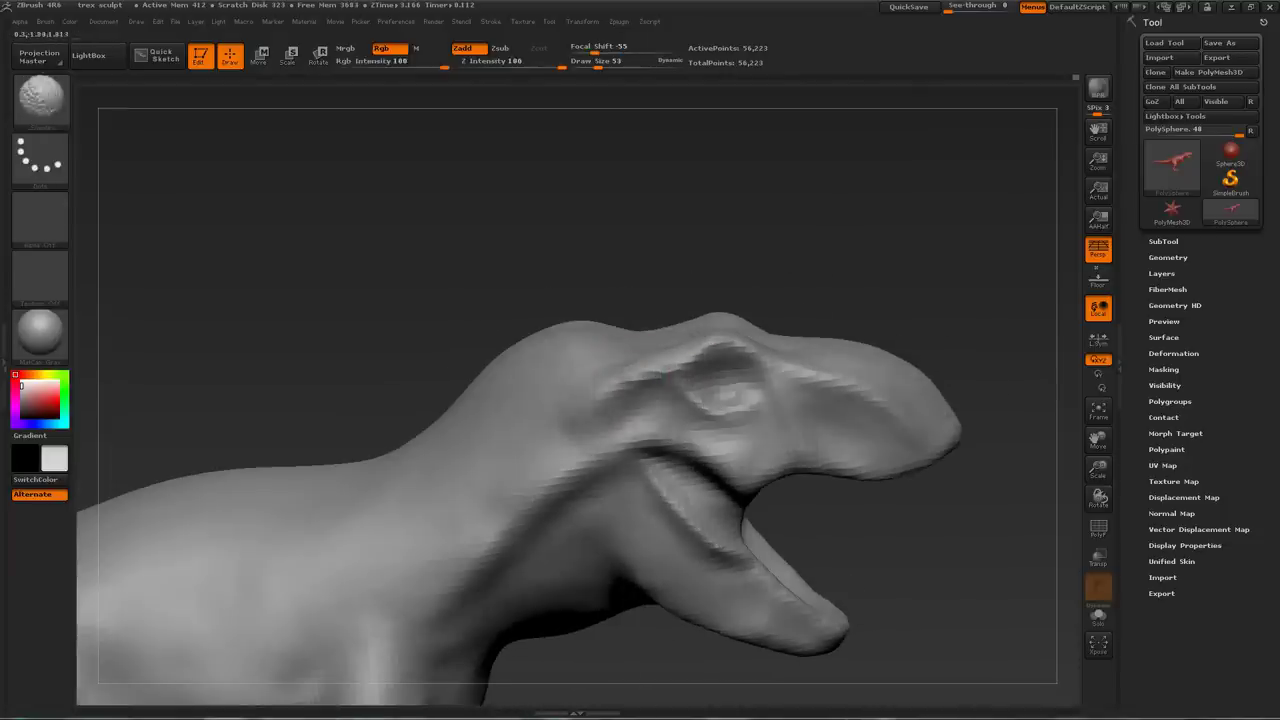
Sculpt the crease behind the jaw and the loose skin folds on the throat with the Standard brush at draw size 30
right_click_drag(644, 364, 592, 339, "alt")
mouse_move(880, 450)
left_mouse_down()
mouse_move(777, 400)
mouse_move(674, 469)
mouse_move(800, 440)
left_mouse_up()
right_click_drag(566, 380, 628, 424, "alt")
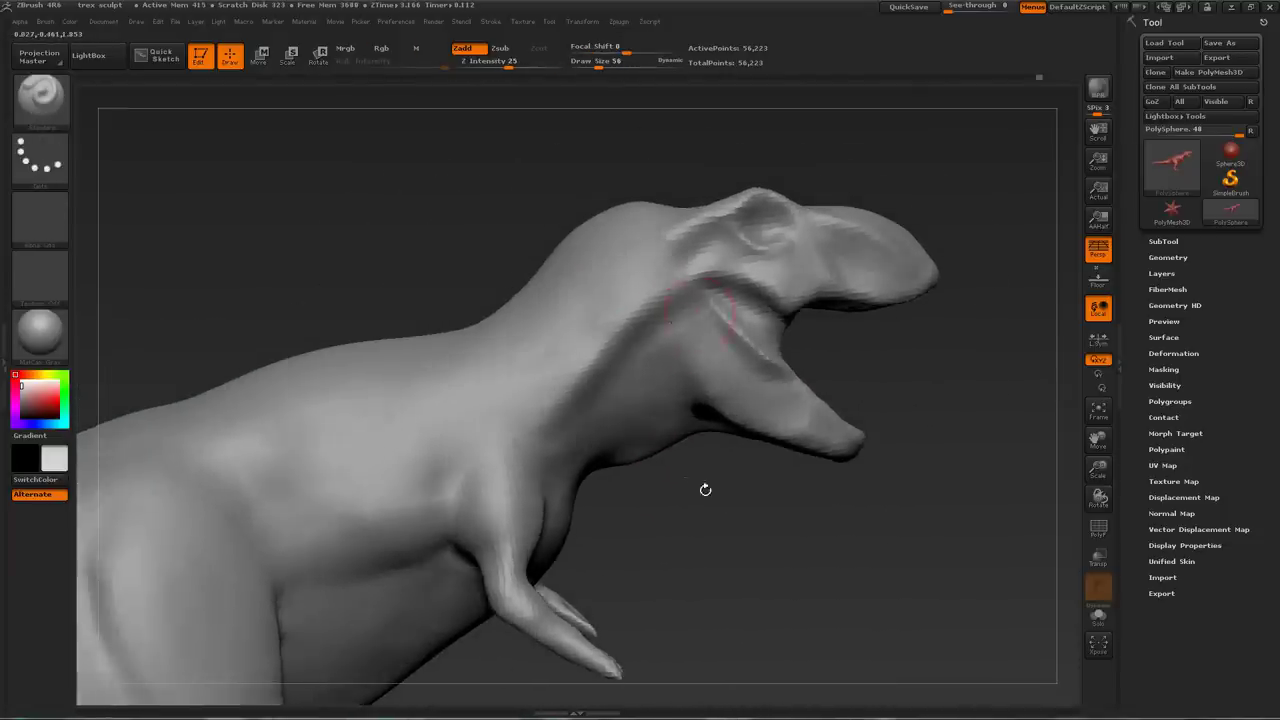
mouse_move(697, 306)
right_mouse_down()
mouse_move(657, 300)
mouse_move(674, 371)
right_mouse_up()
key("s")
left_click_drag(690, 384, 668, 384)
mouse_move(749, 548)
left_mouse_down("alt")
mouse_move(753, 482)
mouse_move(559, 454)
left_mouse_up("alt")
left_click_drag(598, 411, 636, 340)
key("bracketleft")
left_click_drag(650, 405, 660, 240)
left_click_drag(562, 340, 600, 280)
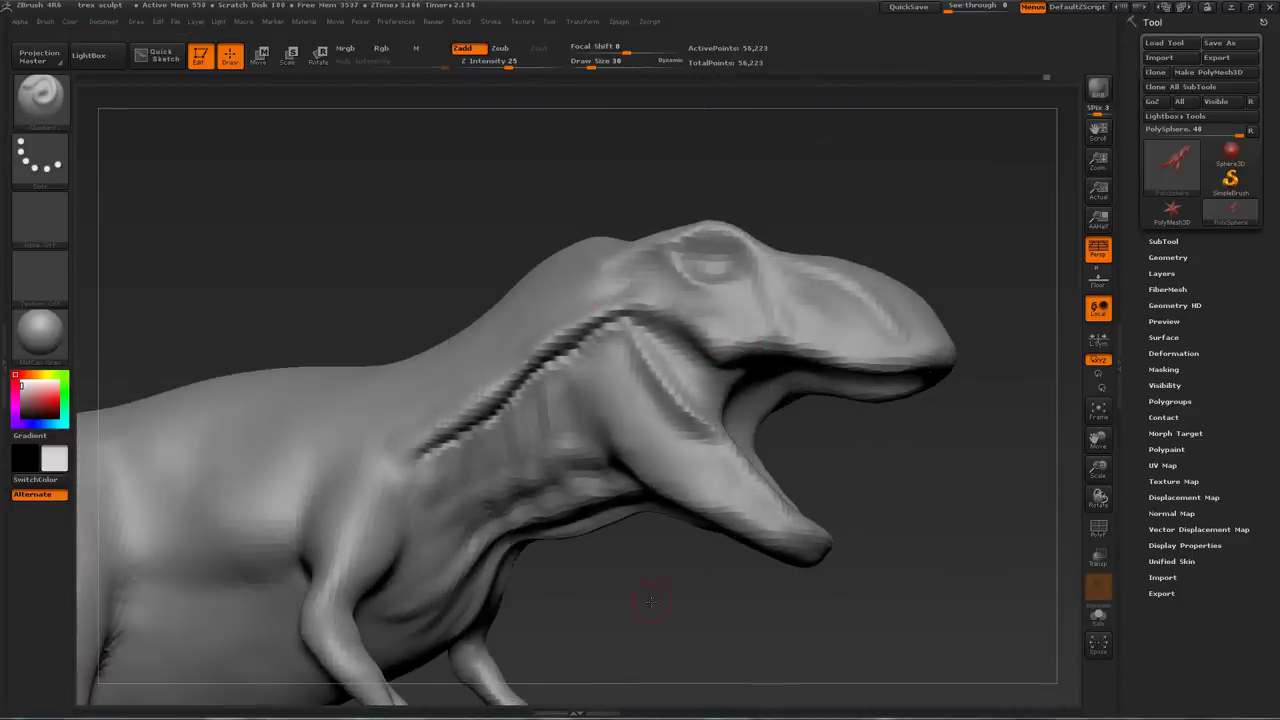
Add vertical skin wrinkles along the side of the neck with the Standard brush at draw size 26
key("bracketright")
mouse_move(651, 585)
left_mouse_down()
mouse_move(700, 614)
mouse_move(690, 600)
left_mouse_up()
left_click_drag(606, 300, 608, 380)
left_click_drag(462, 416, 524, 271)
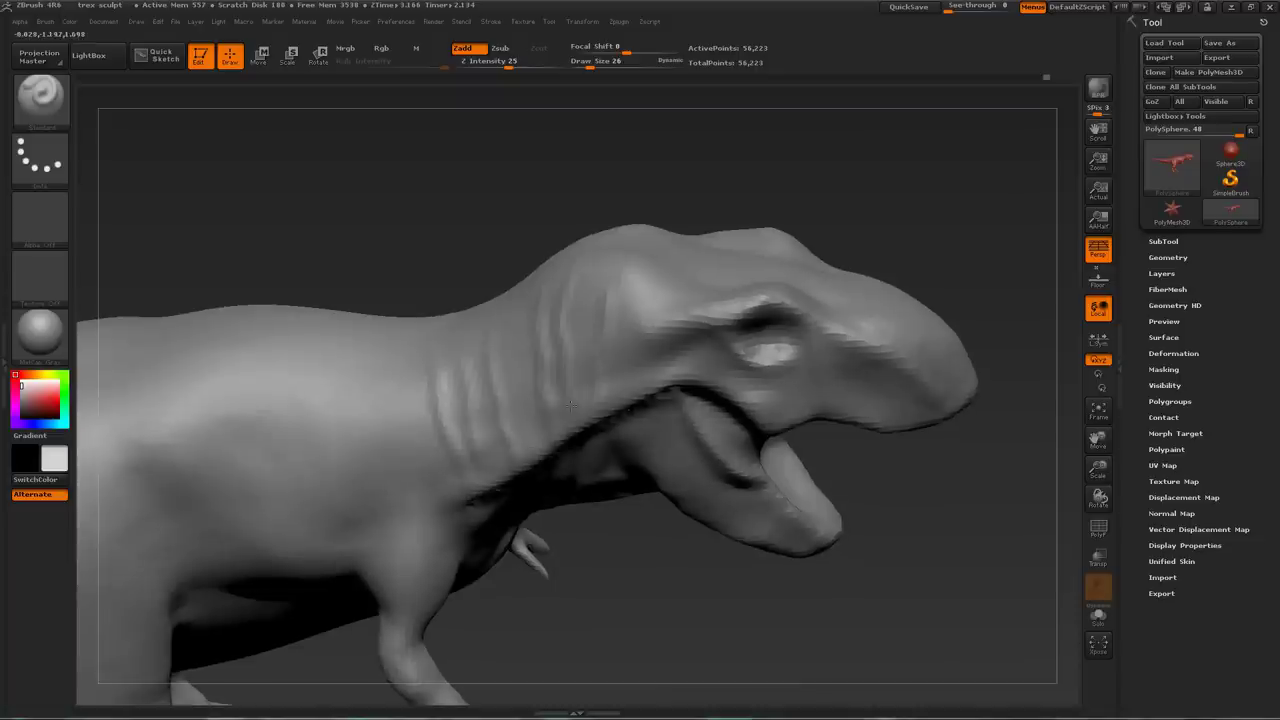
mouse_move(582, 373)
right_mouse_down()
mouse_move(600, 230)
mouse_move(600, 365)
right_mouse_up()
left_click_drag(524, 310, 530, 360)
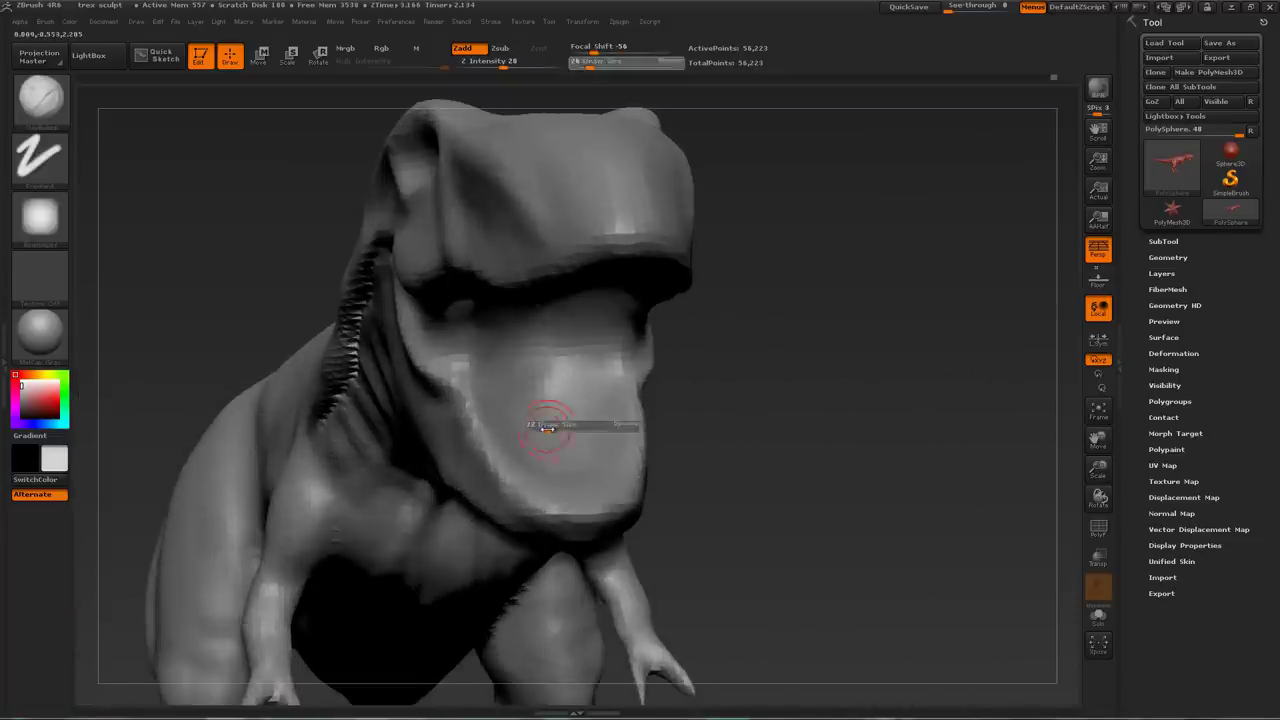
Refine the lower jaw rim and mouth corner with the ClayBuildup and Dam_Standard brushes, reducing the draw size to 26
left_click_drag(543, 429, 433, 515, "alt")
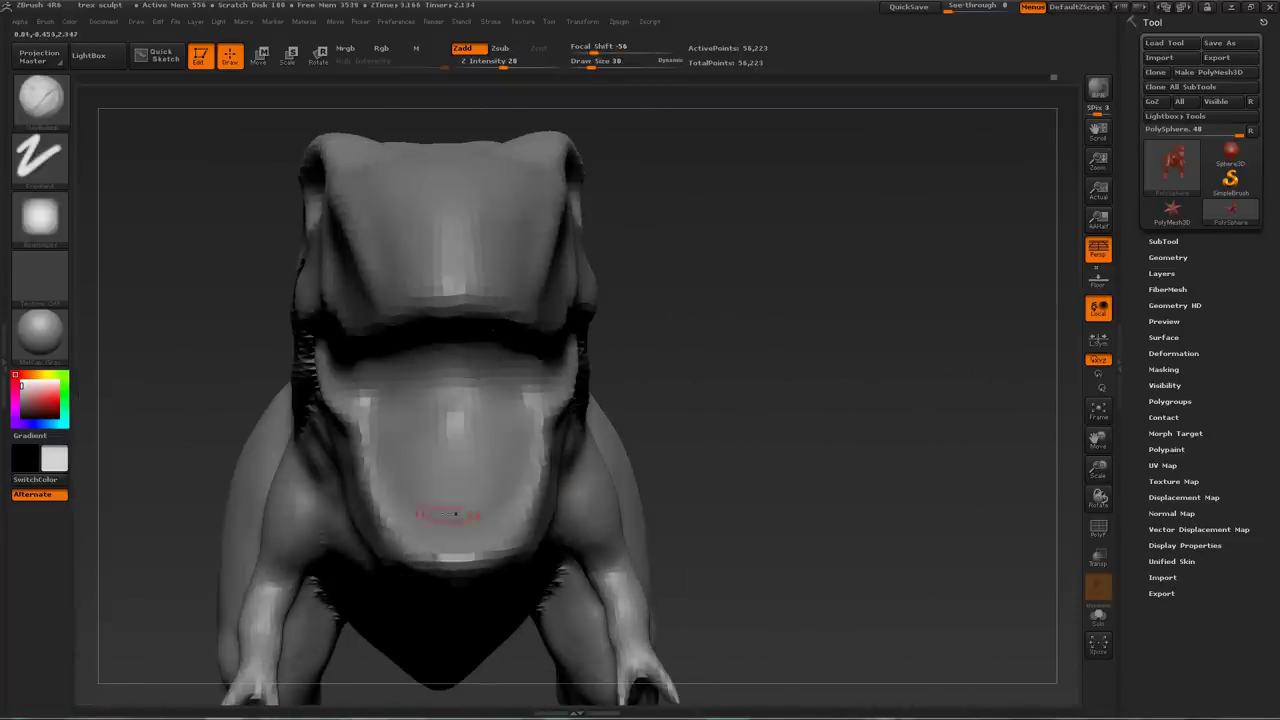
left_click_drag(850, 400, 820, 465)
mouse_move(500, 500)
left_mouse_down()
mouse_move(680, 400)
mouse_move(804, 289)
mouse_move(430, 414)
mouse_move(586, 449)
left_mouse_up()
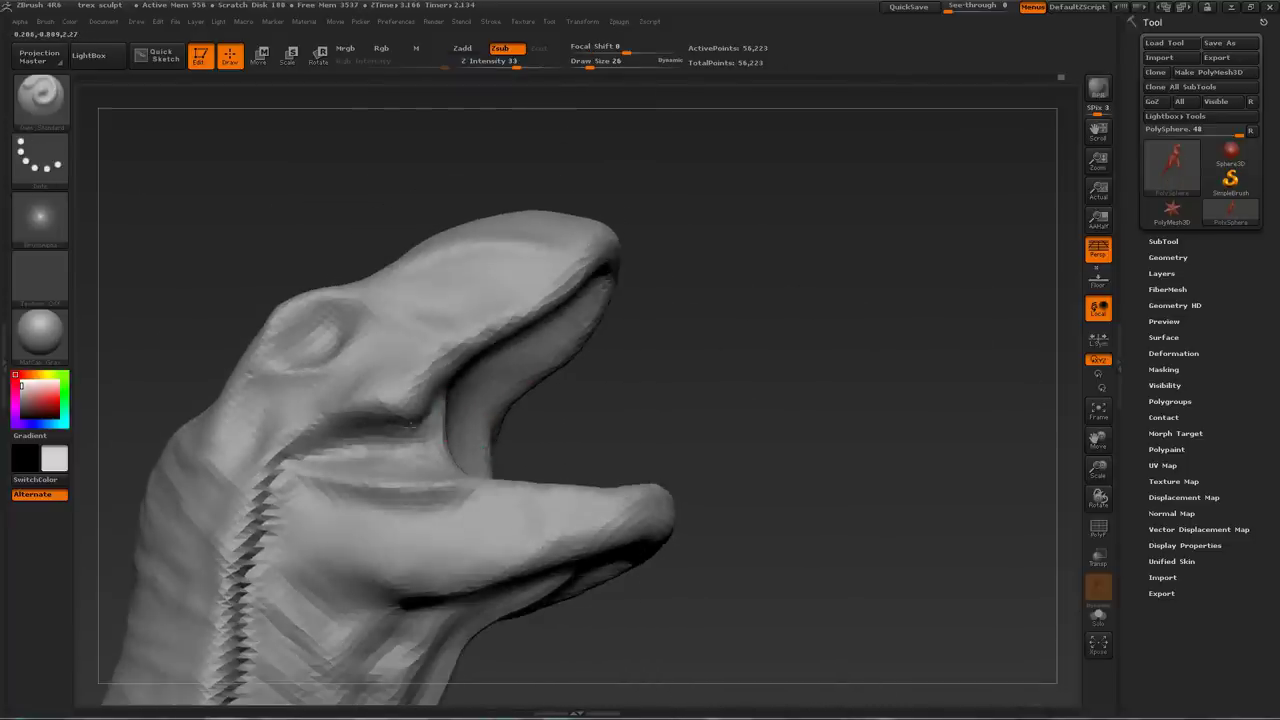
left_click_drag(586, 449, 657, 386)
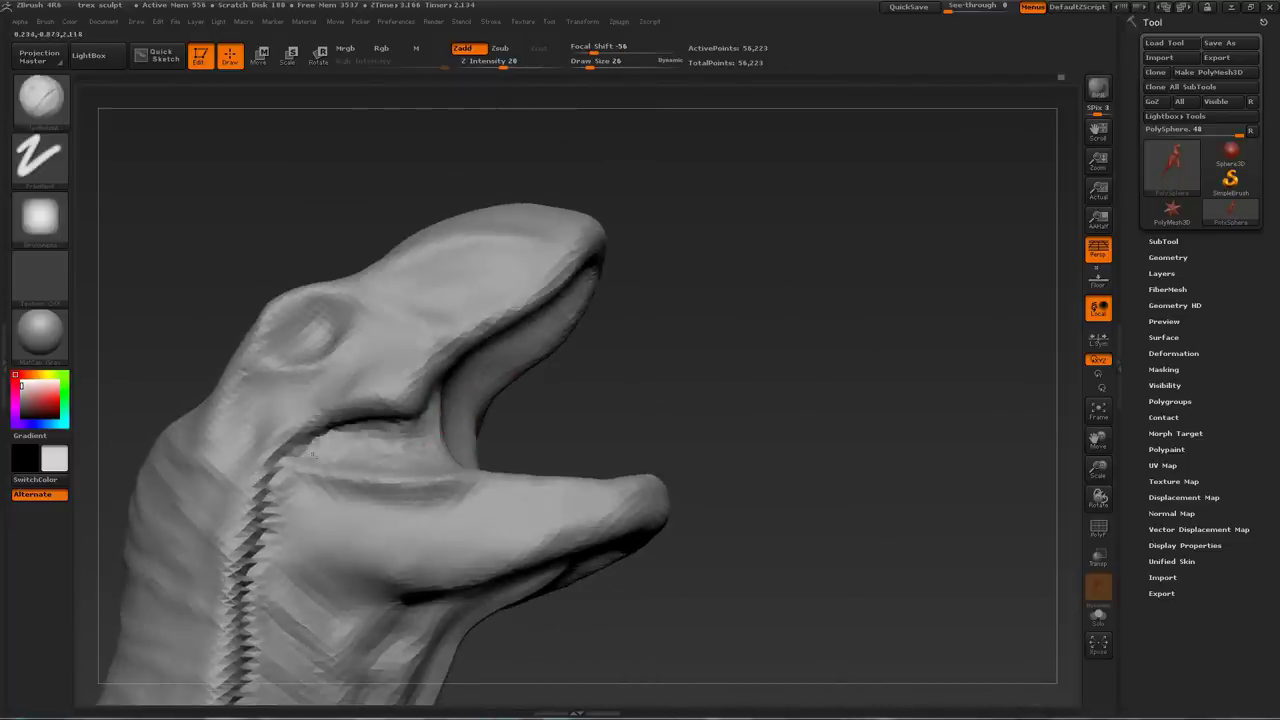
left_click_drag(700, 340, 727, 304)
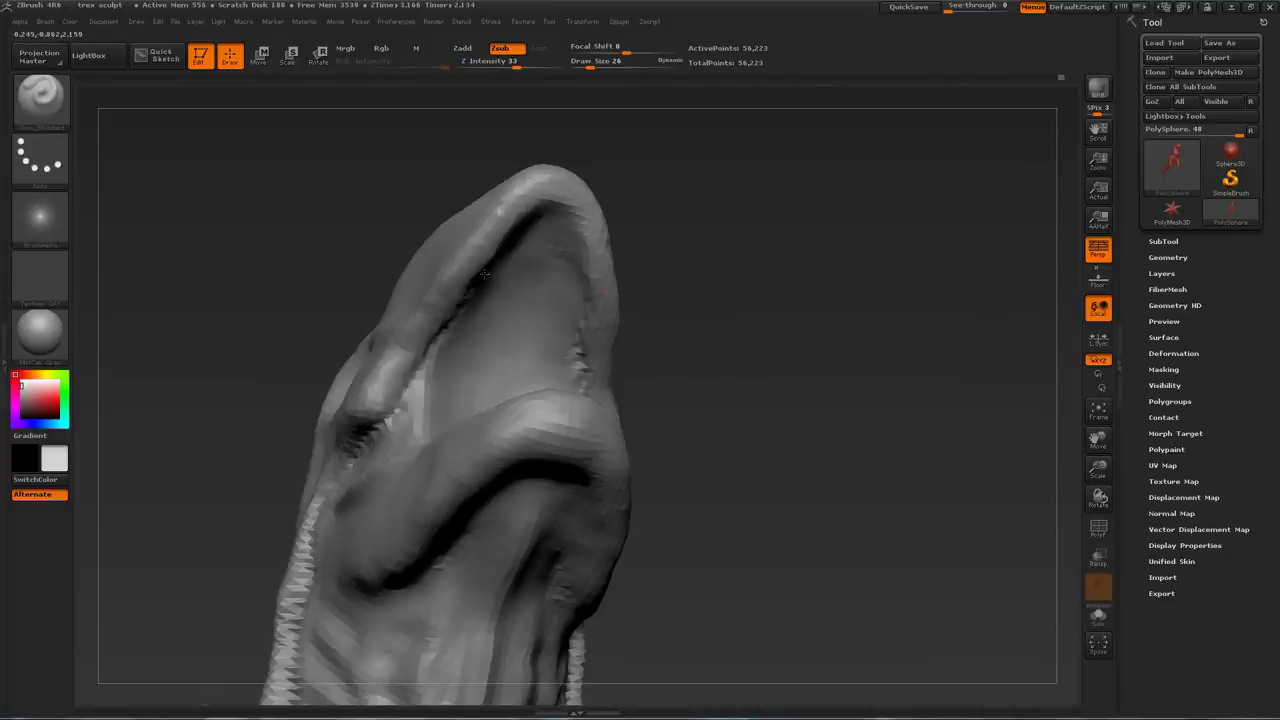
Shape the inside of the mouth and the upper jaw's inner rim with the ClayBuildup brush at draw size 39
left_click_drag(590, 261, 560, 290)
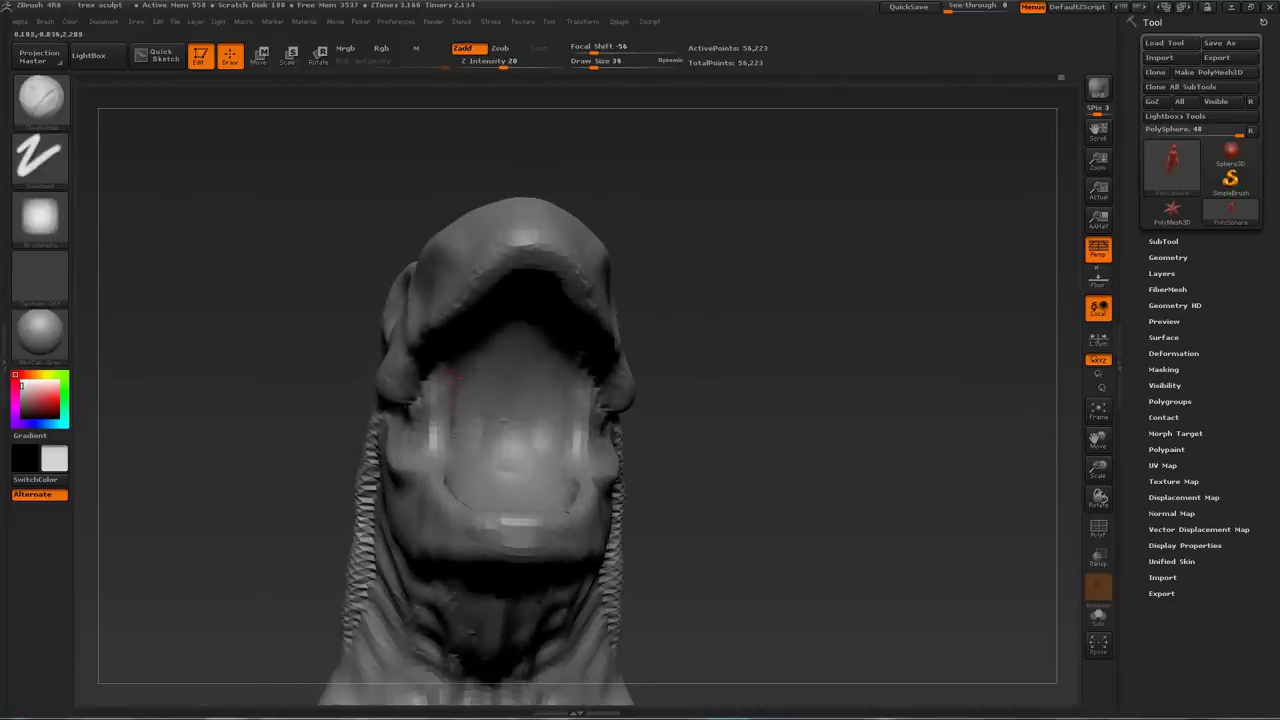
left_click_drag(560, 290, 510, 309)
mouse_move(716, 276)
left_mouse_down()
mouse_move(697, 237)
mouse_move(692, 280)
left_mouse_up()
left_click_drag(630, 310, 513, 386)
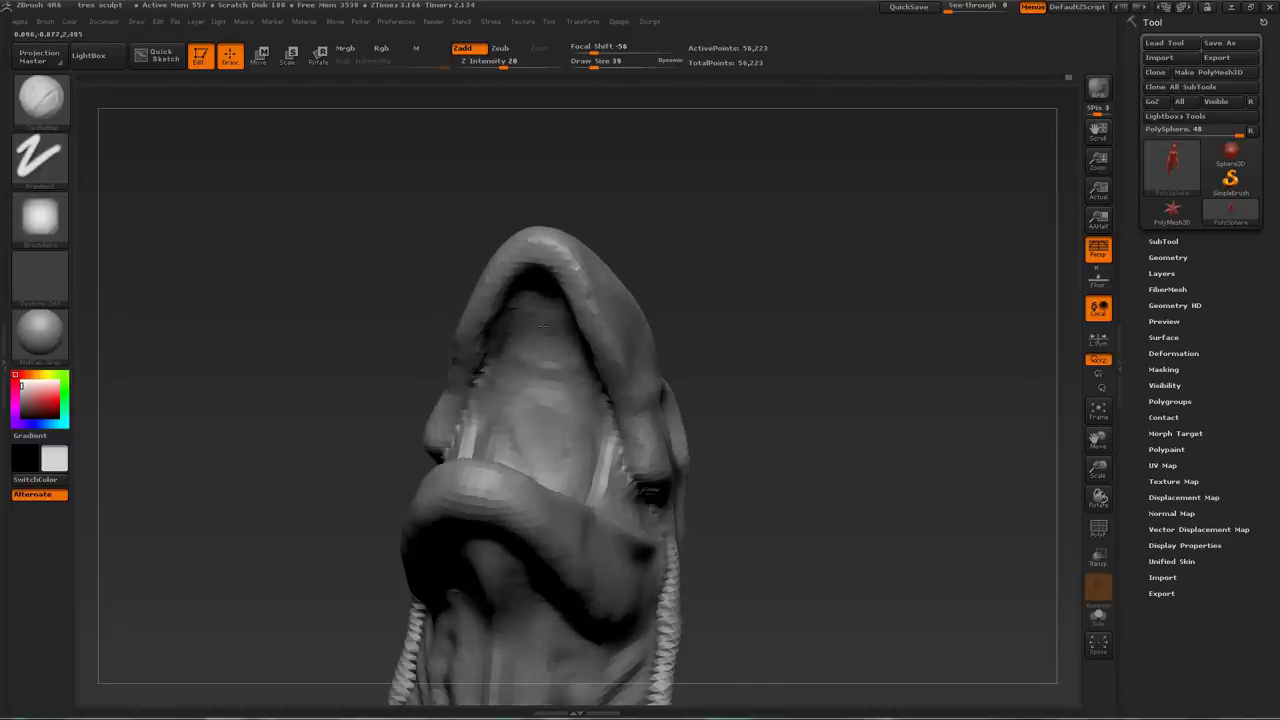
left_click_drag(521, 313, 520, 387)
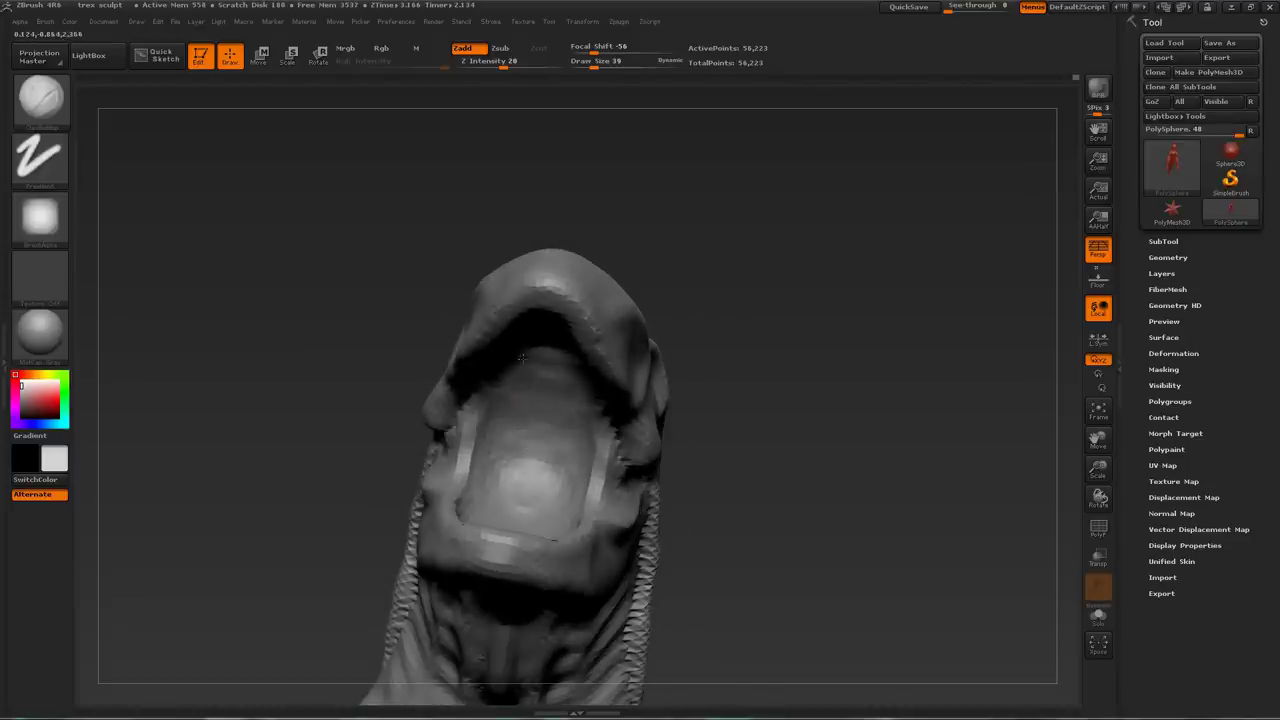
left_click_drag(713, 288, 700, 380)
Build up the top of the head between the brows with the ClayBuildup brush at draw size 56
key("s")
left_click_drag(514, 458, 523, 458)
mouse_move(523, 451)
right_mouse_down()
mouse_move(560, 450)
mouse_move(480, 370)
mouse_move(508, 428)
mouse_move(491, 457)
mouse_move(897, 334)
mouse_move(604, 386)
right_mouse_up()
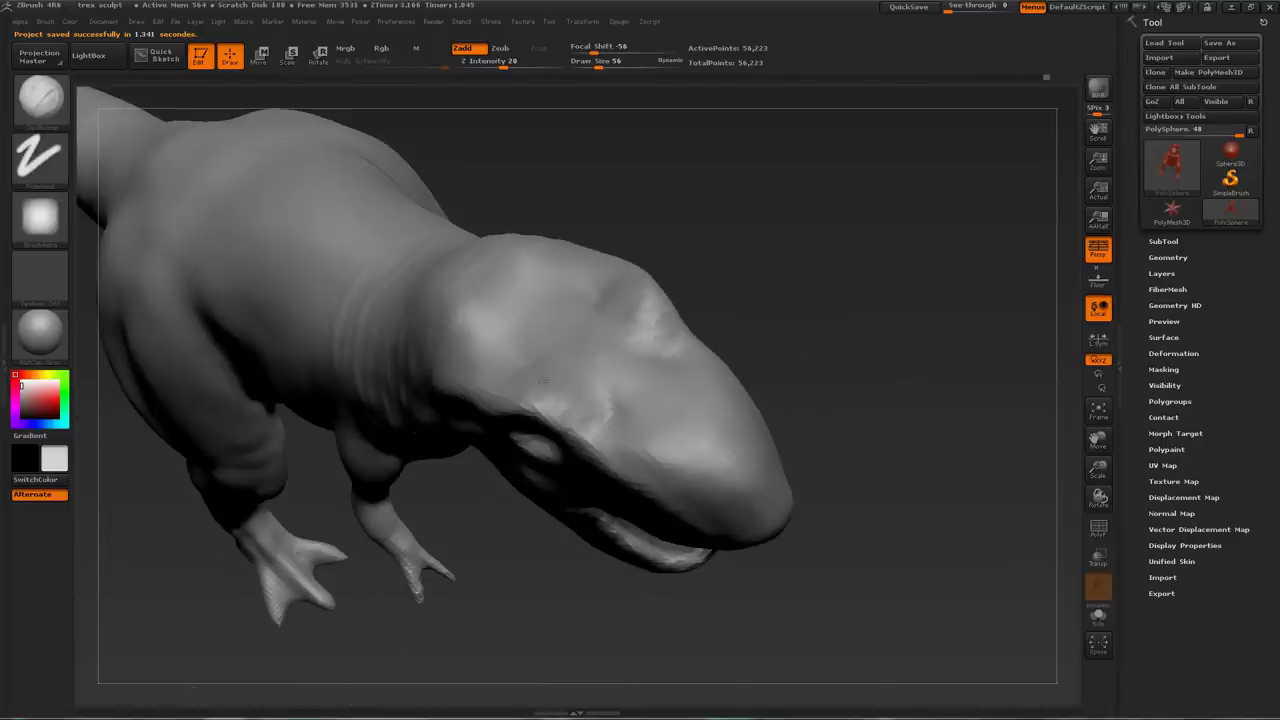
mouse_move(665, 344)
right_mouse_down()
mouse_move(886, 251)
mouse_move(880, 280)
mouse_move(577, 322)
right_mouse_up()
key("bracketright")
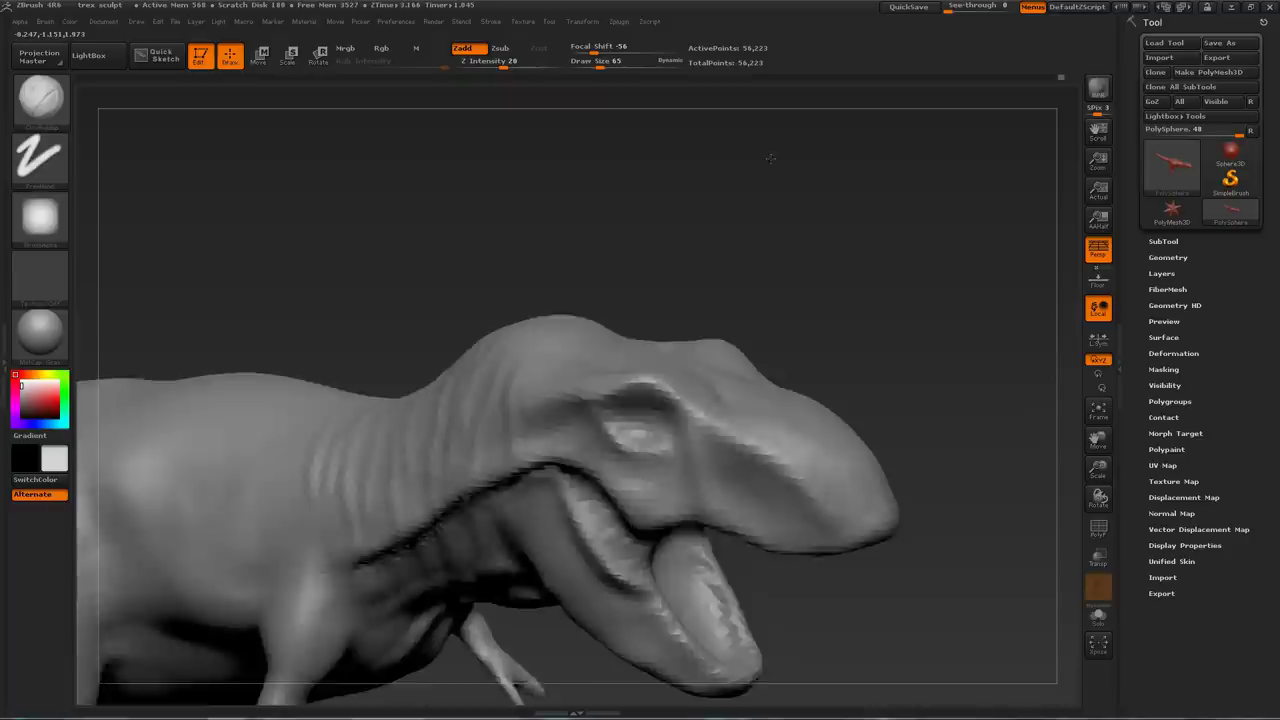
Reshape the brow ridges above the eyes with the Move Topological brush at draw size 32
left_click_drag(929, 229, 716, 395)
key("s")
right_click_drag(716, 395, 534, 315)
mouse_move(630, 393)
left_mouse_down()
mouse_move(623, 457)
mouse_move(660, 420)
left_mouse_up()
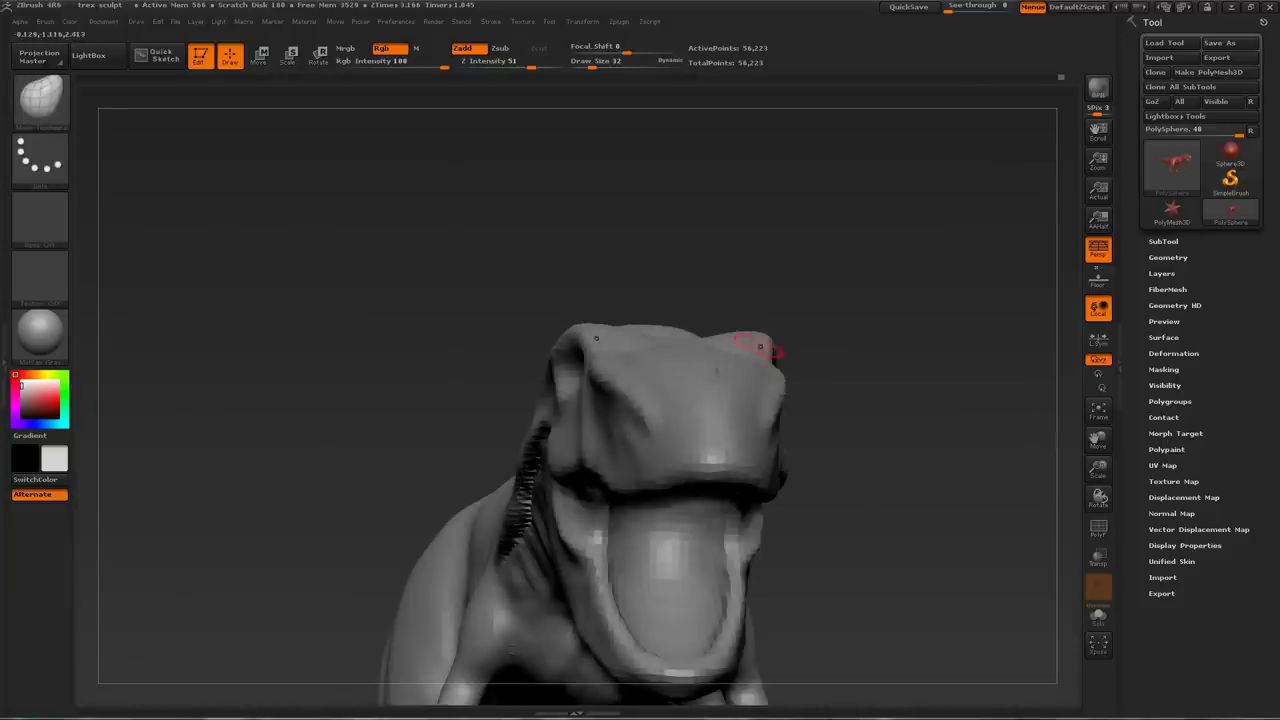
mouse_move(743, 343)
left_mouse_down()
mouse_move(813, 290)
mouse_move(843, 309)
mouse_move(846, 266)
mouse_move(645, 366)
mouse_move(616, 330)
mouse_move(700, 300)
left_mouse_up()
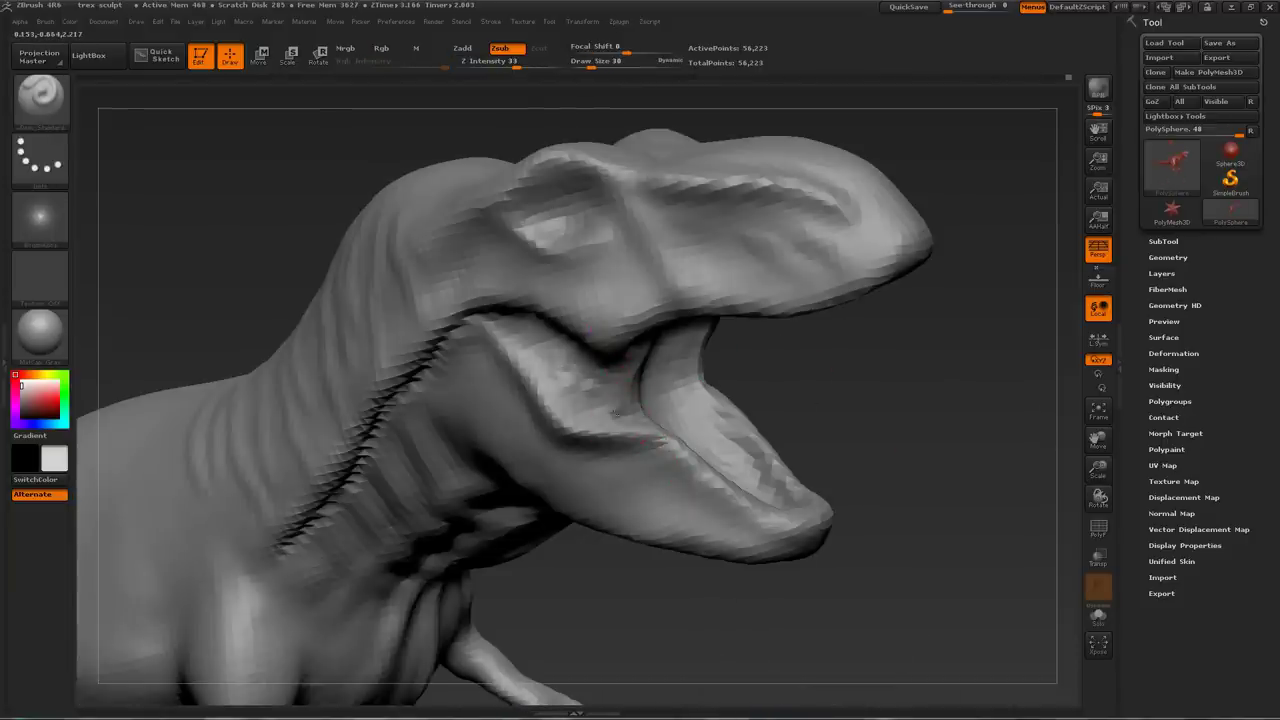
Define the mouth-corner skin and jaw folds with the Dam_Standard and Standard brushes at draw size 30 and ClayBuildup at 39
left_click_drag(600, 340, 618, 357)
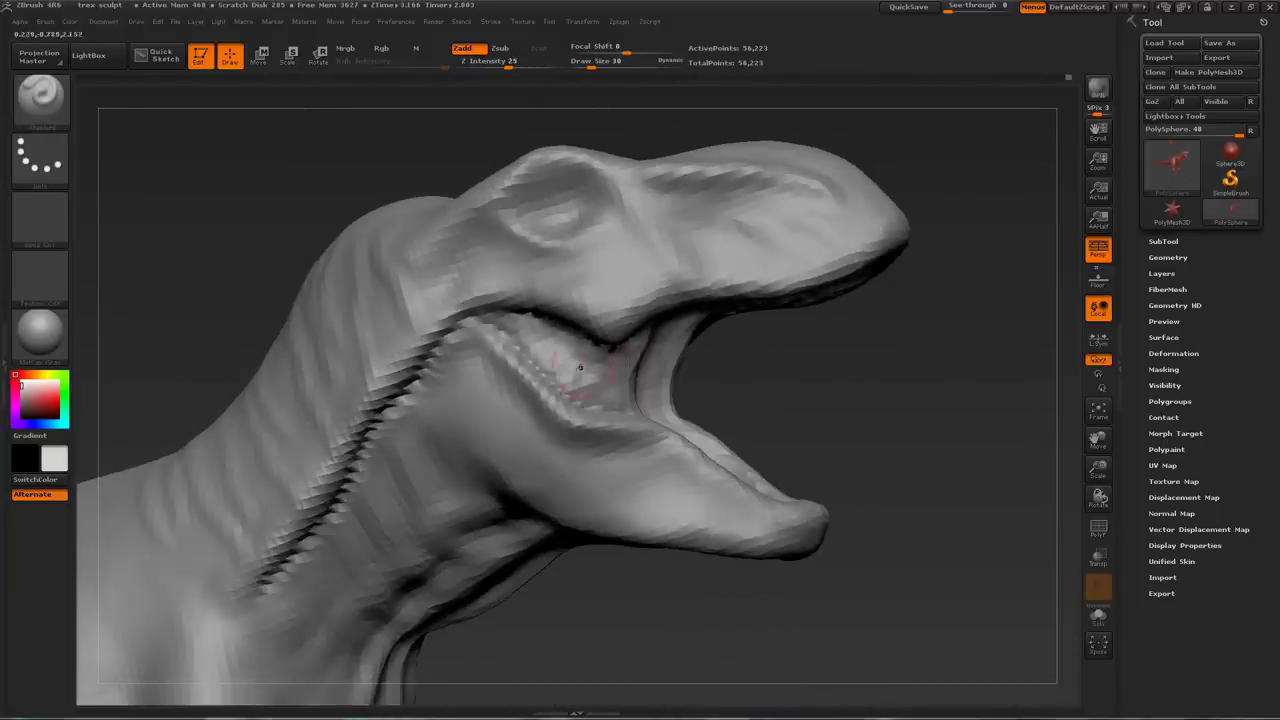
key("s")
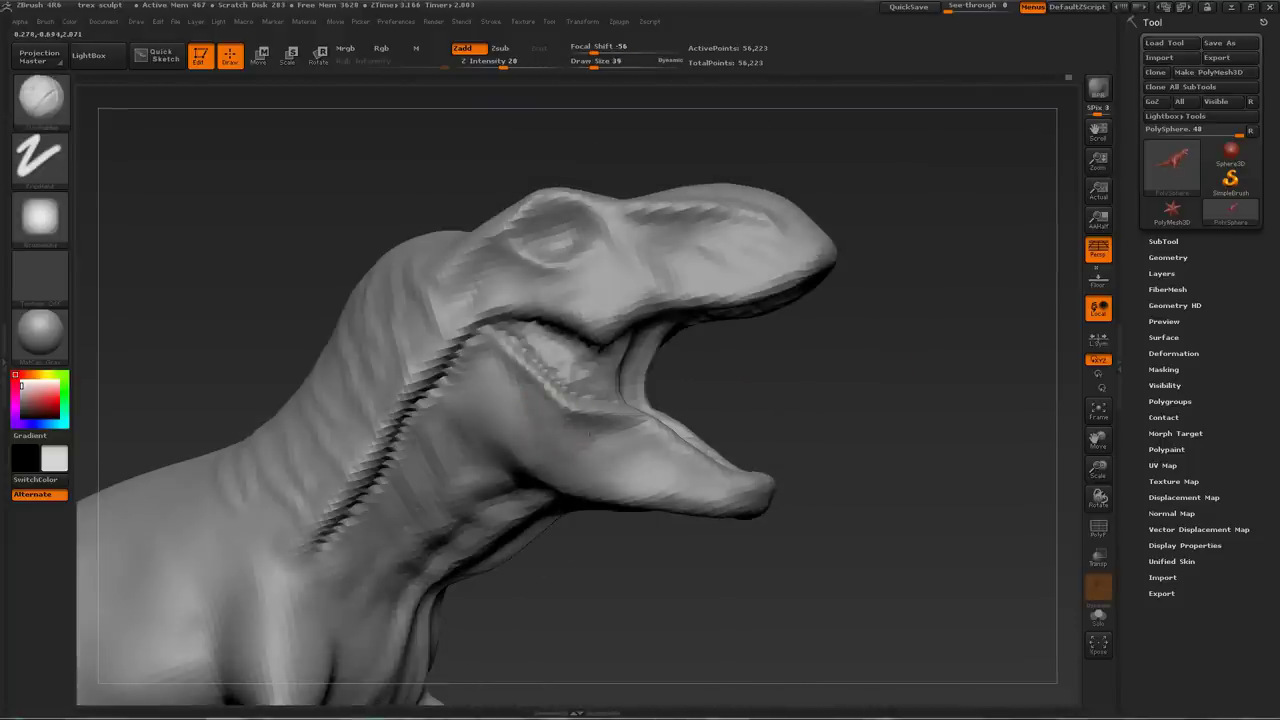
mouse_move(562, 424)
left_mouse_down("shift")
mouse_move(514, 371)
mouse_move(609, 425)
left_mouse_up("shift")
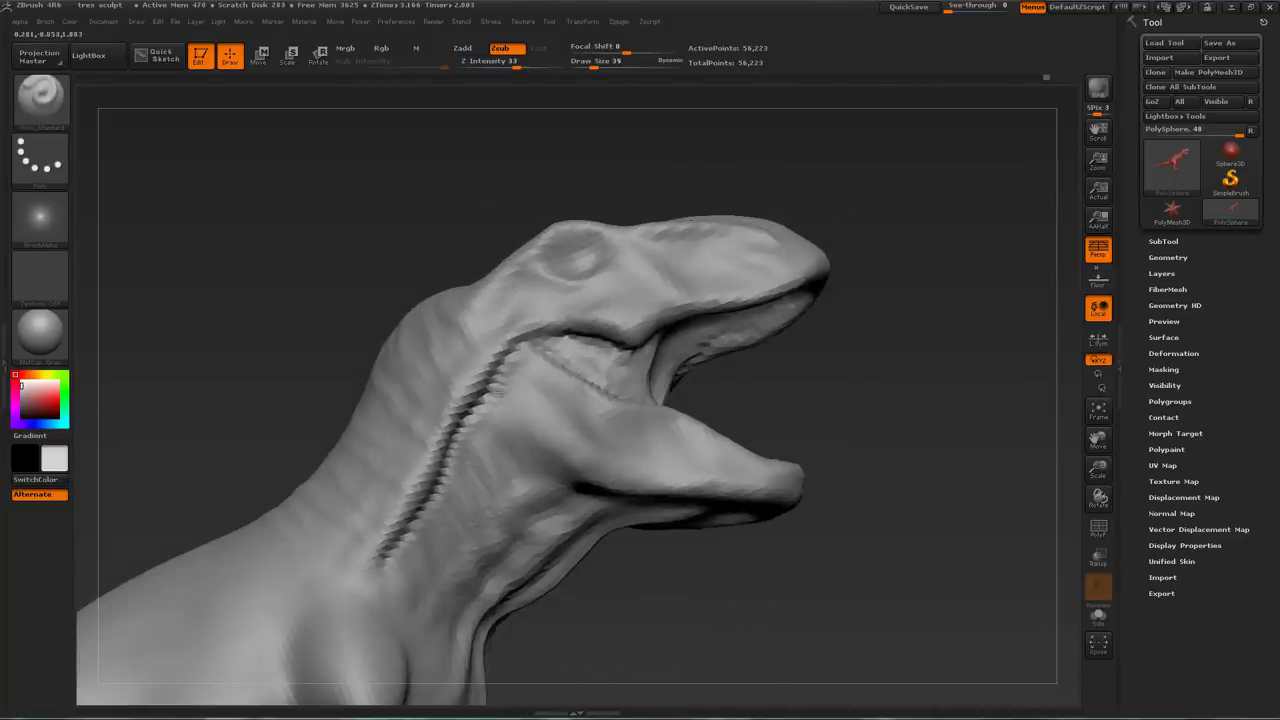
left_click_drag(496, 389, 712, 435)
left_click_drag(547, 450, 857, 477)
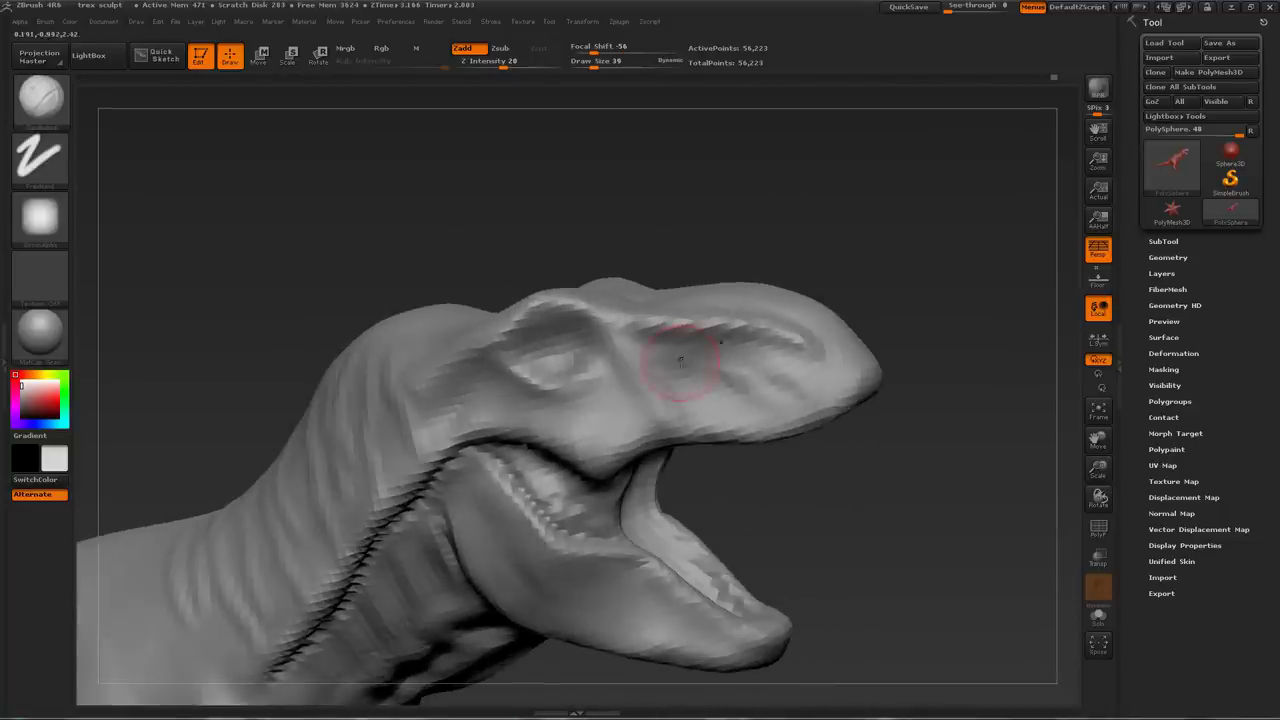
Rework the eye socket with the ClayBuildup brush at draw size 39 and adjust the brow with the Move Topological brush
mouse_move(666, 286)
left_mouse_down()
mouse_move(793, 185)
mouse_move(784, 194)
left_mouse_up()
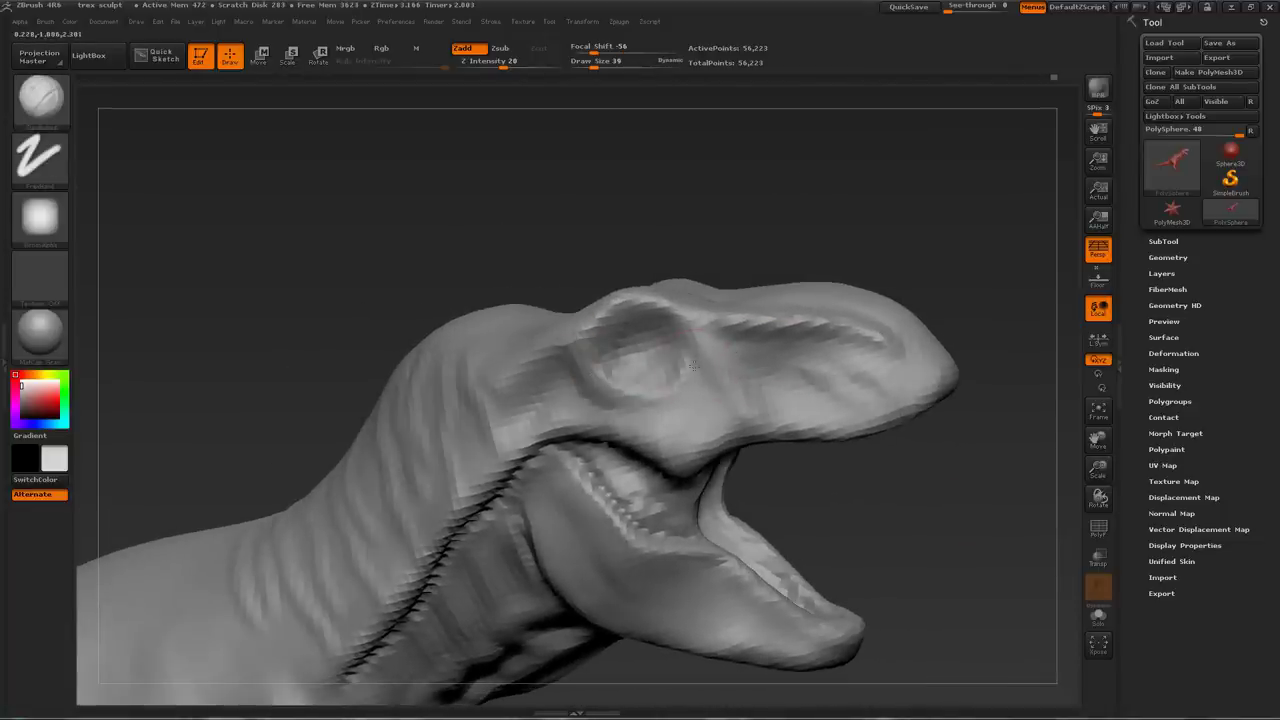
left_click_drag(821, 245, 886, 240)
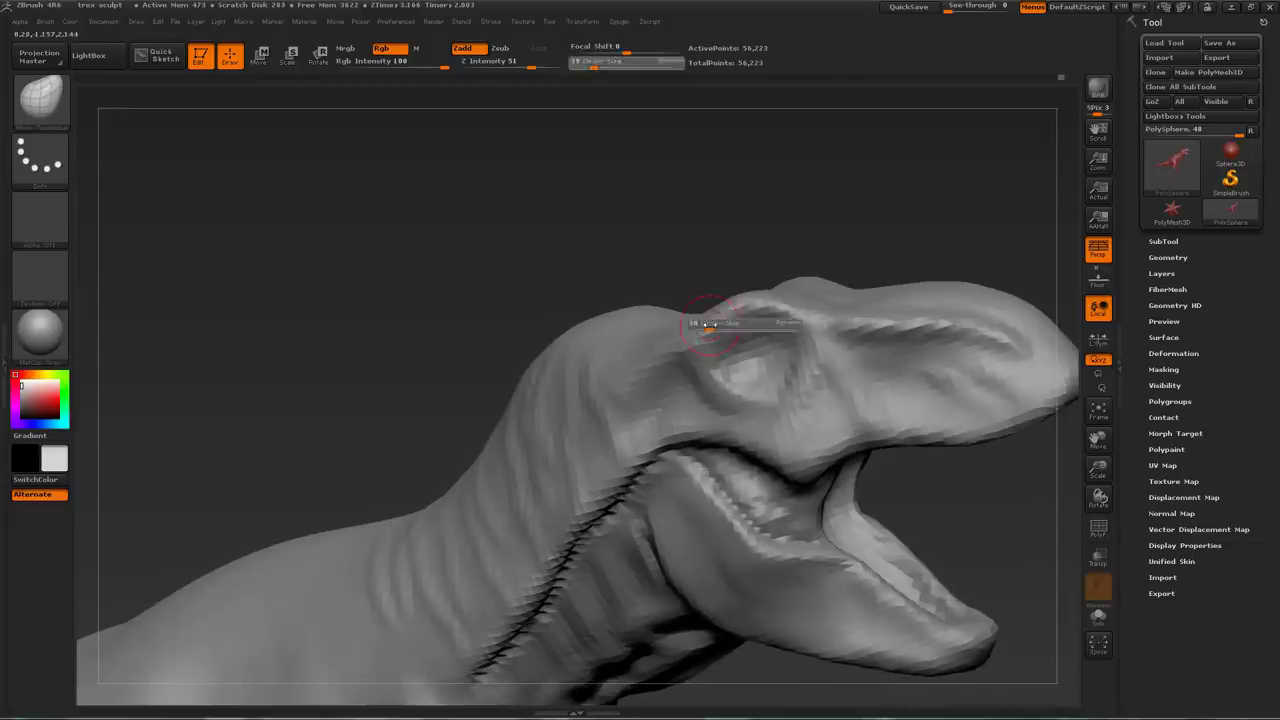
left_click_drag(709, 324, 714, 324)
mouse_move(806, 241)
left_mouse_down()
mouse_move(729, 177)
mouse_move(695, 319)
mouse_move(646, 320)
mouse_move(660, 520)
mouse_move(700, 356)
mouse_move(777, 393)
left_mouse_up()
right_click_drag(787, 378, 797, 376, "shift")
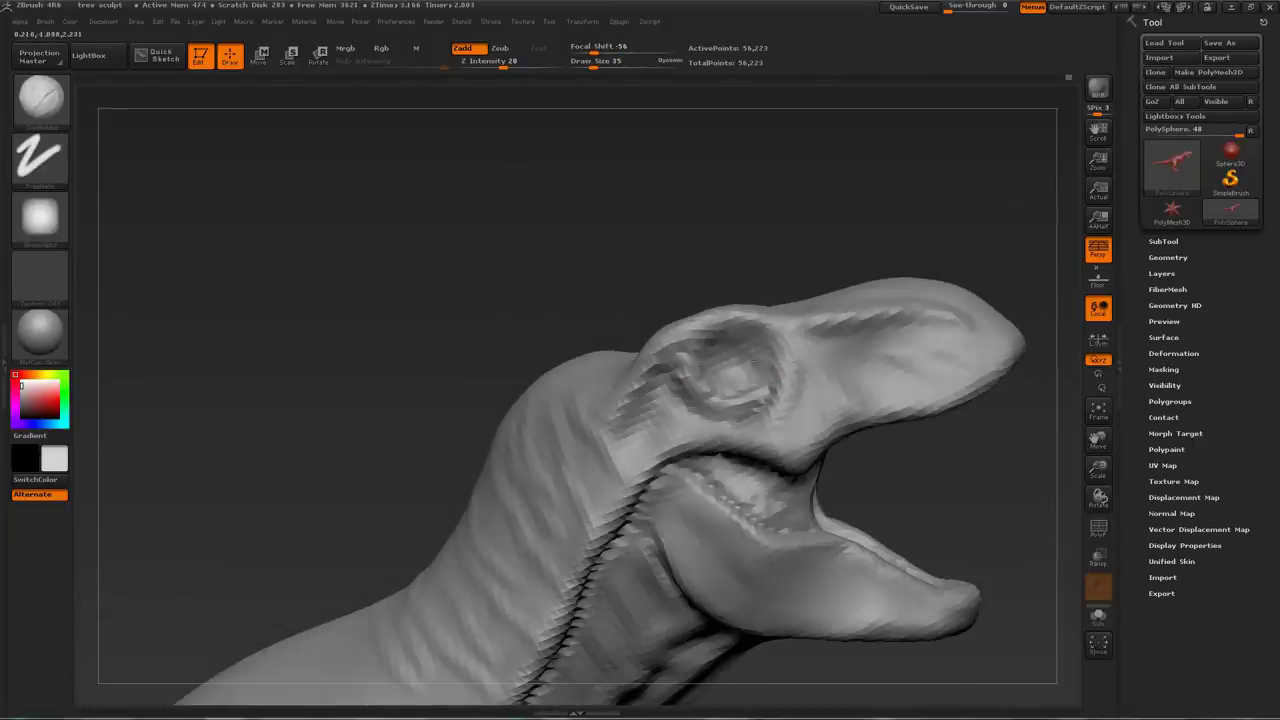
Build up the mouth floor with the ClayBuildup brush at draw size 75 and carve its details with the Dam_Standard brush
left_click_drag(765, 310, 930, 337)
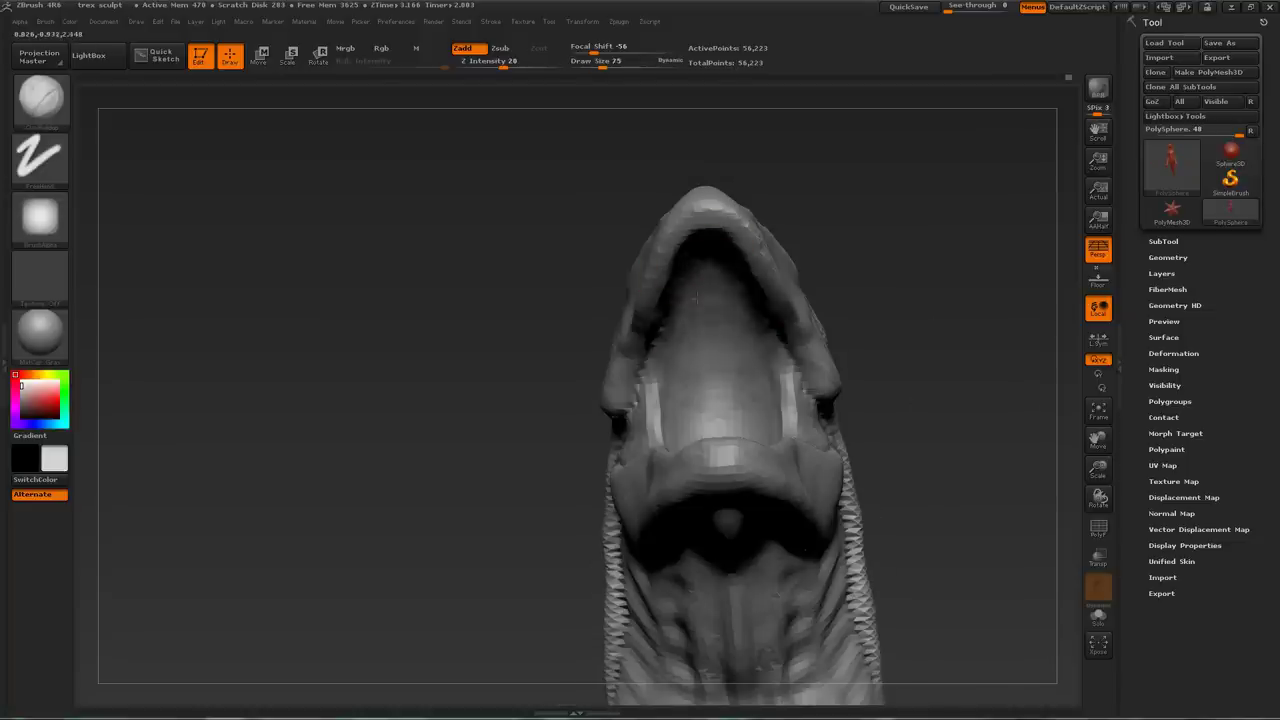
right_click_drag(679, 311, 703, 343)
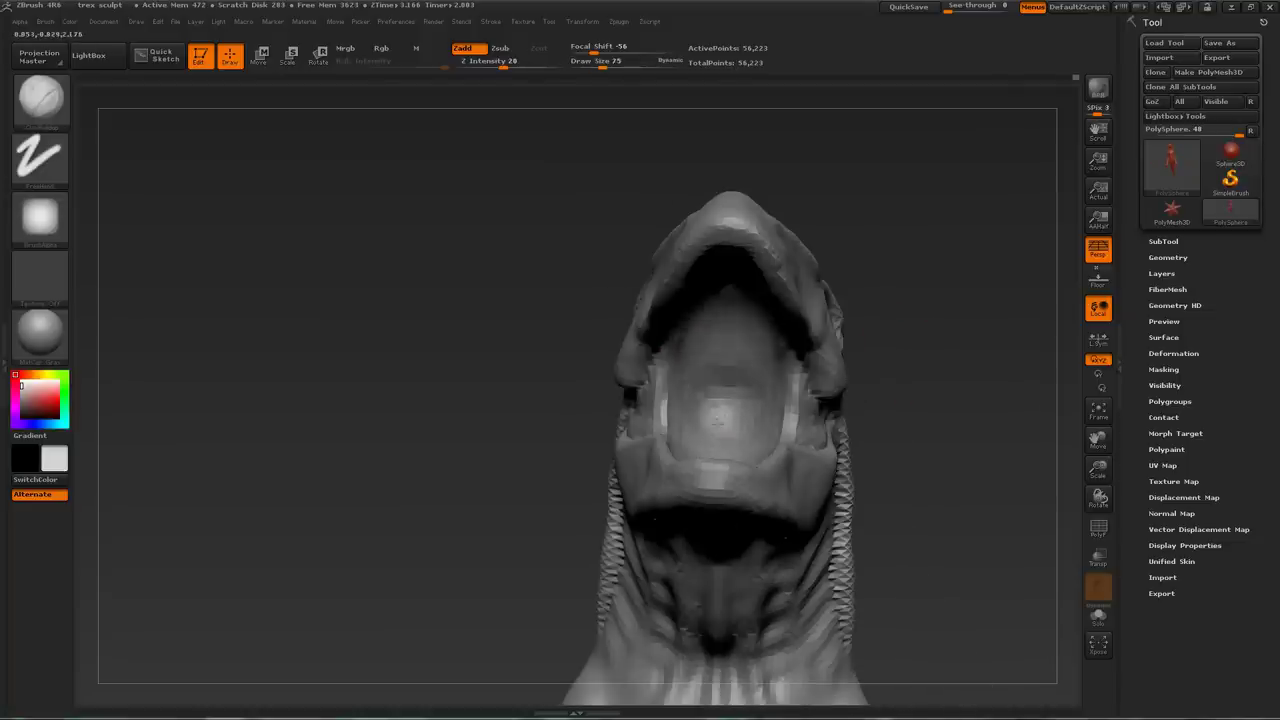
left_click_drag(722, 406, 712, 441)
mouse_move(757, 362)
left_mouse_down()
mouse_move(790, 410)
mouse_move(710, 490)
mouse_move(810, 465)
mouse_move(903, 374)
mouse_move(780, 357)
mouse_move(824, 362)
mouse_move(737, 271)
mouse_move(790, 318)
mouse_move(765, 370)
mouse_move(781, 395)
mouse_move(880, 440)
left_mouse_up()
key("b")
key("d")
key("s")
key("s")
left_click(686, 408)
Isolate the arm and adjoining chest area by hiding the rest of the mesh
mouse_move(810, 408)
left_mouse_down()
mouse_move(903, 460)
mouse_move(880, 390)
left_mouse_up()
left_click_drag(856, 385, 743, 515, "ctrl+shift")
left_click_drag(743, 385, 586, 160, "ctrl+shift")
mouse_move(900, 250)
left_mouse_down()
mouse_move(977, 143)
mouse_move(871, 320)
mouse_move(829, 263)
mouse_move(802, 556)
mouse_move(783, 484)
left_mouse_up()
Reshape the isolated arm with the Move Topological brush and smooth its surface
key("b")
key("m")
key("t")
left_click_drag(690, 530, 660, 420)
mouse_move(650, 375)
left_mouse_down("shift")
mouse_move(668, 476)
mouse_move(725, 401)
left_mouse_up("shift")
mouse_move(700, 500)
left_mouse_down()
mouse_move(840, 423)
mouse_move(846, 120)
mouse_move(910, 250)
mouse_move(926, 434)
left_mouse_up()
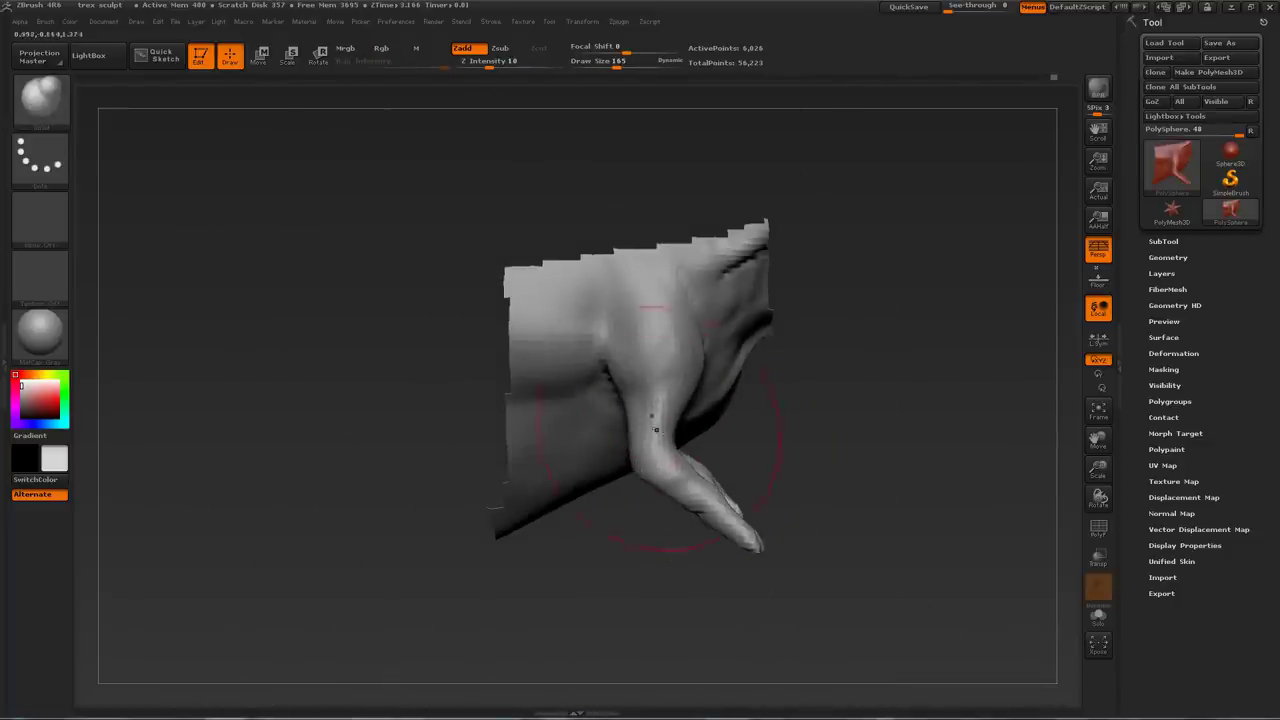
Refine the arm muscles with the ClayBuildup brush at draw size 35
mouse_move(792, 461)
left_mouse_down()
mouse_move(816, 430)
mouse_move(731, 451)
mouse_move(685, 428)
mouse_move(712, 425)
mouse_move(649, 428)
mouse_move(705, 378)
mouse_move(852, 363)
left_mouse_up()
key("bracketleft")
key("b")
key("c")
key("b")
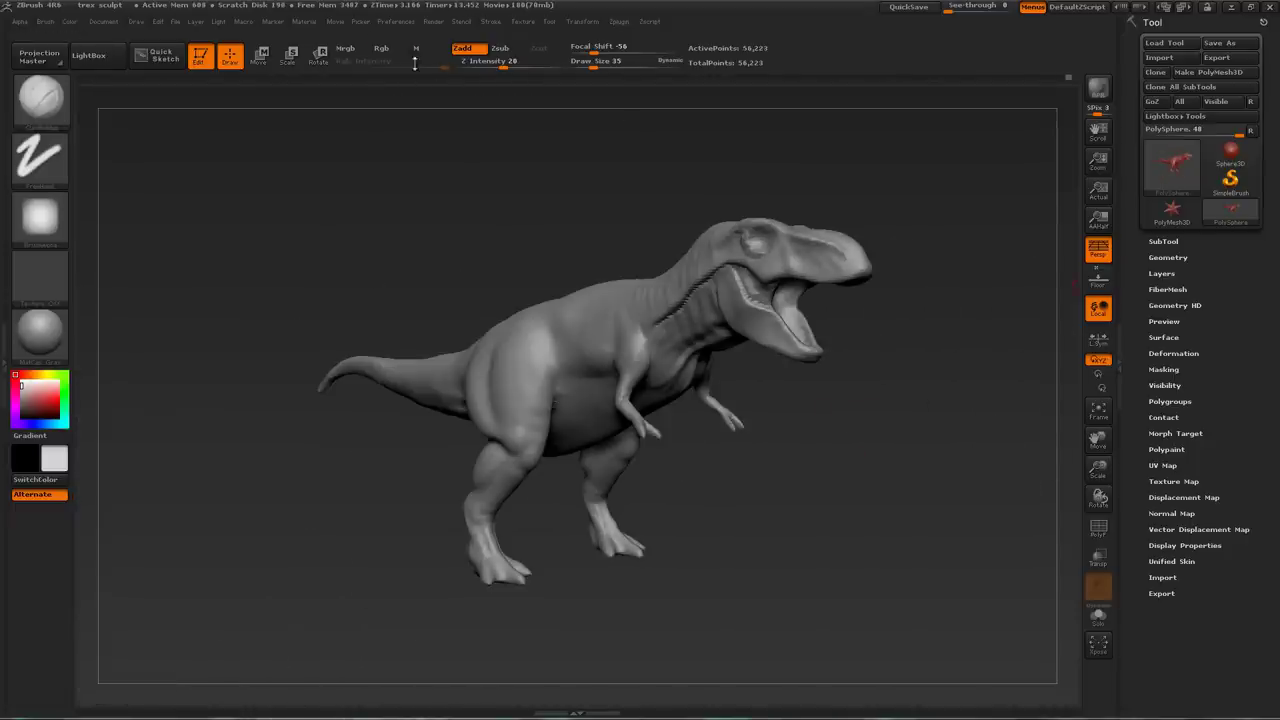
Record a turntable movie of the full T-rex sculpt
left_click(340, 28)
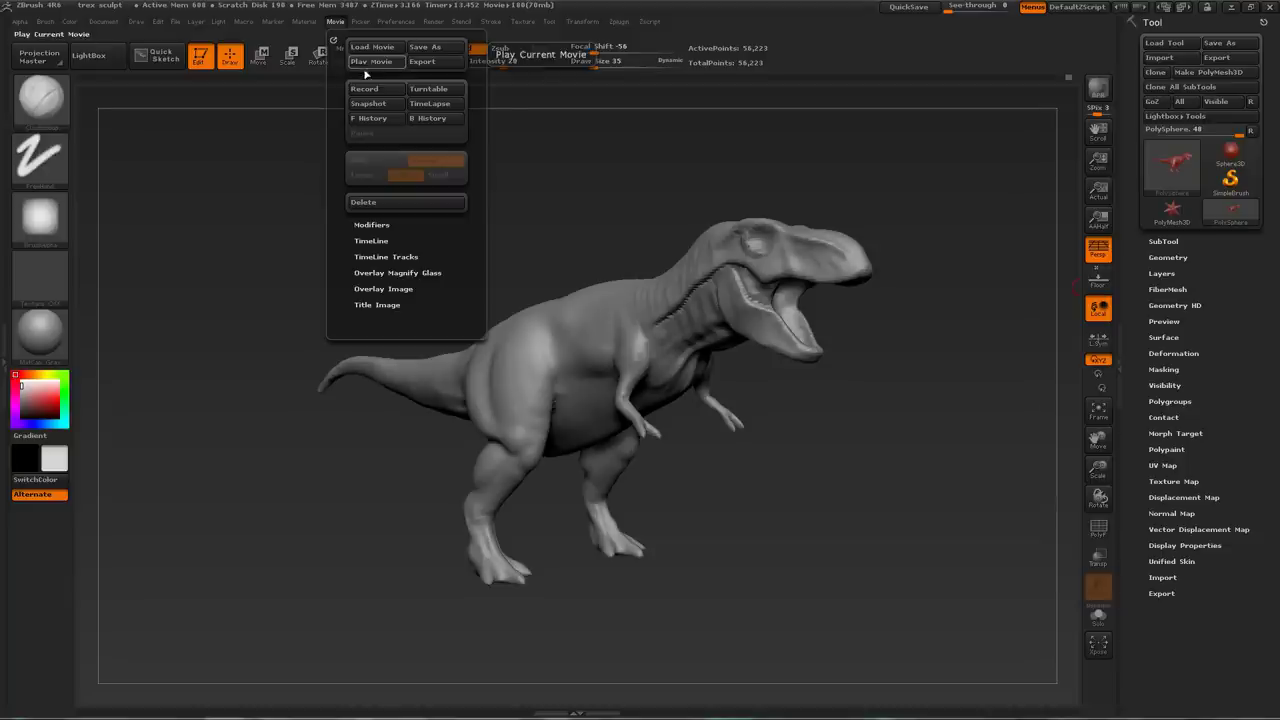
left_click(428, 90)
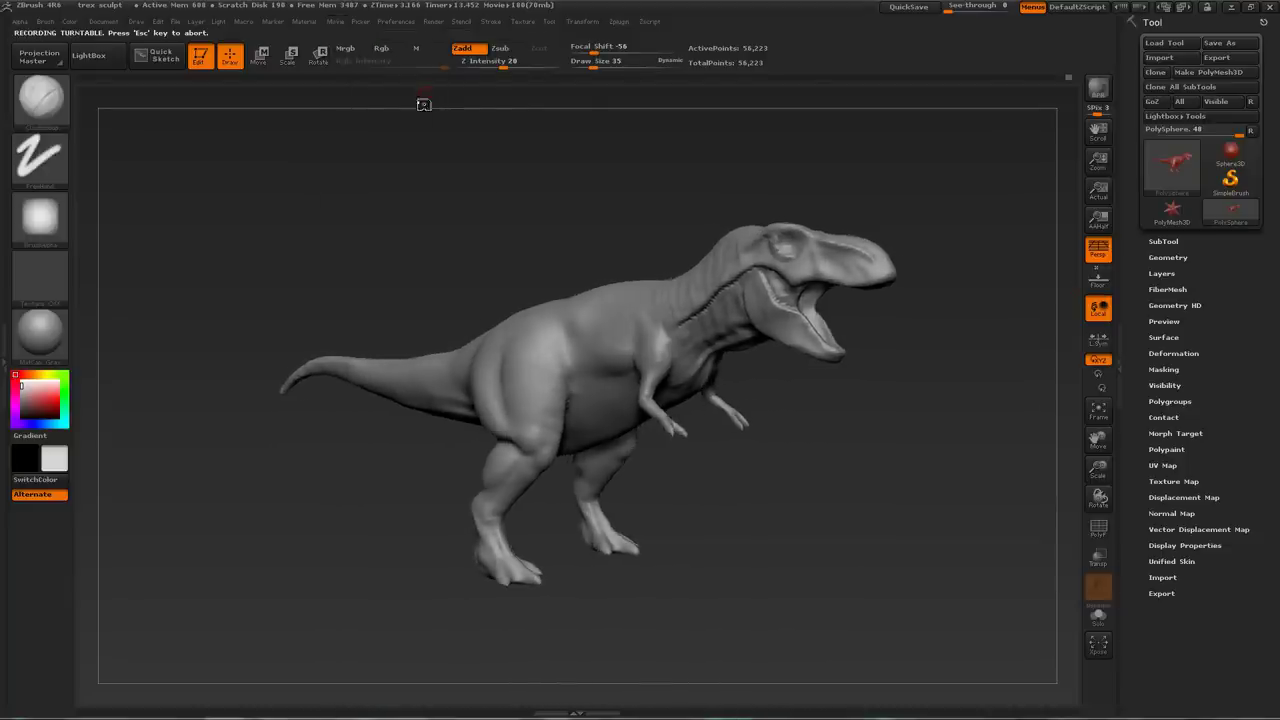